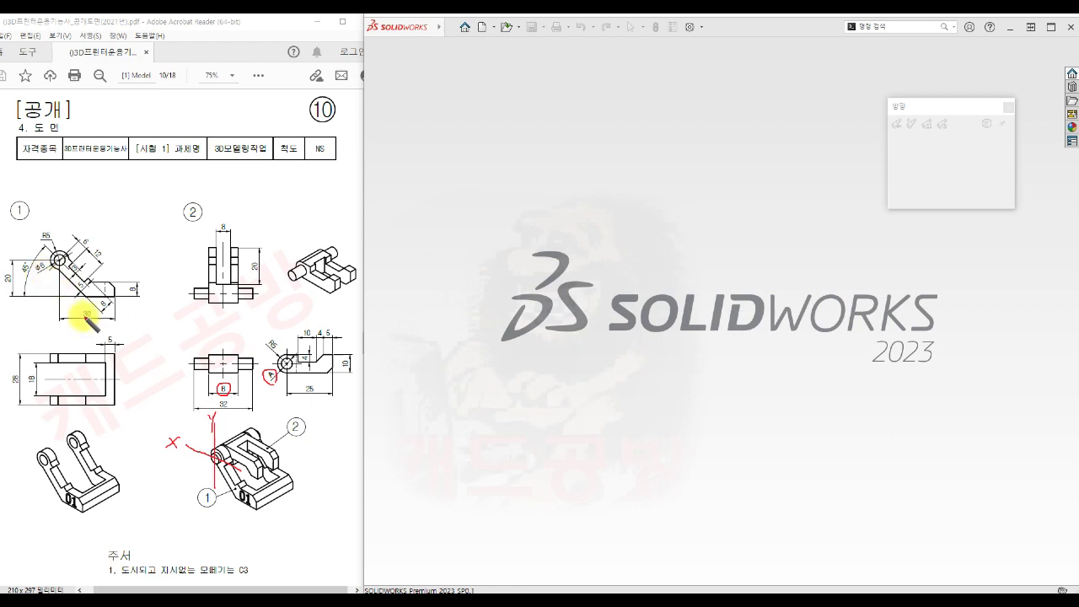
Step: Write Ø5.2 beside dimension A and 17.2 beside dimension B on the PDF drawing, each with a leader line
{"action": "left_click_drag", "start_coordinate": [270, 373], "coordinate": [257, 340]}
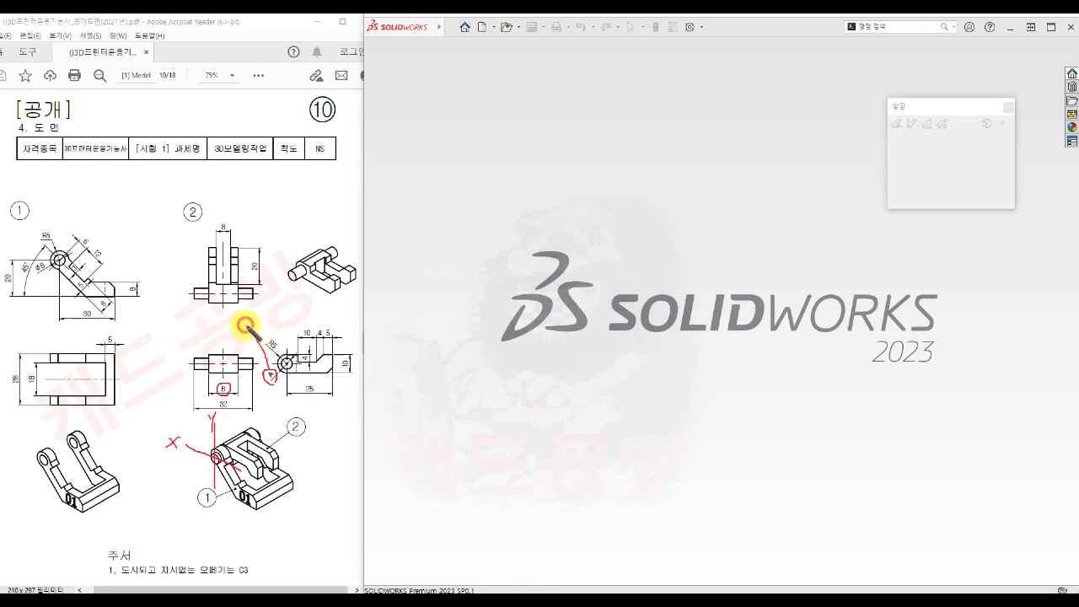
{"action": "mouse_move", "coordinate": [244, 325]}
{"action": "left_mouse_down"}
{"action": "mouse_move", "coordinate": [247, 313]}
{"action": "mouse_move", "coordinate": [251, 336]}
{"action": "mouse_move", "coordinate": [265, 325]}
{"action": "mouse_move", "coordinate": [270, 335]}
{"action": "mouse_move", "coordinate": [271, 324]}
{"action": "mouse_move", "coordinate": [279, 337]}
{"action": "left_mouse_up"}
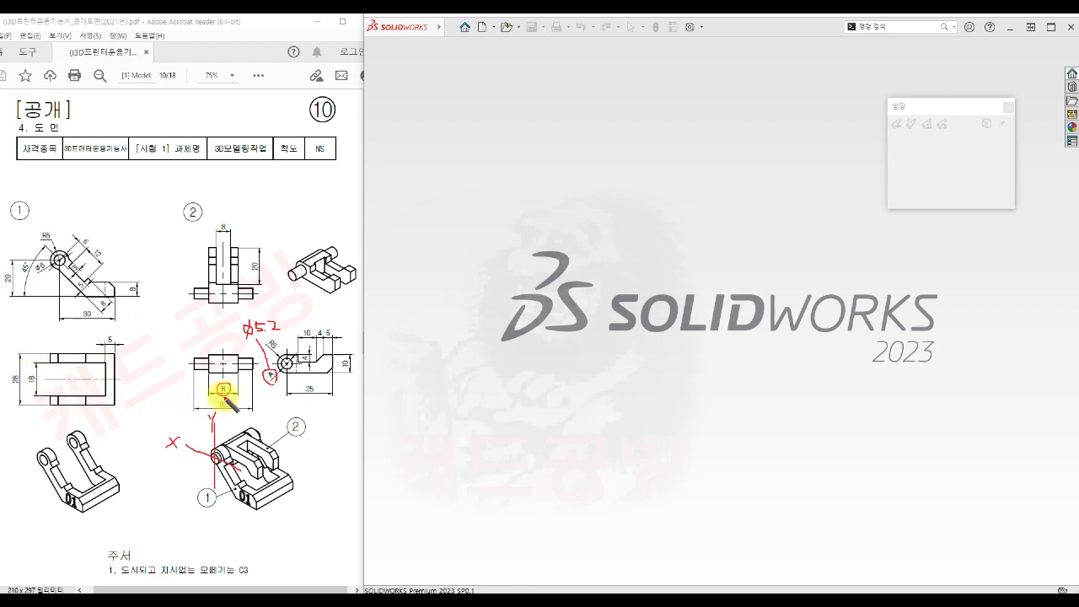
{"action": "left_click_drag", "start_coordinate": [217, 389], "coordinate": [185, 400]}
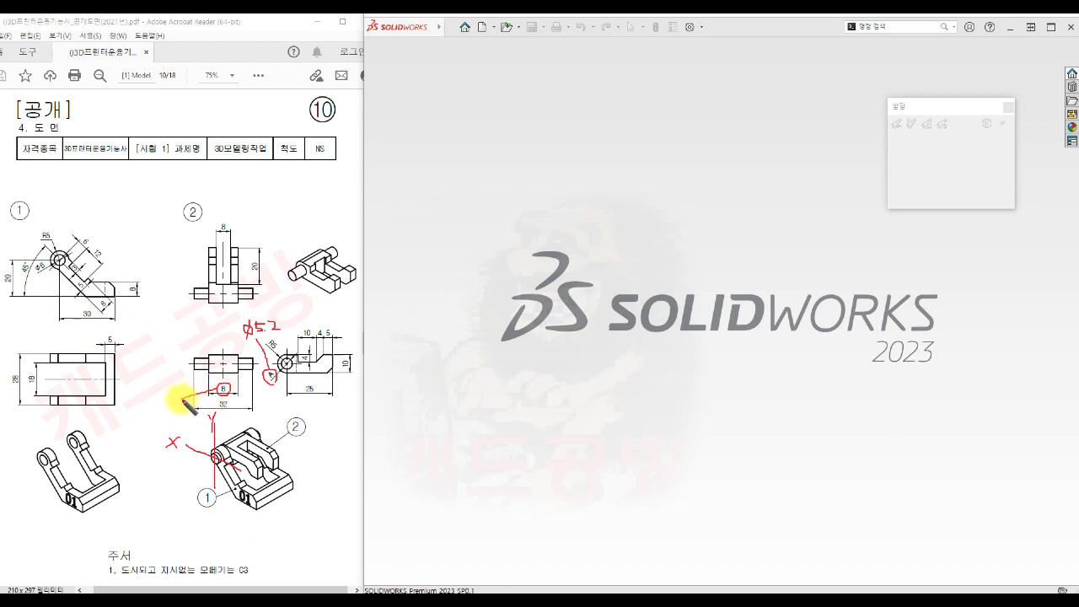
{"action": "mouse_move", "coordinate": [161, 398]}
{"action": "left_mouse_down"}
{"action": "mouse_move", "coordinate": [161, 417]}
{"action": "mouse_move", "coordinate": [166, 407]}
{"action": "left_mouse_up"}
{"action": "mouse_move", "coordinate": [167, 400]}
{"action": "left_mouse_down"}
{"action": "mouse_move", "coordinate": [169, 415]}
{"action": "mouse_move", "coordinate": [183, 404]}
{"action": "mouse_move", "coordinate": [190, 413]}
{"action": "left_mouse_up"}
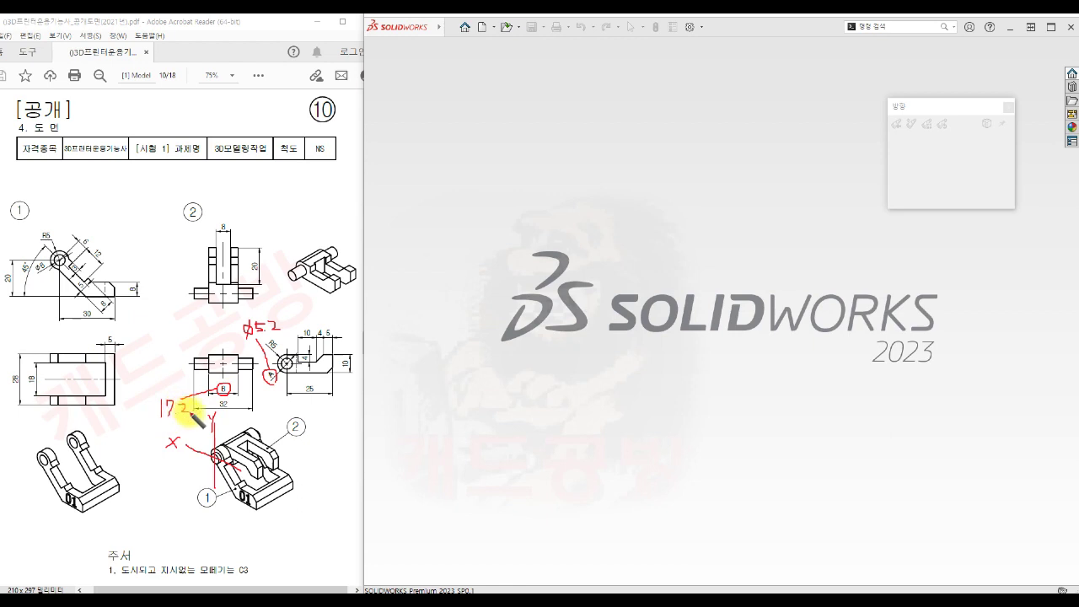
{"action": "left_click", "coordinate": [177, 412]}
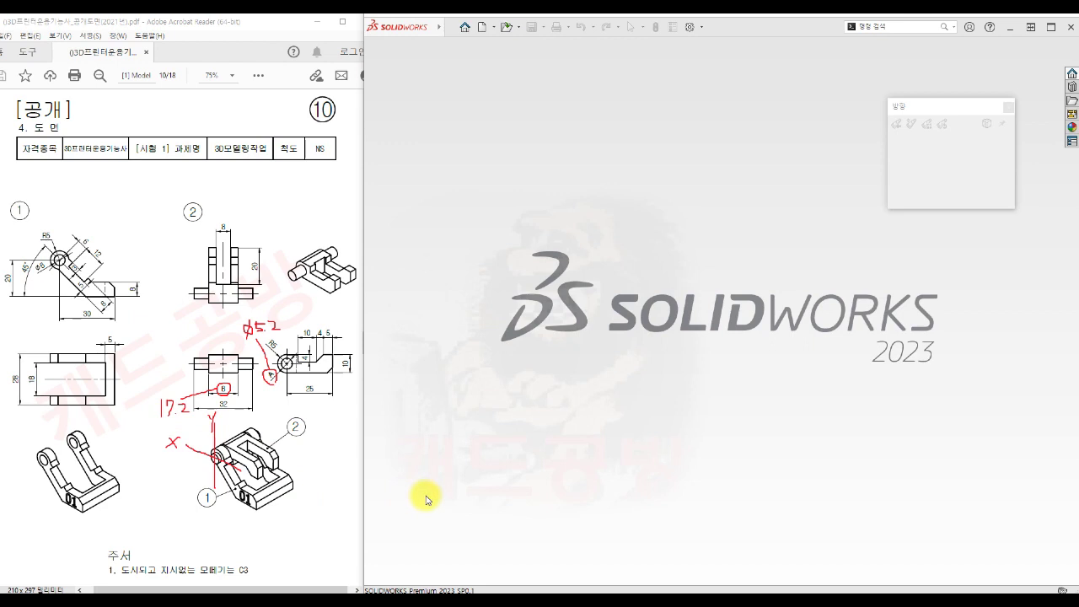
Step: In SolidWorks, create a new part document and check its unit system in the document properties
{"action": "left_click", "coordinate": [482, 28]}
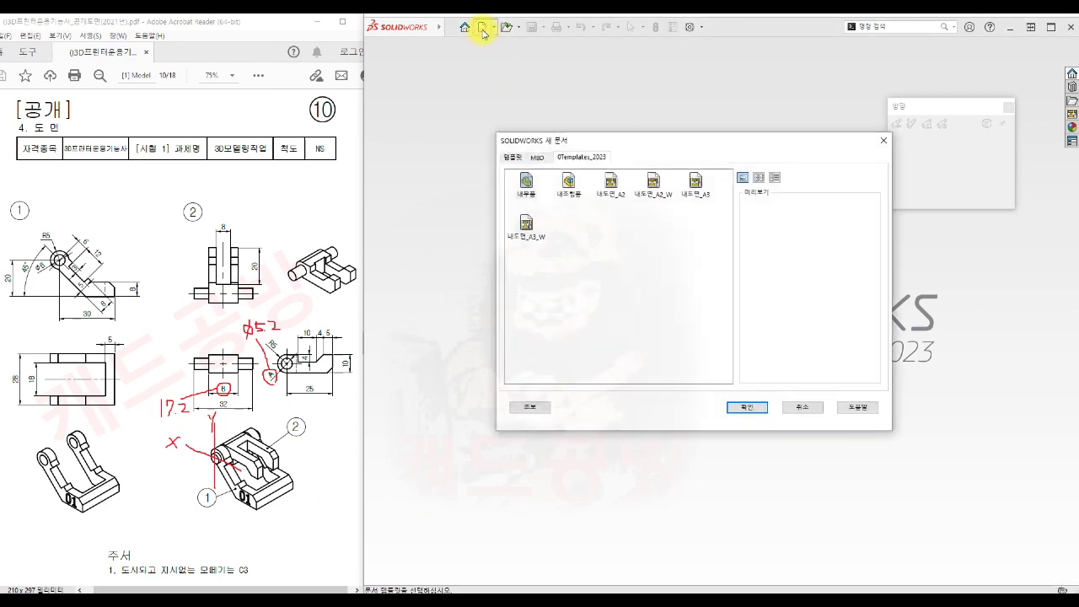
{"action": "left_click", "coordinate": [752, 409]}
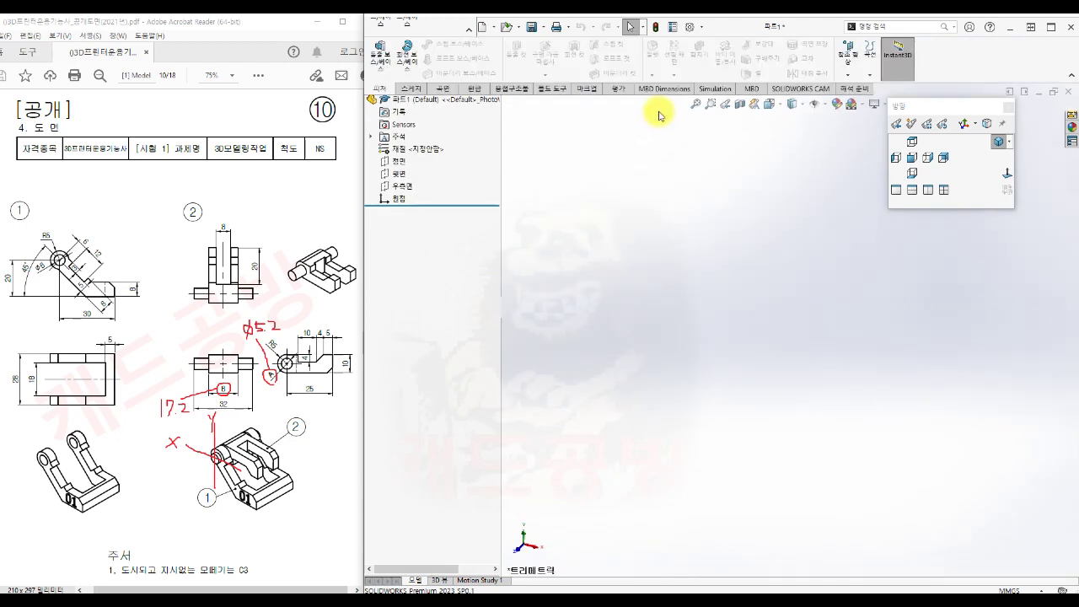
{"action": "left_click", "coordinate": [703, 28]}
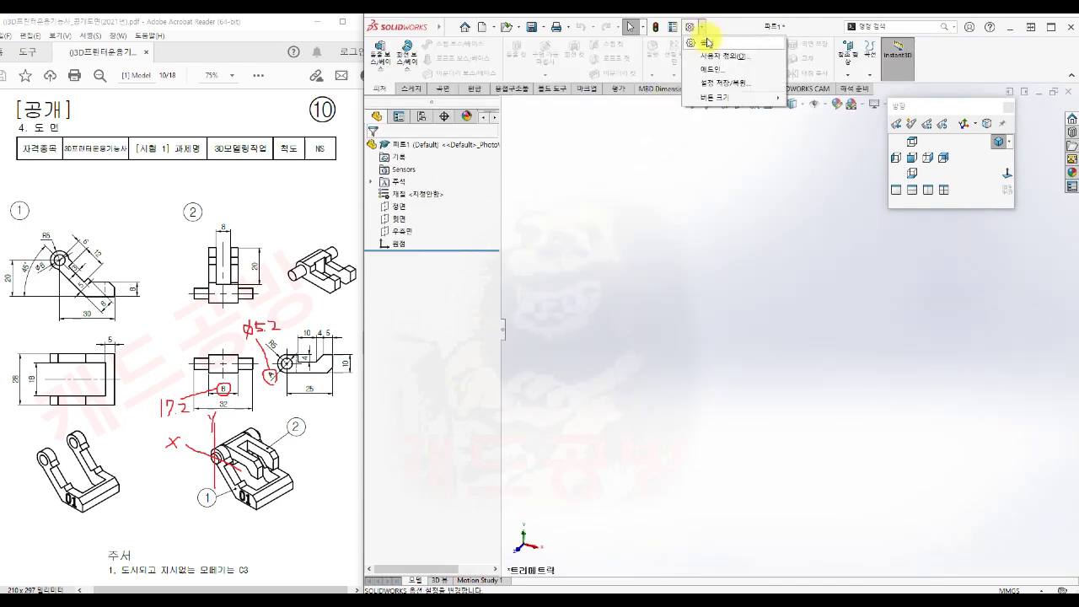
{"action": "left_click", "coordinate": [706, 42]}
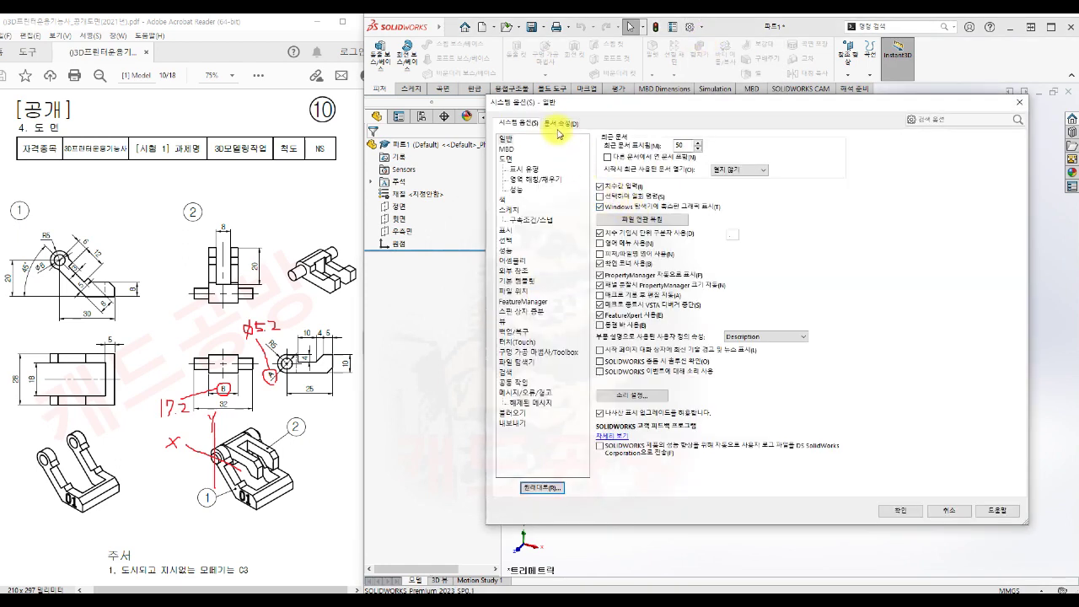
{"action": "left_click", "coordinate": [559, 124]}
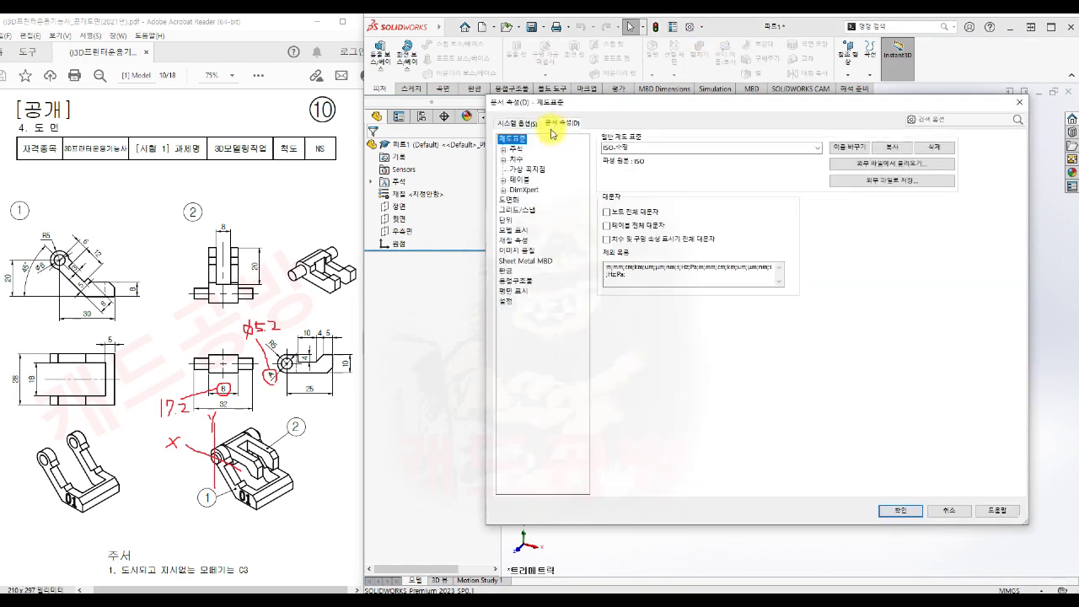
{"action": "left_click", "coordinate": [506, 221]}
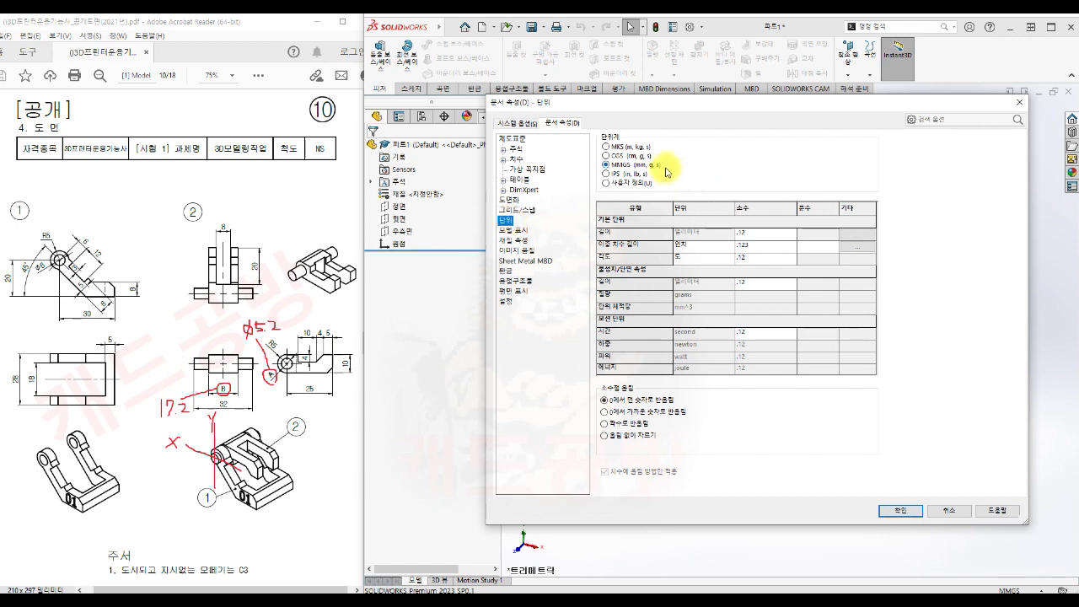
{"action": "left_click", "coordinate": [898, 509]}
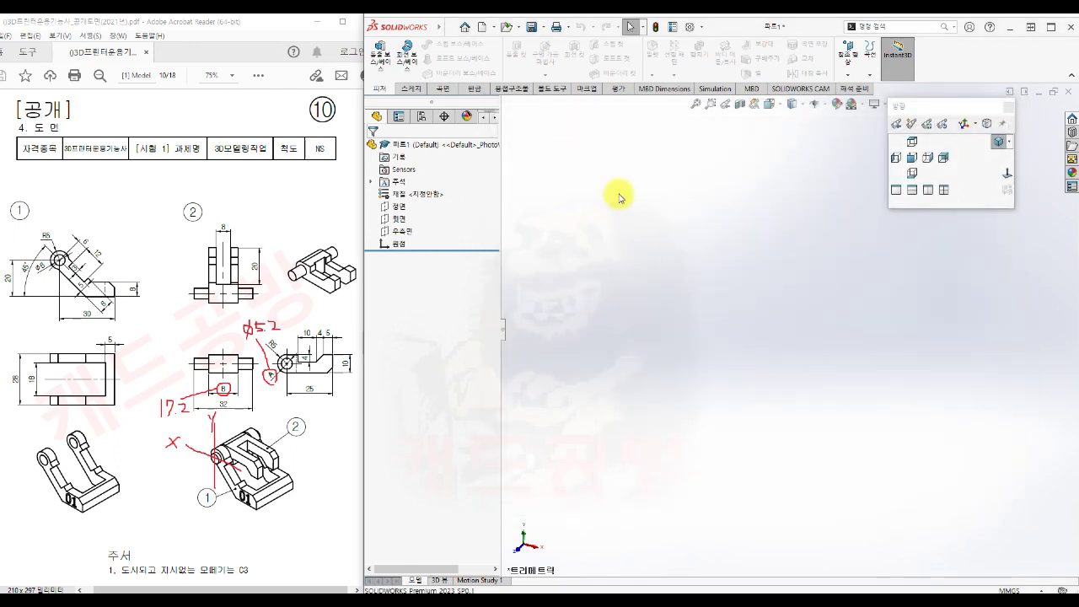
Step: Save the part as 파트1.SLDPRT in the folder named 10
{"action": "left_click", "coordinate": [544, 27]}
{"action": "left_click", "coordinate": [550, 57]}
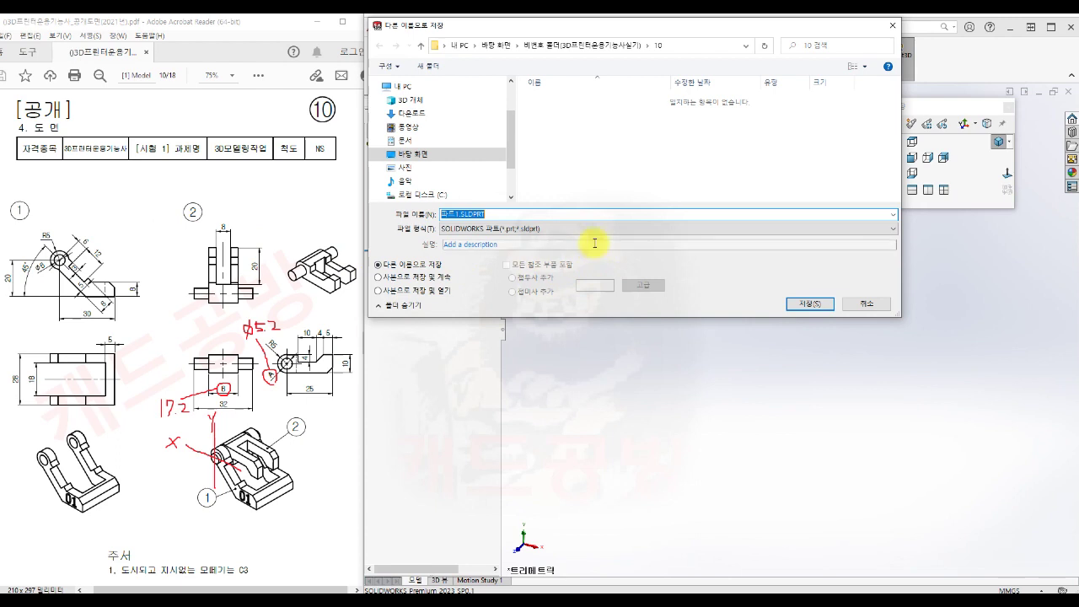
{"action": "left_click", "coordinate": [805, 304]}
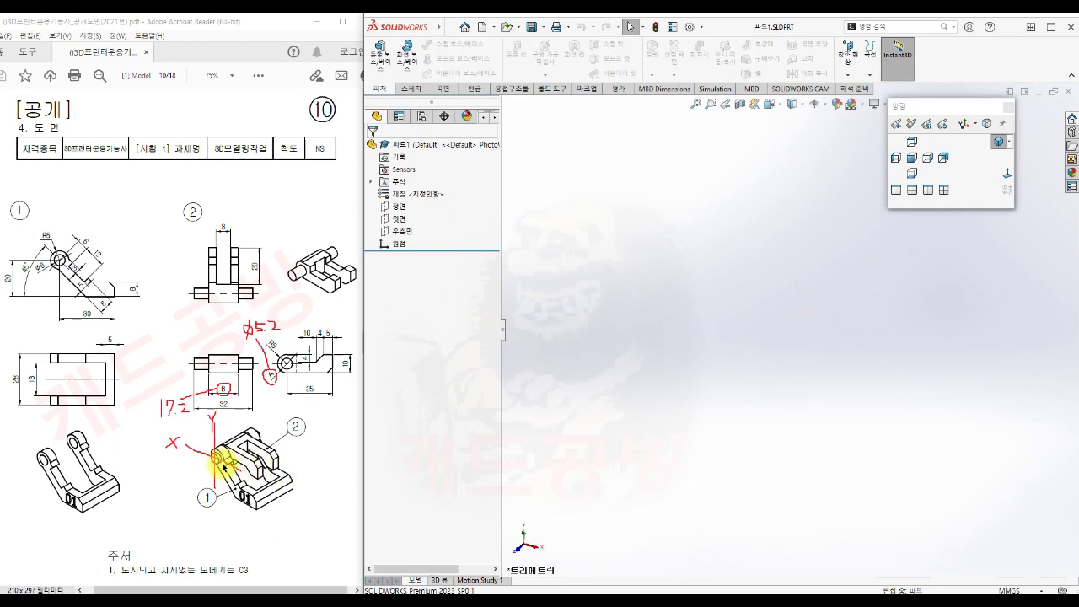
Step: Start a sketch on the front plane (정면), draw a 6 mm diameter circle centred on the origin and reposition its dimension
{"action": "left_click", "coordinate": [397, 207]}
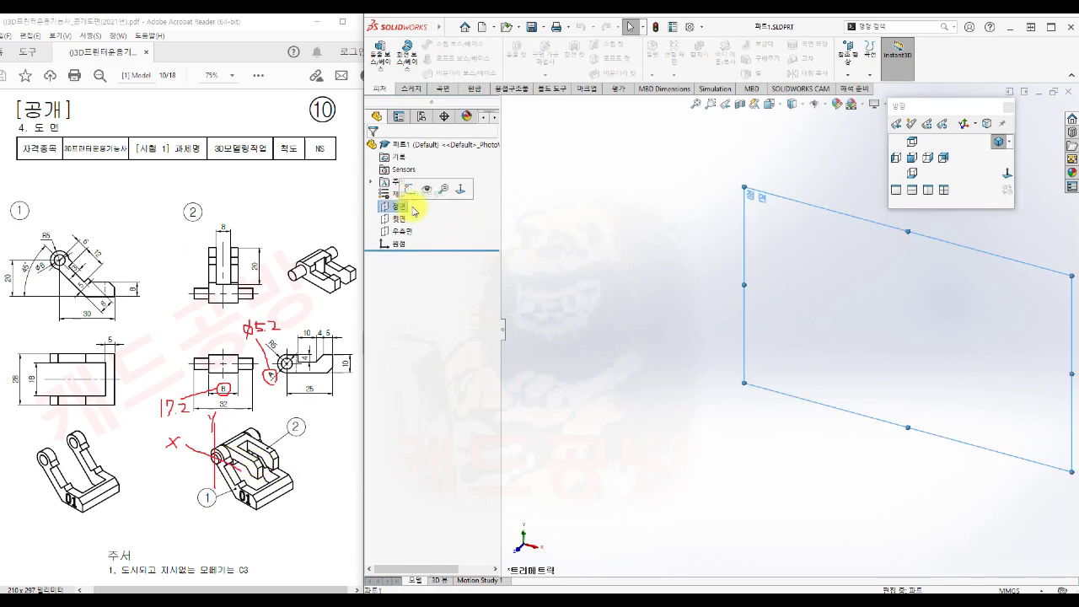
{"action": "left_click", "coordinate": [409, 190]}
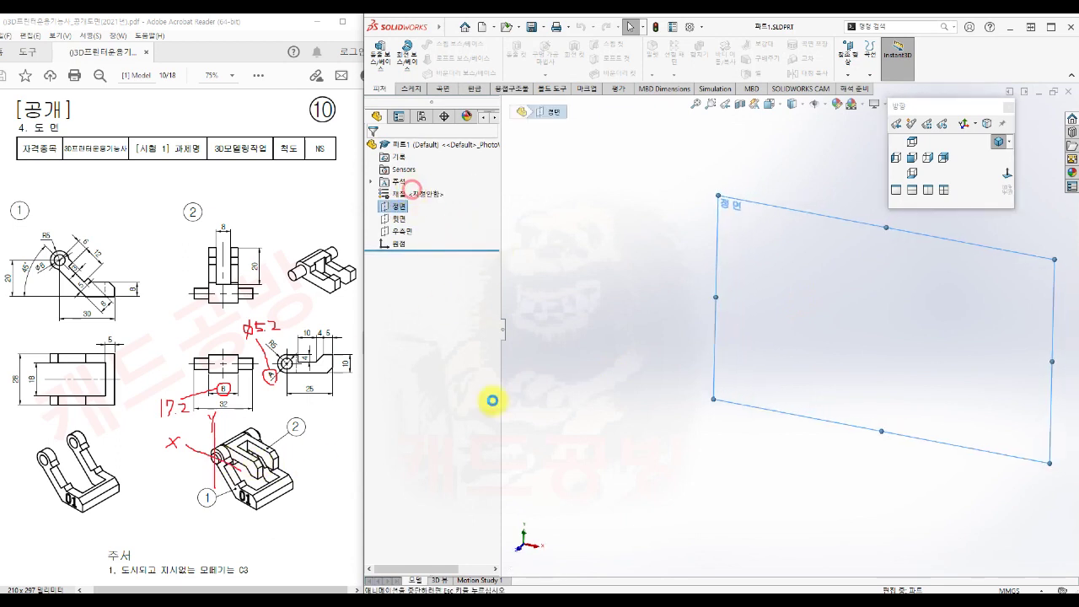
{"action": "left_click", "coordinate": [691, 523]}
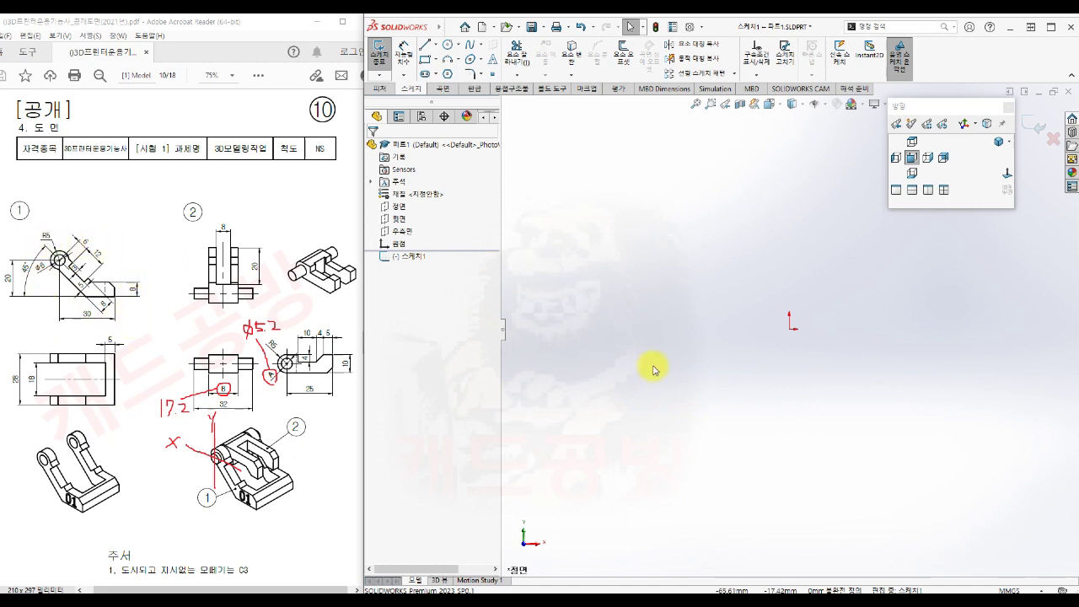
{"action": "key", "text": "s"}
{"action": "left_click", "coordinate": [693, 399]}
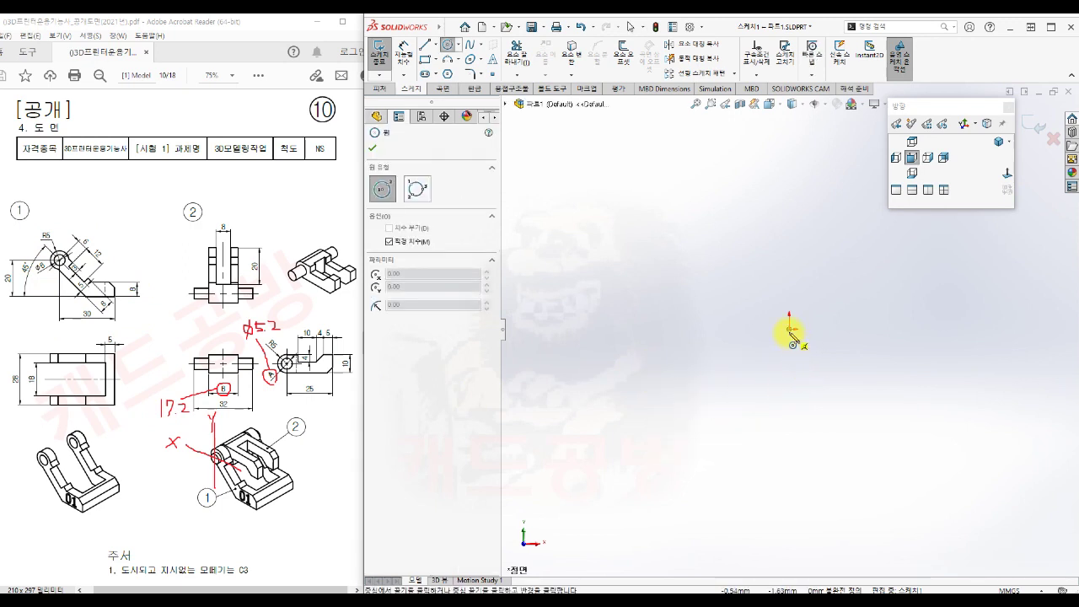
{"action": "left_click", "coordinate": [789, 325]}
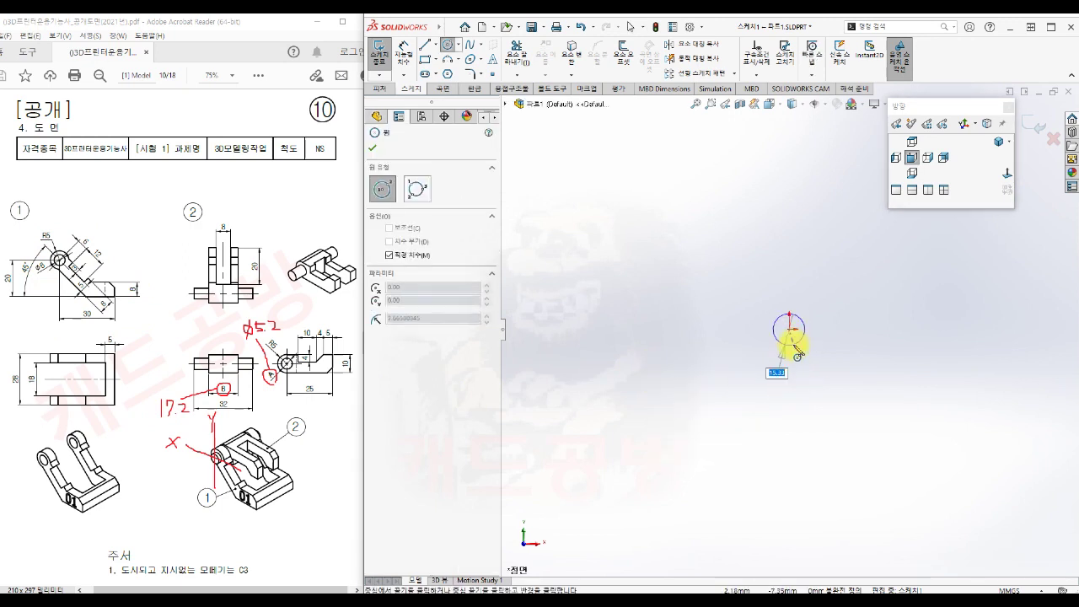
{"action": "left_click", "coordinate": [792, 343]}
{"action": "scroll", "coordinate": [794, 342], "scroll_direction": "down", "scroll_amount": 5}
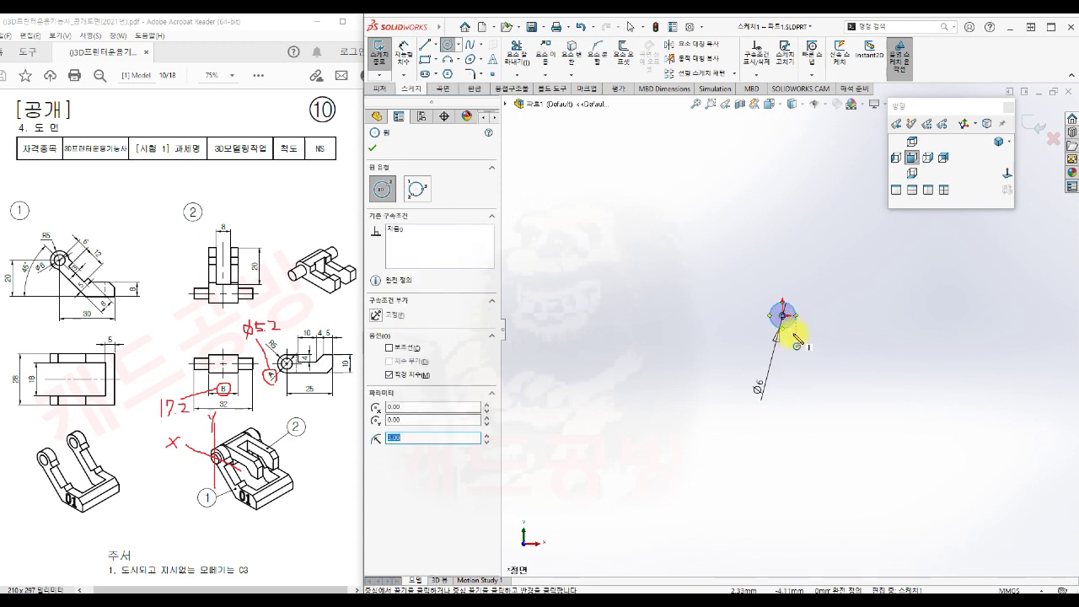
{"action": "key", "text": "Escape"}
{"action": "left_click", "coordinate": [721, 448]}
{"action": "left_click_drag", "start_coordinate": [725, 445], "coordinate": [720, 327]}
{"action": "left_click", "coordinate": [754, 375]}
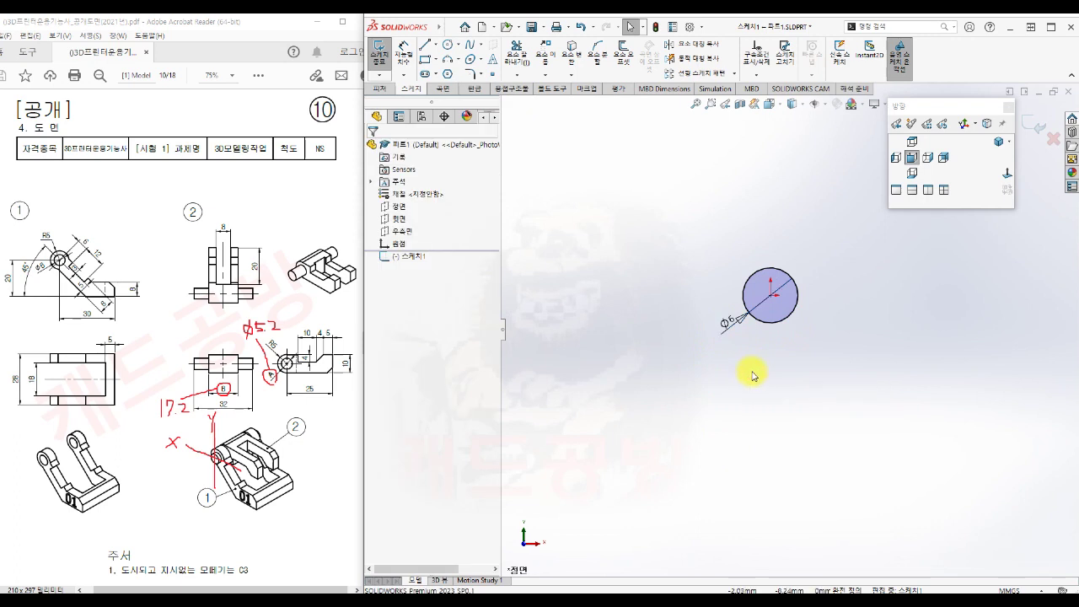
Step: Sketch a 10 mm diameter circle around the 6 mm circle and make the two concentric
{"action": "key", "text": "s"}
{"action": "left_click", "coordinate": [791, 404]}
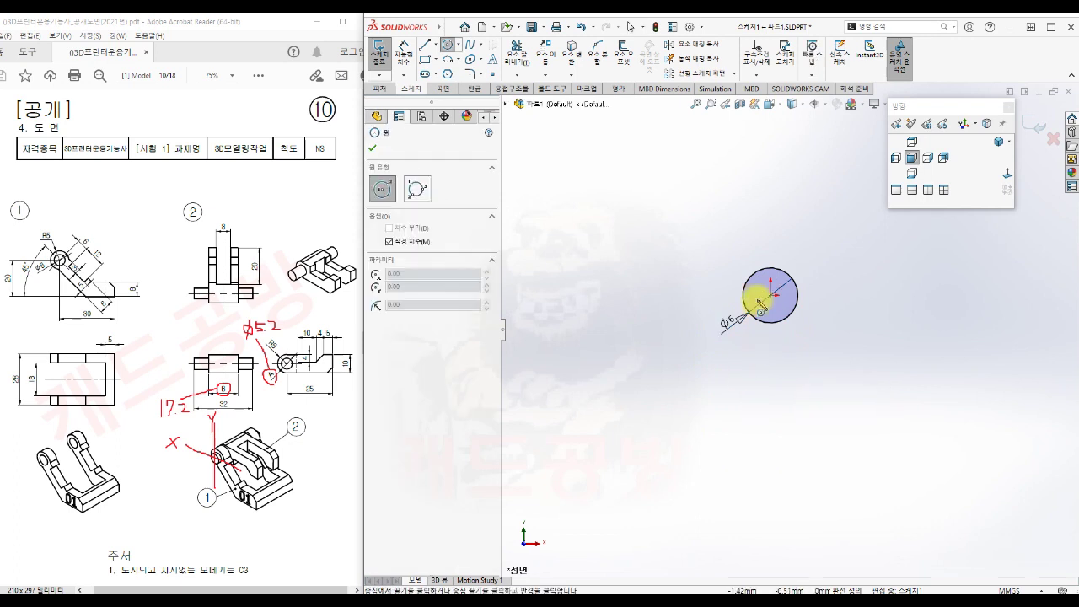
{"action": "left_click", "coordinate": [756, 295]}
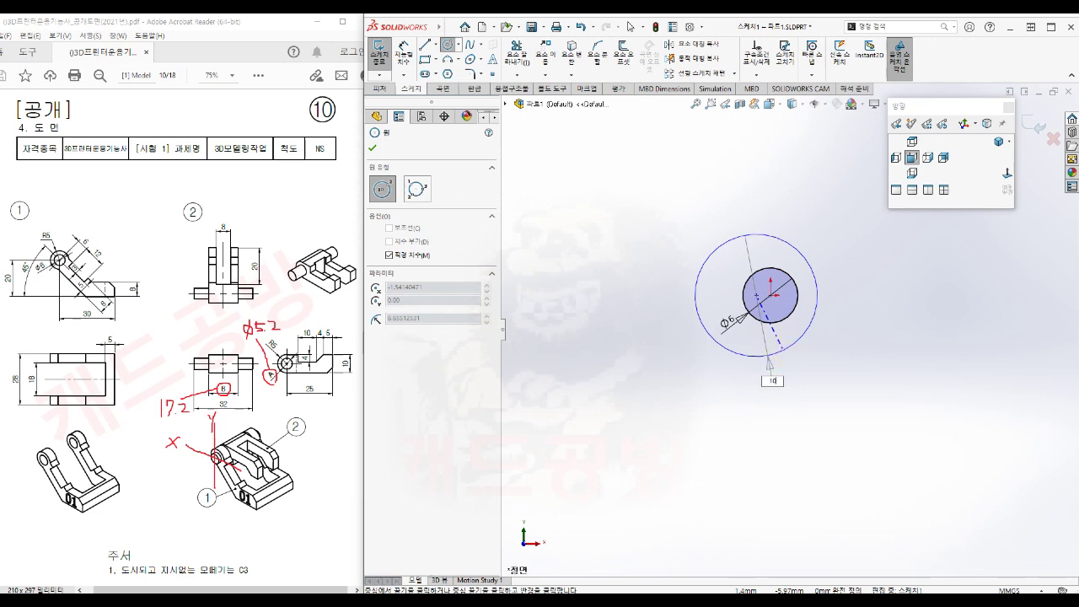
{"action": "left_click", "coordinate": [766, 342]}
{"action": "key", "text": "Escape"}
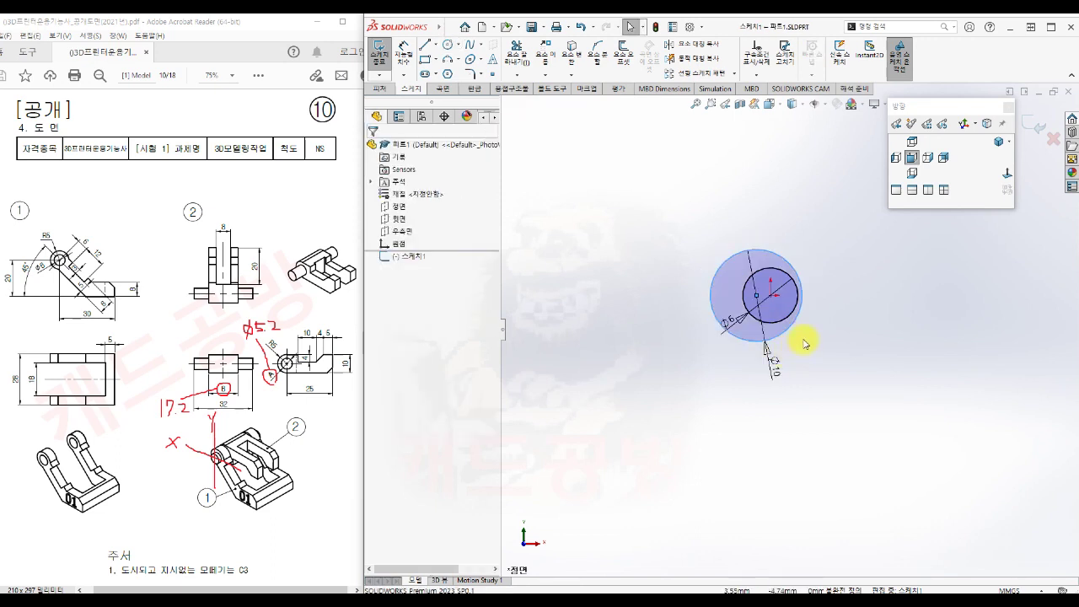
{"action": "left_click", "coordinate": [792, 323], "text": "ctrl"}
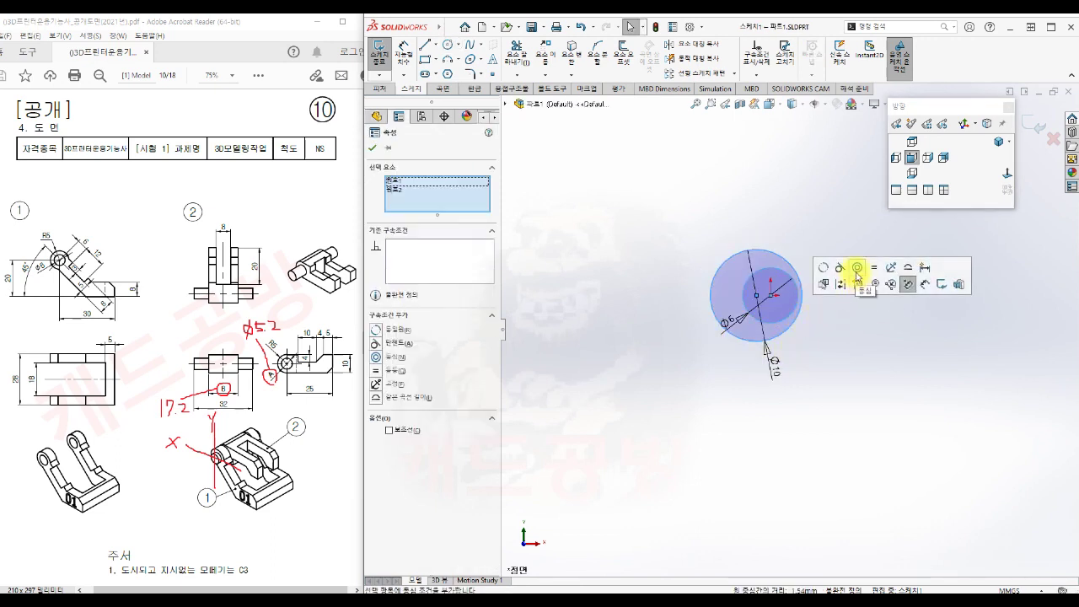
{"action": "left_click", "coordinate": [857, 269]}
{"action": "left_click", "coordinate": [827, 370]}
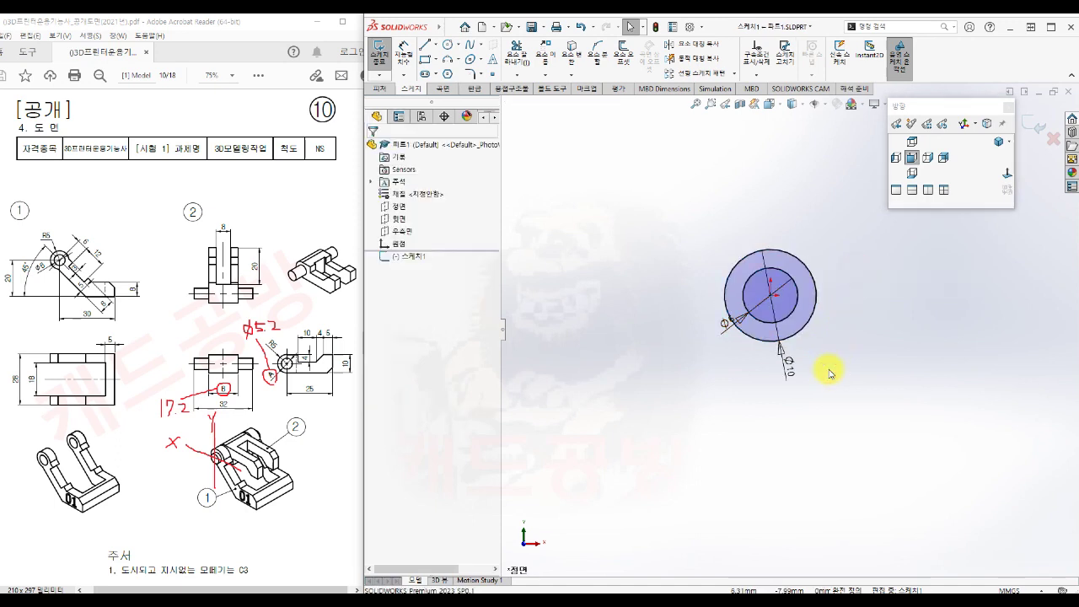
Step: Draw an open five-line arm outline starting and ending inside the outer circle, with slanted lines about 24 mm long and an upper horizontal about 19 mm
{"action": "middle_click_drag", "start_coordinate": [880, 351], "coordinate": [766, 329], "text": "ctrl"}
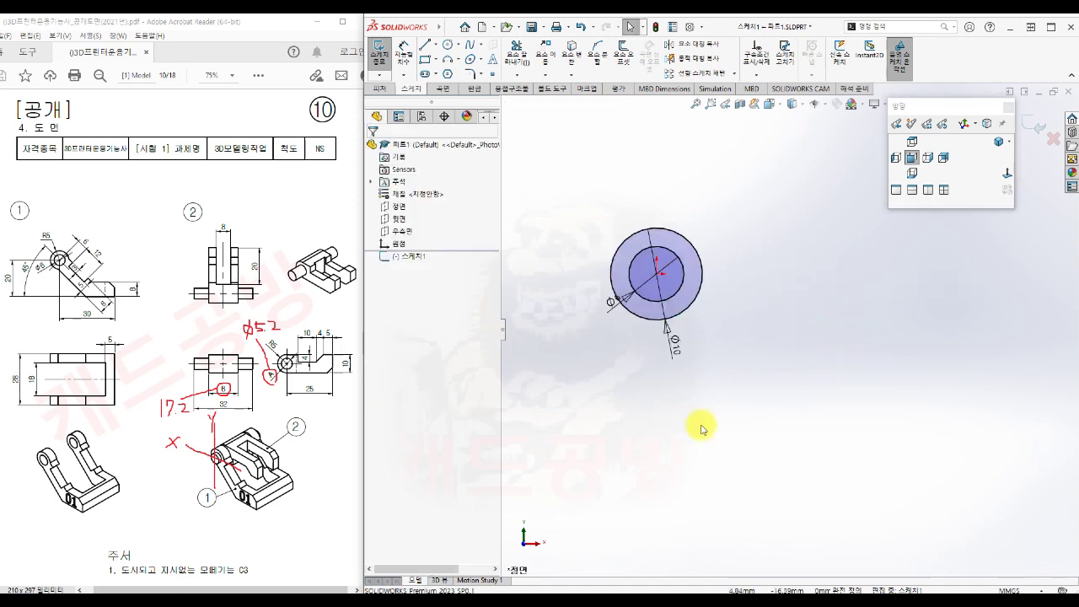
{"action": "key", "text": "s"}
{"action": "left_click", "coordinate": [772, 437]}
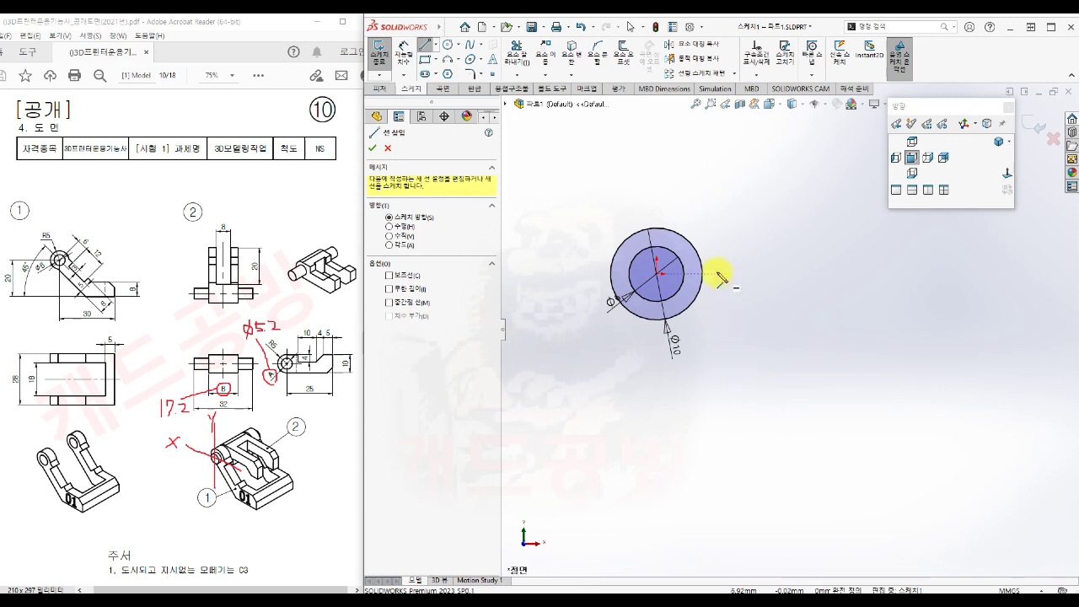
{"action": "left_click", "coordinate": [690, 255]}
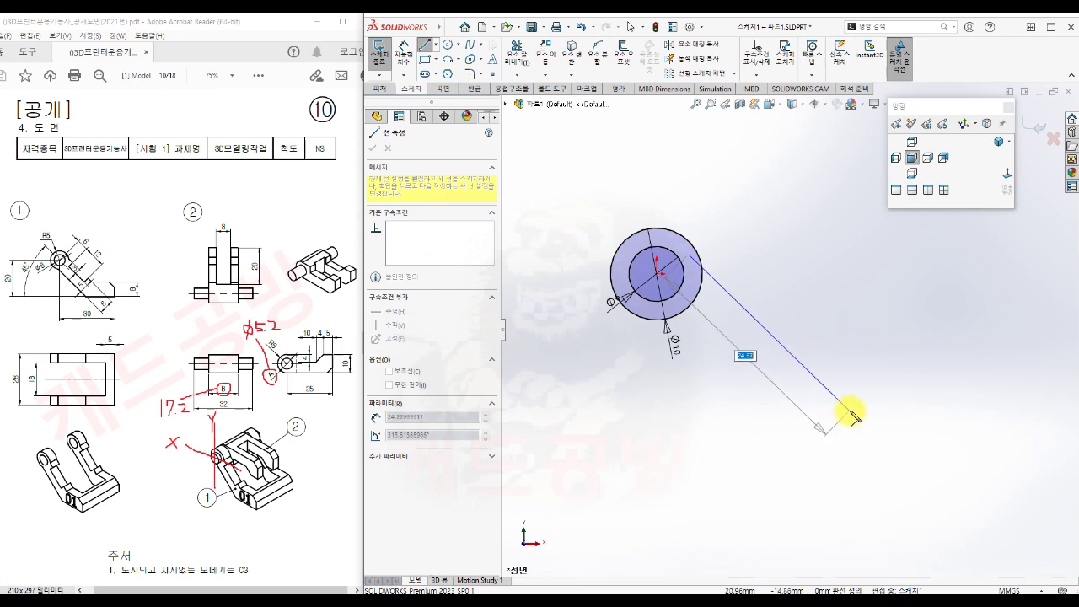
{"action": "left_click", "coordinate": [850, 410]}
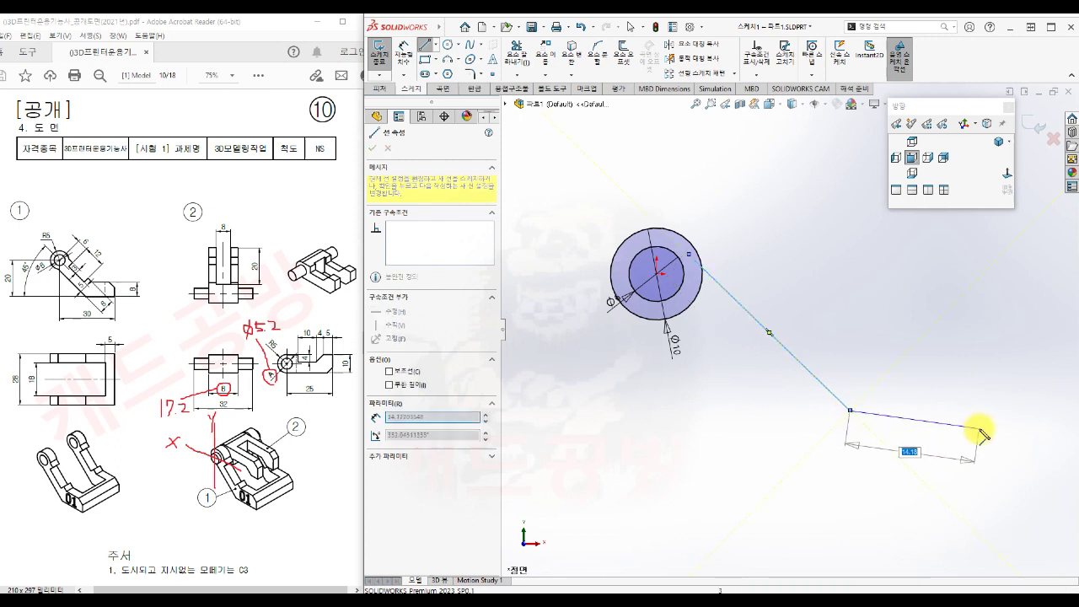
{"action": "left_click", "coordinate": [1025, 410]}
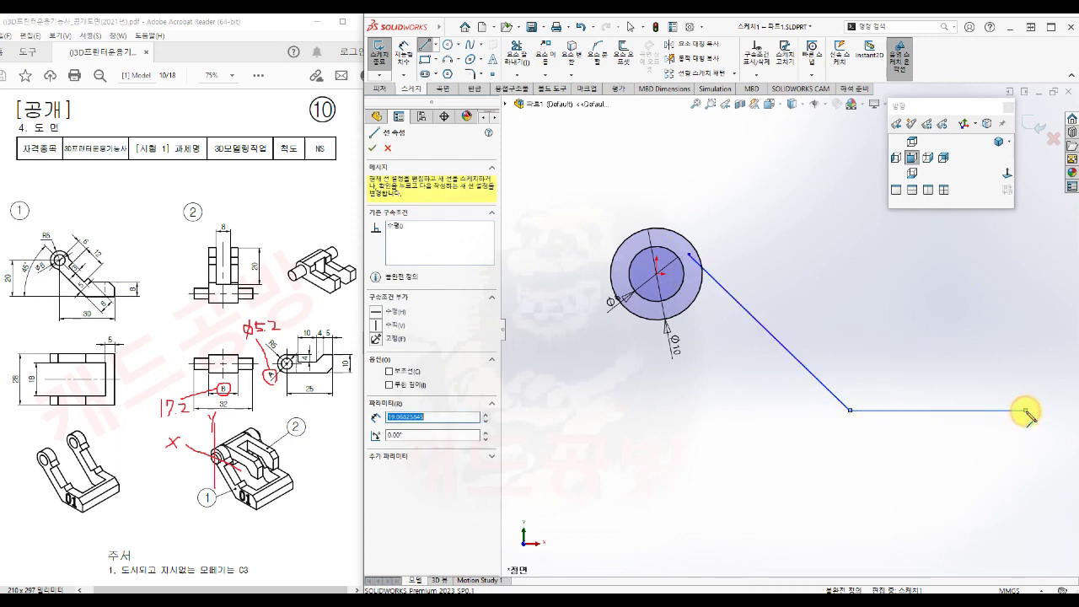
{"action": "left_click", "coordinate": [1025, 493]}
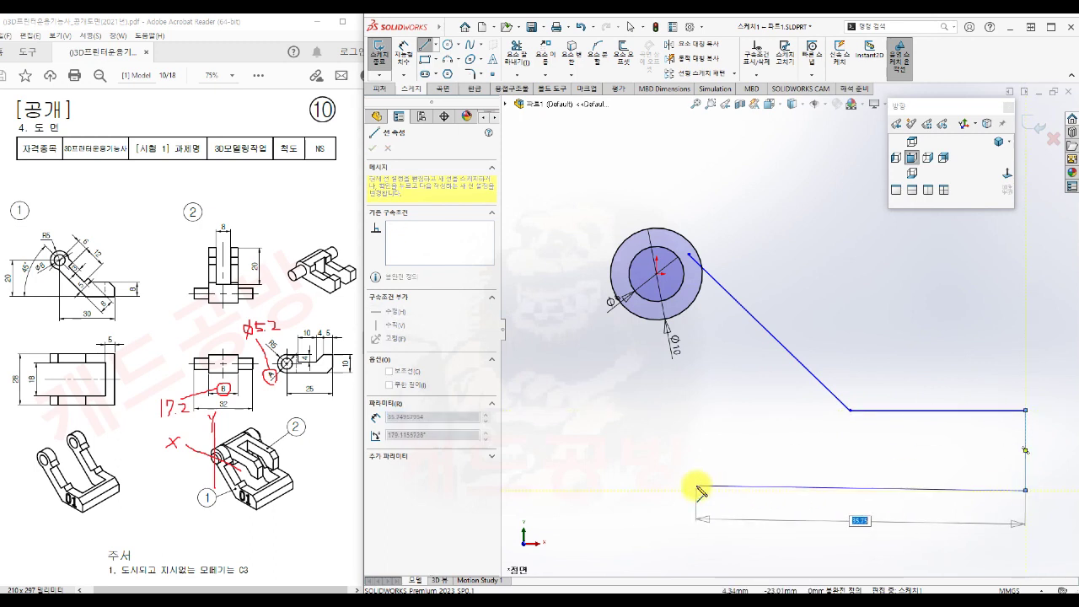
{"action": "left_click", "coordinate": [772, 490]}
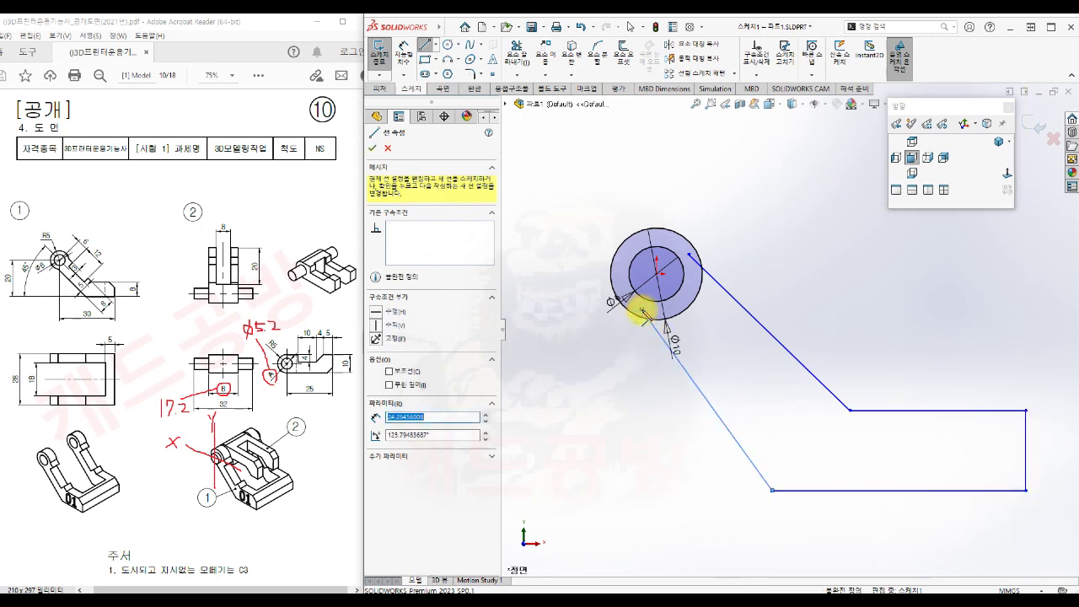
{"action": "double_click", "coordinate": [642, 311]}
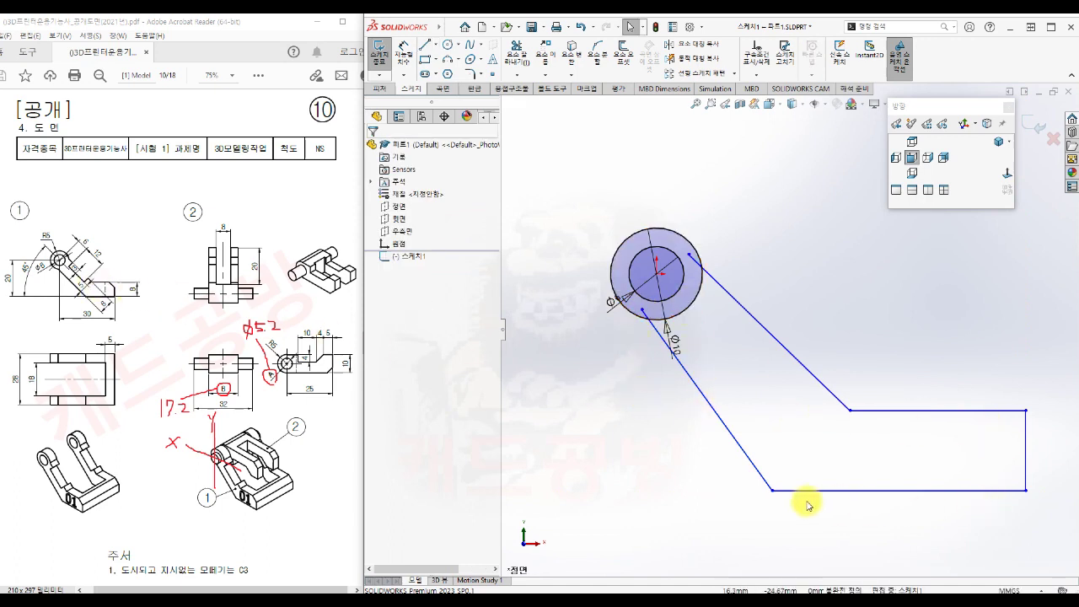
Step: Make the two slanted arm lines parallel and shift the lower one so it starts inside the outer circle
{"action": "left_click", "coordinate": [741, 447]}
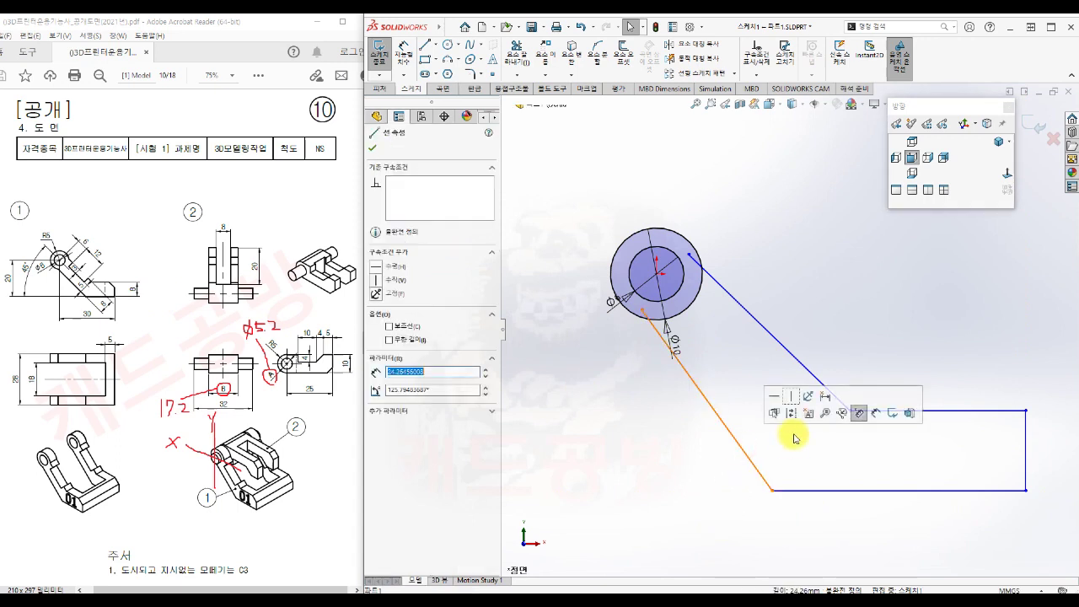
{"action": "left_click", "coordinate": [787, 347], "text": "ctrl"}
{"action": "left_click", "coordinate": [890, 301]}
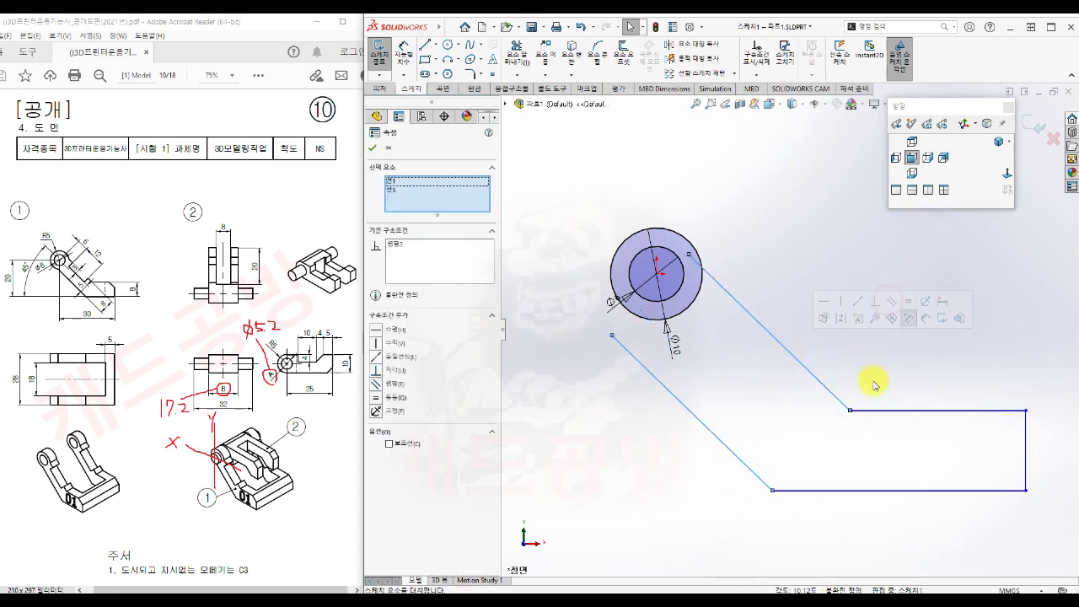
{"action": "left_click", "coordinate": [871, 384]}
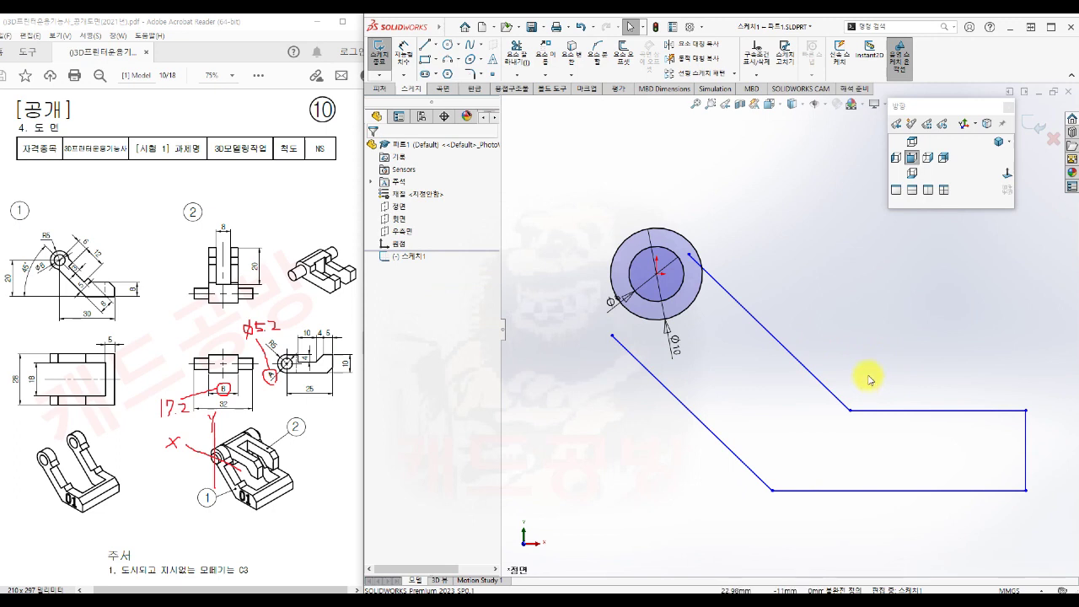
{"action": "left_click_drag", "start_coordinate": [767, 487], "coordinate": [790, 461]}
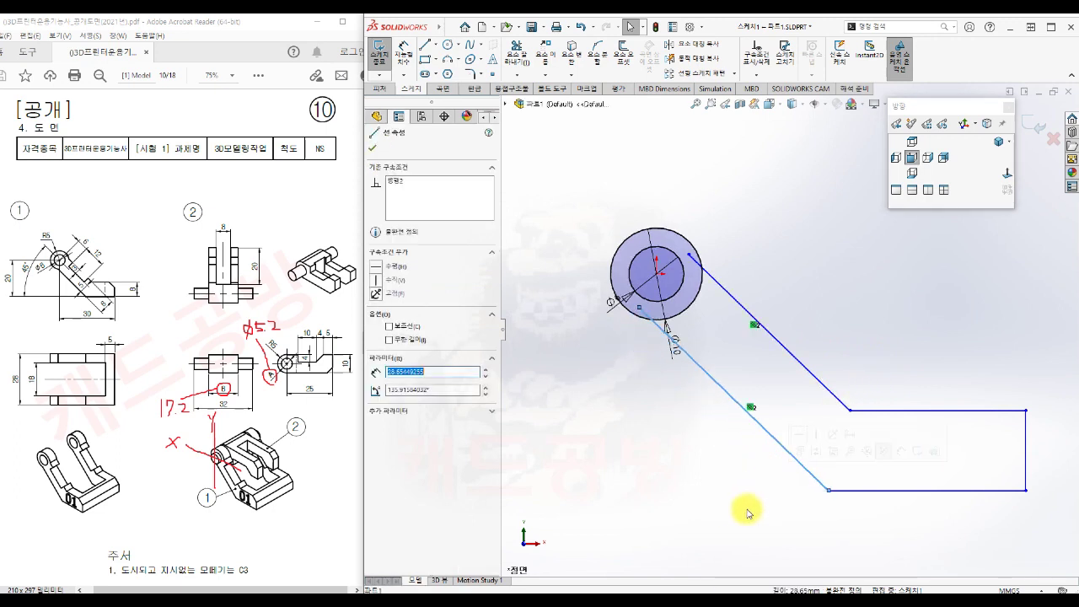
{"action": "left_click", "coordinate": [740, 508]}
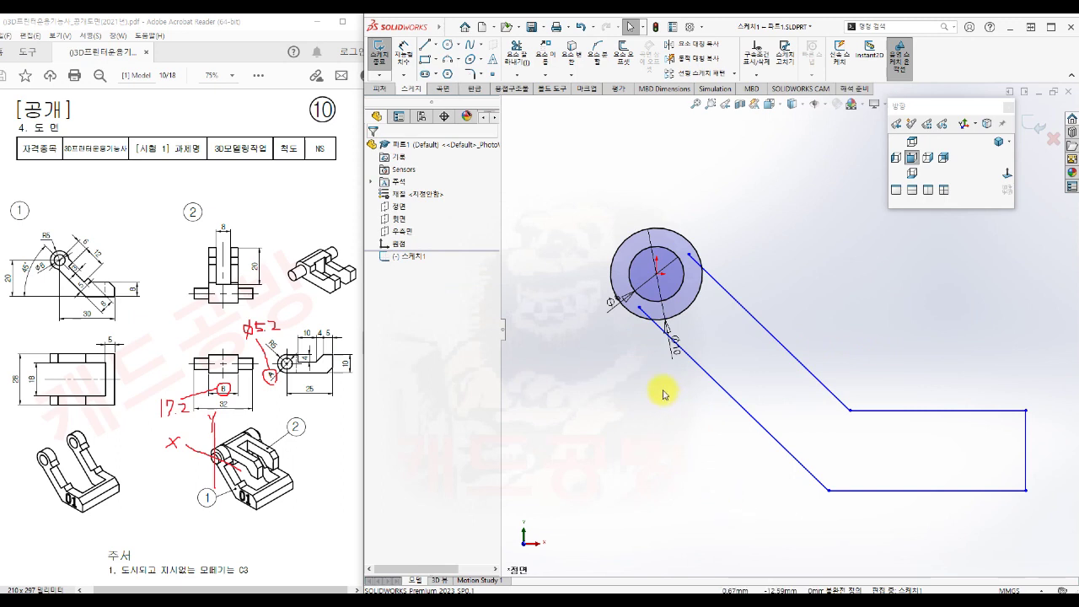
Step: Draw a line about 4 mm long from the origin at 315°, running parallel to the arm and ending between the two circles
{"action": "scroll", "coordinate": [654, 284], "scroll_direction": "down", "scroll_amount": 1}
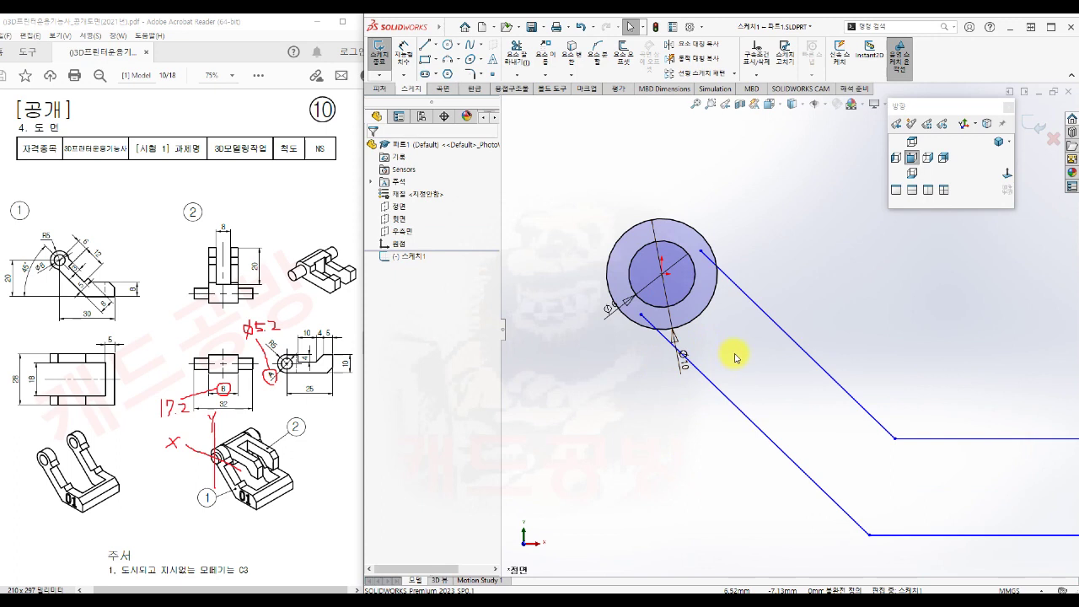
{"action": "key", "text": "s"}
{"action": "left_click", "coordinate": [804, 369]}
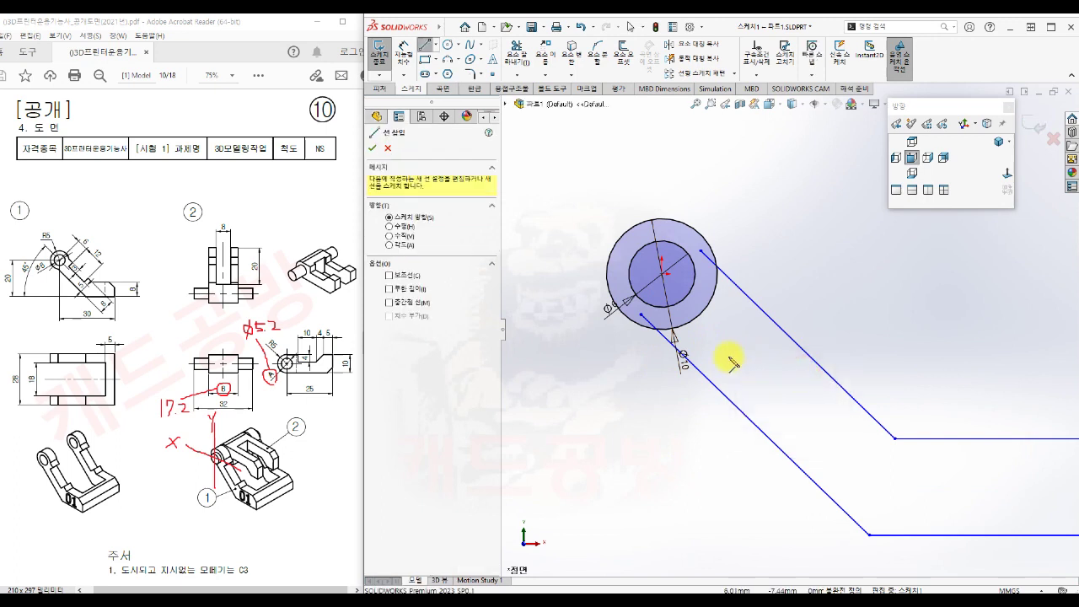
{"action": "left_click", "coordinate": [662, 275]}
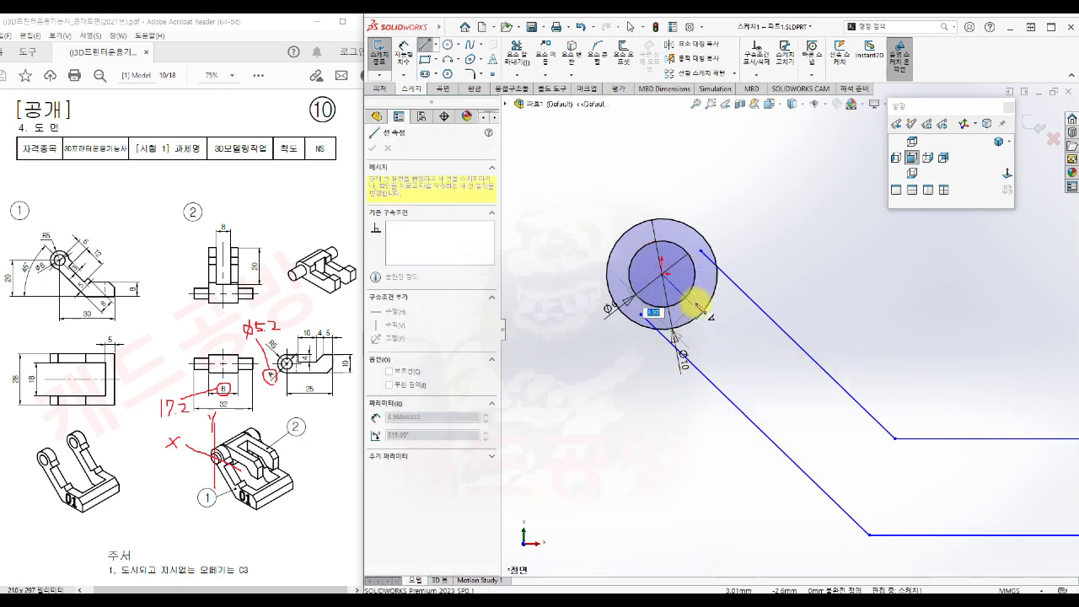
{"action": "left_click", "coordinate": [691, 305]}
{"action": "key", "text": "Escape"}
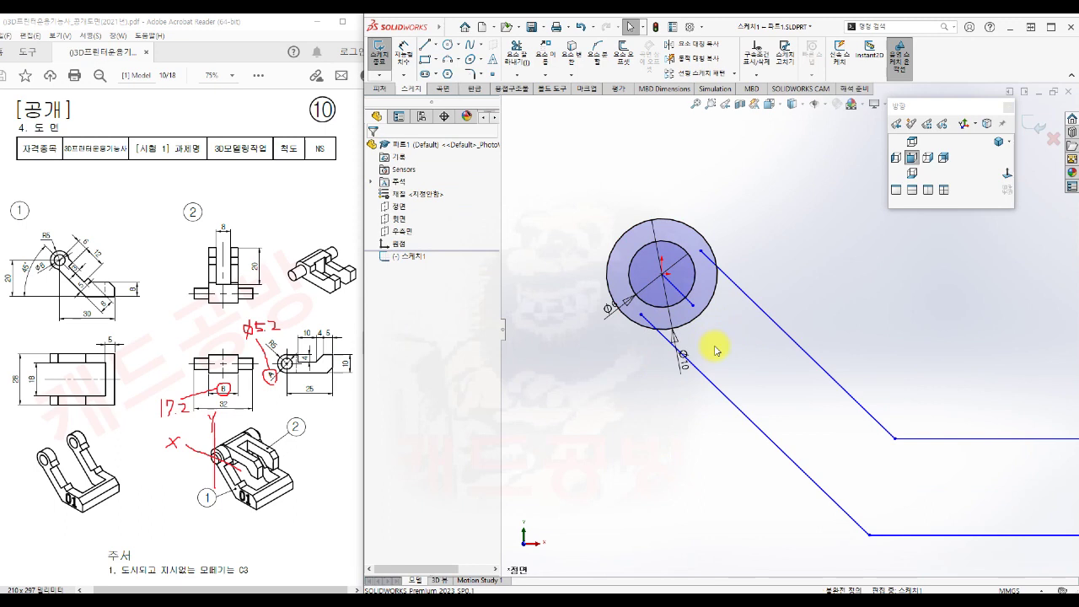
Step: Trim the short line at the inner circle, the arm line ends inside the outer circle, and the outer circle's arc between the arm lines
{"action": "key", "text": "s"}
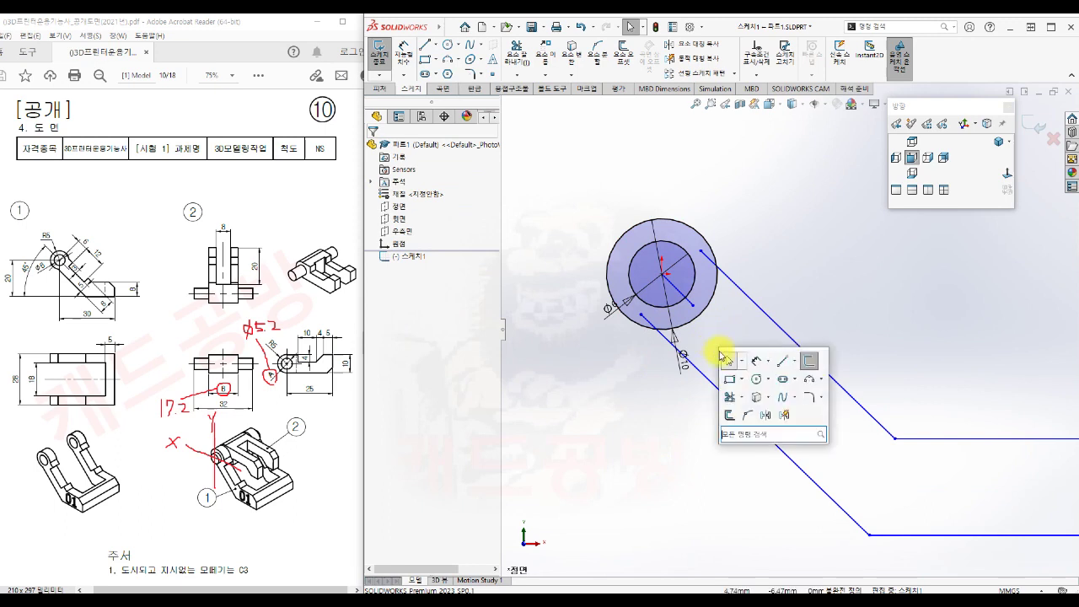
{"action": "left_click", "coordinate": [729, 398]}
{"action": "left_click", "coordinate": [696, 309]}
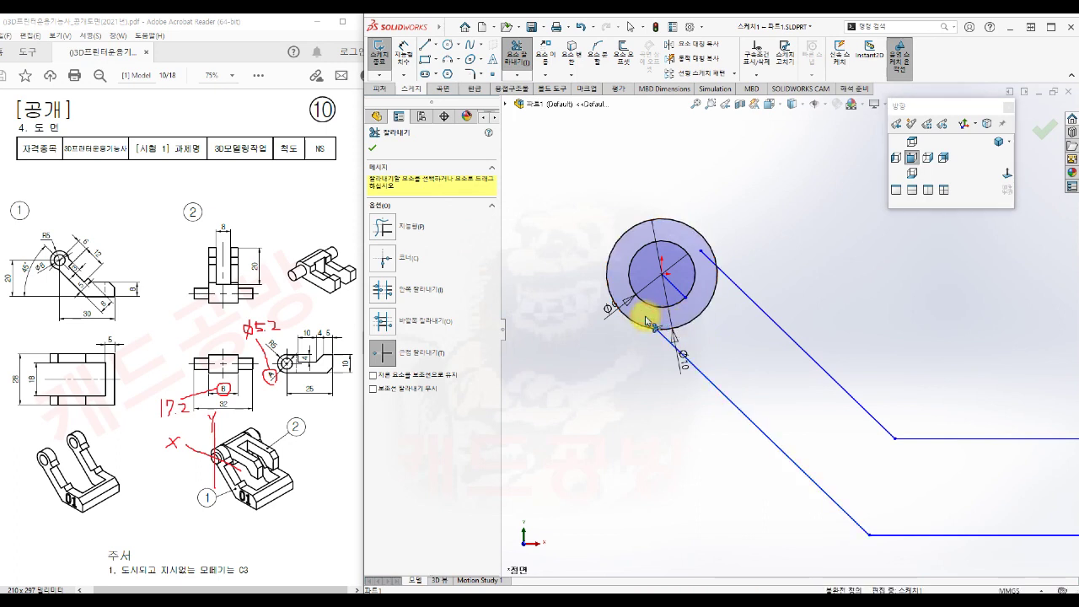
{"action": "left_click", "coordinate": [702, 249]}
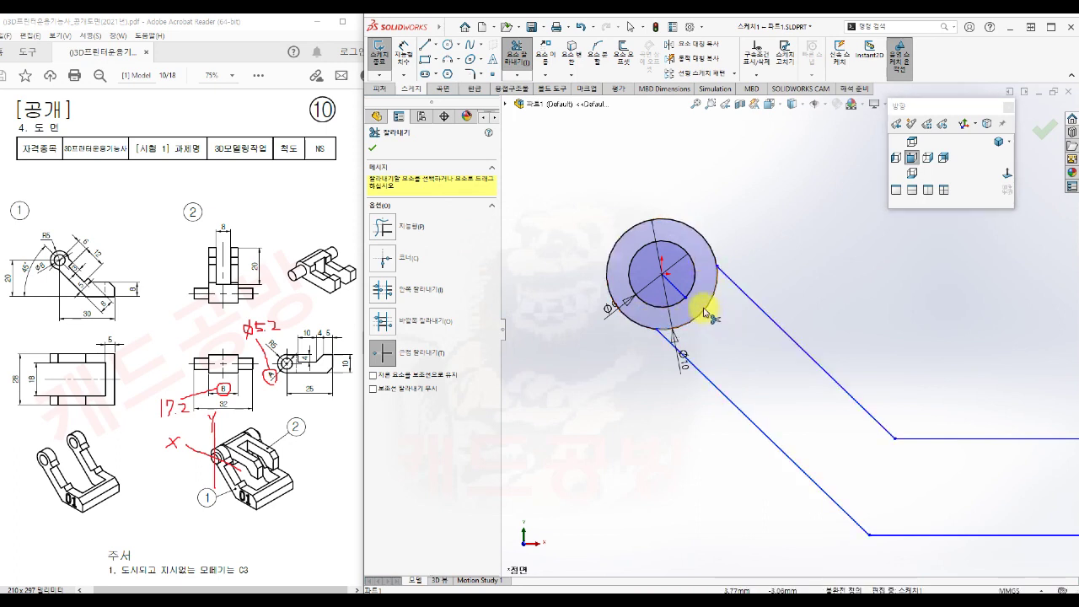
{"action": "left_click", "coordinate": [704, 310]}
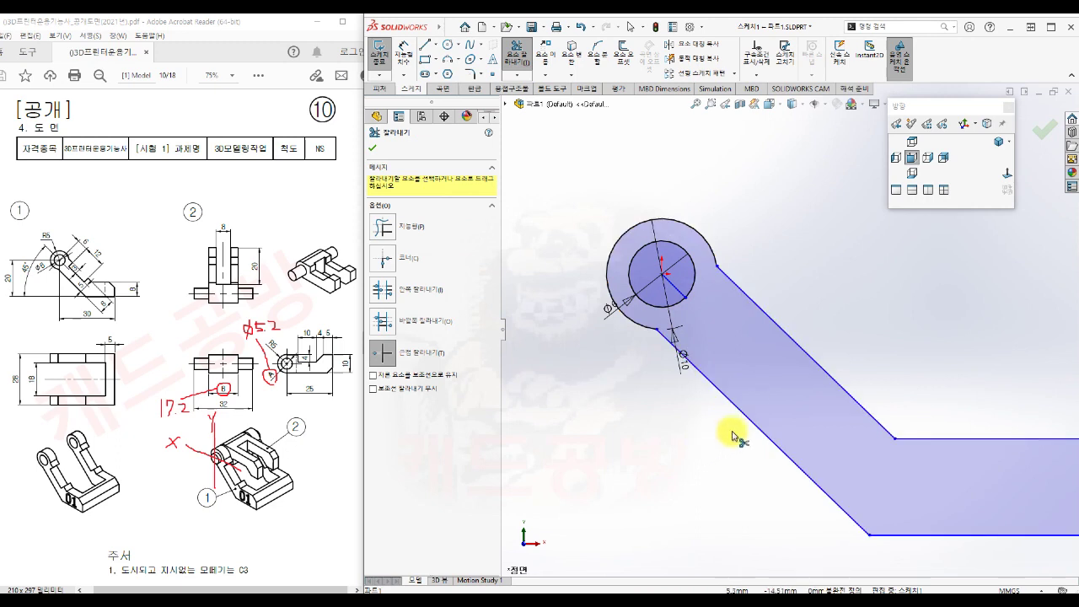
{"action": "scroll", "coordinate": [741, 430], "scroll_direction": "up", "scroll_amount": 1}
{"action": "key", "text": "Escape"}
{"action": "scroll", "coordinate": [762, 482], "scroll_direction": "up", "scroll_amount": 2}
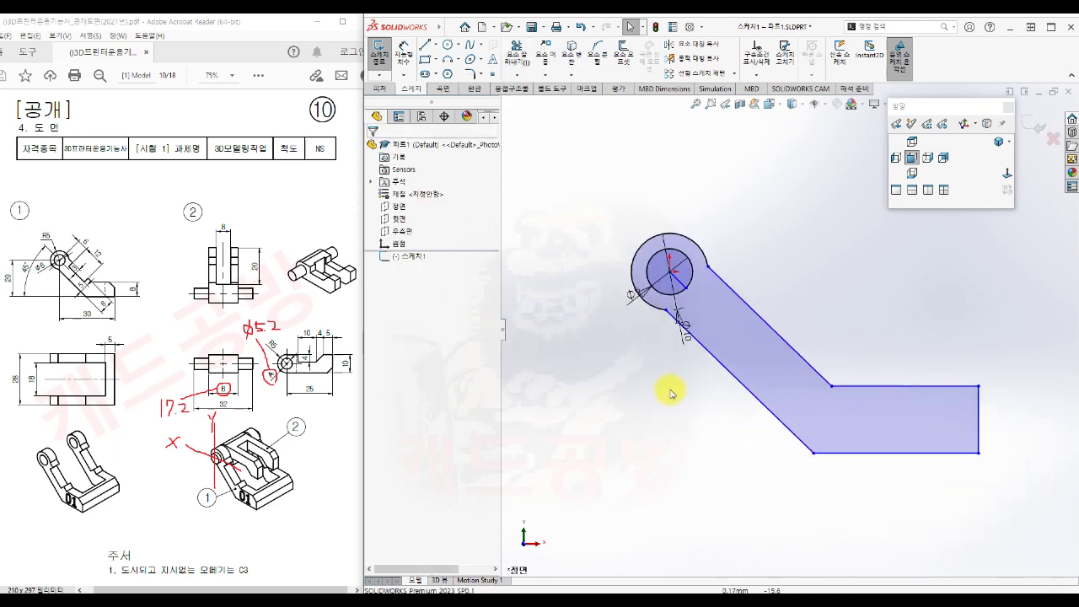
Step: Turn the short line from the origin into construction geometry and dimension its angle to the profile's bottom edge as 45°
{"action": "left_click", "coordinate": [680, 287]}
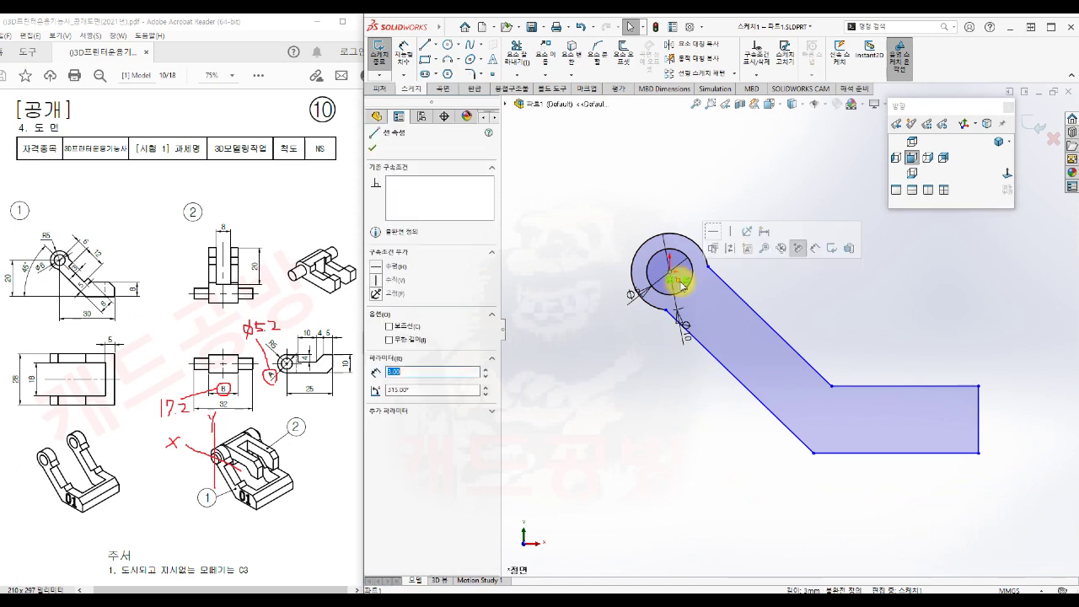
{"action": "left_click", "coordinate": [776, 288]}
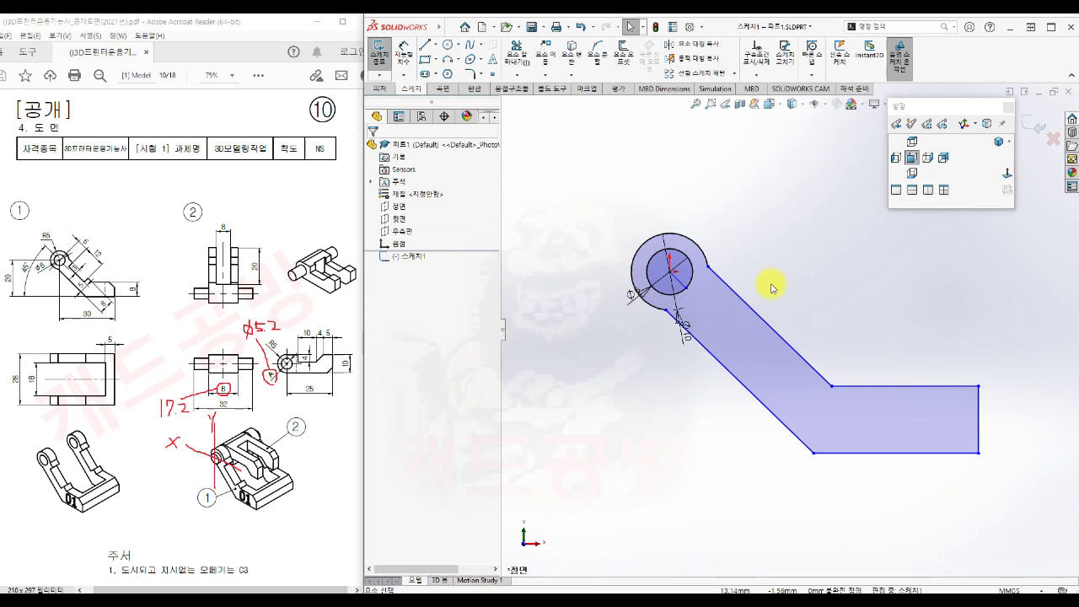
{"action": "key", "text": "s"}
{"action": "left_click", "coordinate": [835, 296]}
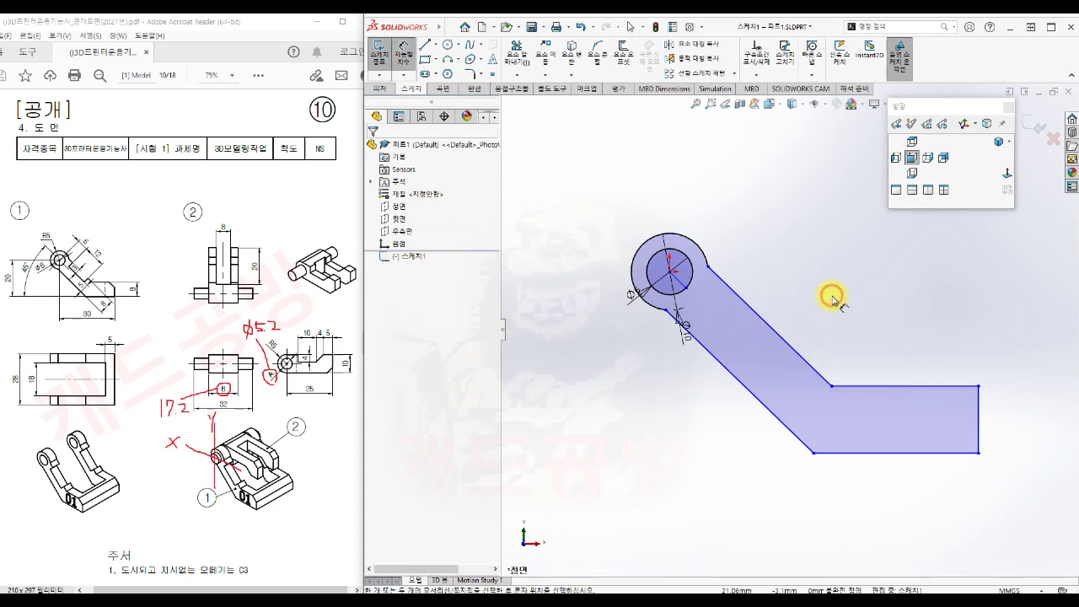
{"action": "left_click", "coordinate": [683, 287]}
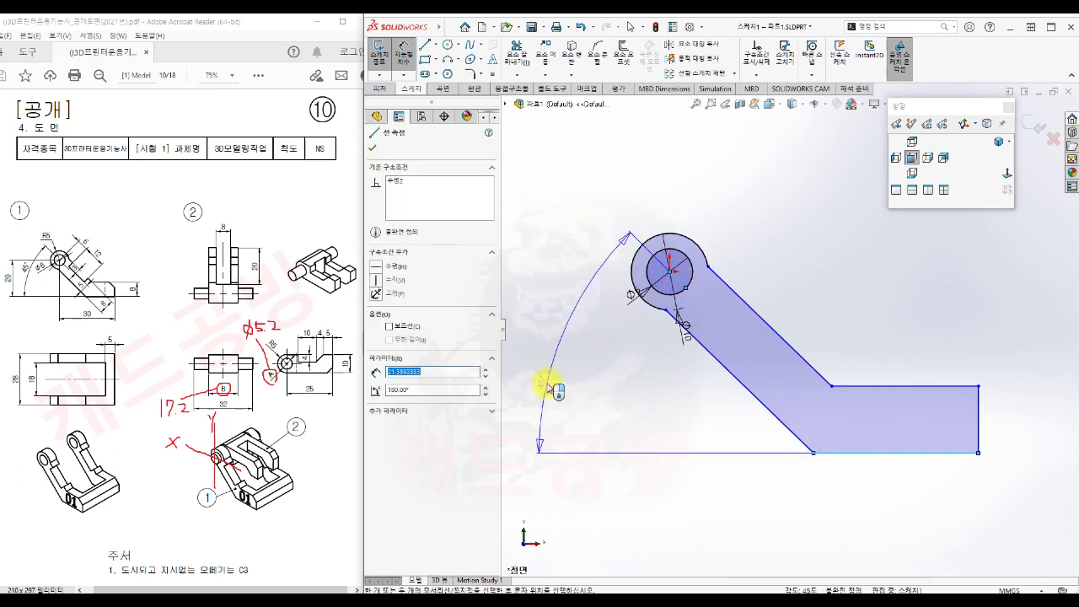
{"action": "left_click", "coordinate": [549, 389]}
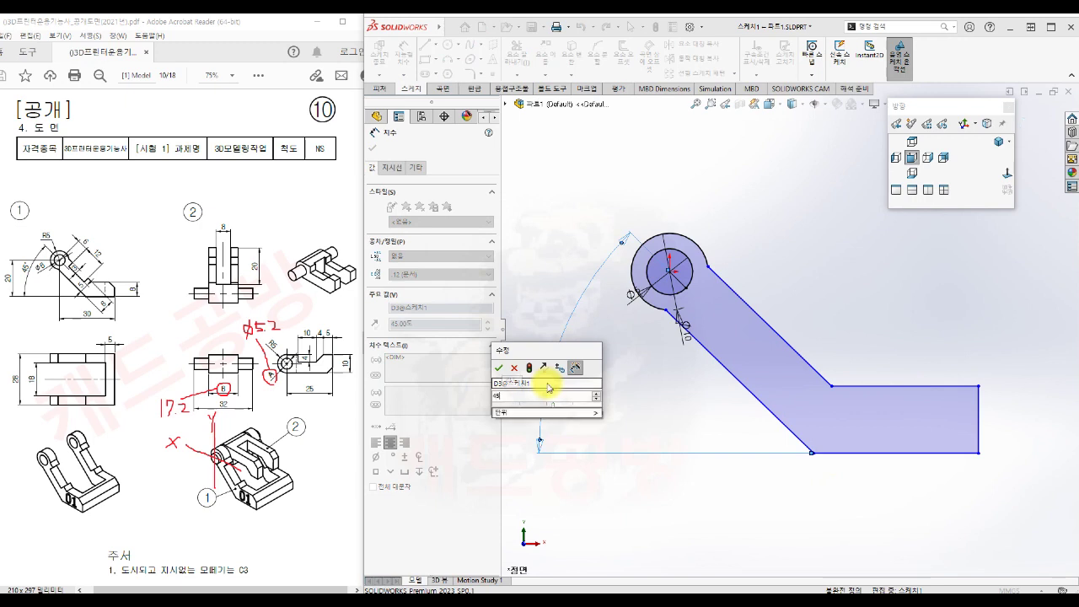
{"action": "key", "text": "Return"}
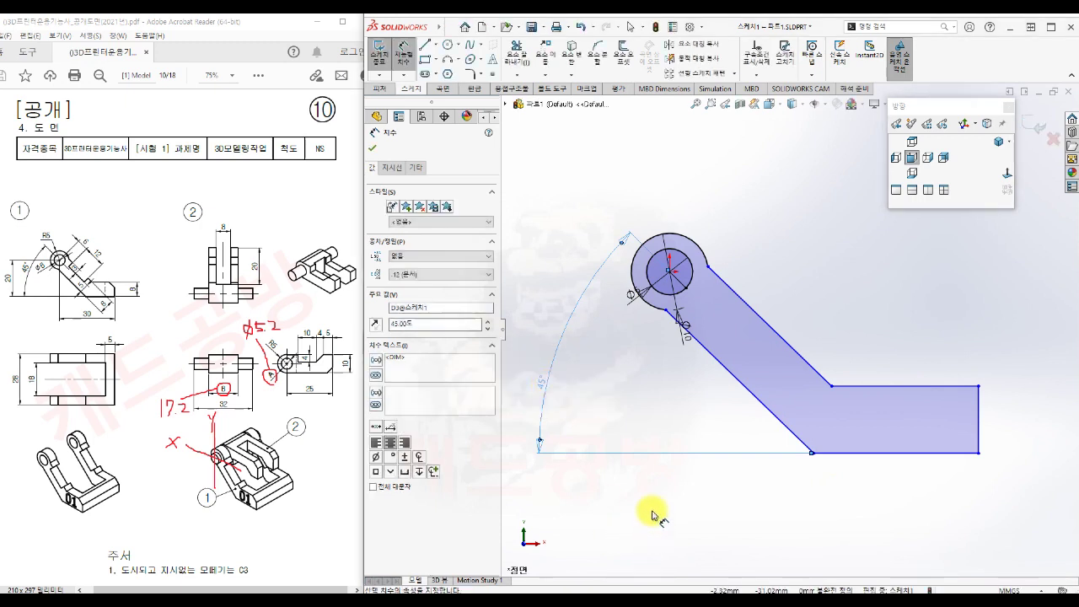
{"action": "left_click", "coordinate": [652, 512]}
{"action": "key", "text": "Escape"}
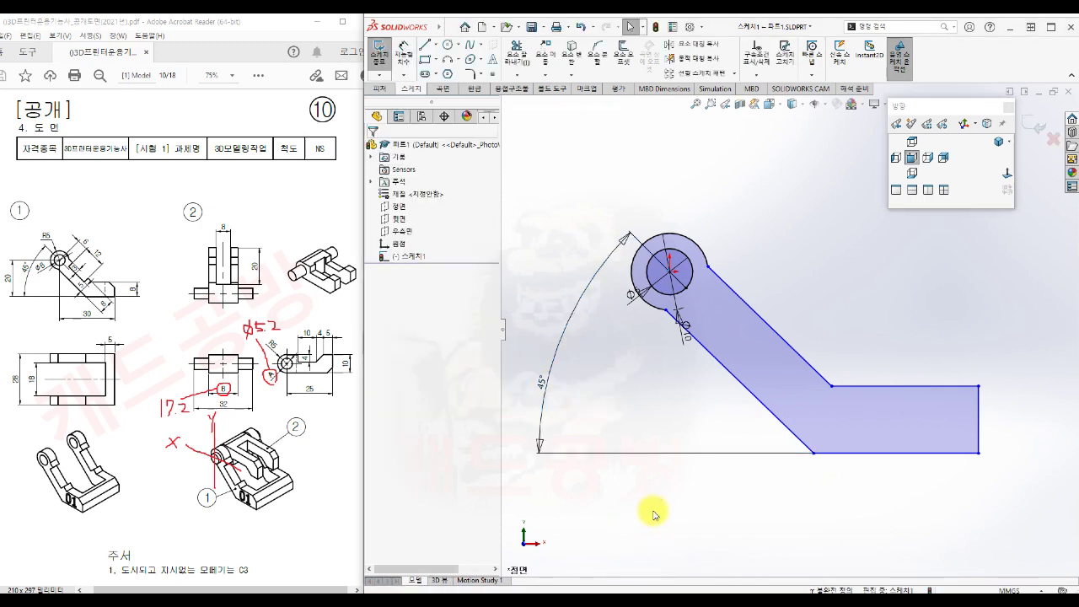
Step: Make the two slanted arm lines symmetric about the short line from the origin
{"action": "left_click", "coordinate": [769, 331]}
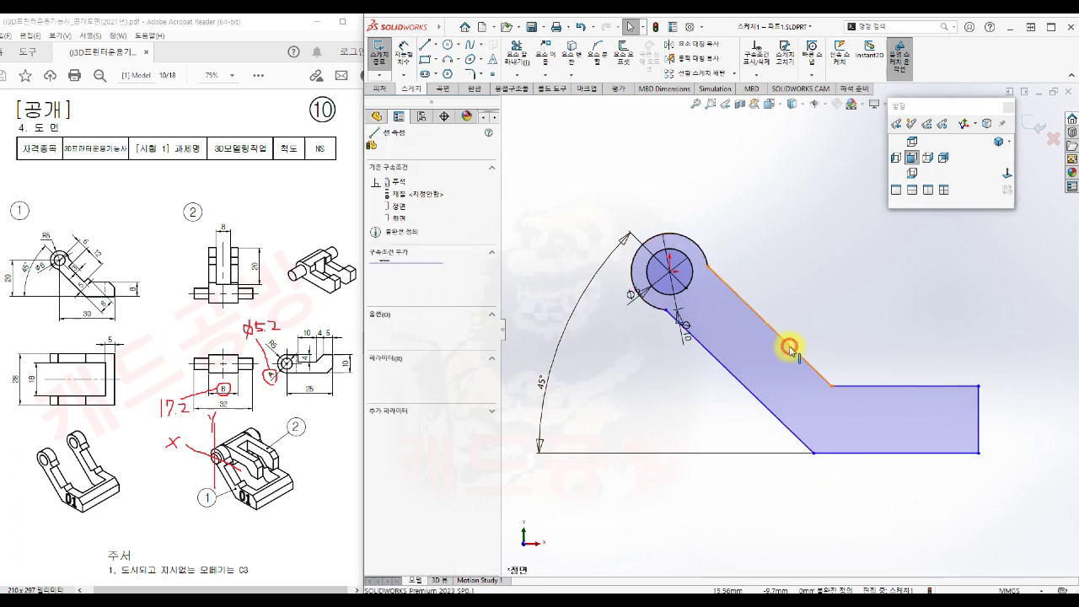
{"action": "left_click", "coordinate": [769, 409], "text": "ctrl"}
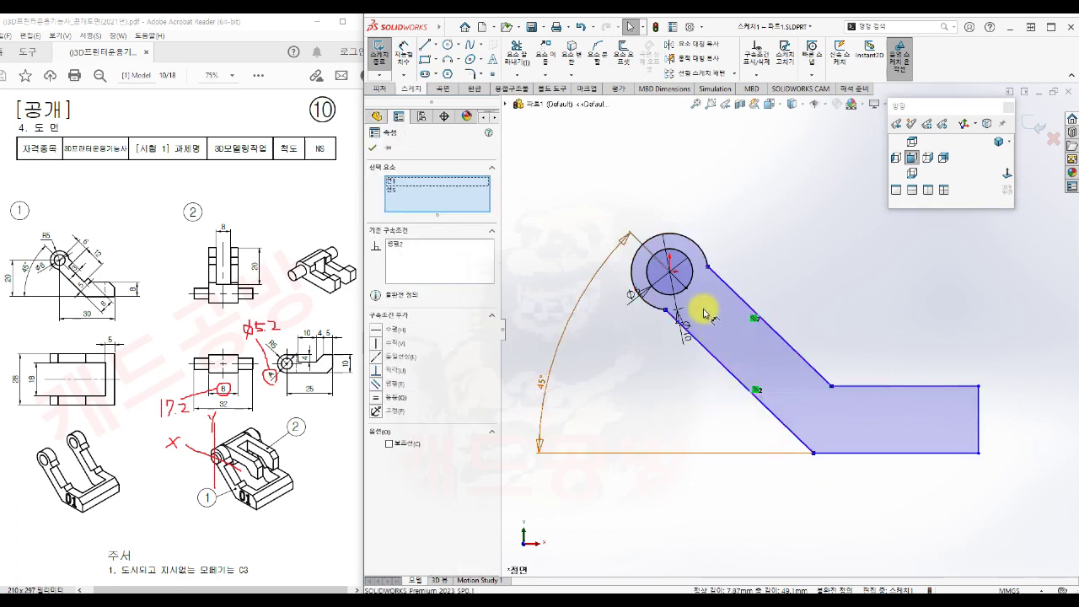
{"action": "left_click", "coordinate": [678, 282], "text": "ctrl"}
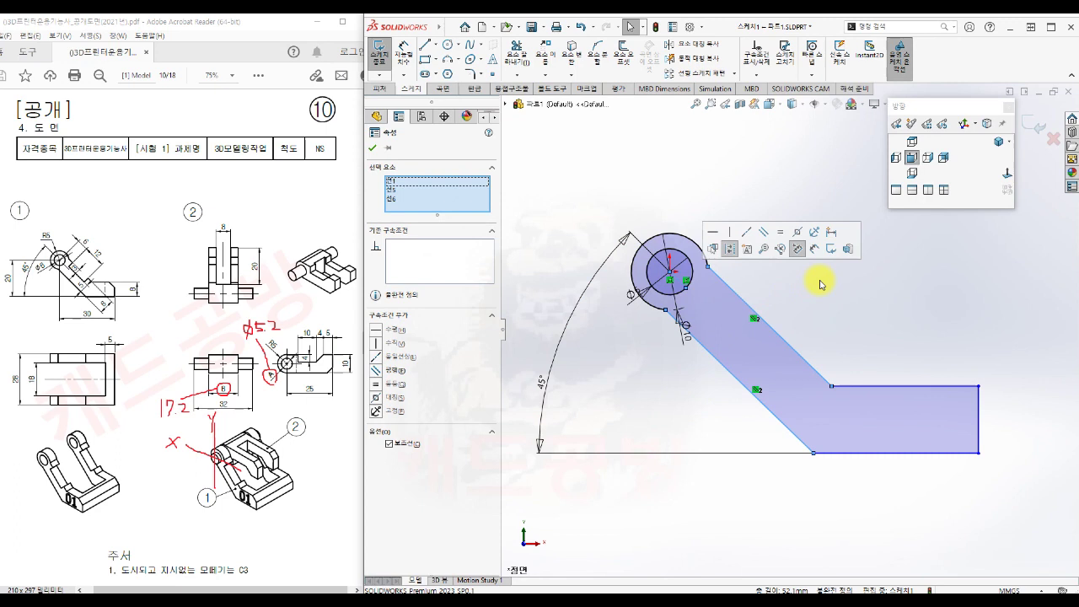
{"action": "left_click", "coordinate": [797, 232]}
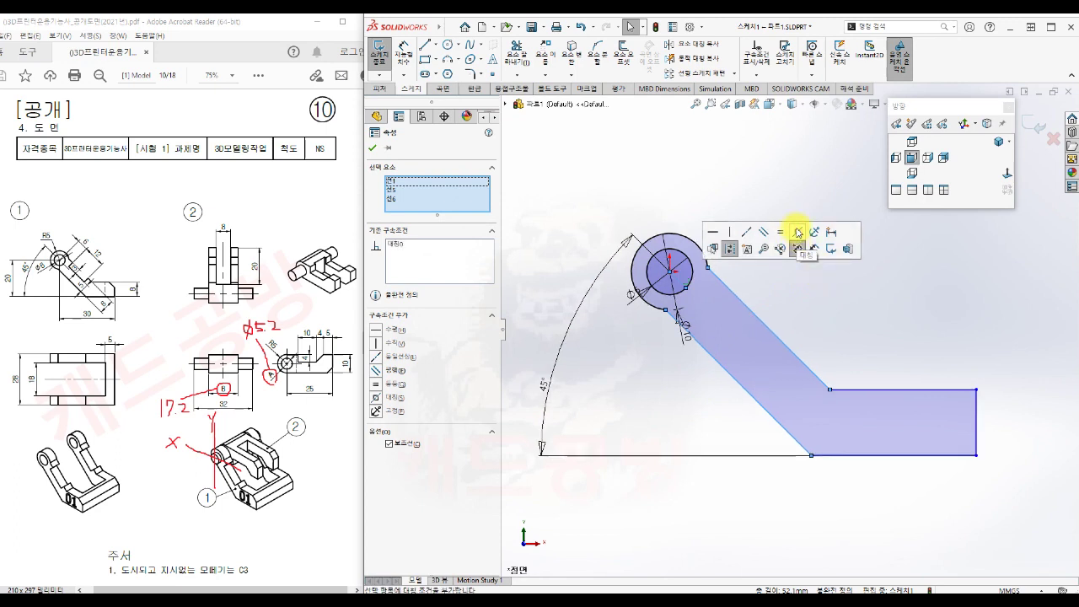
{"action": "left_click", "coordinate": [802, 302]}
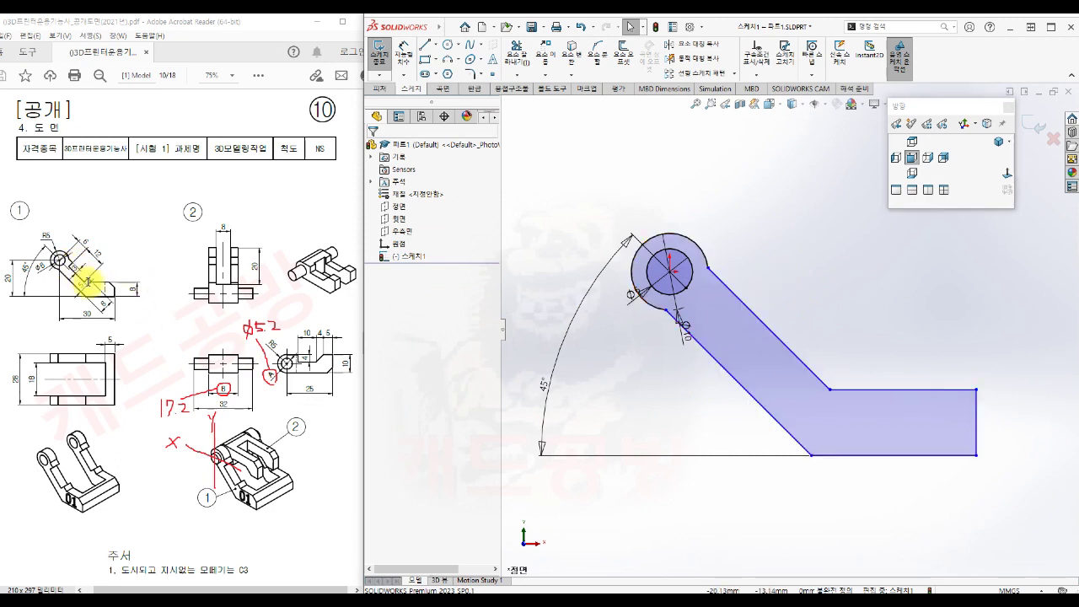
Step: Sketch a three-point corner rectangle about 13 mm long across the arm's upper slanted edge, aligned with its slope
{"action": "key", "text": "s"}
{"action": "left_click", "coordinate": [745, 351]}
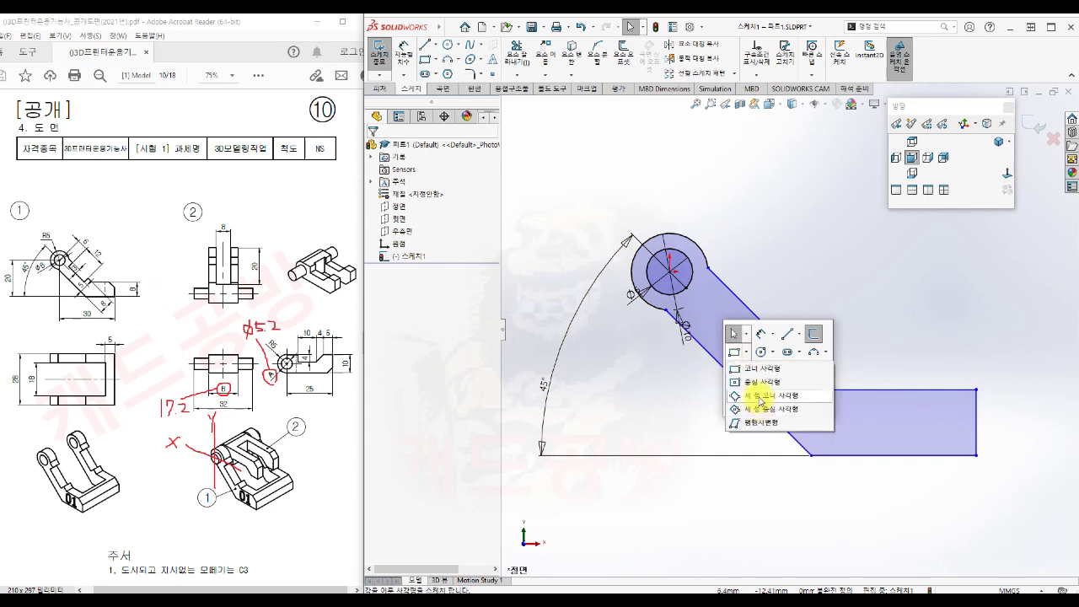
{"action": "left_click", "coordinate": [761, 396]}
{"action": "left_click", "coordinate": [714, 299]}
{"action": "left_click", "coordinate": [788, 373]}
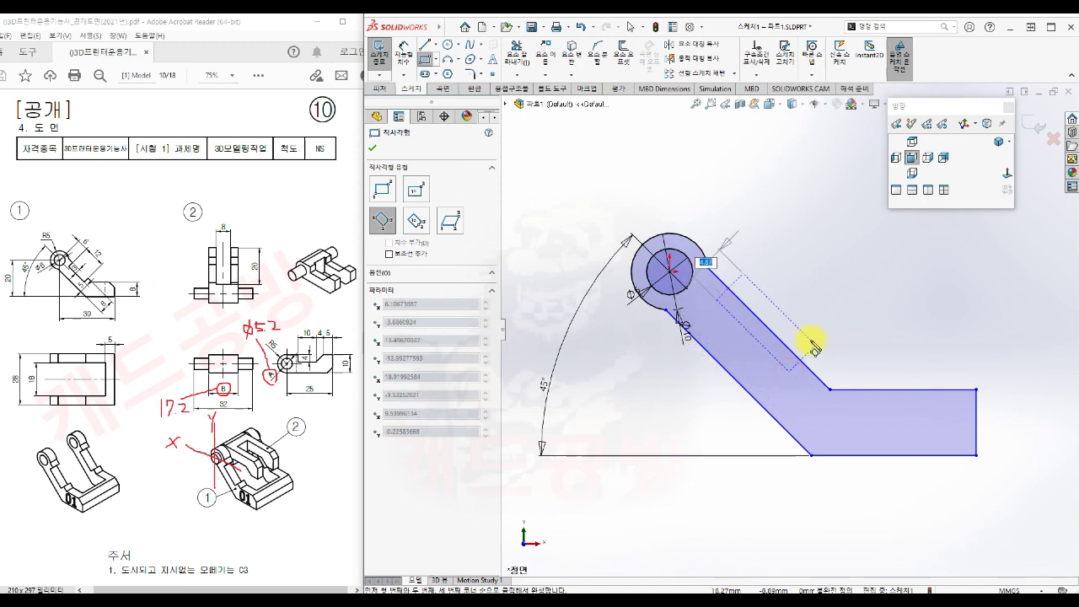
{"action": "left_click", "coordinate": [806, 345]}
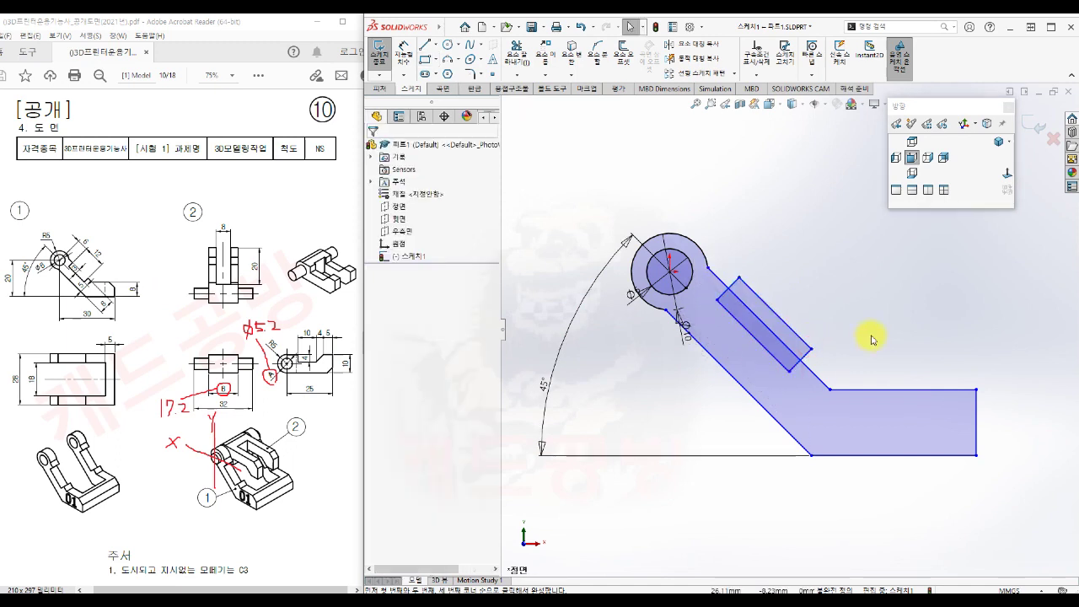
Step: Make the rectangle's outer long side collinear with the arm's upper slanted edge
{"action": "left_click", "coordinate": [782, 321]}
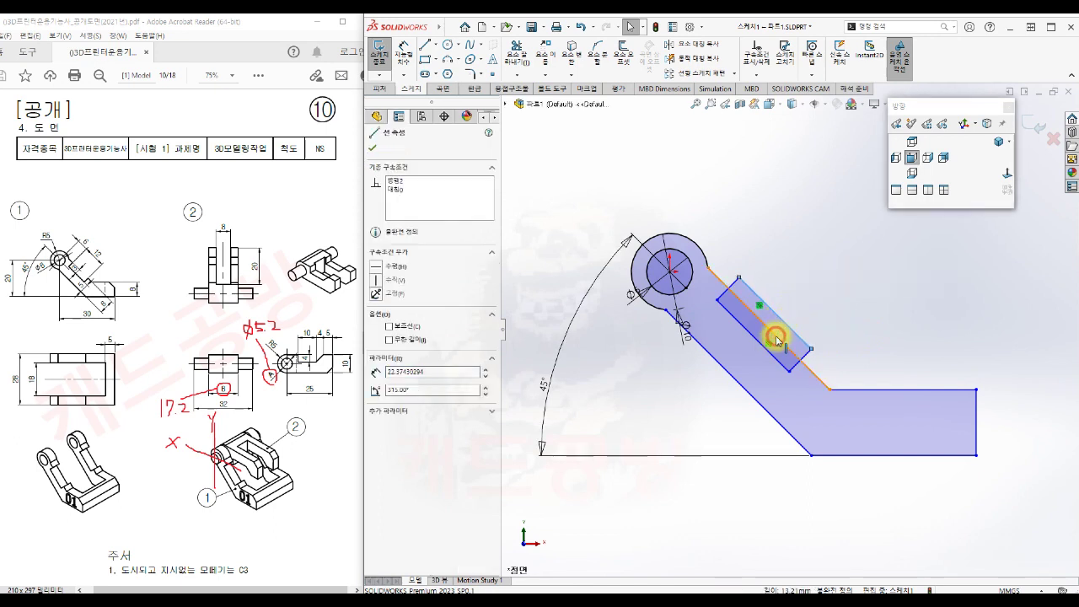
{"action": "left_click", "coordinate": [776, 336], "text": "ctrl"}
{"action": "left_click", "coordinate": [843, 286]}
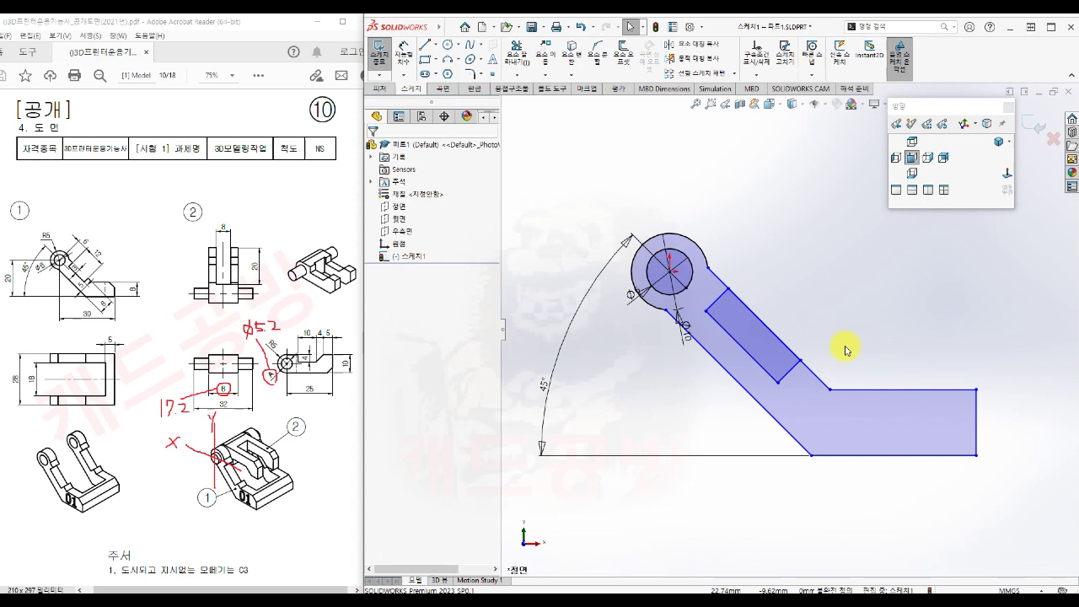
Step: Dimension the distance between the foot's upper and lower horizontal edges as 8 mm
{"action": "key", "text": "s"}
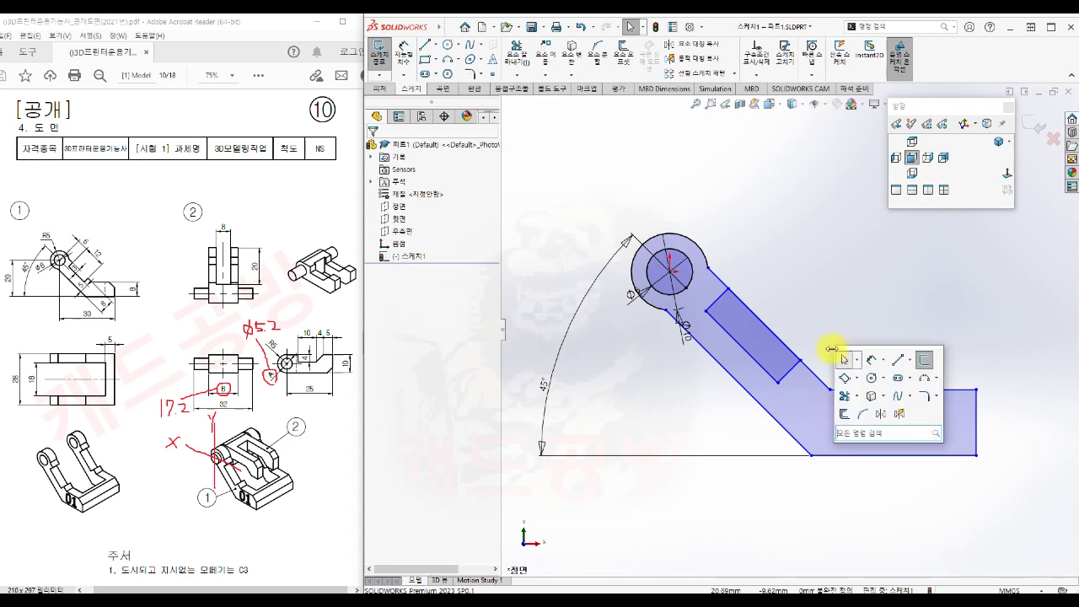
{"action": "left_click", "coordinate": [872, 360]}
{"action": "left_click", "coordinate": [953, 390]}
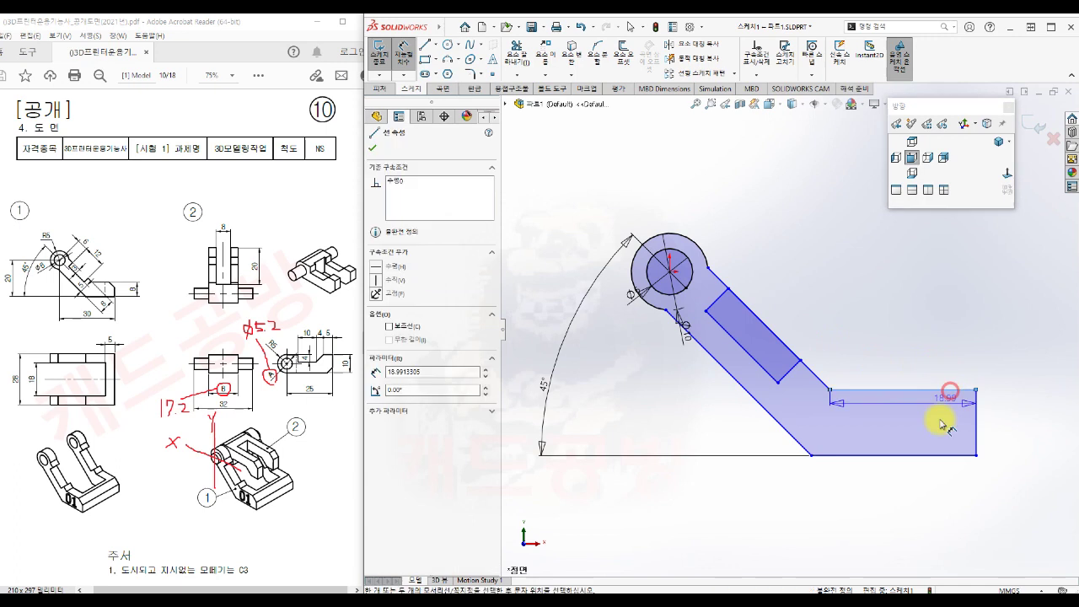
{"action": "left_click", "coordinate": [939, 455]}
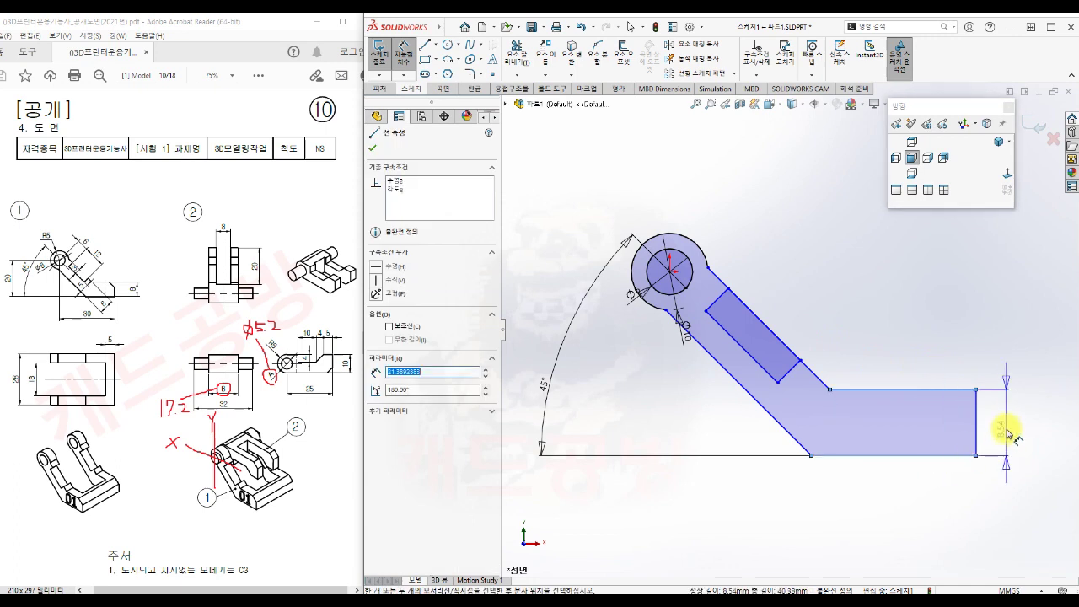
{"action": "left_click", "coordinate": [1001, 430]}
{"action": "type", "text": "8"}
{"action": "key", "text": "Return"}
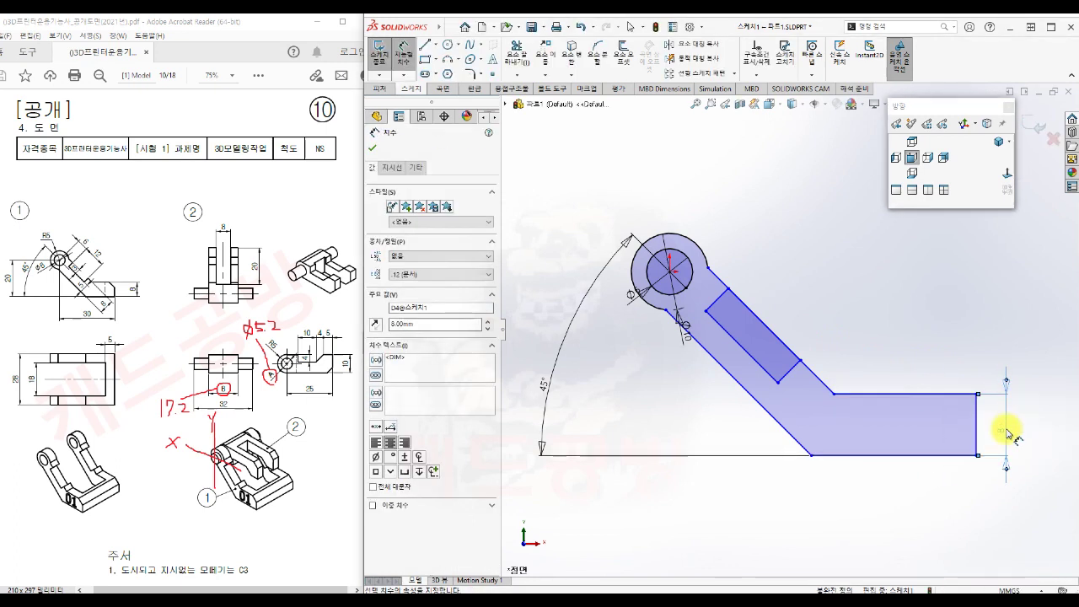
Step: Dimension the distance from the arm's upper slanted edge to the rectangle's inner long side as 3 mm
{"action": "left_click", "coordinate": [904, 533]}
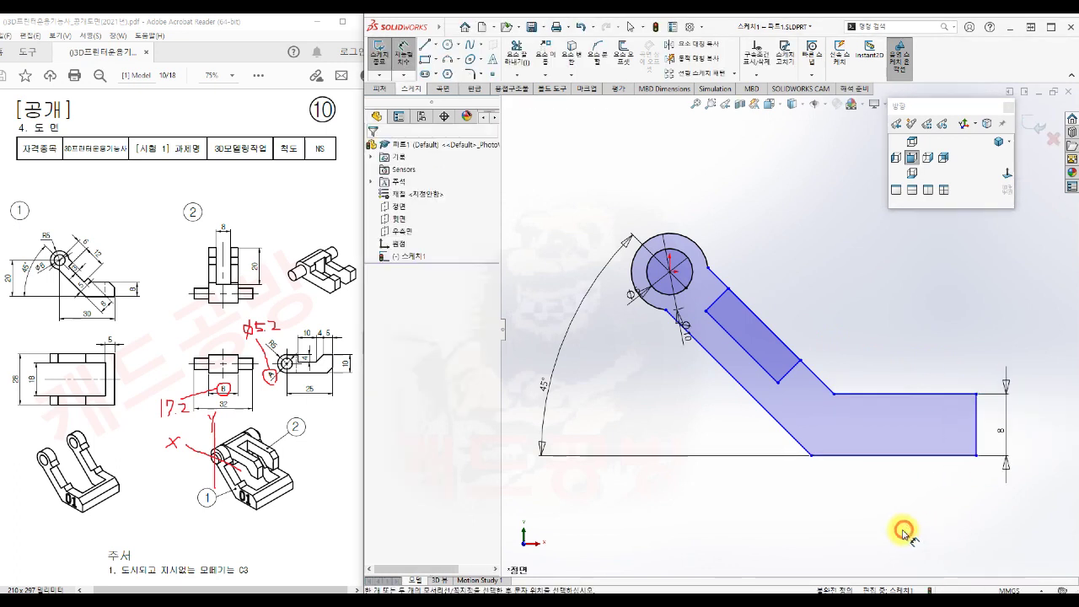
{"action": "left_click", "coordinate": [760, 369]}
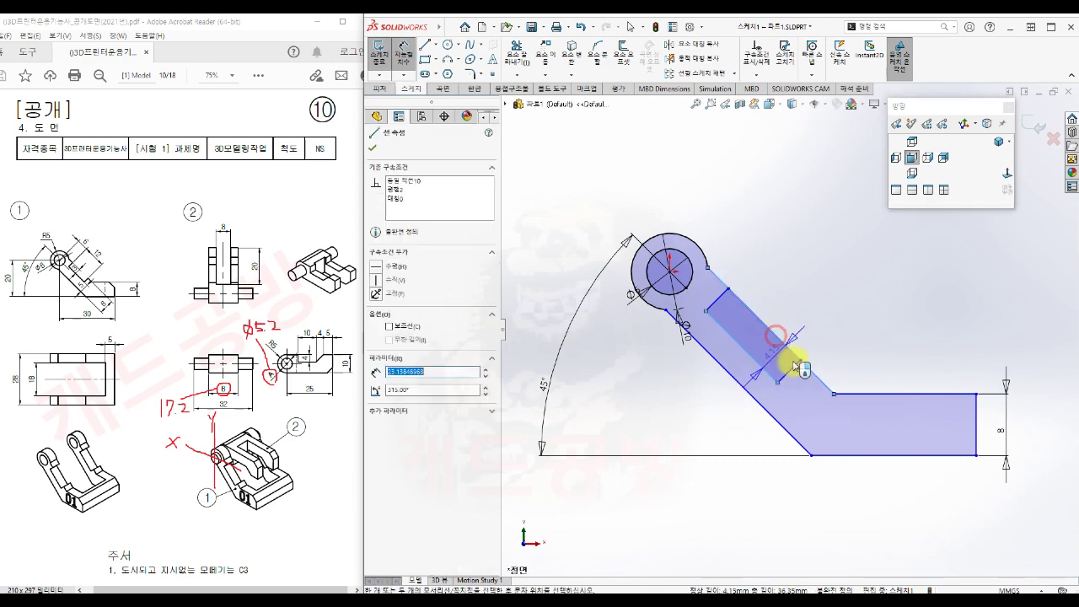
{"action": "left_click", "coordinate": [809, 384]}
{"action": "left_click", "coordinate": [837, 344]}
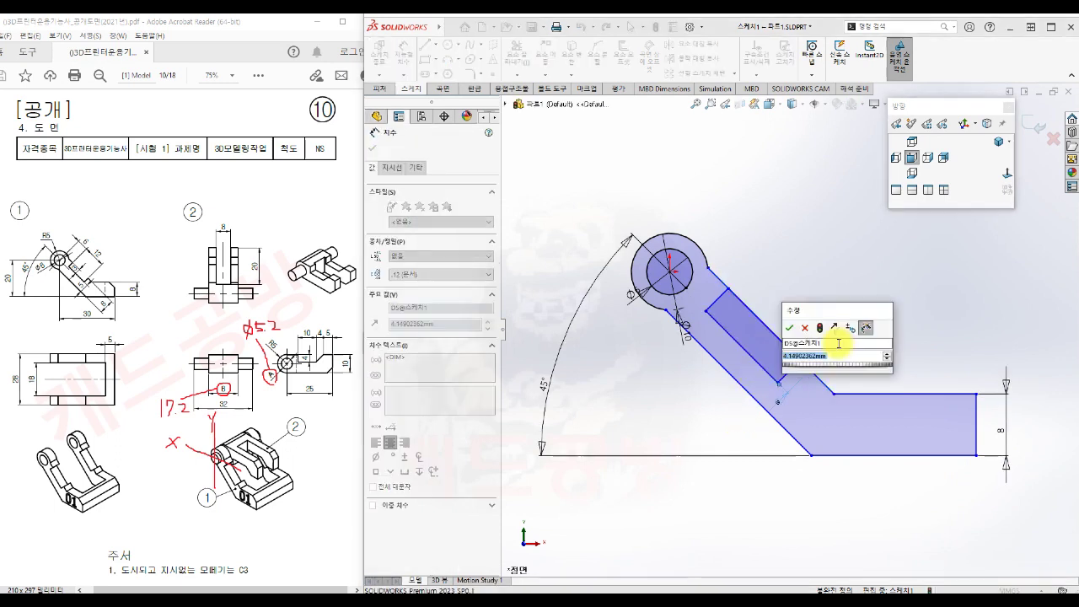
{"action": "type", "text": "3"}
{"action": "key", "text": "Return"}
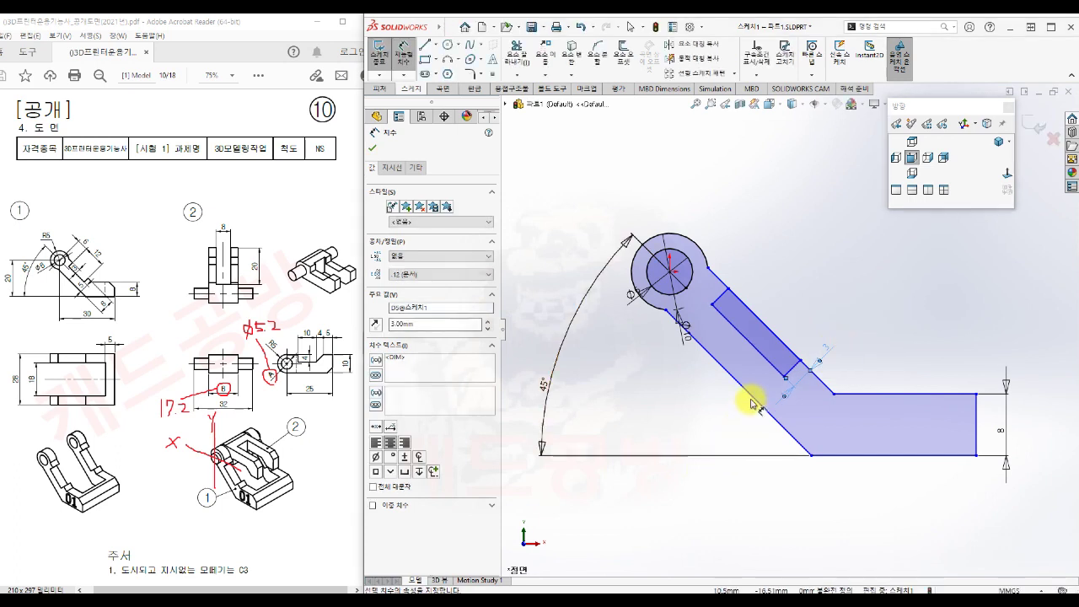
Step: Dimension the distance between the arm's lower slanted edge and the rectangle's inner long side as 5 mm
{"action": "left_click", "coordinate": [754, 402]}
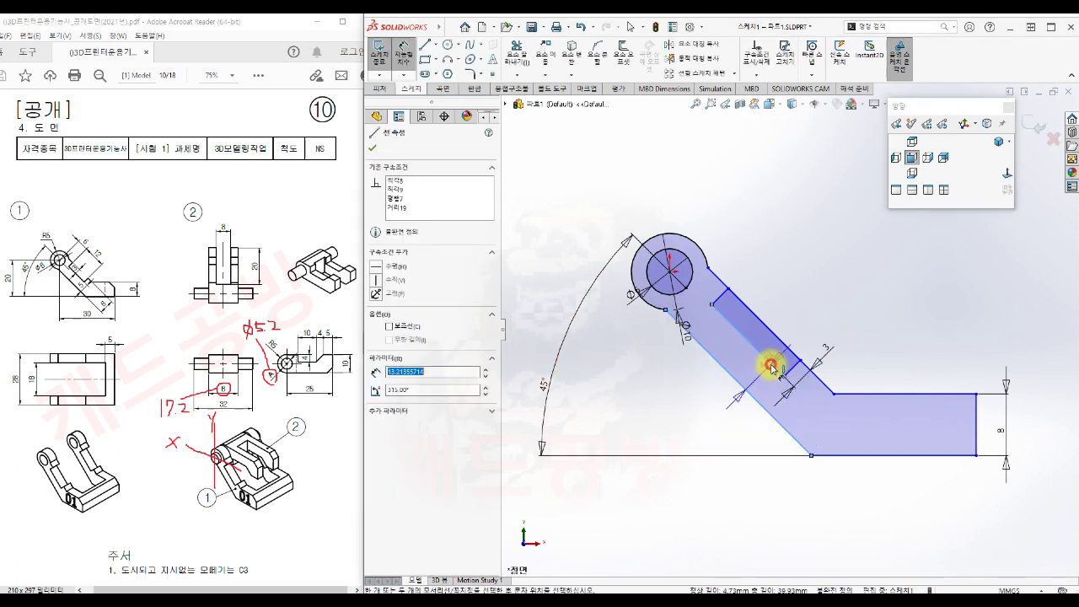
{"action": "left_click", "coordinate": [719, 403]}
{"action": "type", "text": "5"}
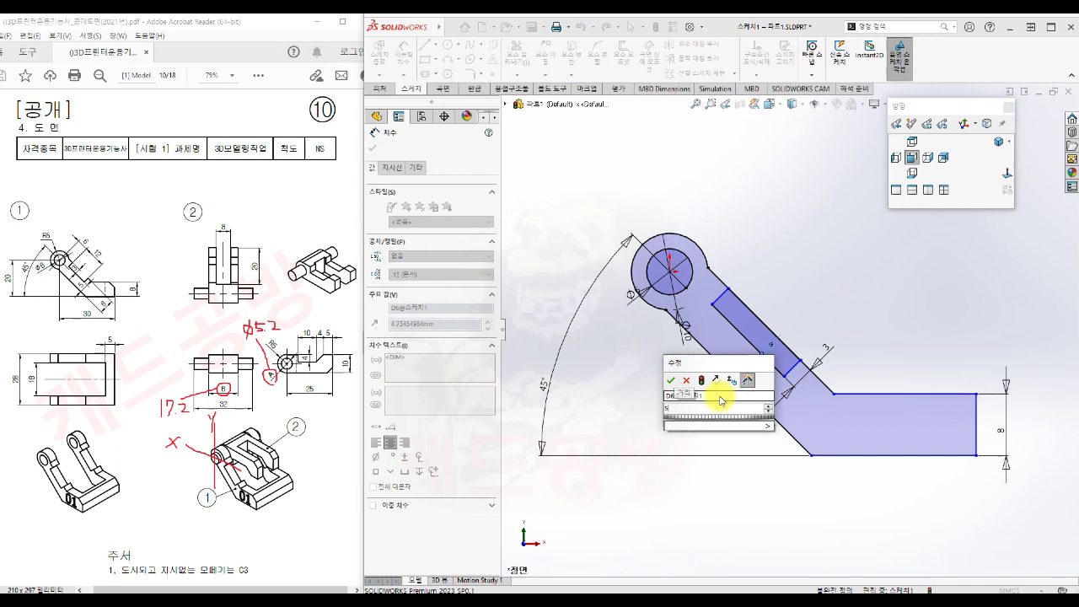
{"action": "key", "text": "Return"}
{"action": "left_click", "coordinate": [643, 403]}
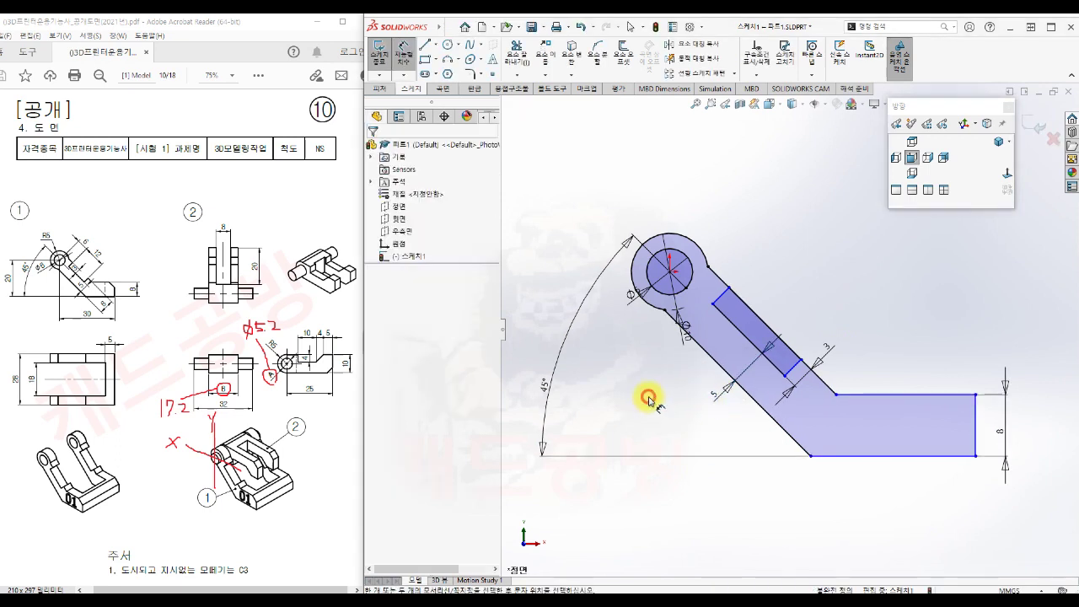
Step: Dimension the vertical distance from the origin to the foot's bottom edge as 20 mm
{"action": "left_click", "coordinate": [670, 272]}
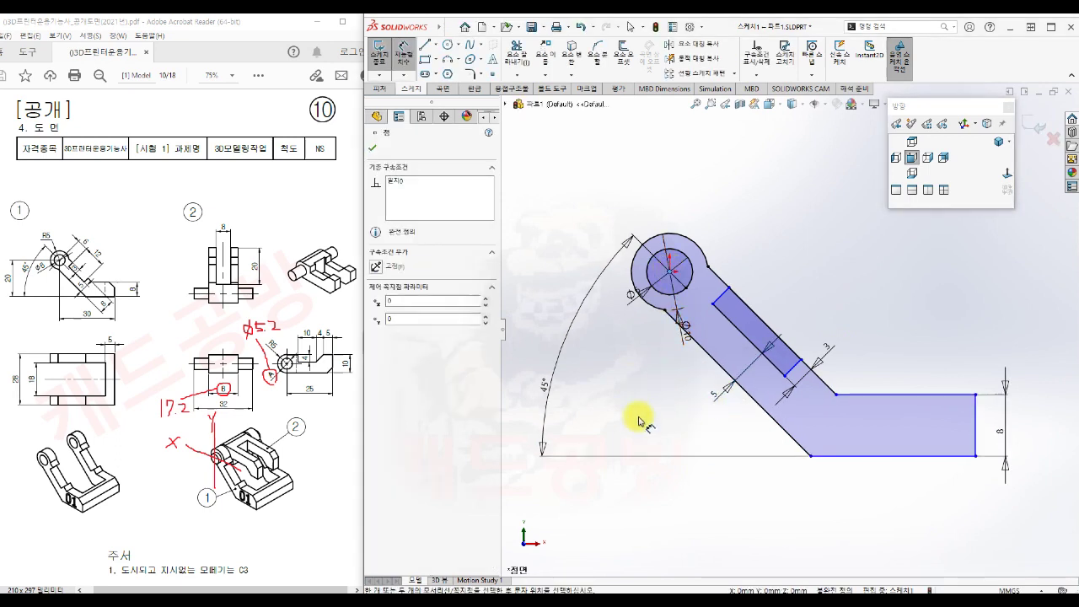
{"action": "left_click", "coordinate": [845, 456]}
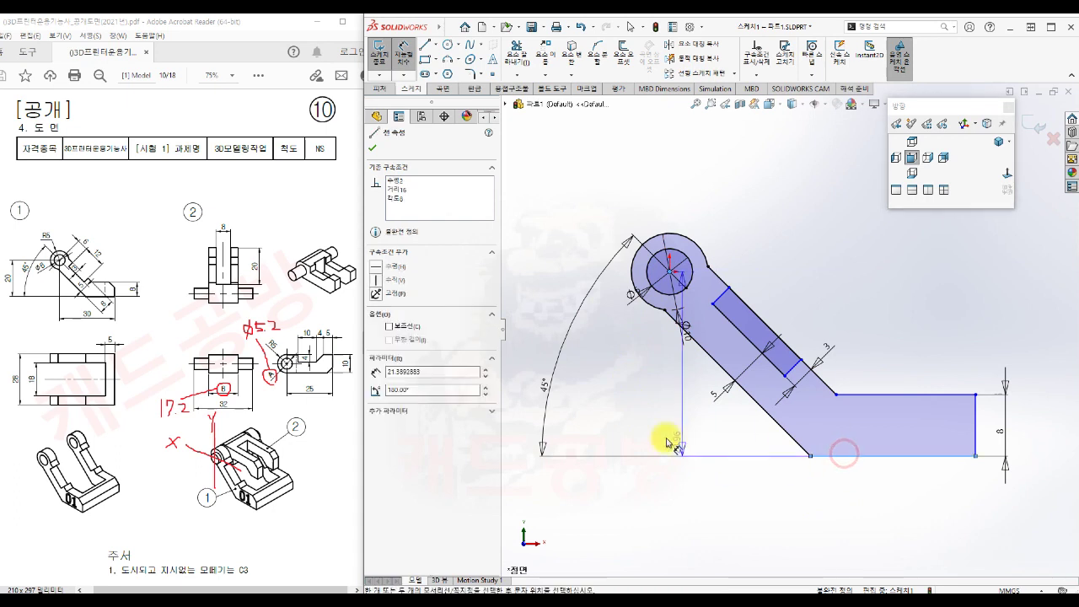
{"action": "left_click", "coordinate": [603, 410]}
{"action": "type", "text": "20"}
{"action": "key", "text": "Return"}
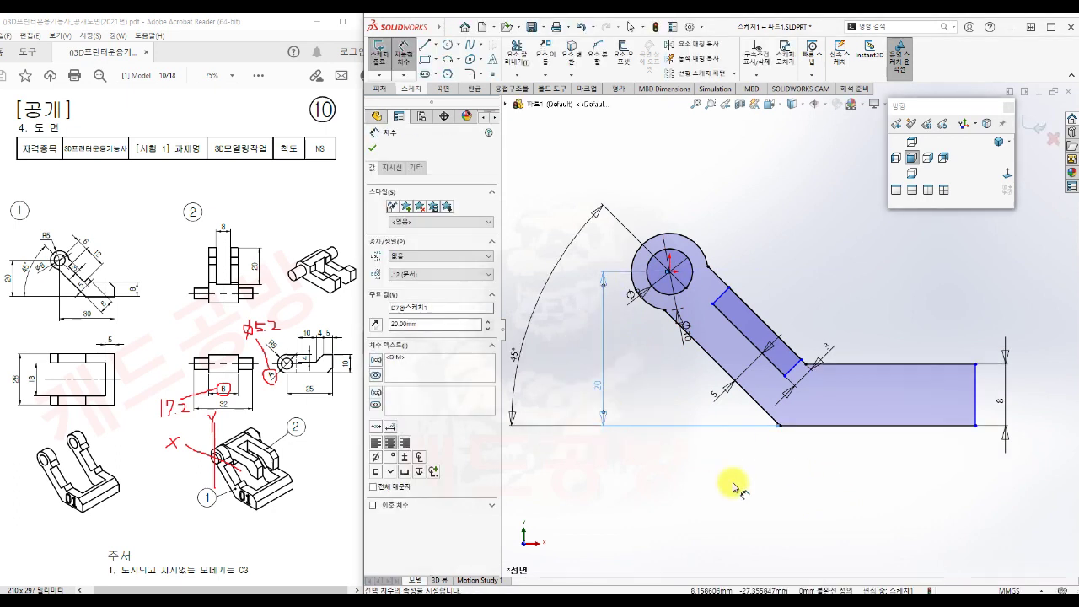
{"action": "scroll", "coordinate": [769, 471], "scroll_direction": "up", "scroll_amount": 1}
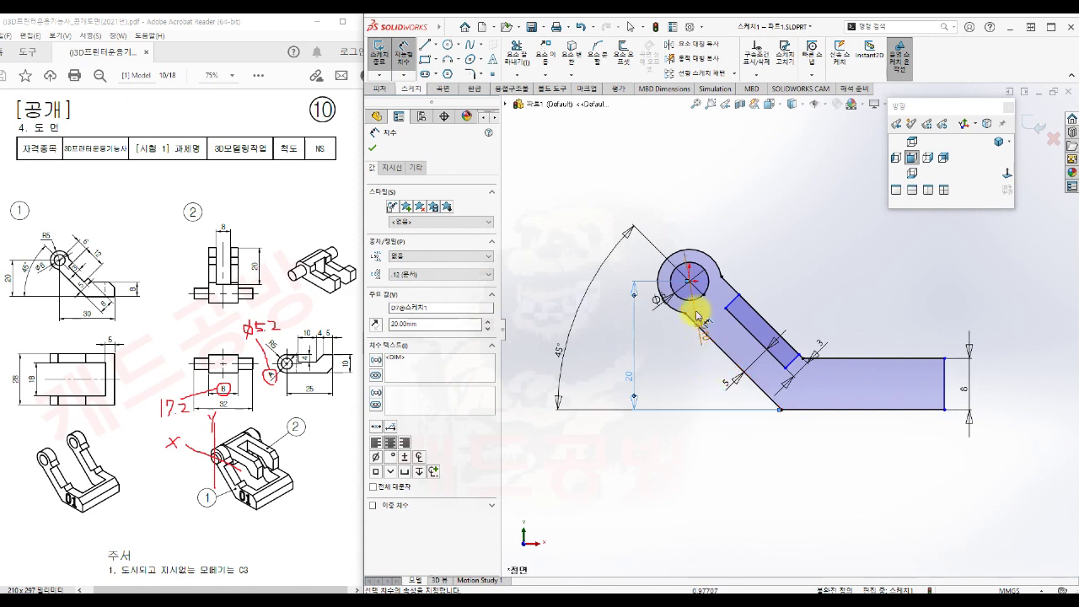
{"action": "left_click", "coordinate": [840, 253]}
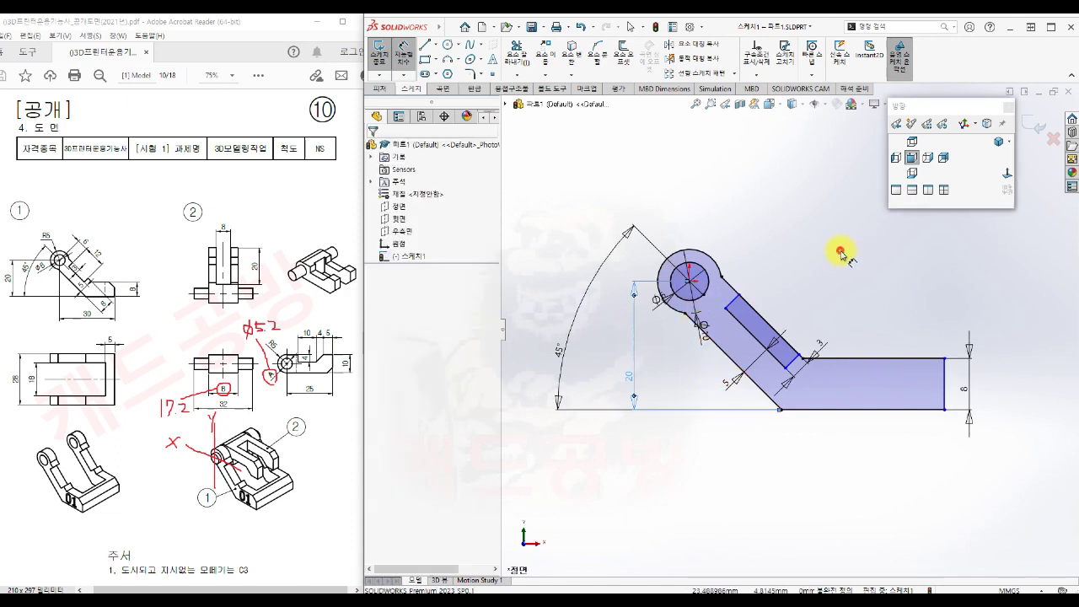
Step: Dimension the distance from the origin to the rectangle's short side nearest the circles as 6 mm
{"action": "left_click", "coordinate": [740, 308]}
{"action": "left_click", "coordinate": [687, 270]}
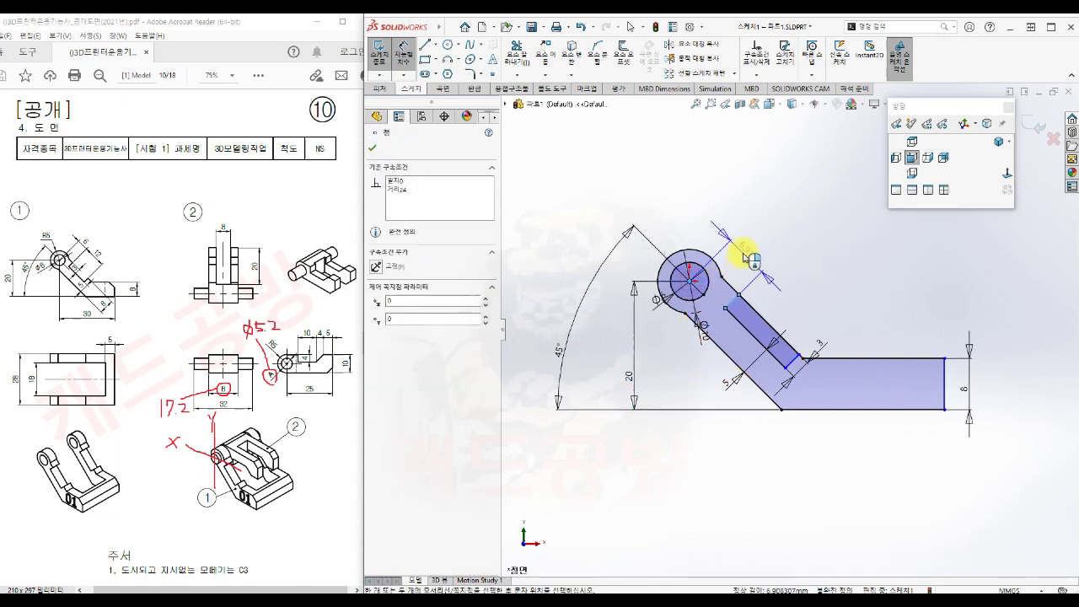
{"action": "left_click", "coordinate": [745, 257]}
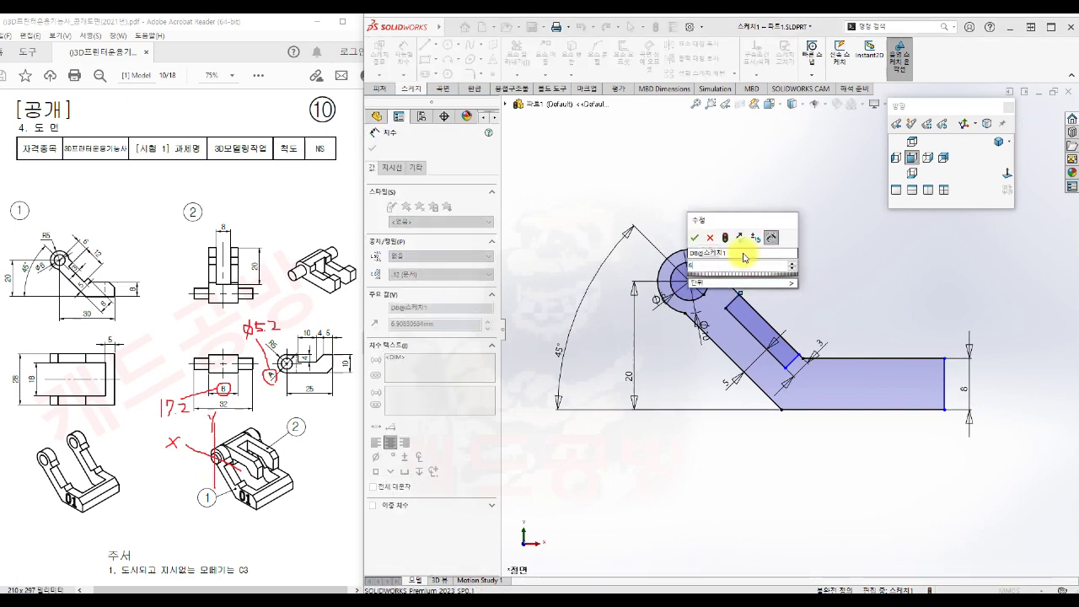
{"action": "key", "text": "Return"}
{"action": "left_click", "coordinate": [795, 282]}
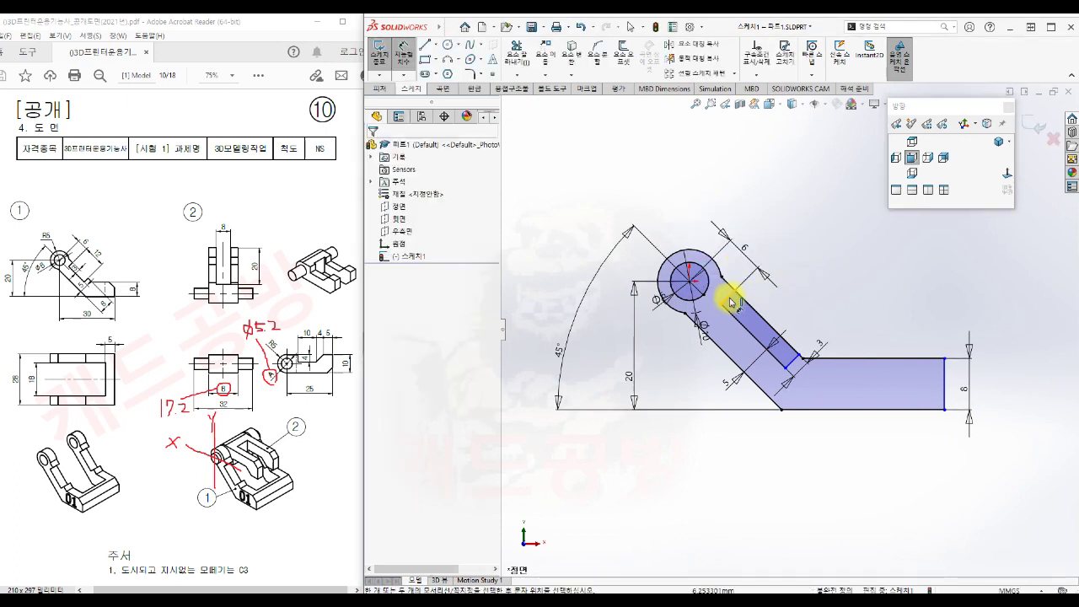
Step: Dimension the distance between the rectangle's two short sides along the arm as 12 mm
{"action": "left_click", "coordinate": [729, 297]}
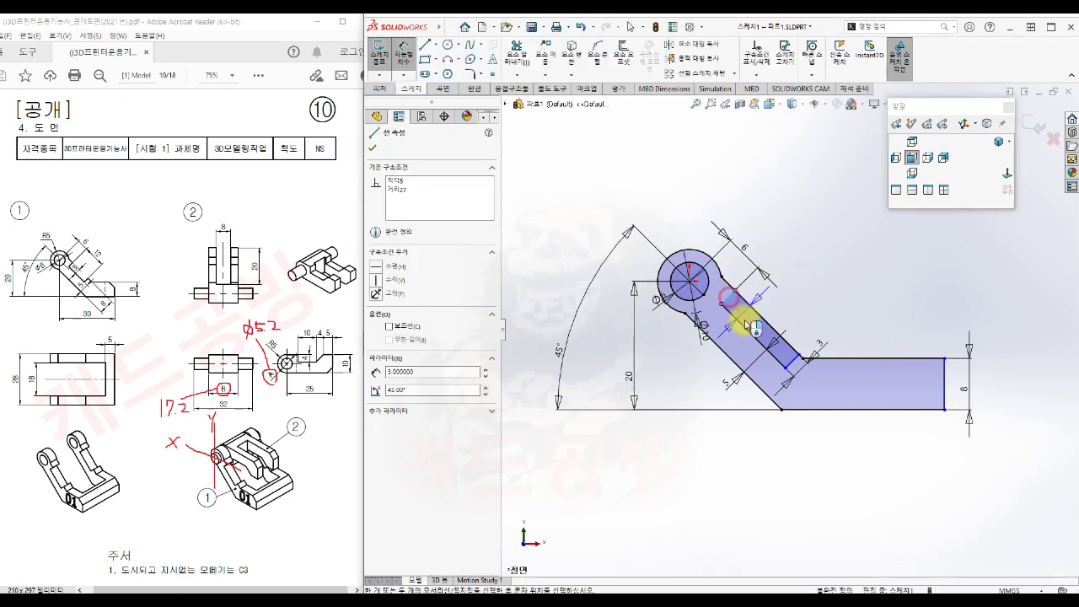
{"action": "key", "text": "Escape"}
{"action": "double_click", "coordinate": [799, 310]}
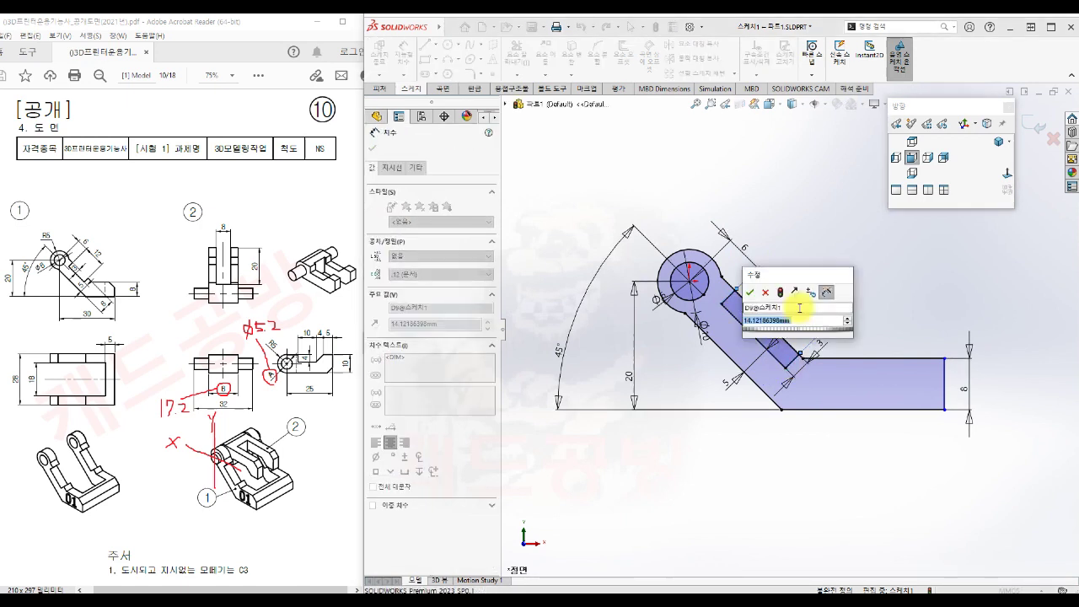
{"action": "type", "text": "13"}
{"action": "key", "text": "Return"}
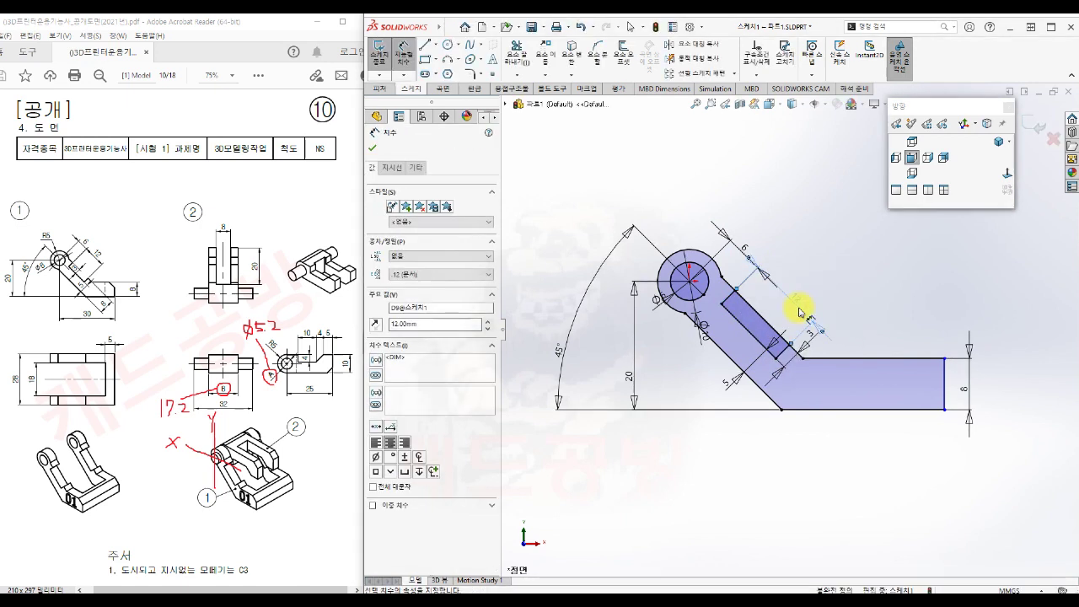
{"action": "key", "text": "Escape"}
Step: Dimension the horizontal distance from the origin to the foot's vertical end edge as 30 mm
{"action": "key", "text": "d"}
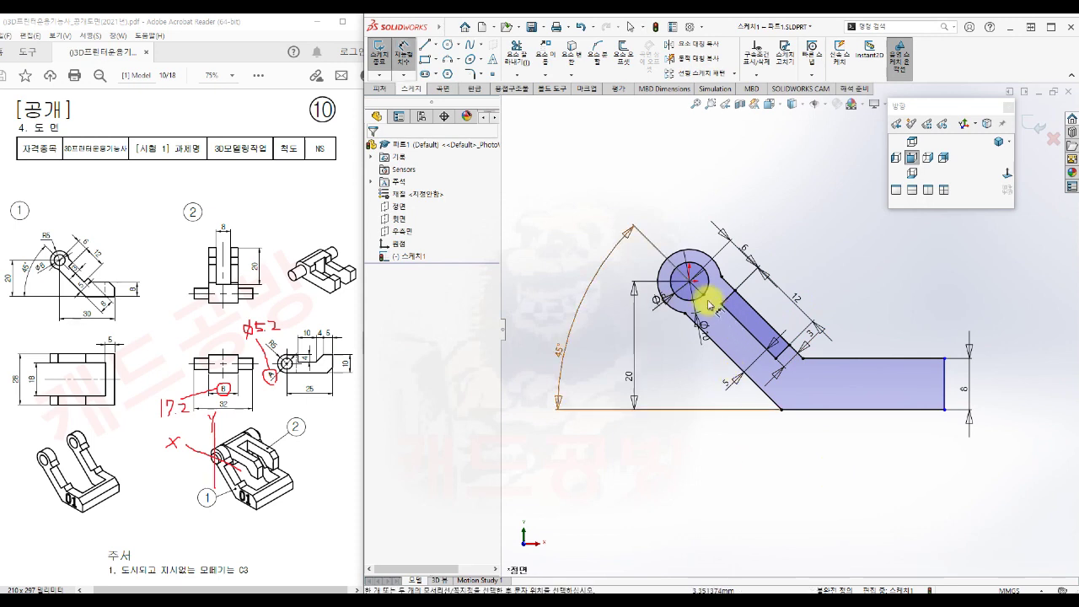
{"action": "left_click", "coordinate": [690, 280]}
{"action": "left_click", "coordinate": [943, 389]}
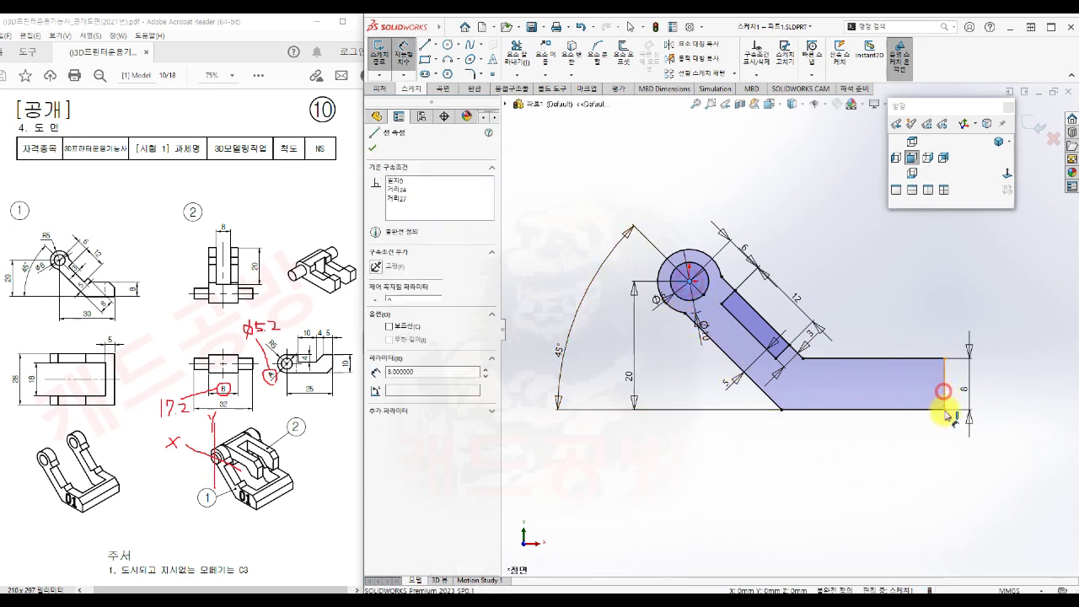
{"action": "left_click", "coordinate": [809, 473]}
{"action": "type", "text": "30"}
{"action": "key", "text": "Return"}
{"action": "key", "text": "Escape"}
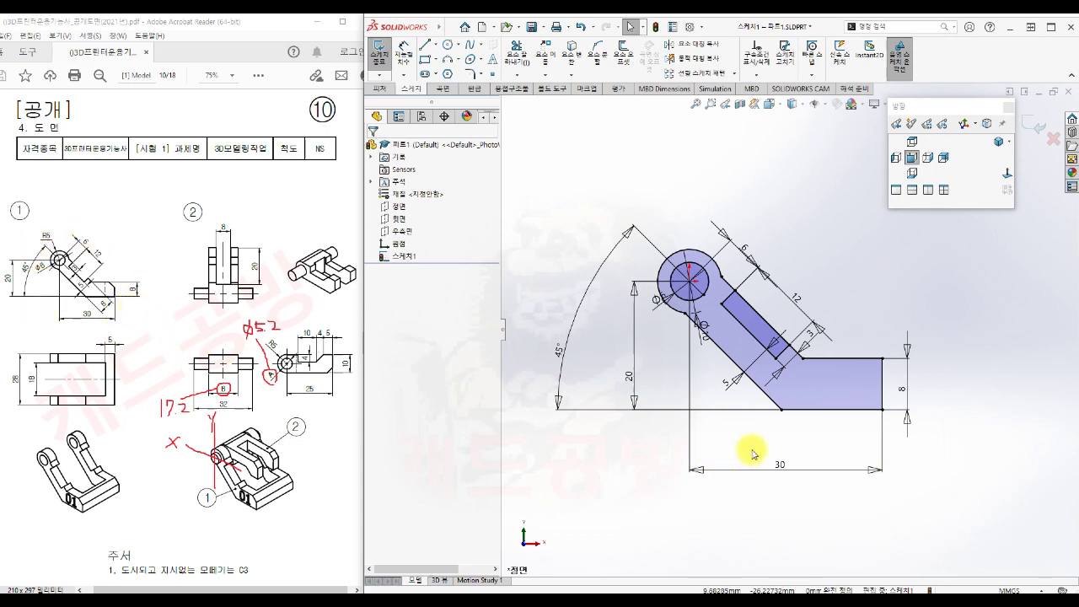
Step: Extrude the profile region without the hole and the slot rectangle 28 mm using the Mid Plane end condition
{"action": "key", "text": "s"}
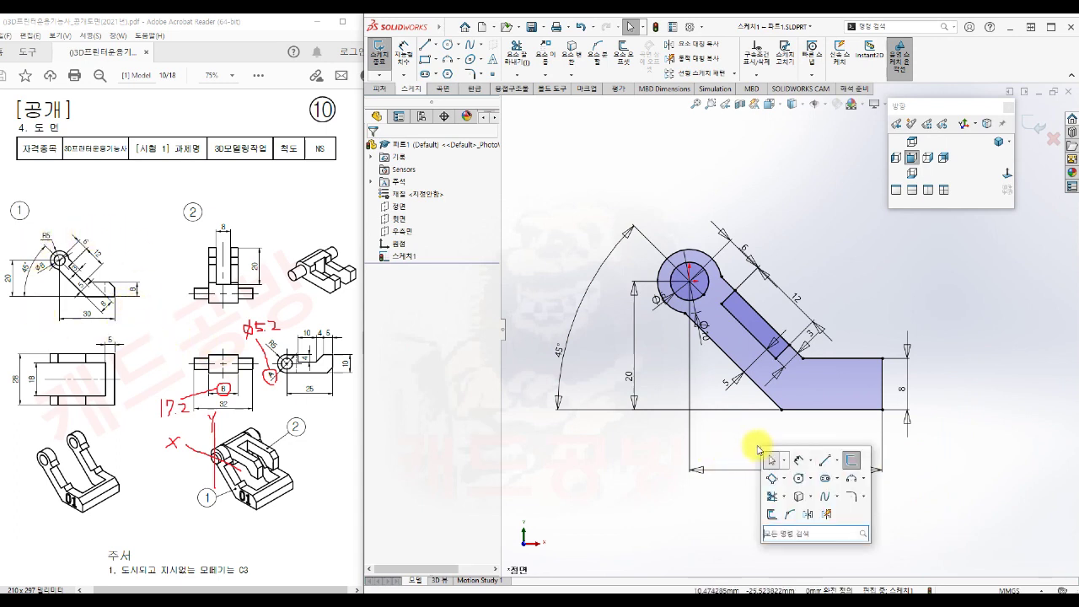
{"action": "left_click", "coordinate": [853, 462]}
{"action": "key", "text": "s"}
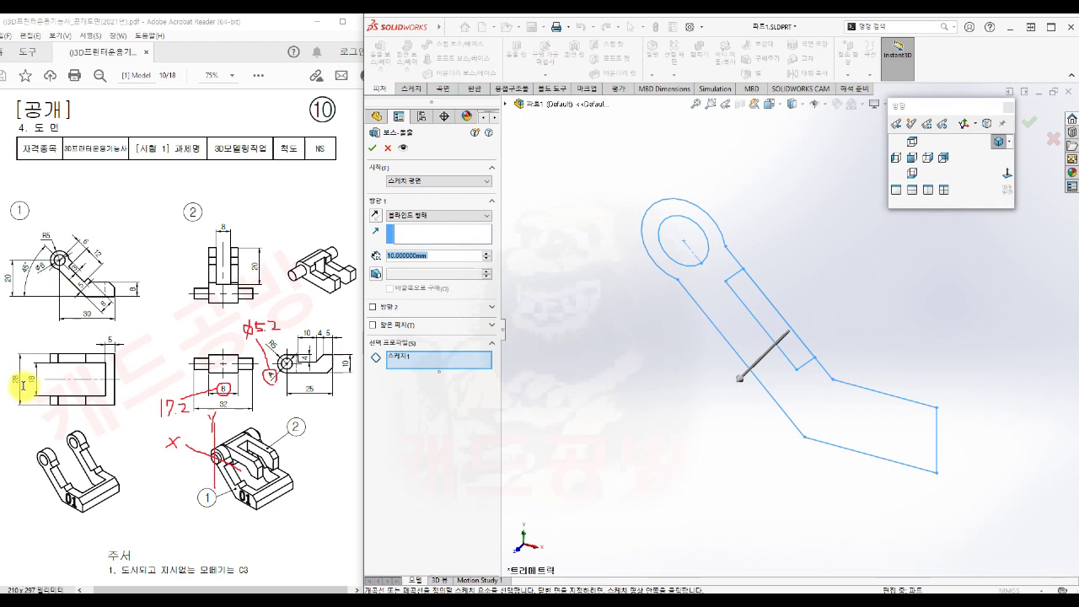
{"action": "left_click", "coordinate": [445, 216]}
{"action": "left_click", "coordinate": [439, 262]}
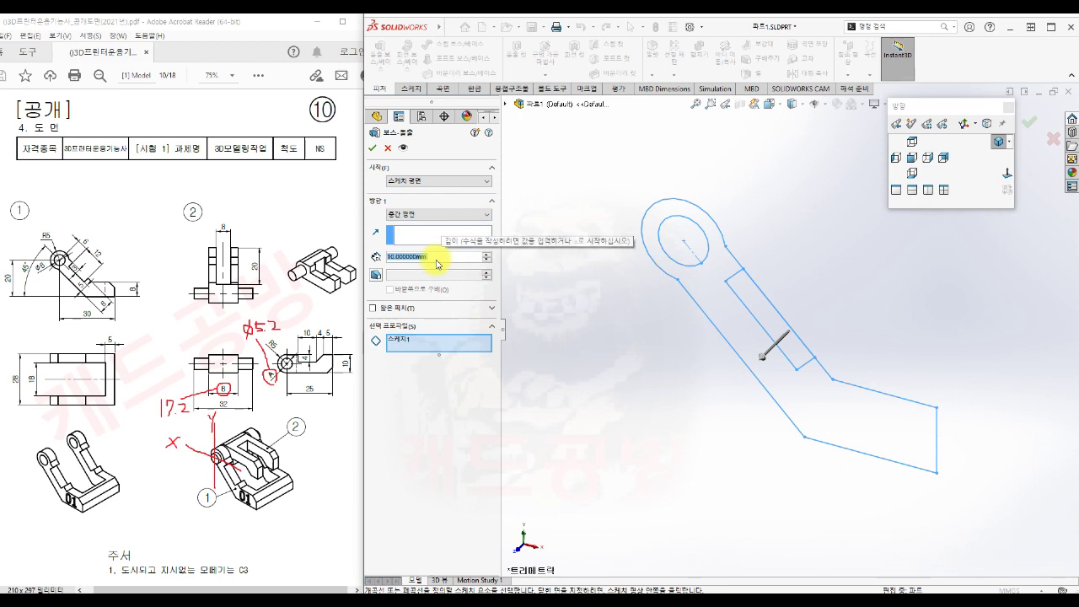
{"action": "type", "text": "28"}
{"action": "key", "text": "Return"}
{"action": "left_click", "coordinate": [704, 305]}
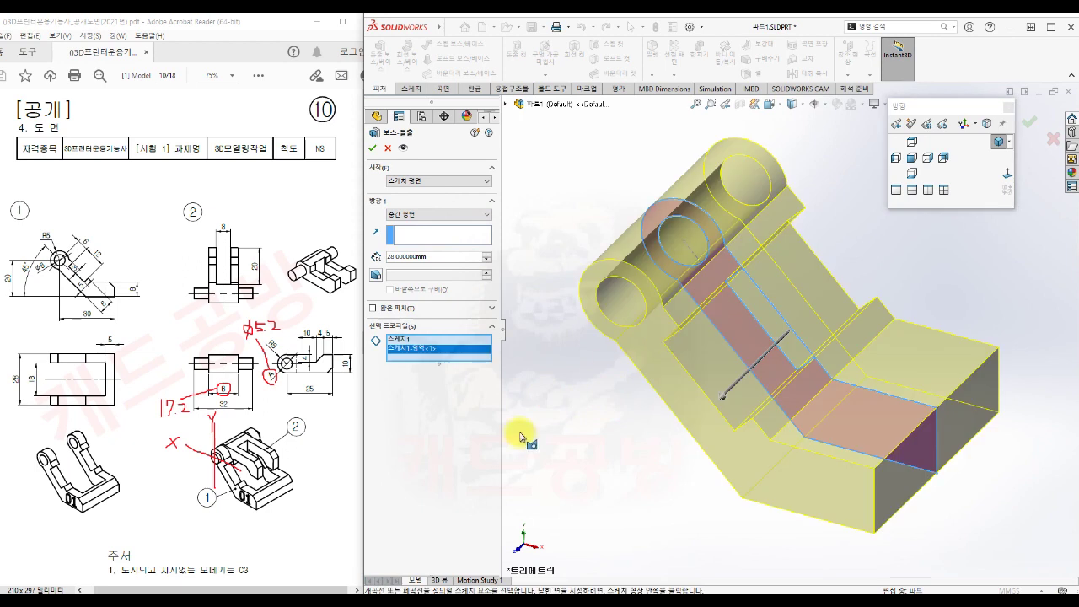
{"action": "left_click", "coordinate": [371, 148]}
Step: Start a new sketch on the flat underside face of the foot
{"action": "middle_click_drag", "start_coordinate": [655, 494], "coordinate": [691, 478]}
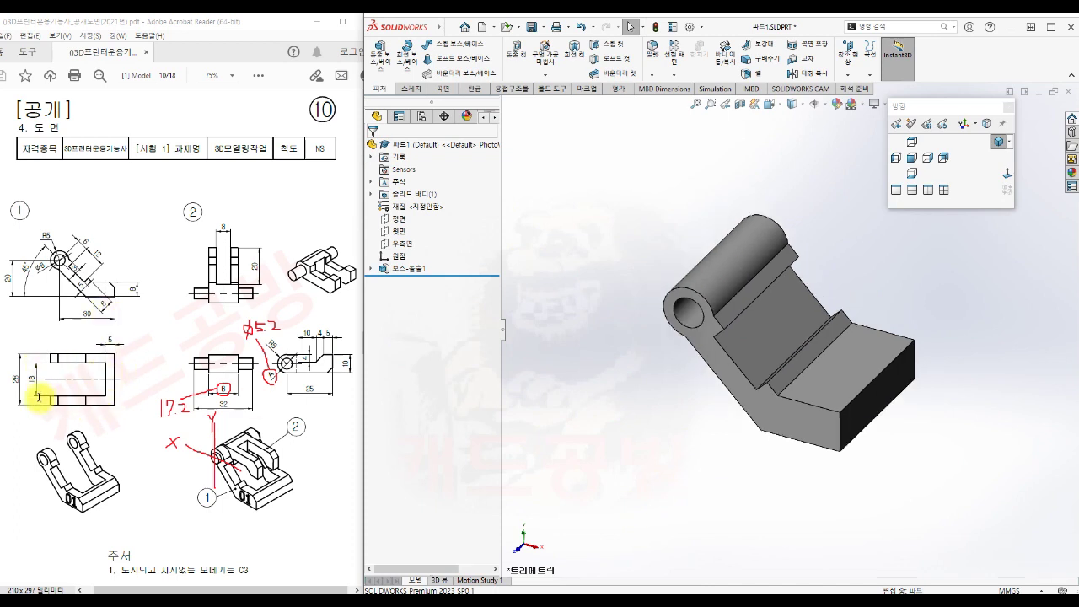
{"action": "middle_click_drag", "start_coordinate": [662, 475], "coordinate": [713, 253]}
{"action": "left_click", "coordinate": [850, 346]}
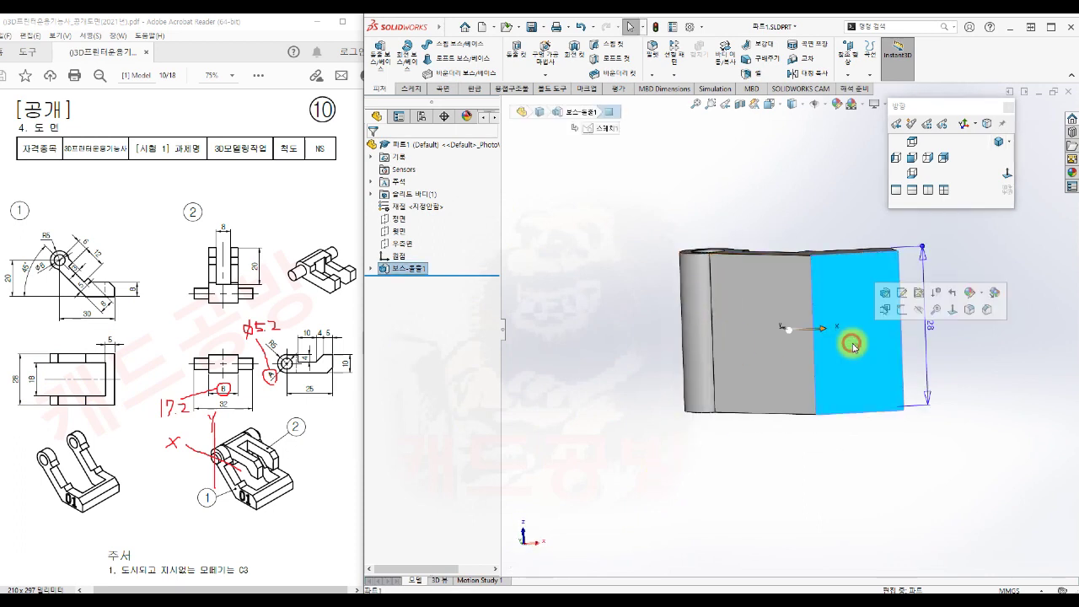
{"action": "left_click", "coordinate": [868, 324]}
{"action": "left_click", "coordinate": [864, 328]}
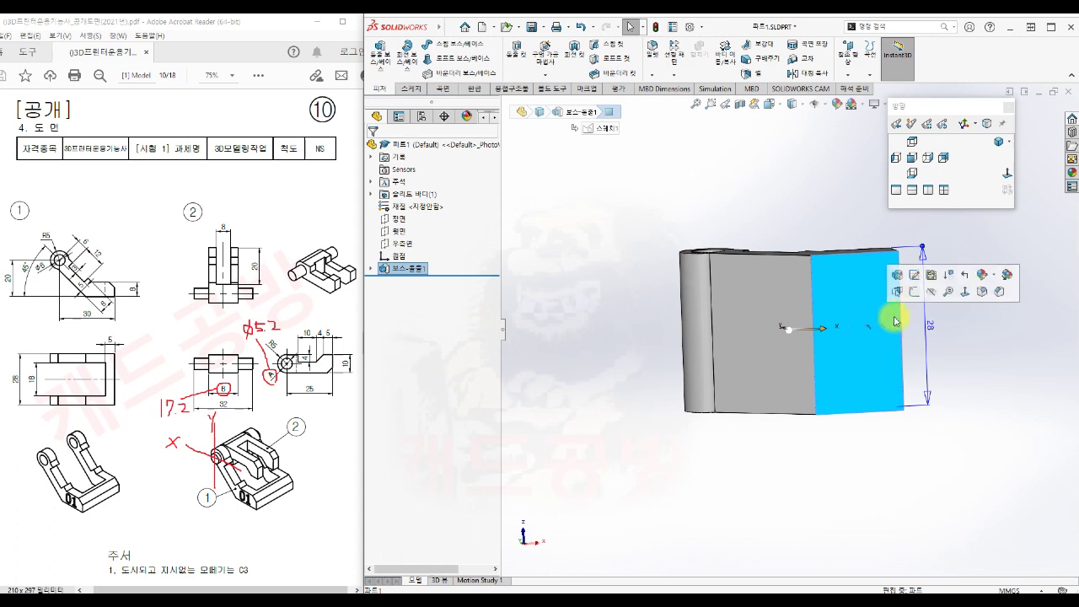
{"action": "left_click", "coordinate": [911, 275]}
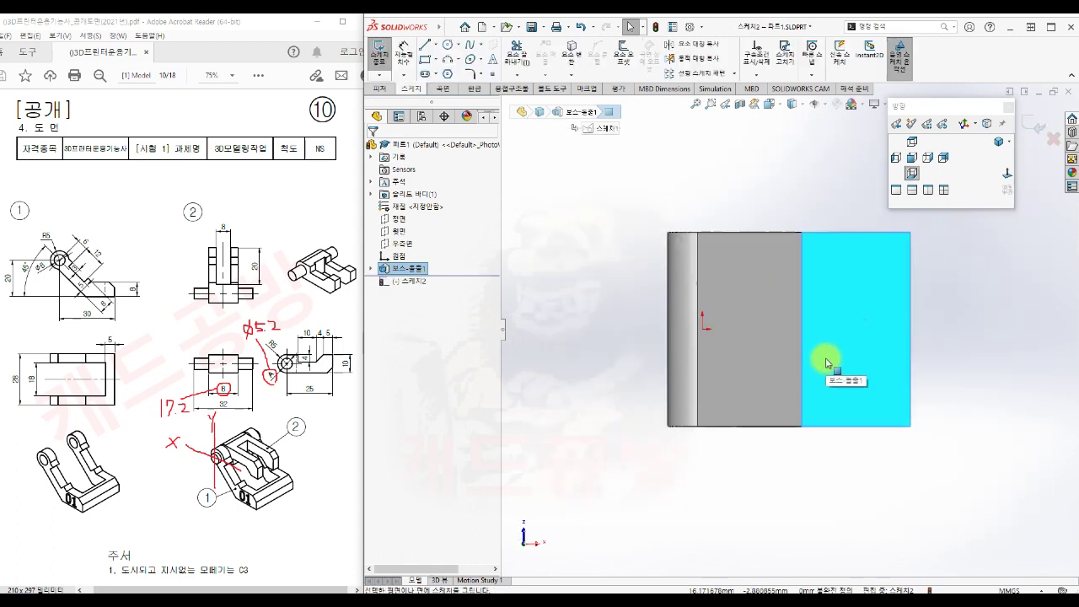
Step: Sketch a corner rectangle about 39 mm long and 13 mm wide, running from the foot to beyond the hinge barrel
{"action": "key", "text": "s"}
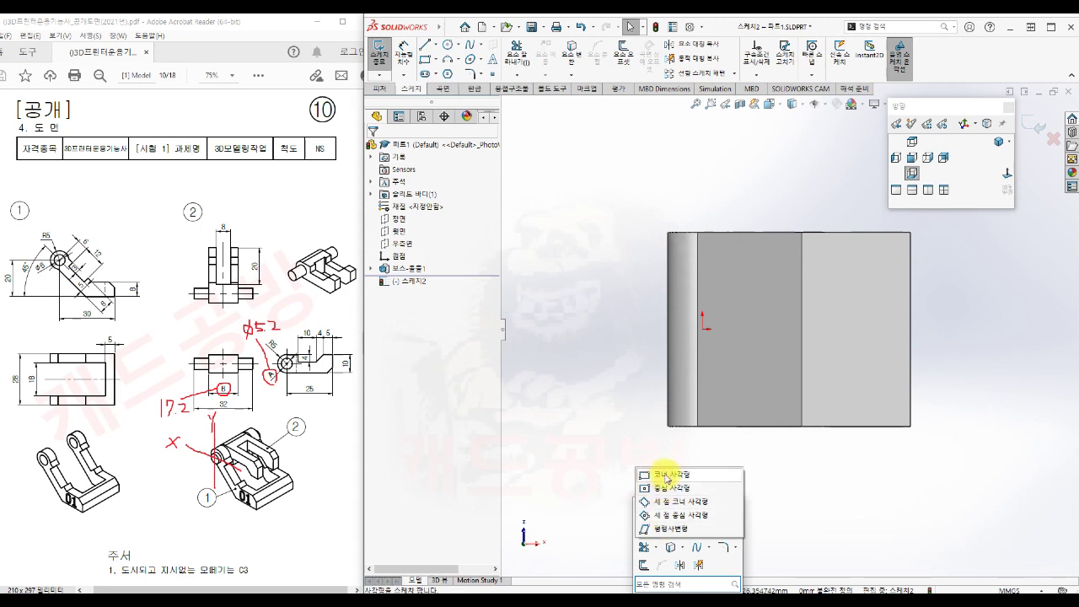
{"action": "left_click", "coordinate": [665, 475]}
{"action": "left_click", "coordinate": [610, 293]}
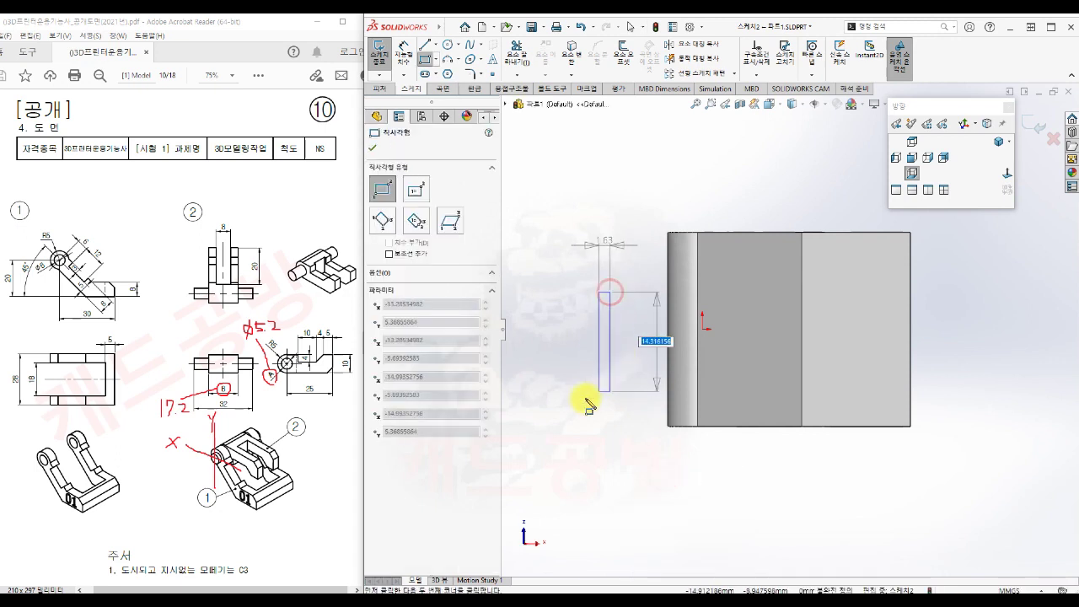
{"action": "left_click", "coordinate": [878, 384]}
{"action": "key", "text": "Escape"}
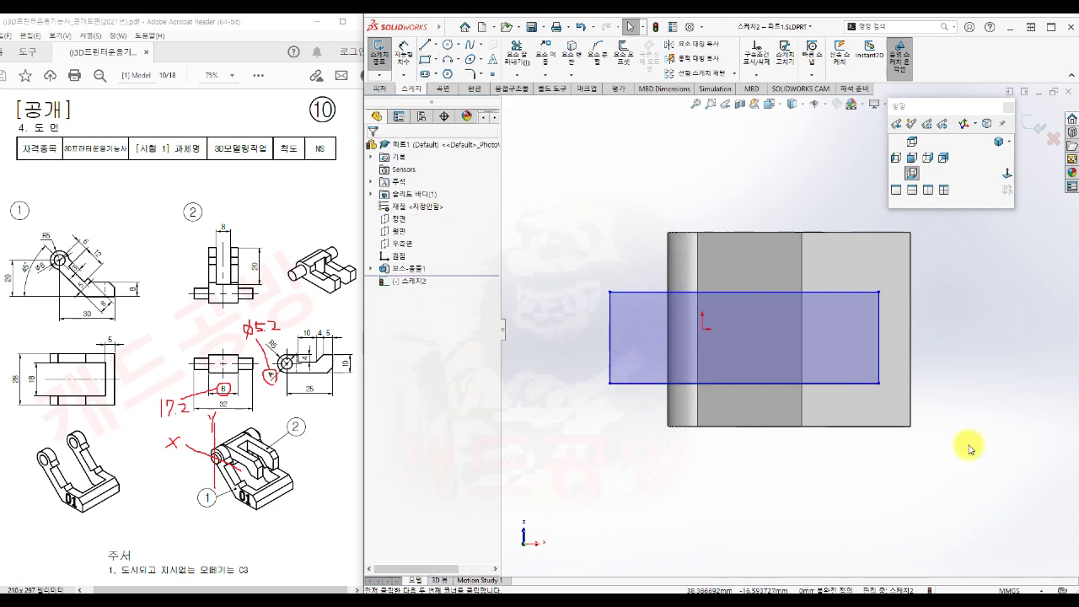
Step: Align the midpoint of the rectangle's foot-side edge horizontally with the origin and shorten the rectangle by moving its opposite edge toward the hinge barrel
{"action": "left_click", "coordinate": [878, 340]}
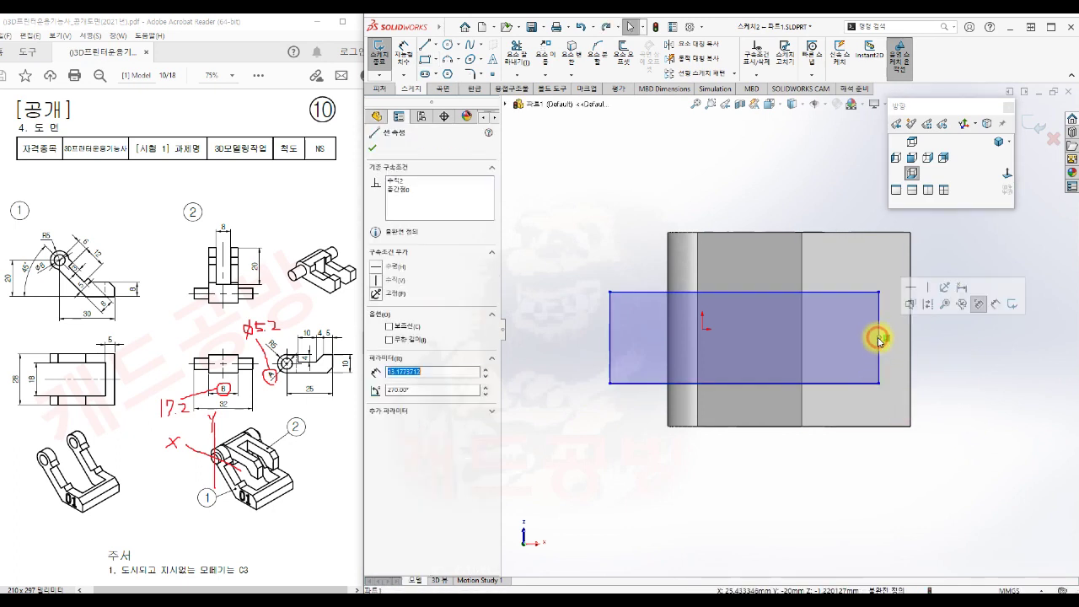
{"action": "left_click", "coordinate": [703, 329], "text": "ctrl"}
{"action": "left_click", "coordinate": [739, 283]}
{"action": "left_click", "coordinate": [764, 491]}
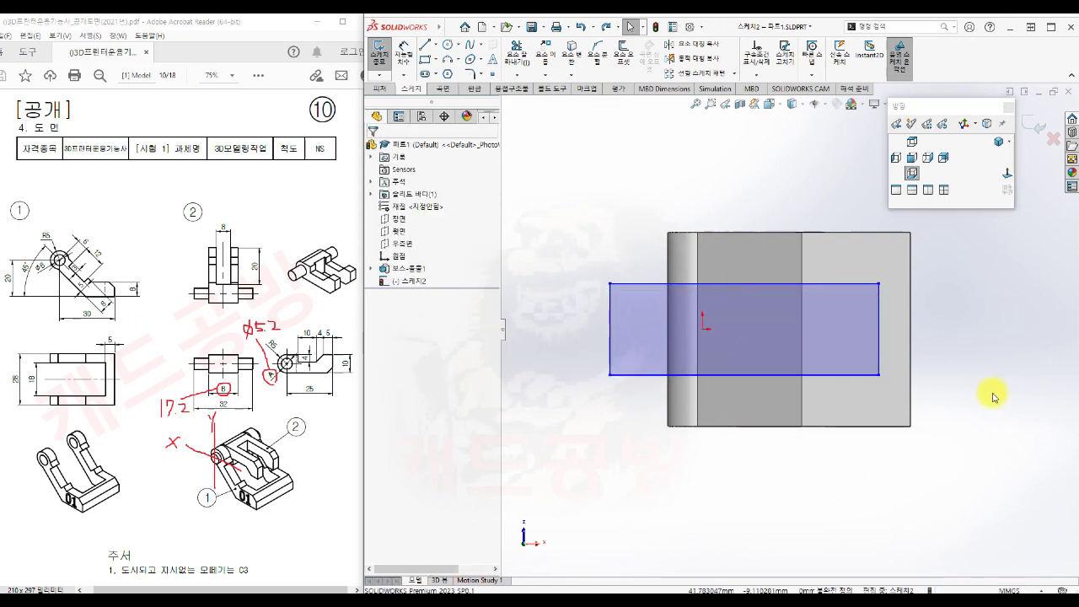
{"action": "left_click_drag", "start_coordinate": [611, 345], "coordinate": [655, 349]}
{"action": "left_click", "coordinate": [663, 472]}
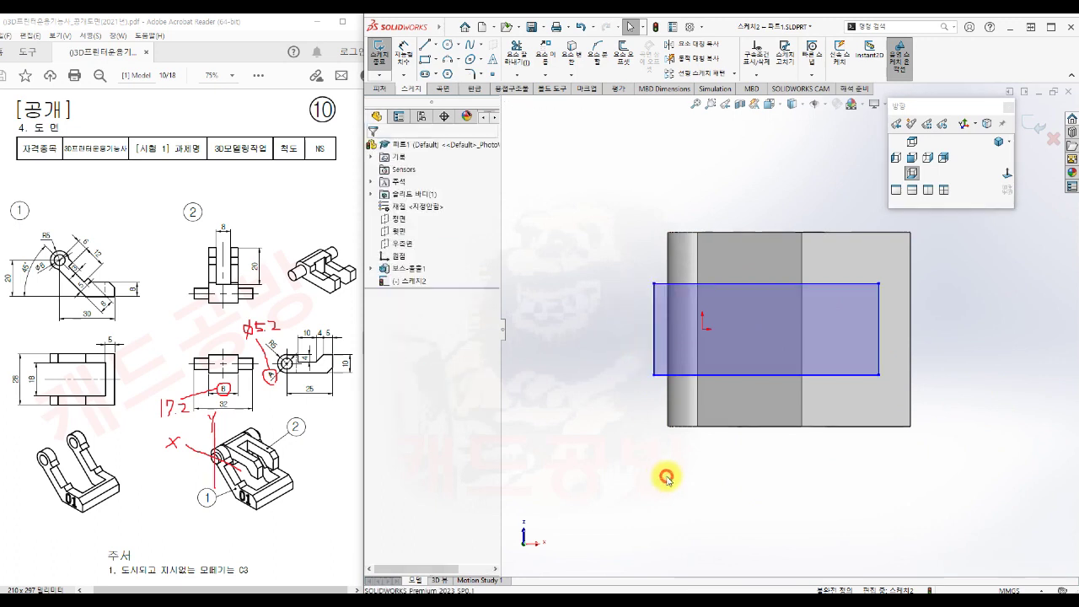
Step: Dimension the rectangle's width between its two long edges and set it to 18 mm
{"action": "key", "text": "s"}
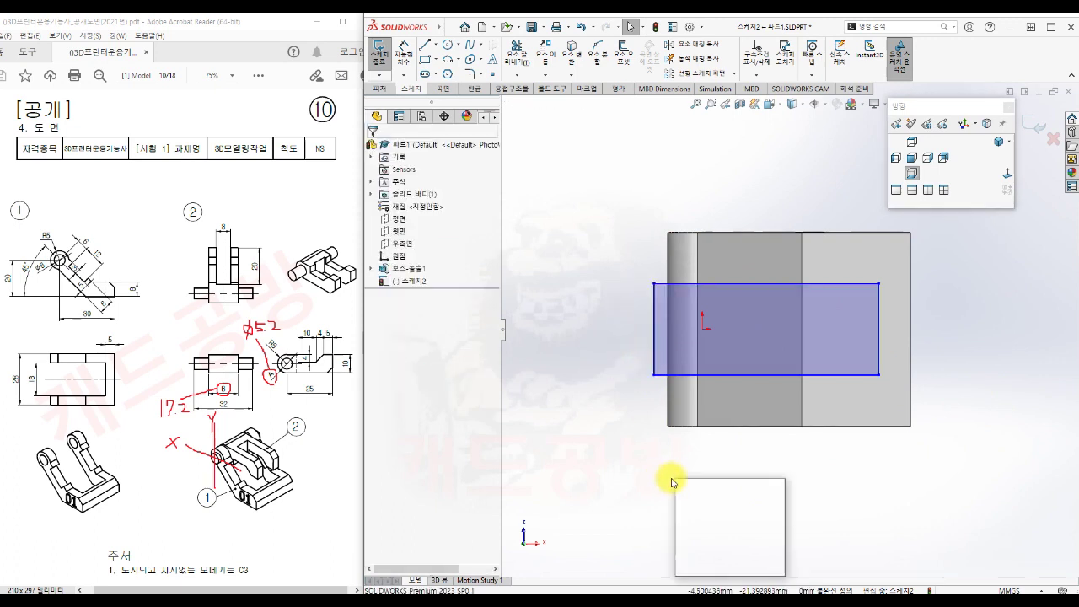
{"action": "left_click", "coordinate": [711, 492]}
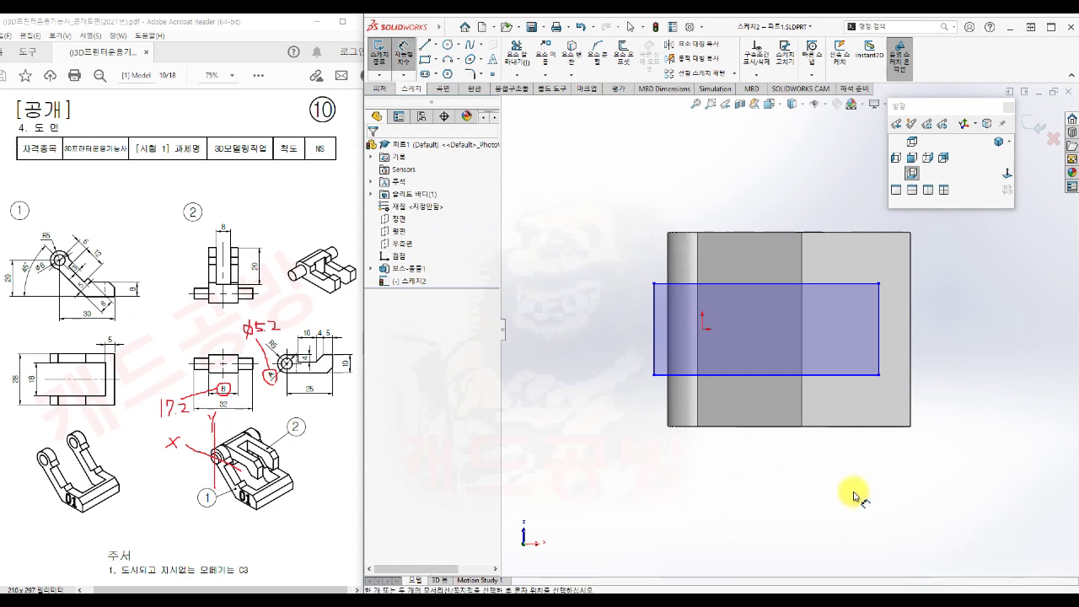
{"action": "left_click", "coordinate": [712, 289]}
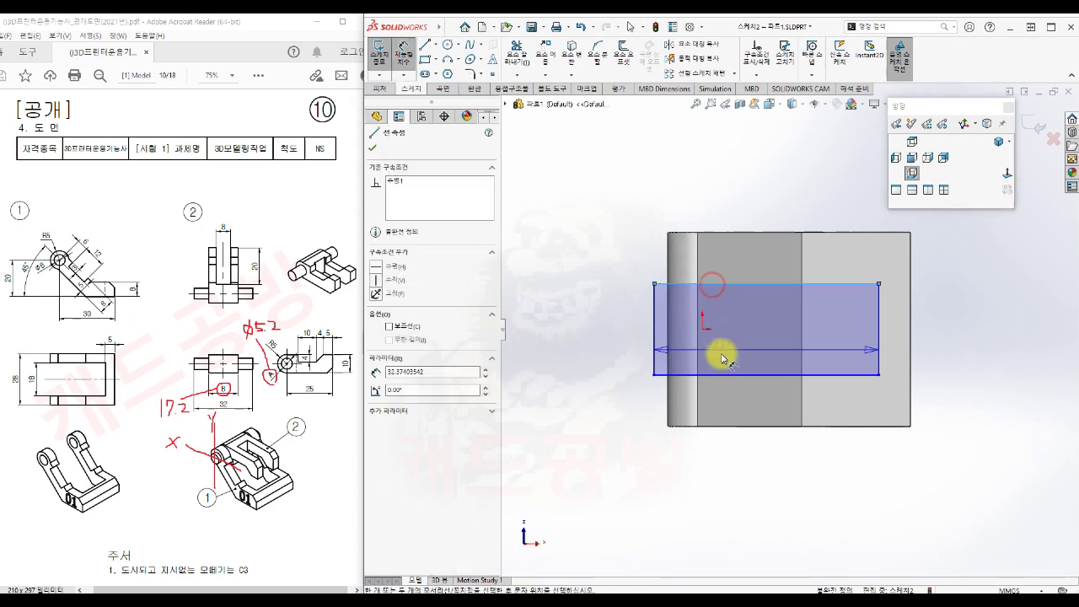
{"action": "left_click", "coordinate": [717, 373]}
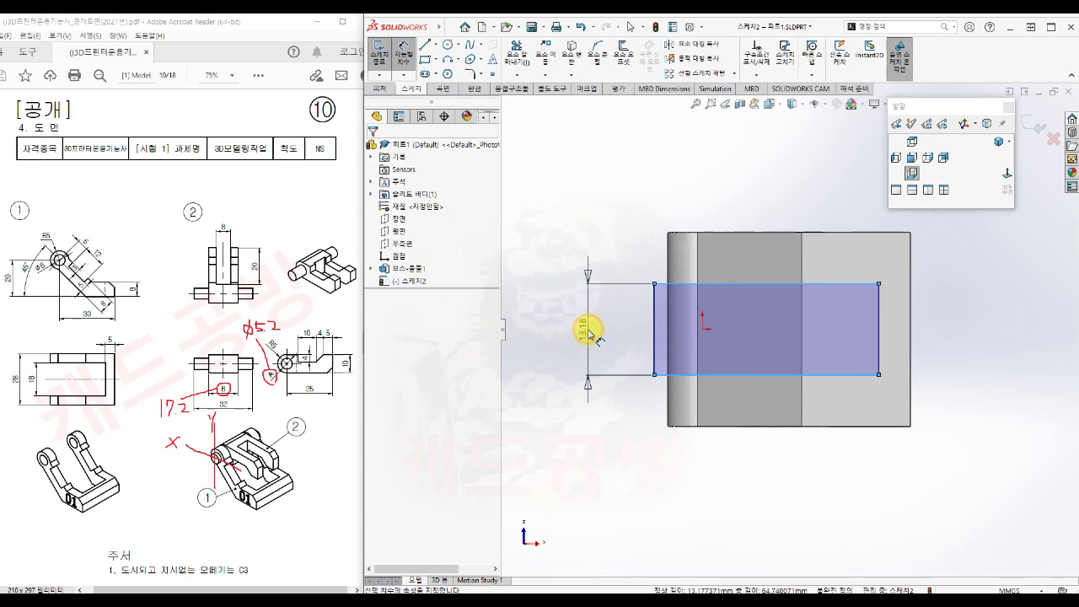
{"action": "left_click", "coordinate": [587, 335]}
{"action": "type", "text": "18"}
{"action": "key", "text": "Return"}
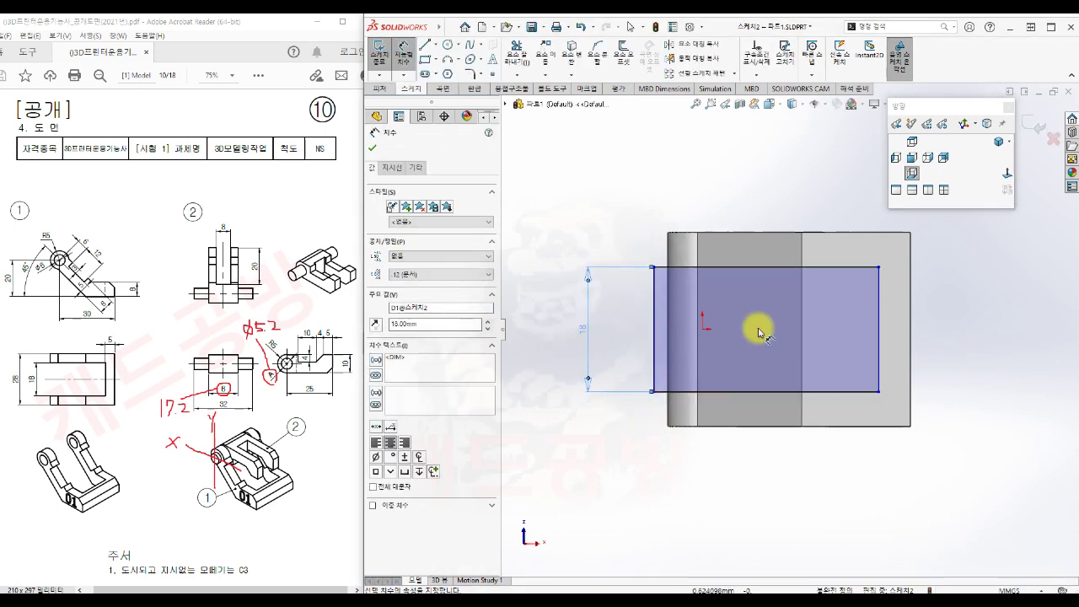
Step: Dimension the gap between the rectangle's foot-side edge and the foot's outer edge as 5 mm
{"action": "left_click", "coordinate": [880, 337]}
{"action": "left_click", "coordinate": [909, 347]}
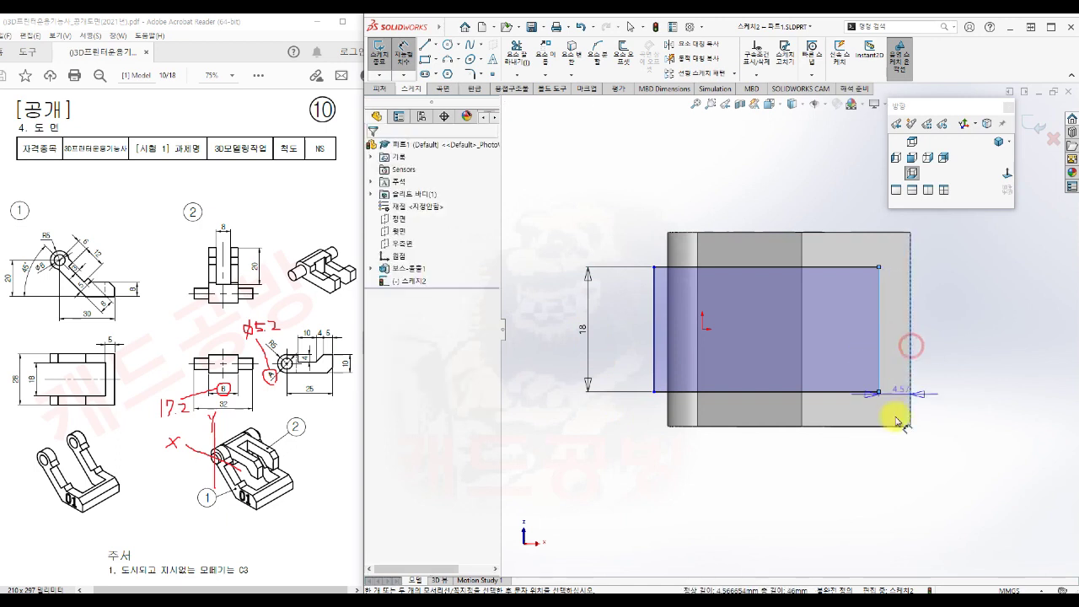
{"action": "left_click", "coordinate": [898, 460]}
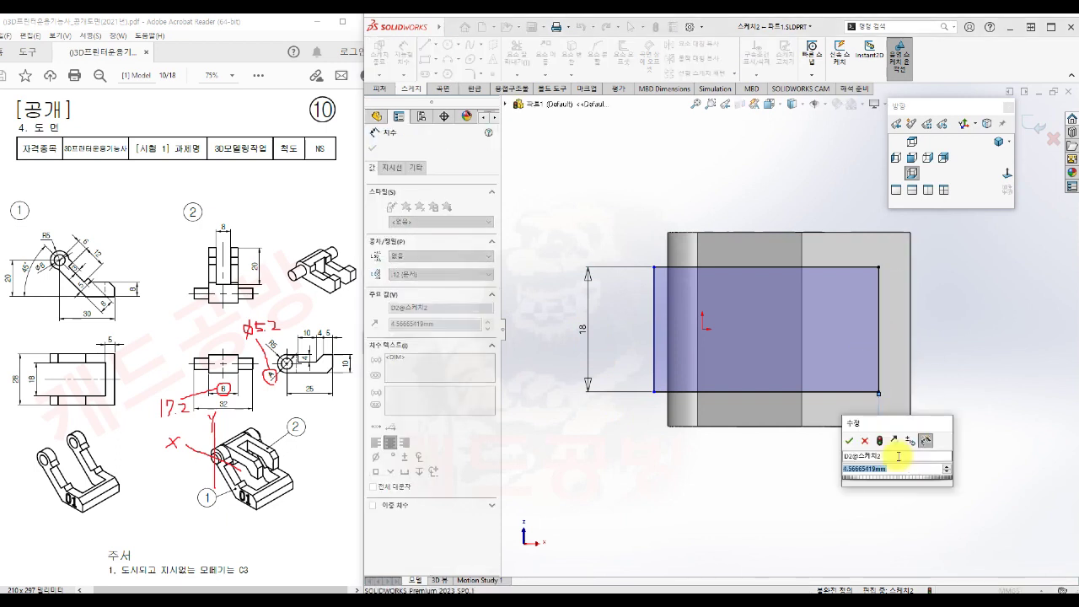
{"action": "type", "text": "5"}
{"action": "key", "text": "Return"}
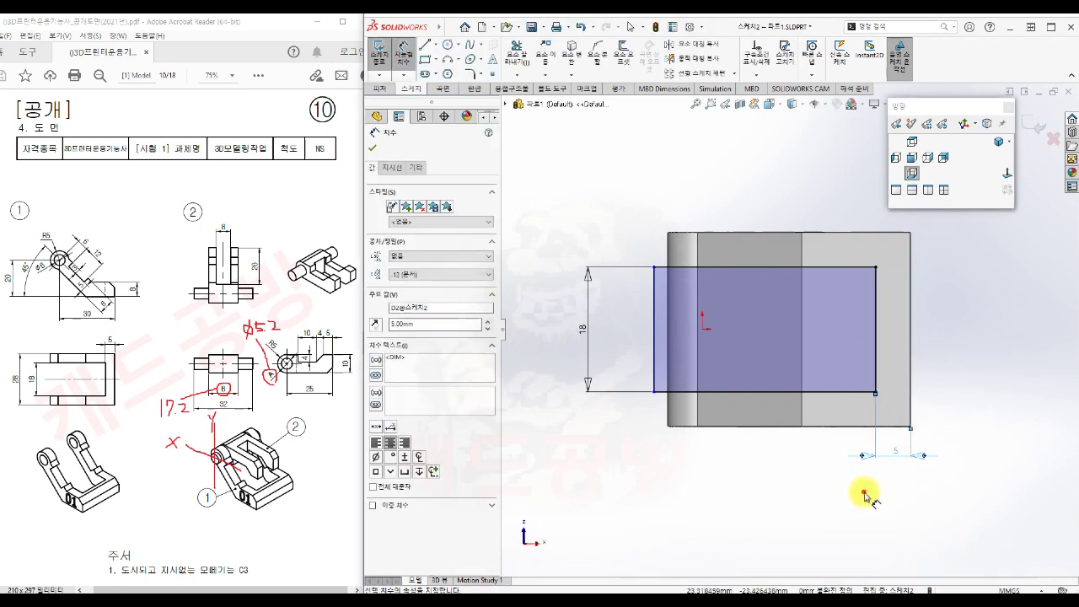
Step: Dimension the rectangle's length between its two short edges and set it to 32 mm
{"action": "left_click", "coordinate": [866, 498]}
{"action": "left_click", "coordinate": [656, 386]}
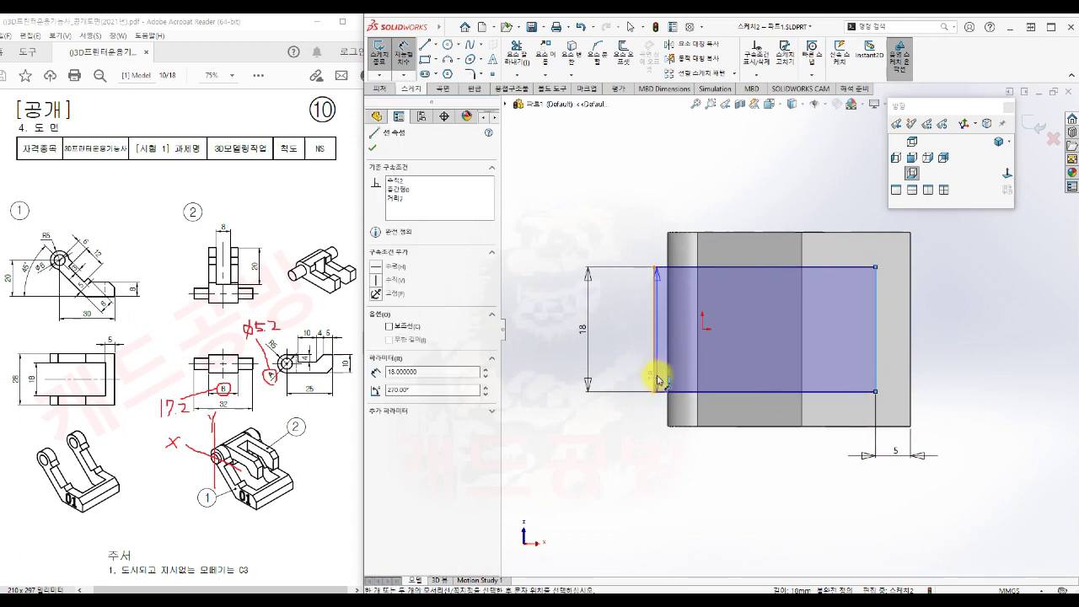
{"action": "left_click", "coordinate": [656, 379]}
{"action": "left_click", "coordinate": [735, 469]}
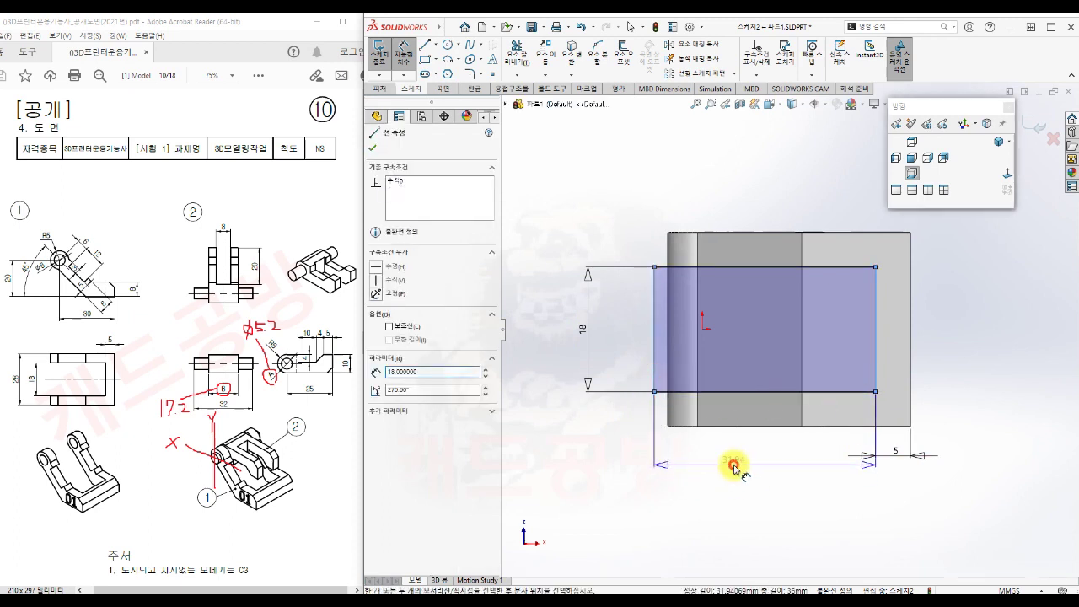
{"action": "type", "text": "32"}
{"action": "key", "text": "Return"}
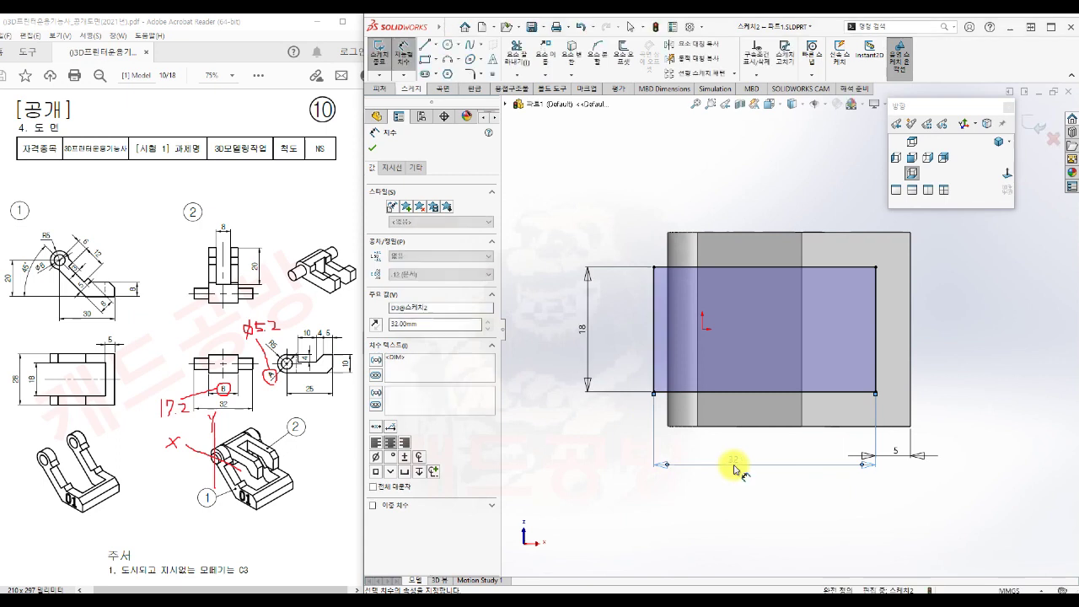
{"action": "key", "text": "Escape"}
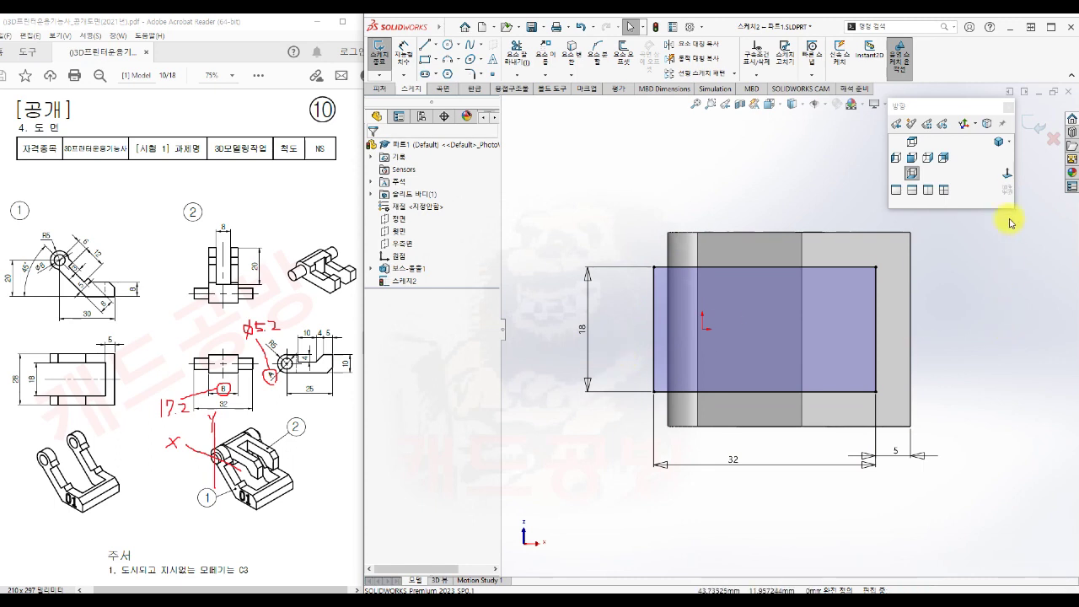
Step: Close the rectangle sketch and cut-extrude it up through the body with the Through All end condition
{"action": "key", "text": "s"}
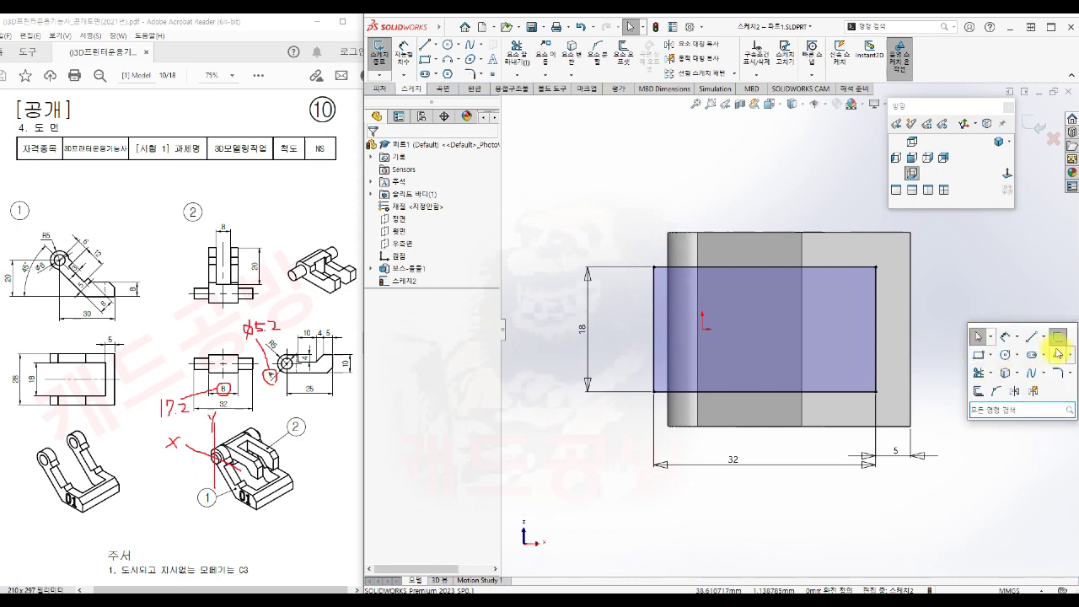
{"action": "left_click", "coordinate": [1056, 337]}
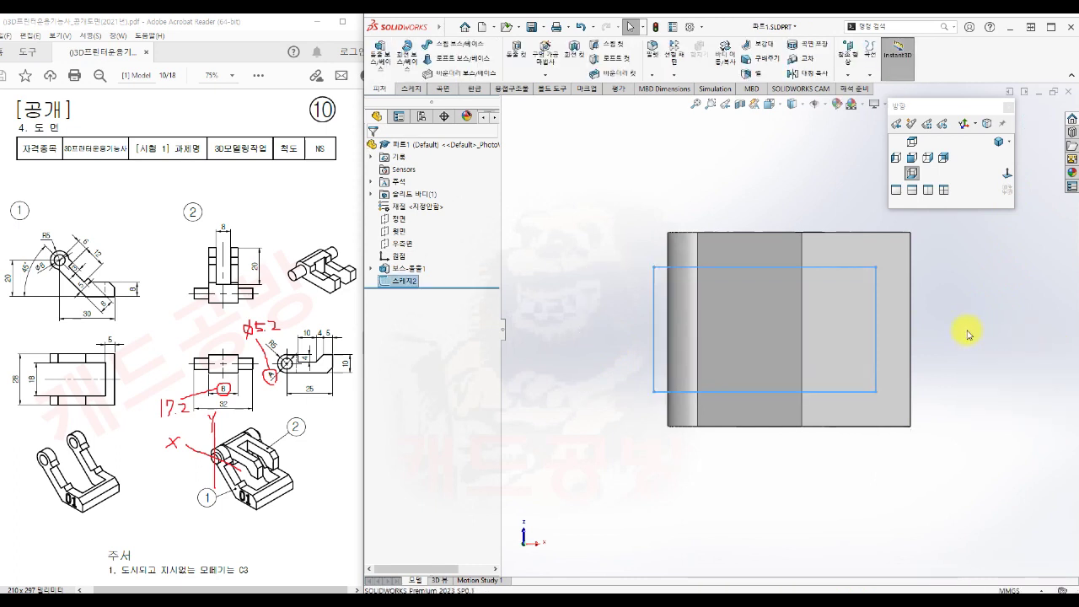
{"action": "key", "text": "s"}
{"action": "left_click", "coordinate": [1030, 345]}
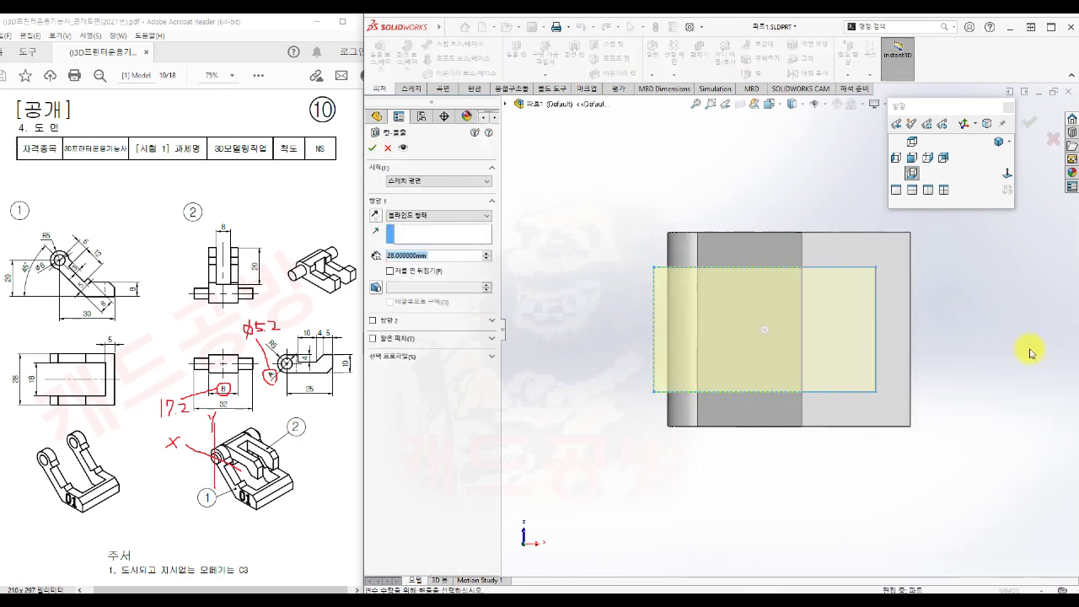
{"action": "left_click", "coordinate": [998, 141]}
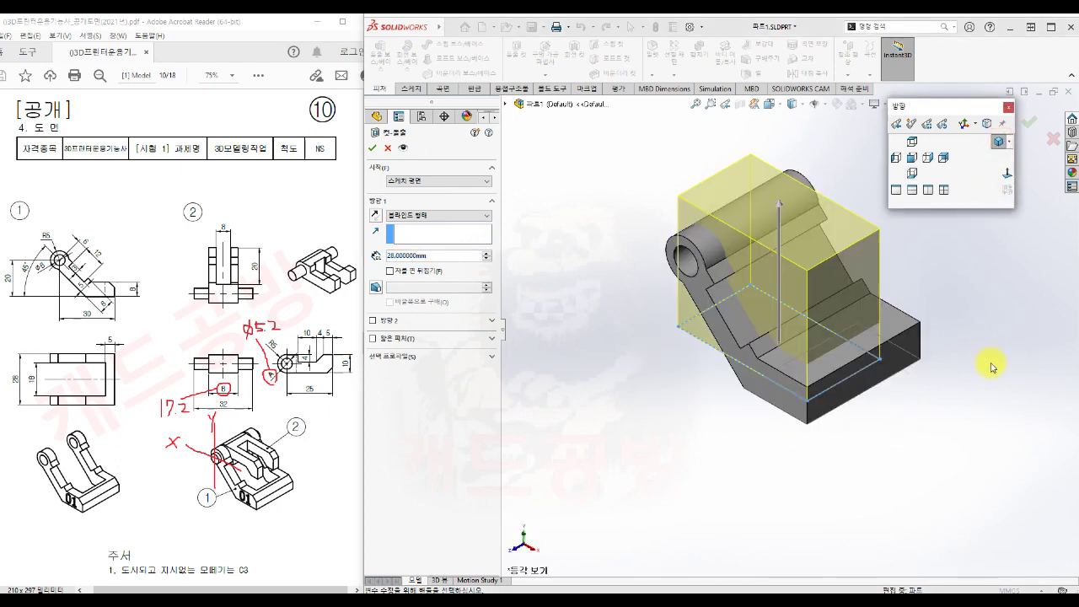
{"action": "left_click", "coordinate": [457, 218]}
{"action": "left_click", "coordinate": [426, 230]}
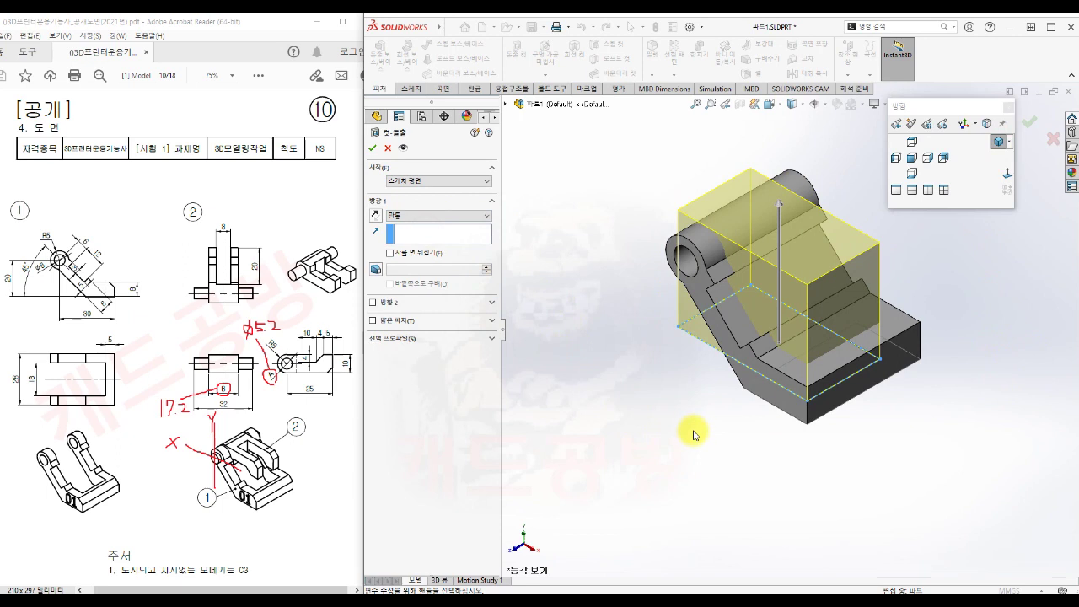
{"action": "middle_click_drag", "start_coordinate": [708, 494], "coordinate": [734, 441]}
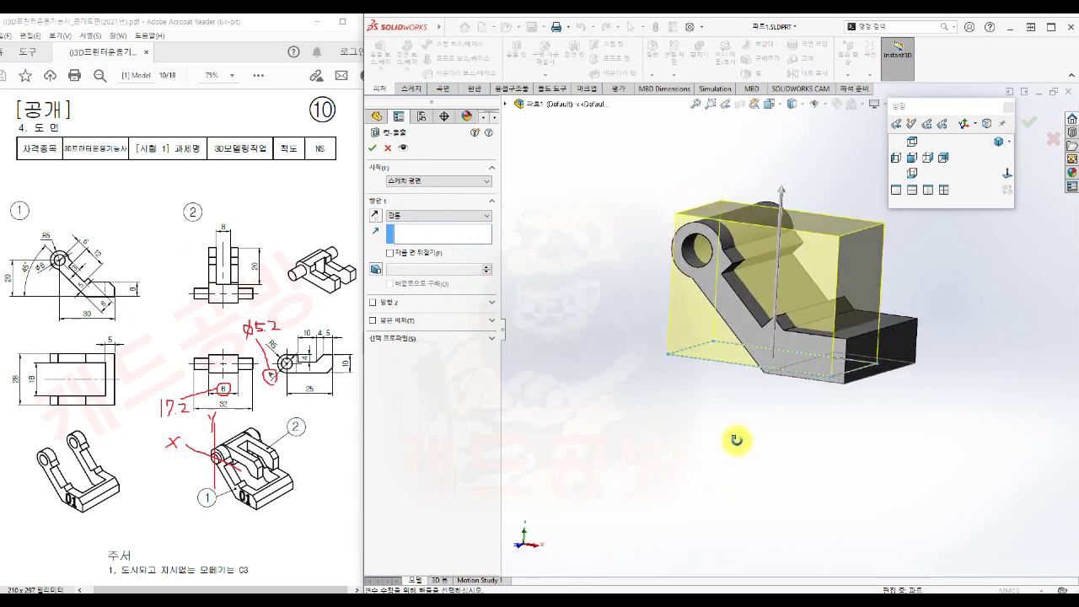
{"action": "left_click", "coordinate": [373, 148]}
Step: Start a new sketch on the flat outer side face of the front arm
{"action": "middle_click_drag", "start_coordinate": [886, 431], "coordinate": [902, 530]}
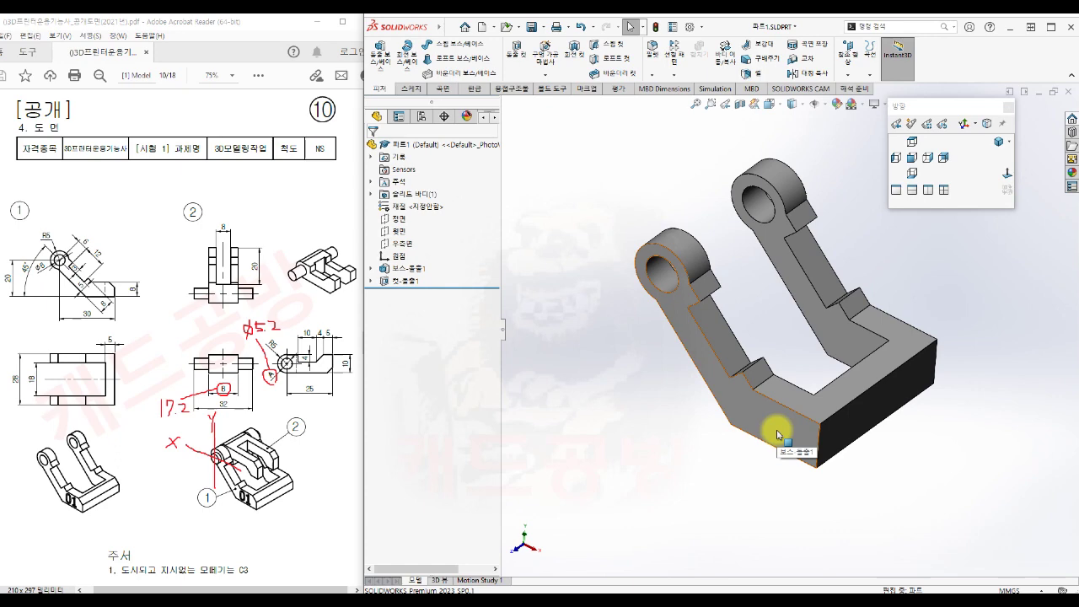
{"action": "left_click", "coordinate": [777, 434]}
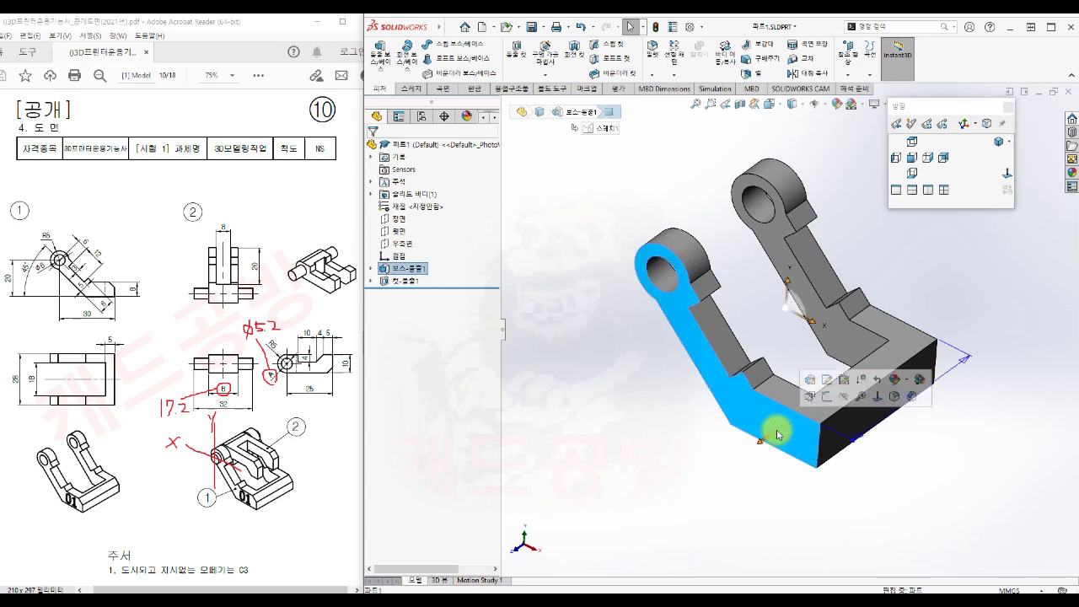
{"action": "left_click", "coordinate": [825, 401]}
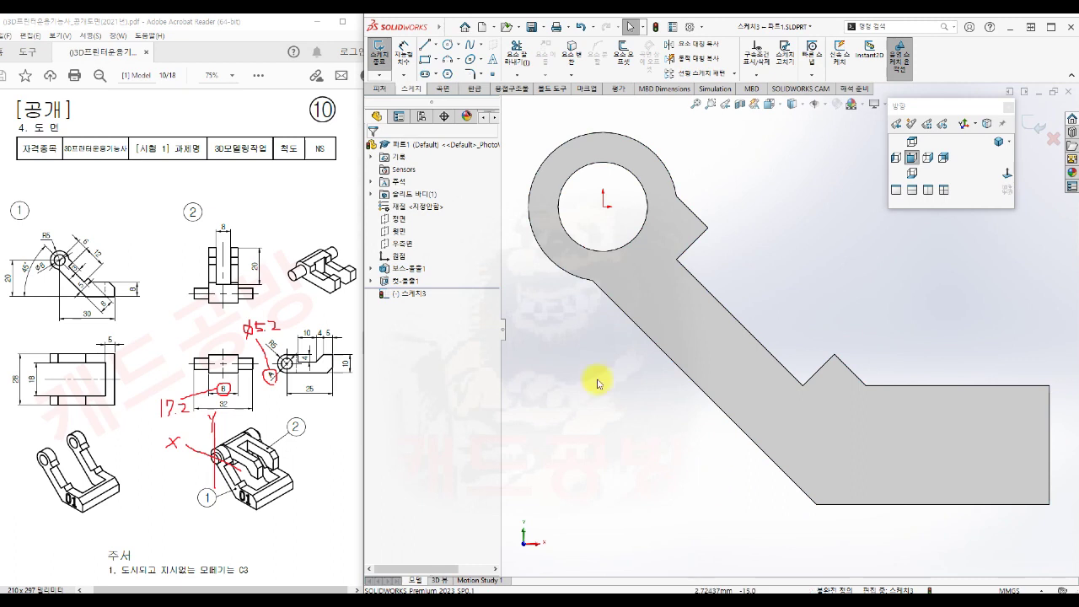
Step: Add the sketch text 01, turn off the document font and choose a larger font size in points
{"action": "left_click", "coordinate": [492, 73]}
{"action": "left_click", "coordinate": [418, 234]}
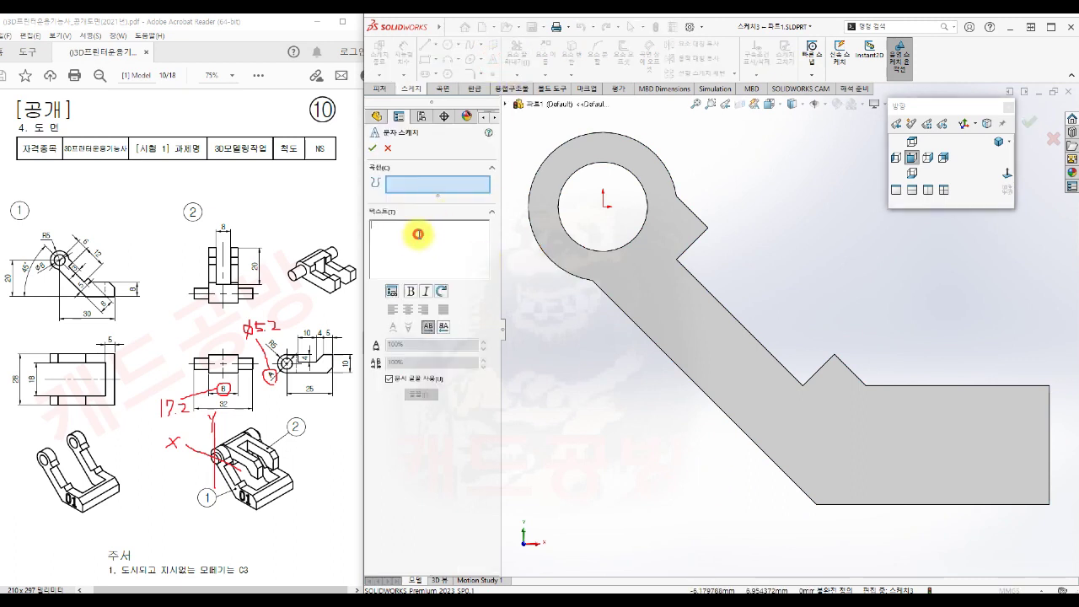
{"action": "type", "text": "01"}
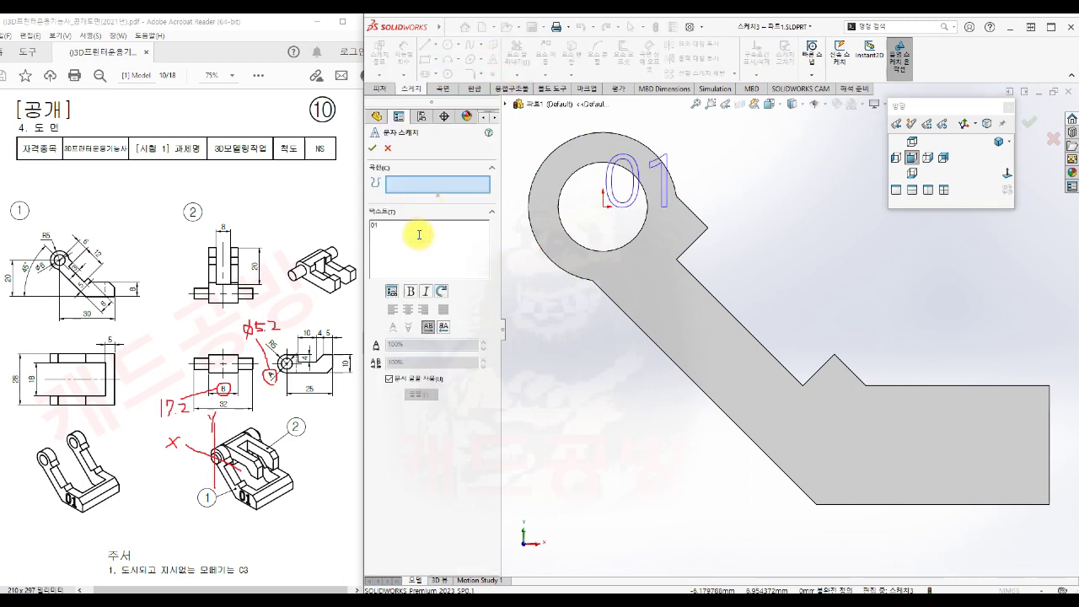
{"action": "left_click", "coordinate": [389, 379]}
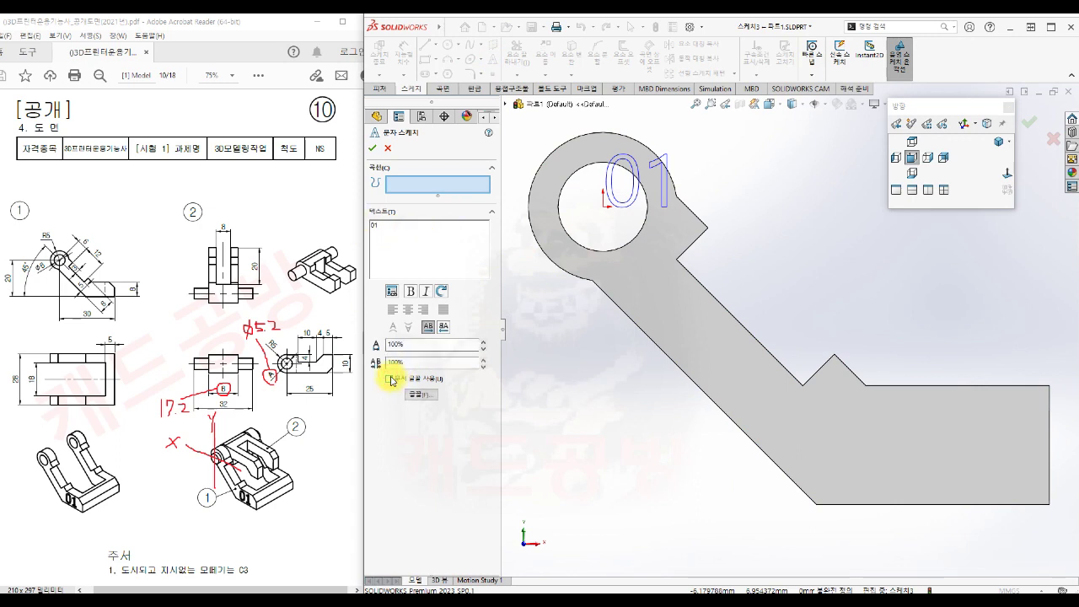
{"action": "left_click", "coordinate": [421, 394]}
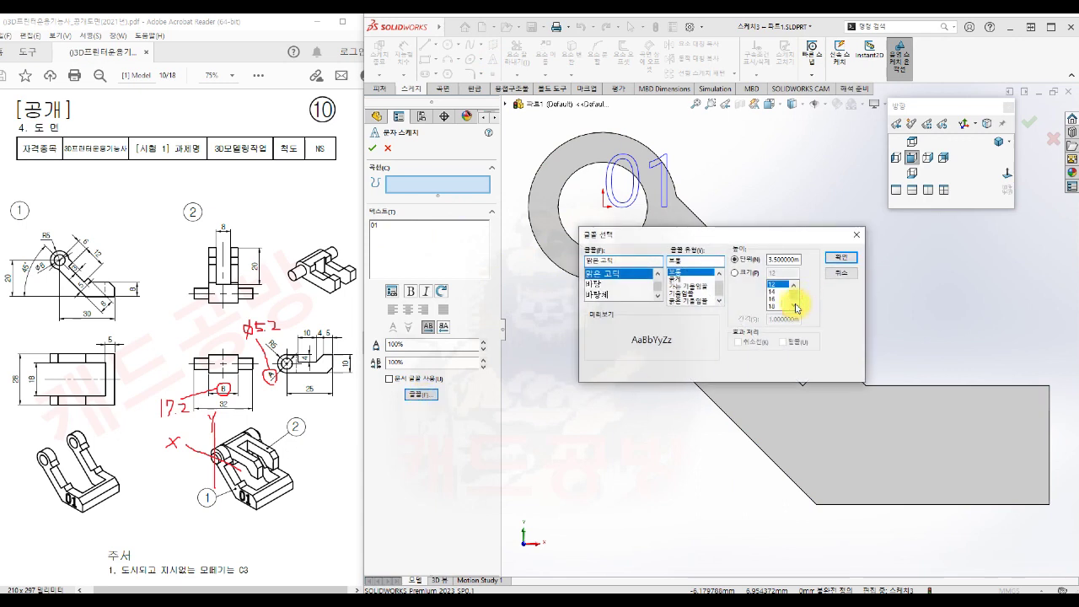
{"action": "left_click", "coordinate": [745, 274]}
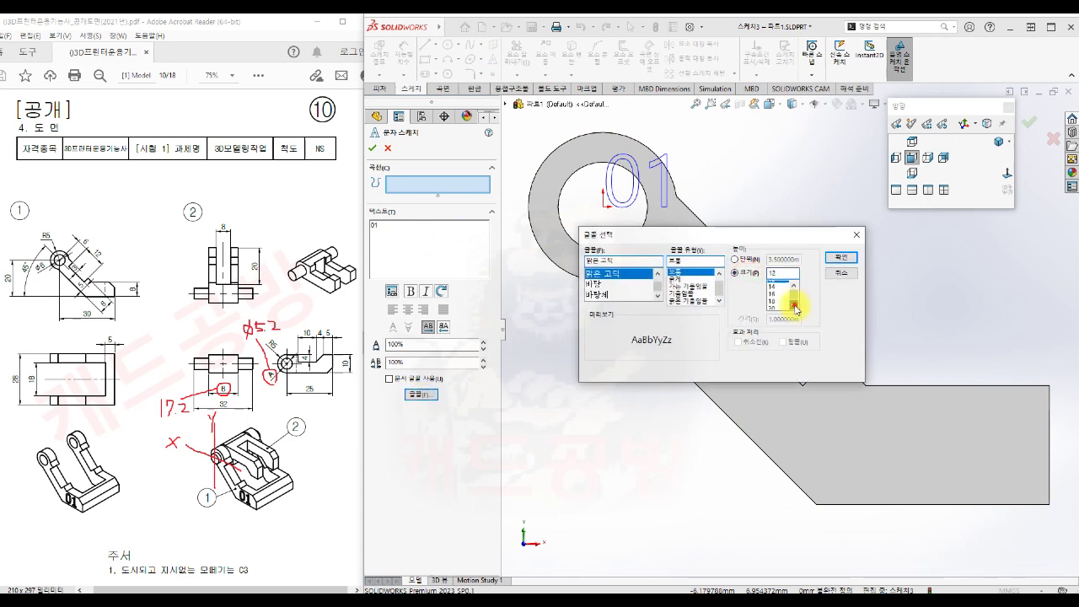
{"action": "left_click", "coordinate": [839, 259]}
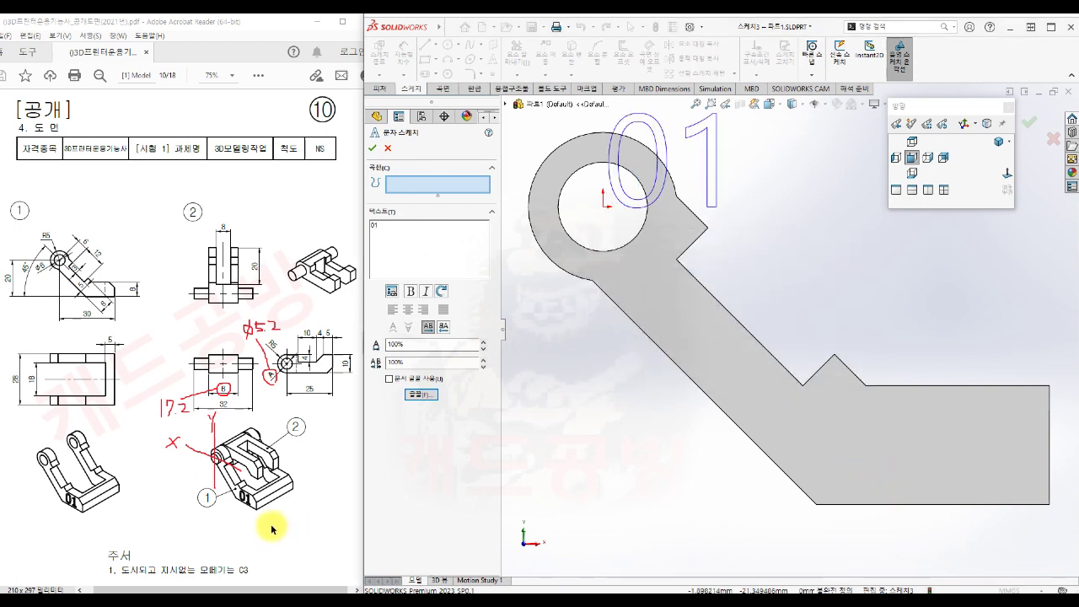
Step: Place the text 01 on the foot's side face, just above its lower edge, and accept it
{"action": "left_click", "coordinate": [869, 489]}
{"action": "left_click", "coordinate": [858, 488]}
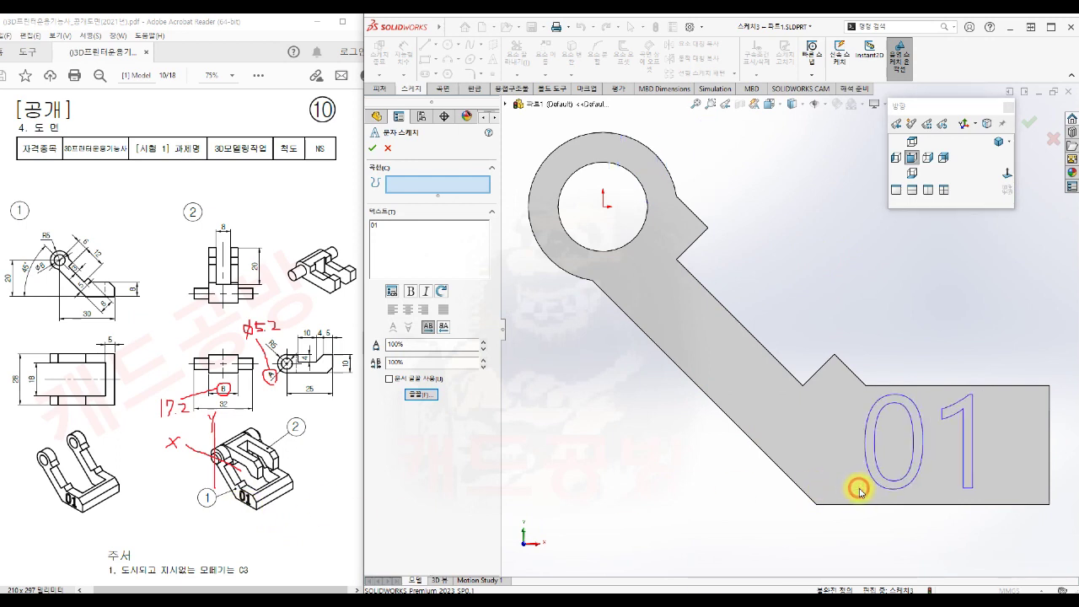
{"action": "left_click", "coordinate": [858, 490]}
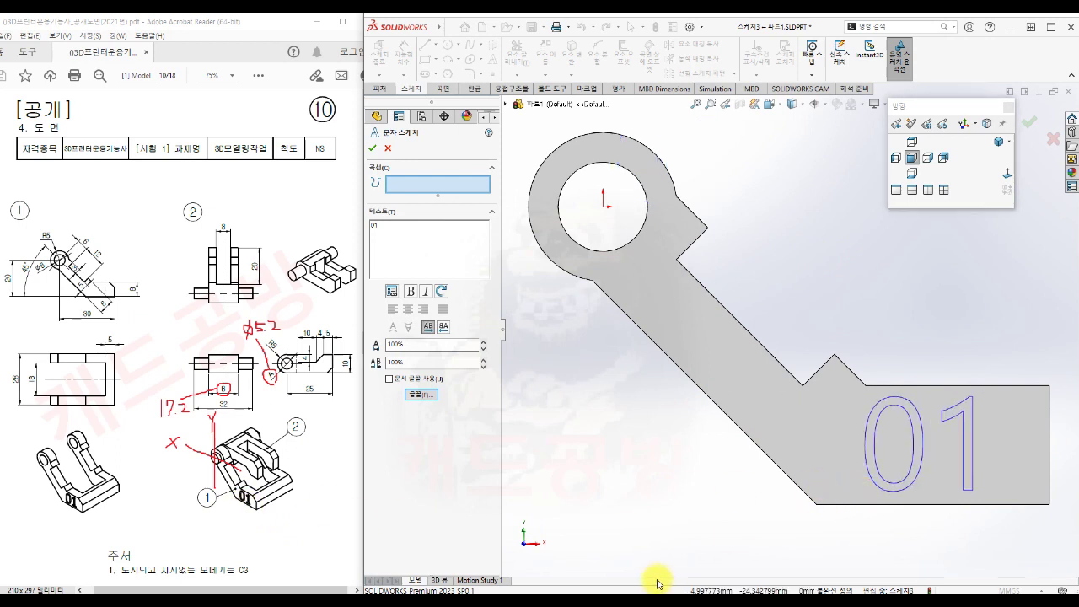
{"action": "left_click", "coordinate": [372, 147]}
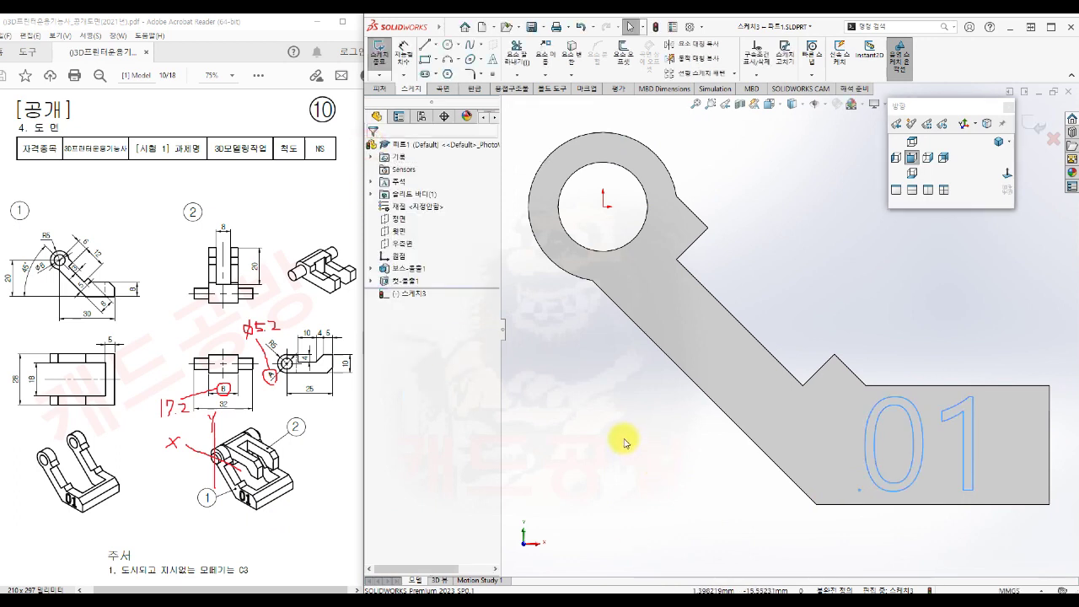
Step: Cut-extrude the 01 text sketch into the foot's side face as a blind cut 1 mm deep
{"action": "key", "text": "s"}
{"action": "left_click", "coordinate": [717, 434]}
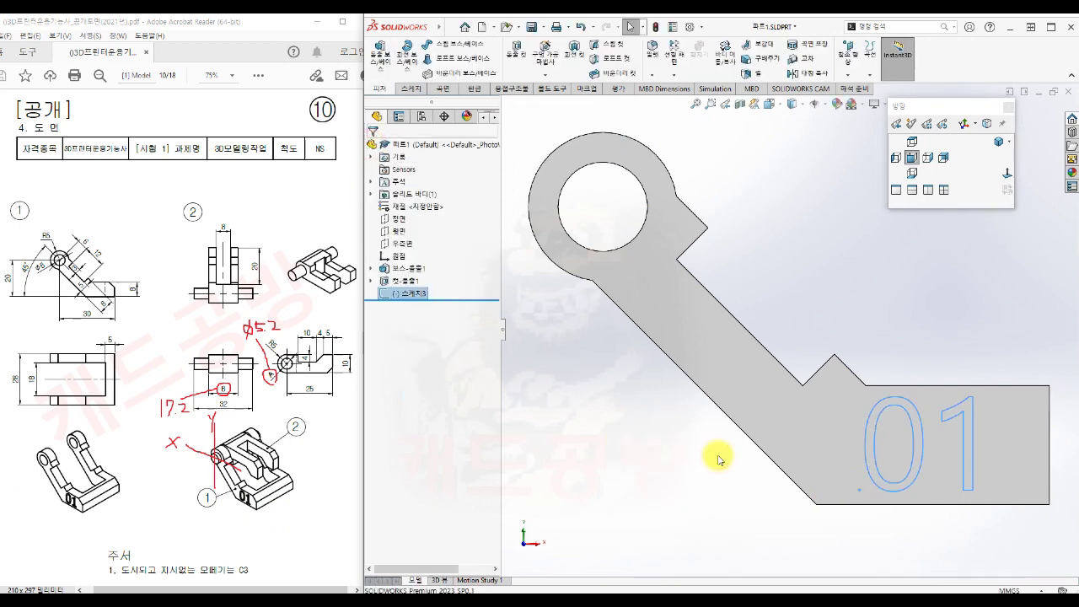
{"action": "key", "text": "s"}
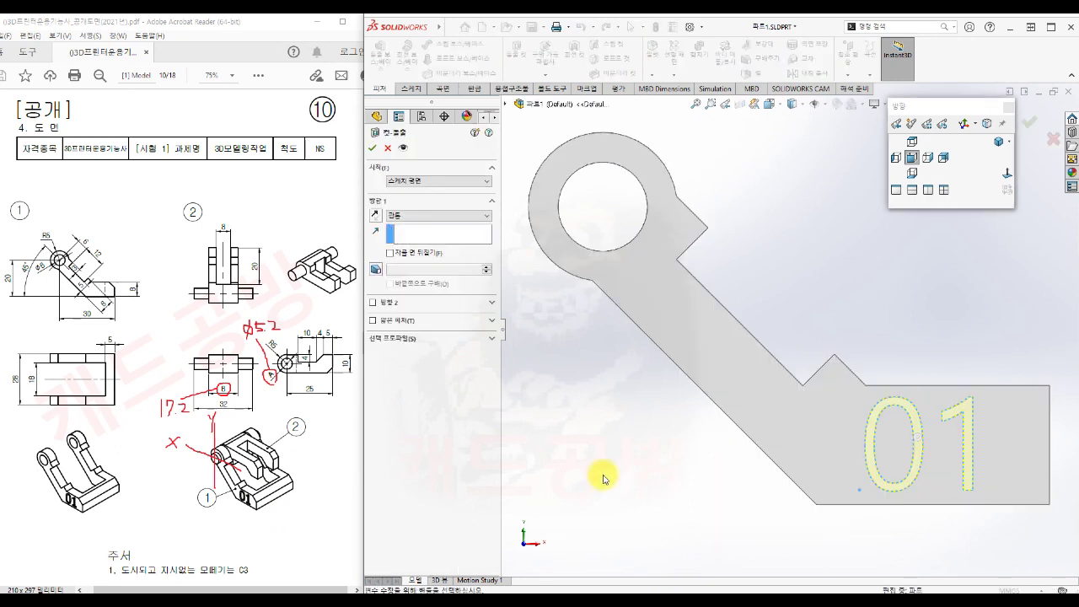
{"action": "left_click", "coordinate": [438, 216]}
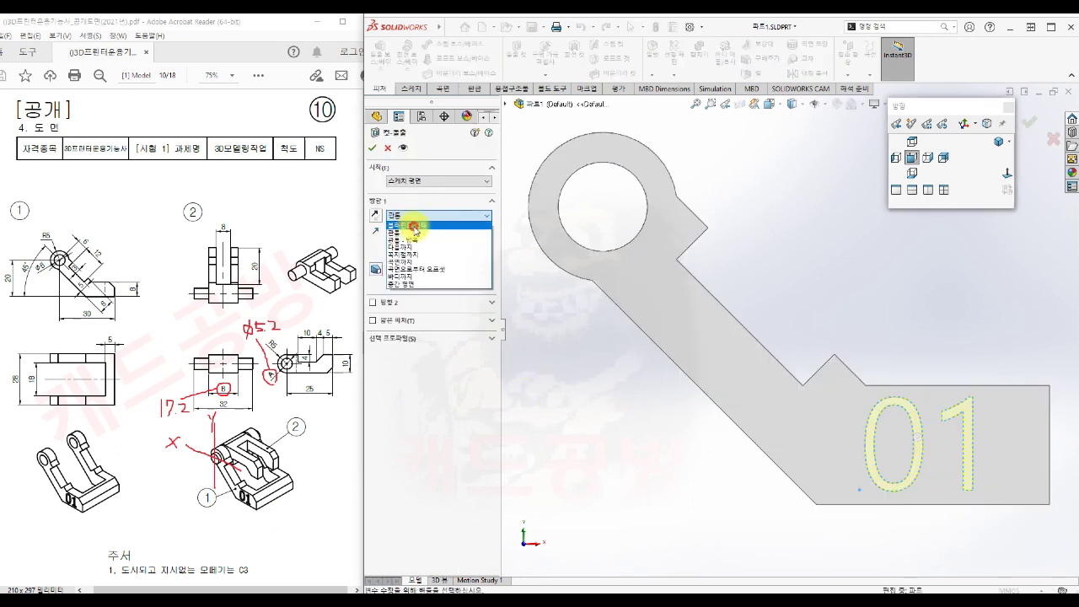
{"action": "left_click", "coordinate": [413, 224]}
{"action": "type", "text": "1"}
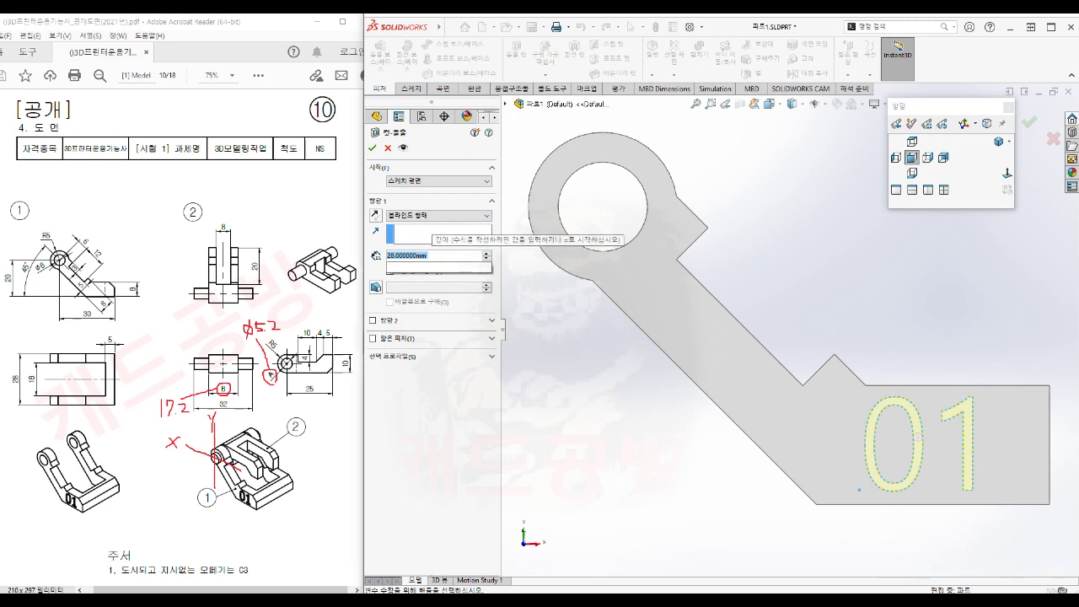
{"action": "left_click", "coordinate": [565, 408]}
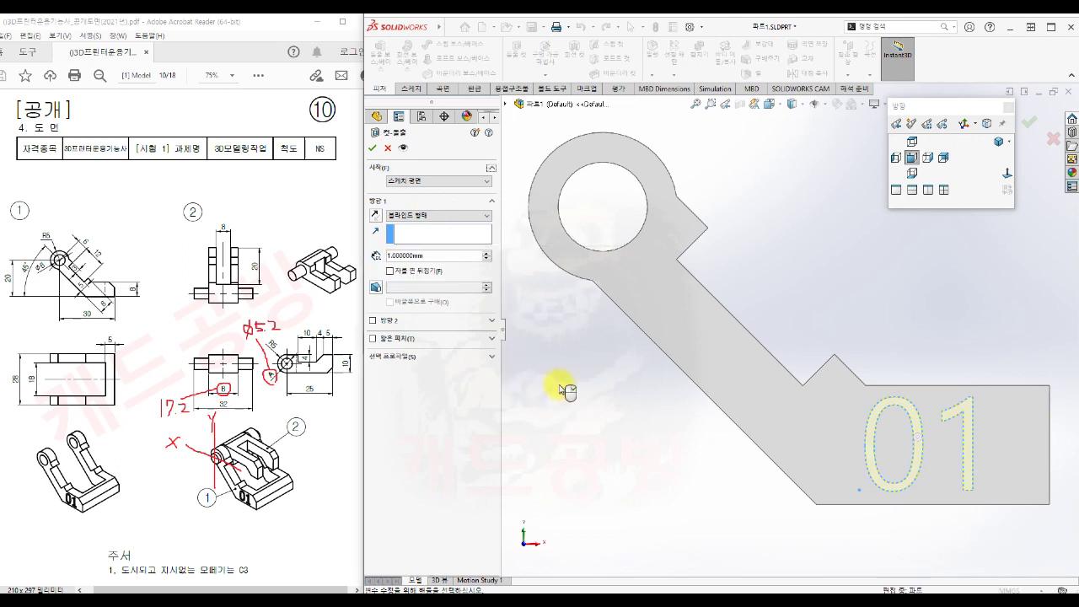
{"action": "left_click", "coordinate": [997, 142]}
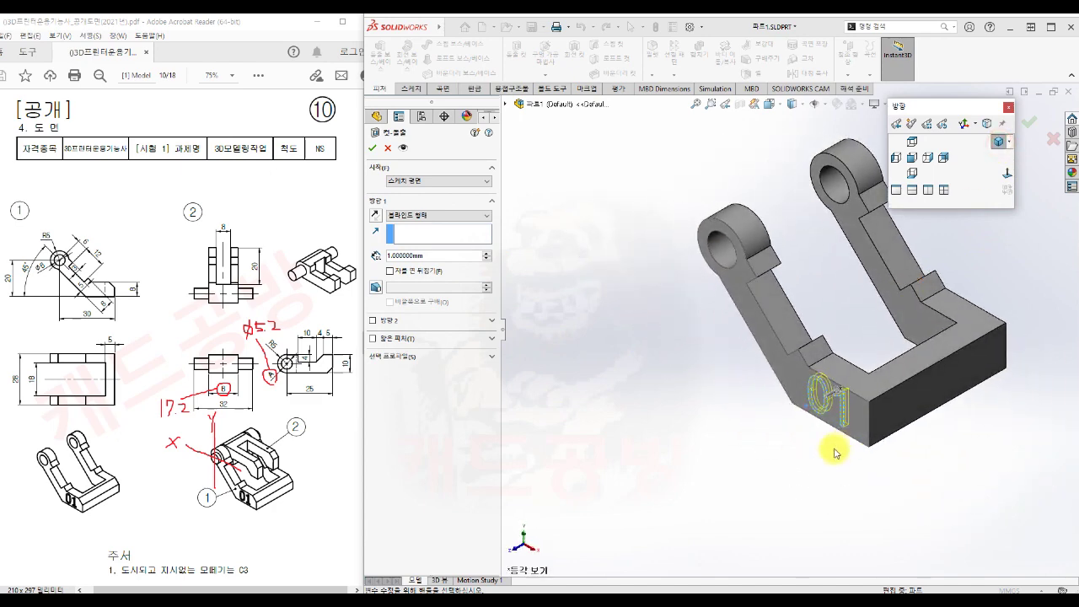
{"action": "left_click", "coordinate": [371, 147]}
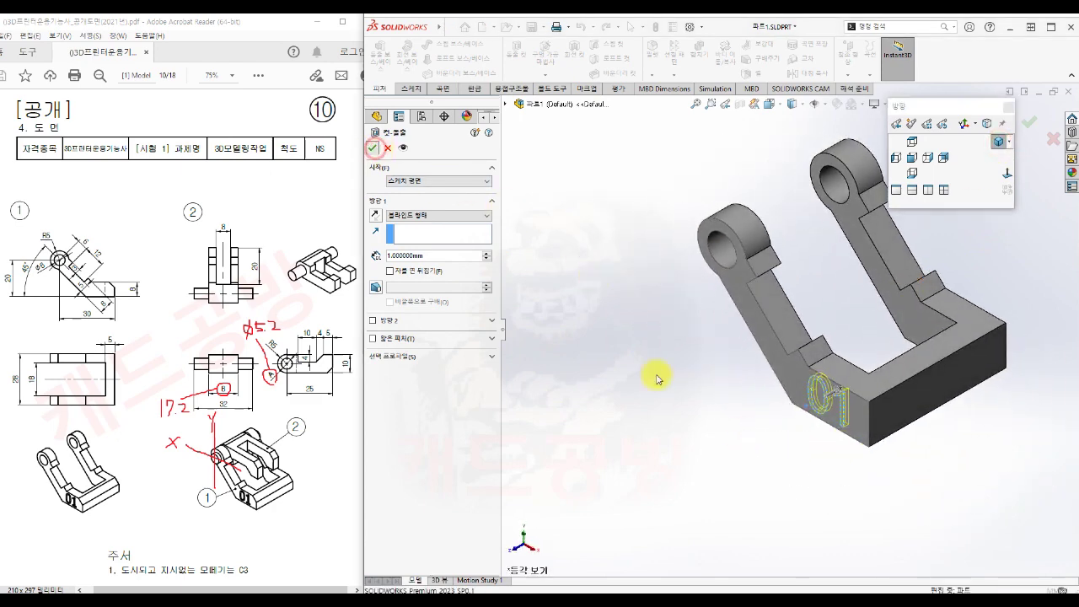
{"action": "left_click", "coordinate": [685, 407]}
{"action": "scroll", "coordinate": [1041, 331], "scroll_direction": "down", "scroll_amount": 1}
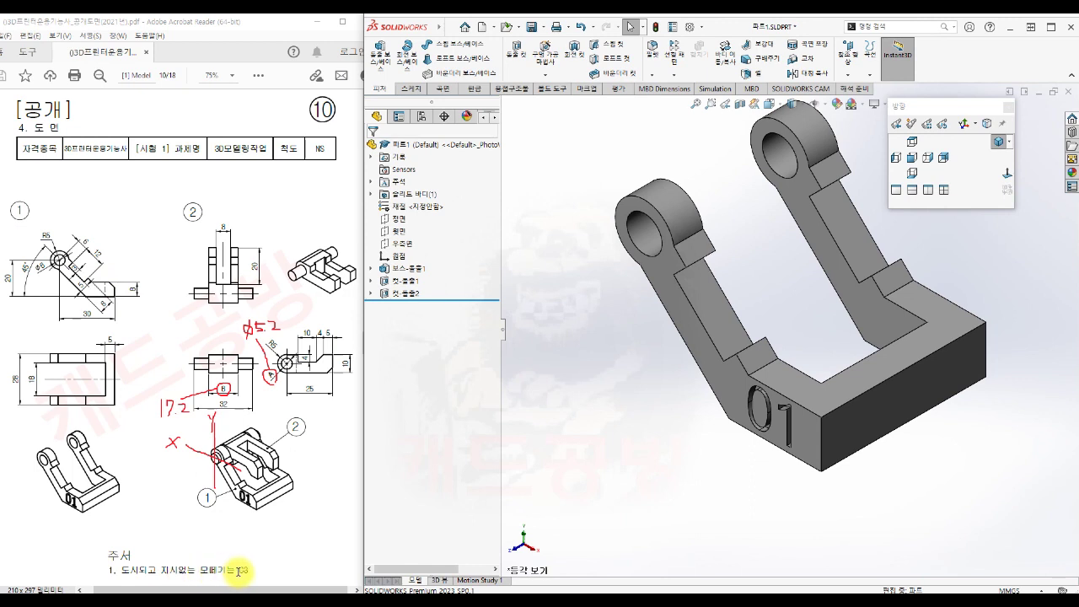
Step: Chamfer the upper outer edge of the foot's end with a symmetric 3 mm distance-distance chamfer
{"action": "key", "text": "s"}
{"action": "left_click", "coordinate": [690, 486]}
{"action": "left_click", "coordinate": [699, 516]}
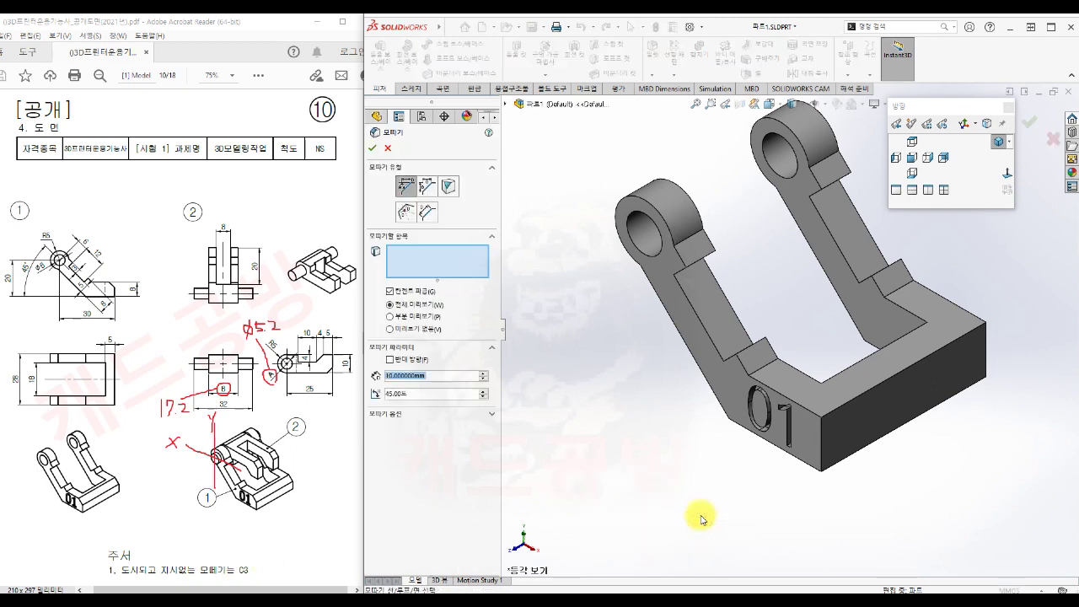
{"action": "left_click", "coordinate": [427, 187]}
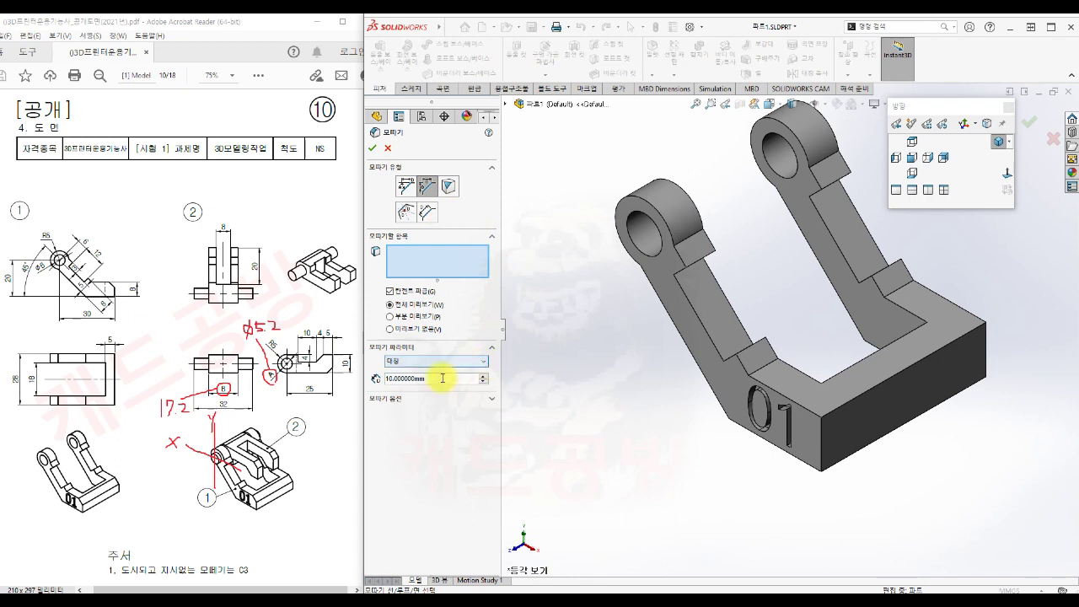
{"action": "type", "text": "3"}
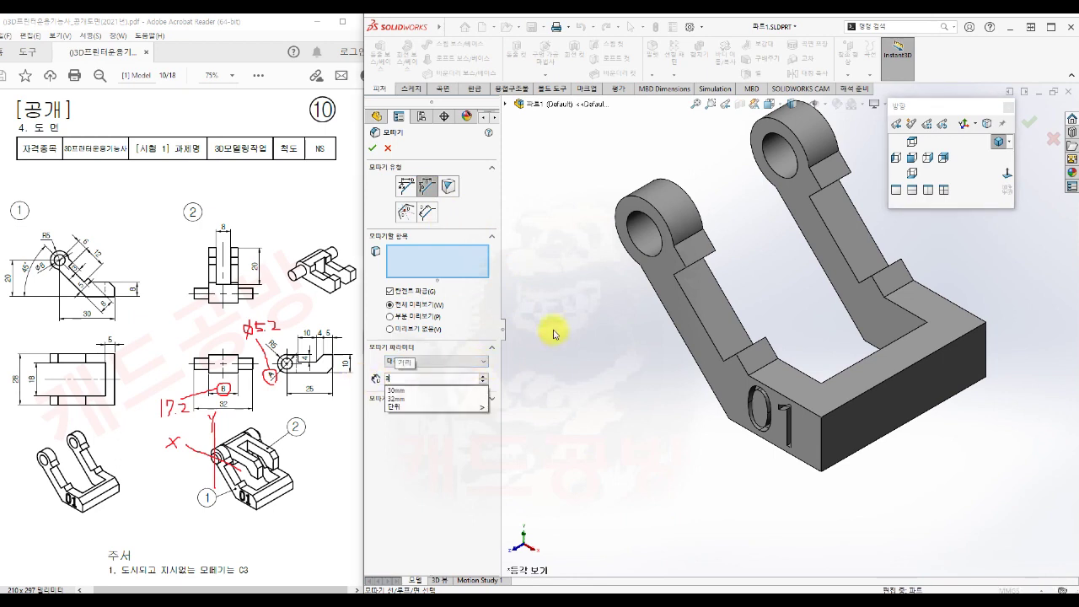
{"action": "key", "text": "Return"}
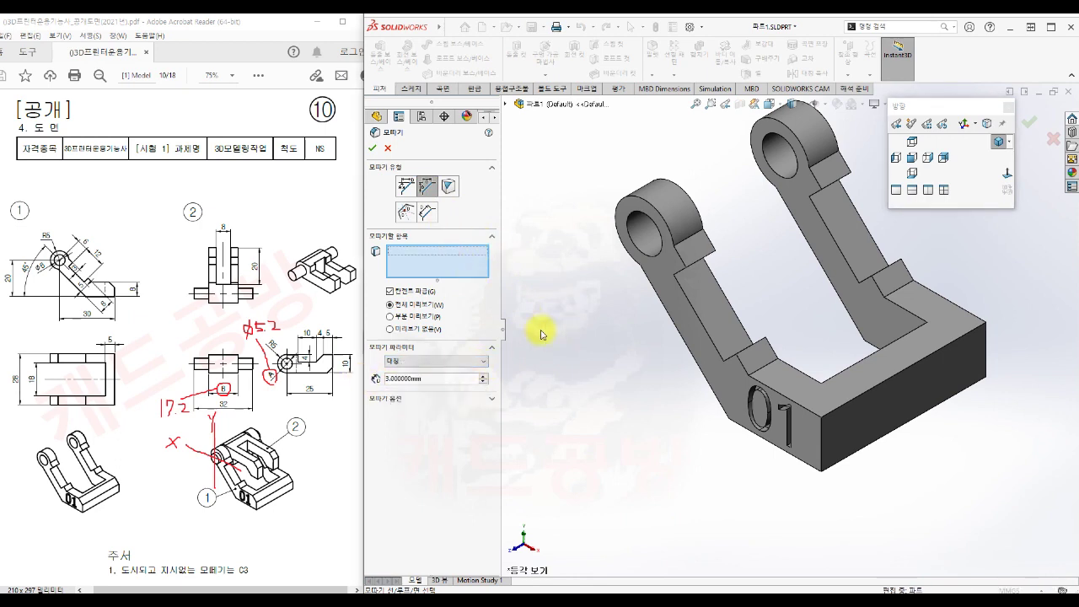
{"action": "left_click", "coordinate": [908, 372]}
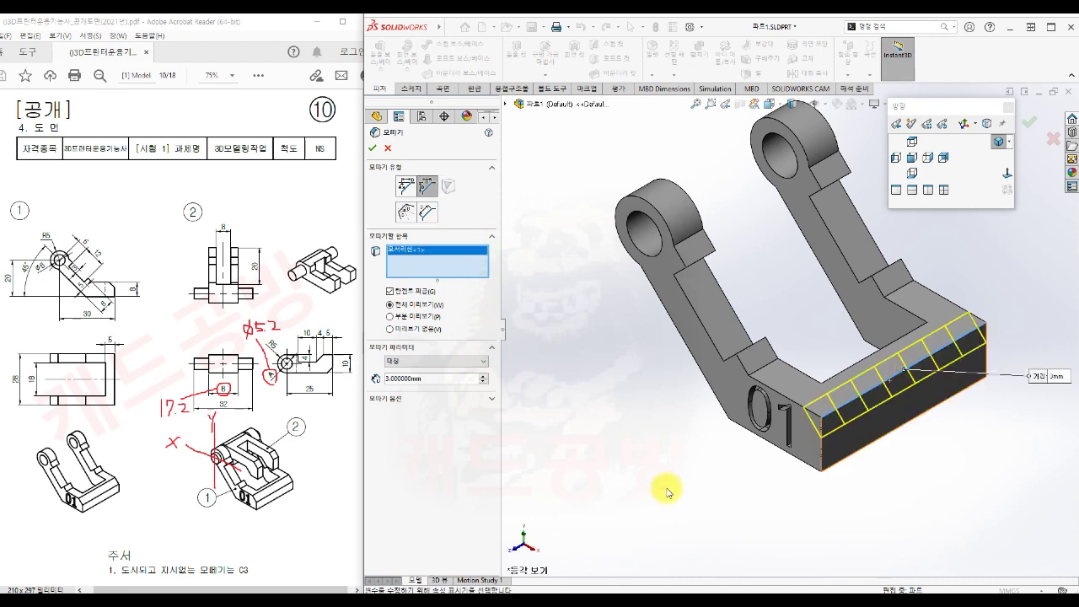
{"action": "left_click", "coordinate": [371, 148]}
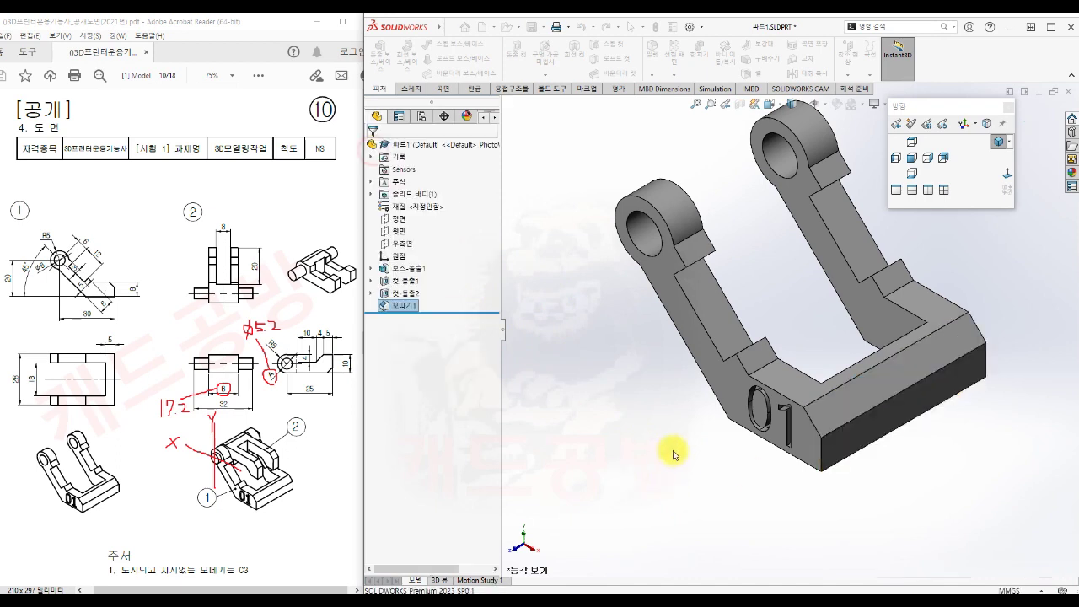
Step: Save the finished bracket part and close its document
{"action": "scroll", "coordinate": [648, 465], "scroll_direction": "up", "scroll_amount": 1}
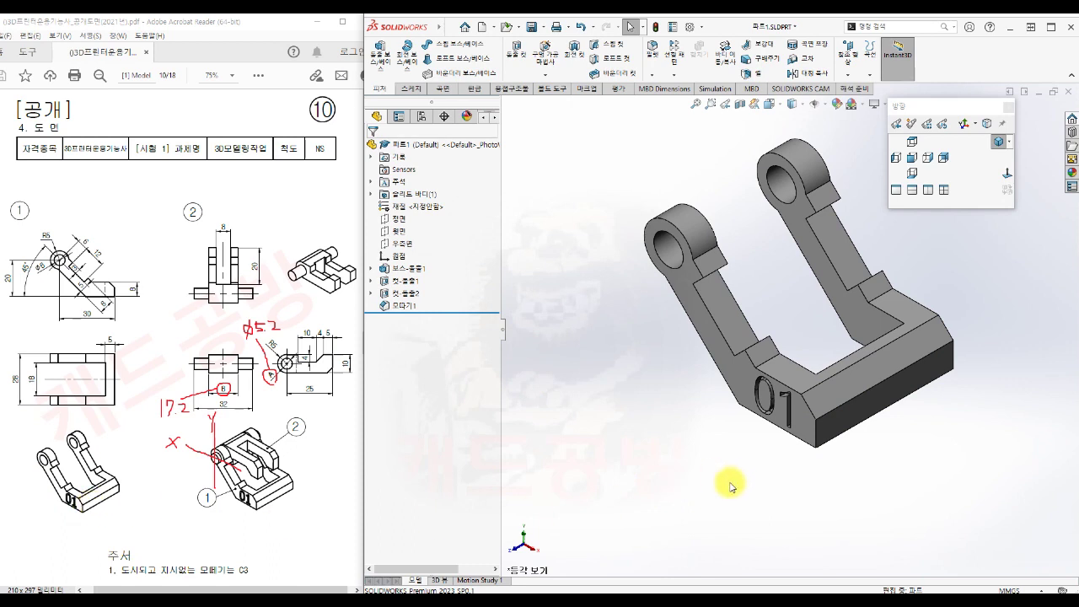
{"action": "middle_click_drag", "start_coordinate": [786, 421], "coordinate": [763, 469], "text": "ctrl"}
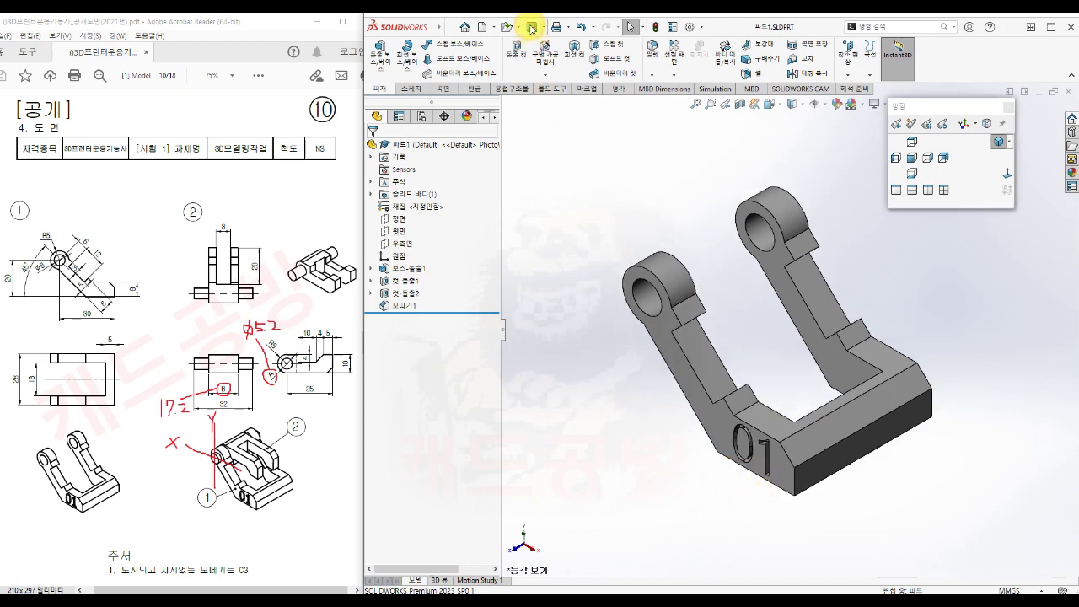
{"action": "left_click", "coordinate": [1068, 92]}
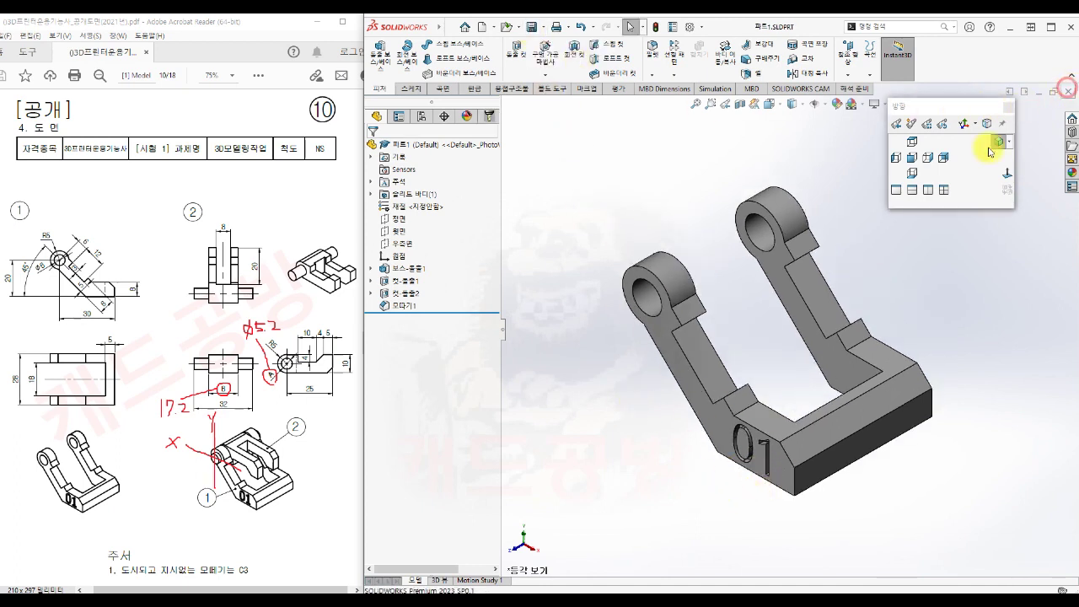
Step: Create a new part document and save it as 파트2.SLDPRT in folder 10
{"action": "left_click", "coordinate": [481, 28]}
{"action": "left_click", "coordinate": [518, 178]}
{"action": "left_click", "coordinate": [750, 407]}
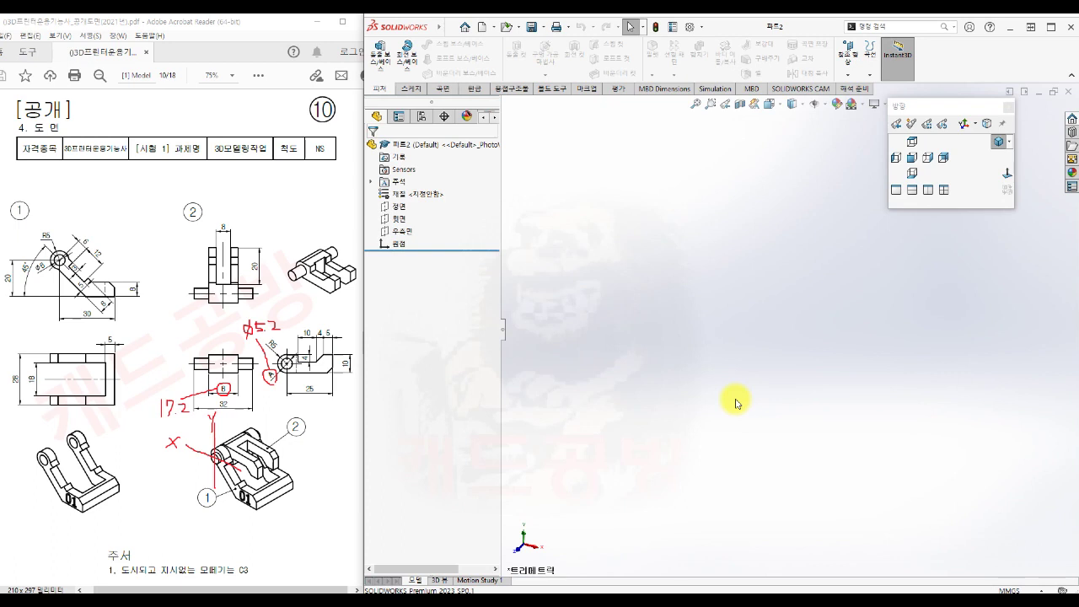
{"action": "left_click", "coordinate": [543, 27]}
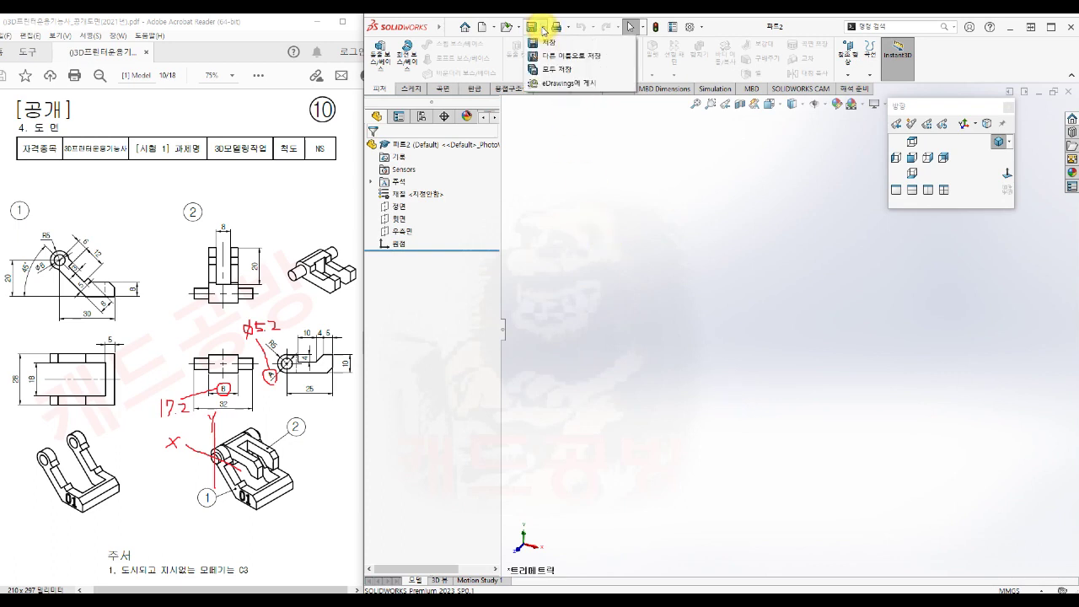
{"action": "left_click", "coordinate": [543, 58]}
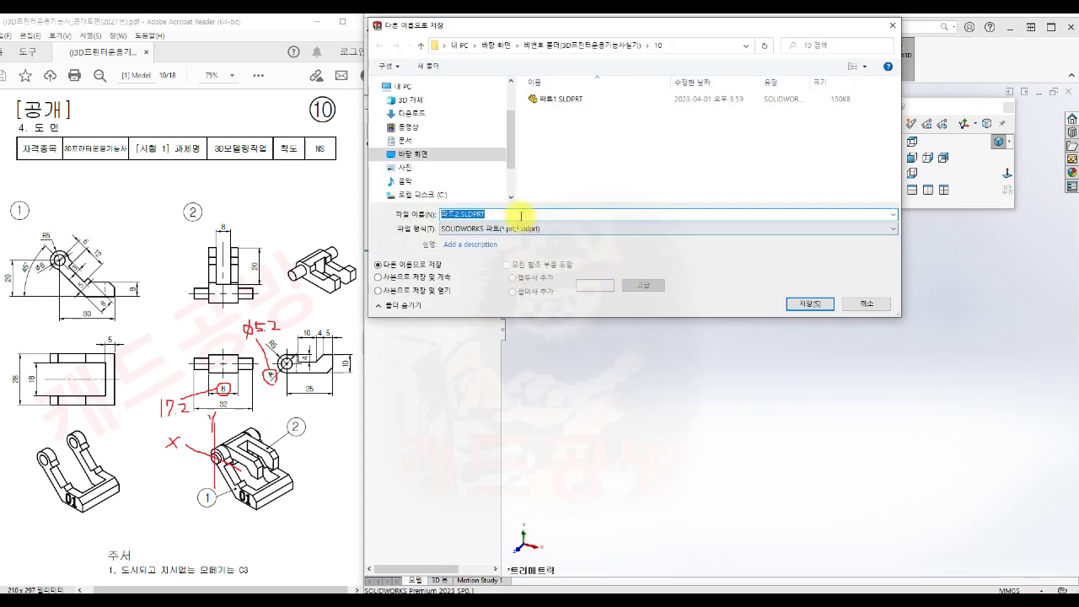
{"action": "left_click", "coordinate": [806, 307]}
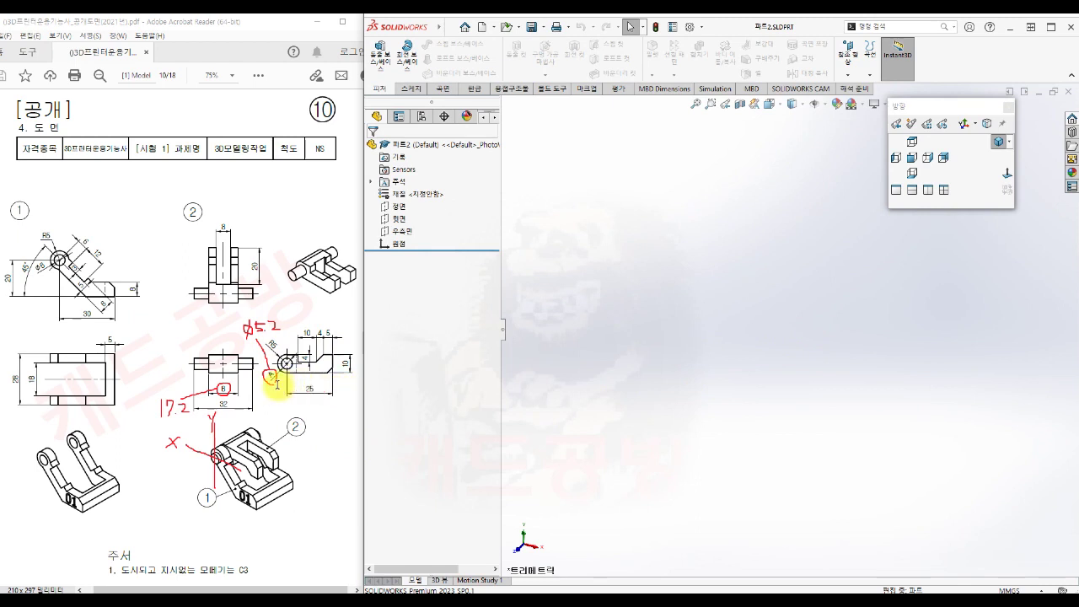
Step: Start a sketch on the Front plane (정면) and draw a 5.2 mm diameter circle centred on the origin
{"action": "left_click", "coordinate": [398, 207]}
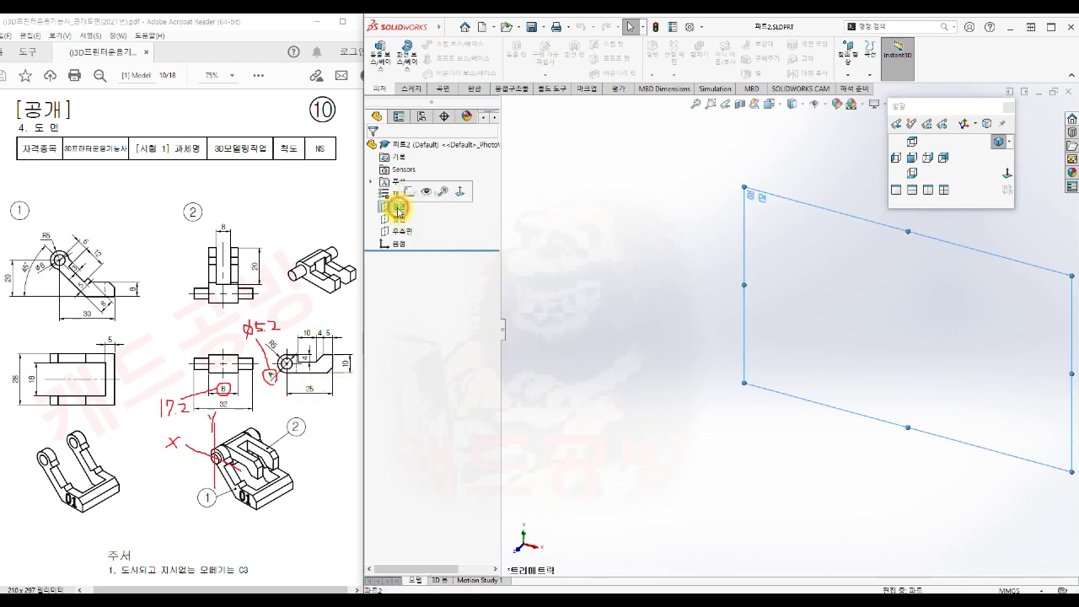
{"action": "left_click", "coordinate": [409, 192]}
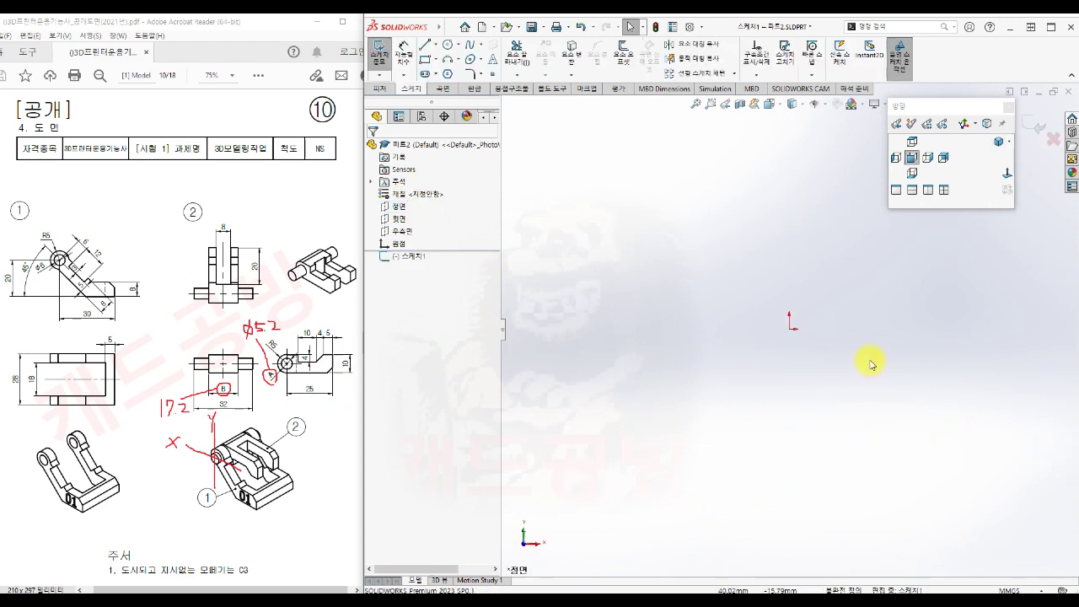
{"action": "middle_click_drag", "start_coordinate": [853, 375], "coordinate": [788, 389], "text": "ctrl"}
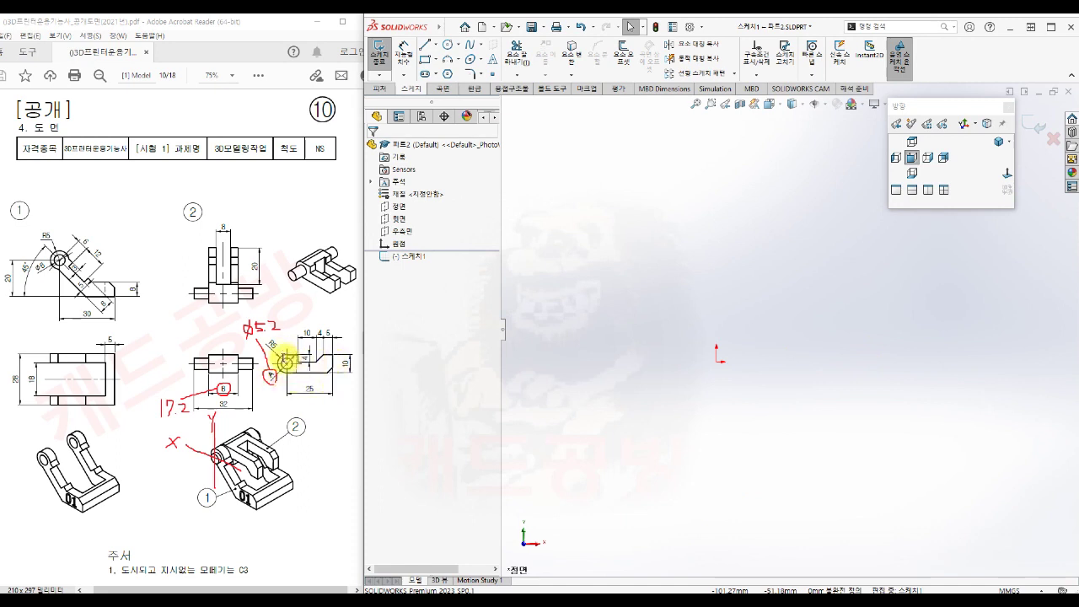
{"action": "key", "text": "s"}
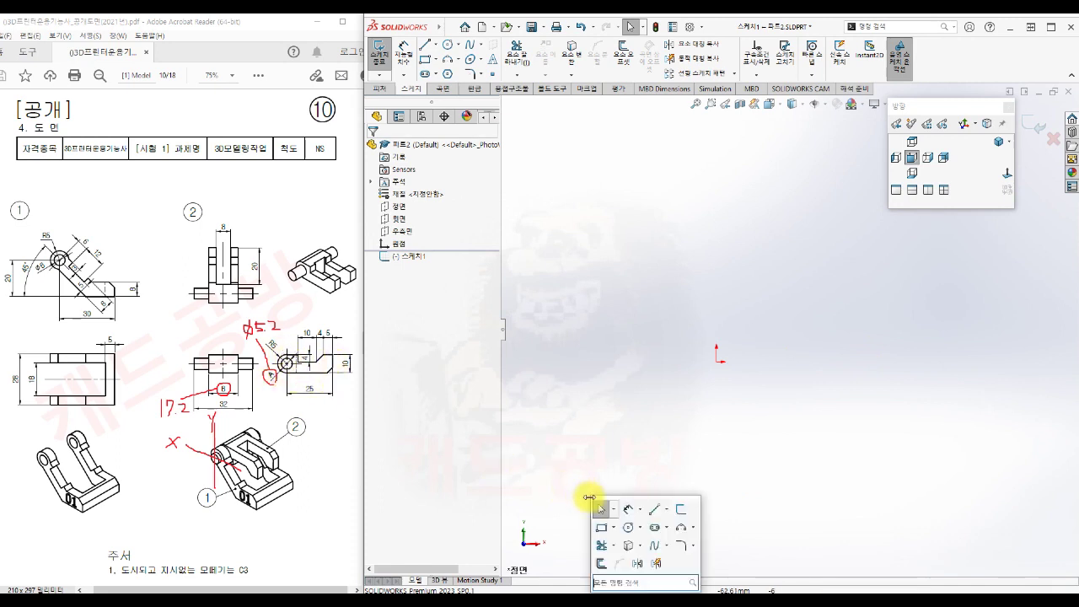
{"action": "left_click", "coordinate": [630, 529]}
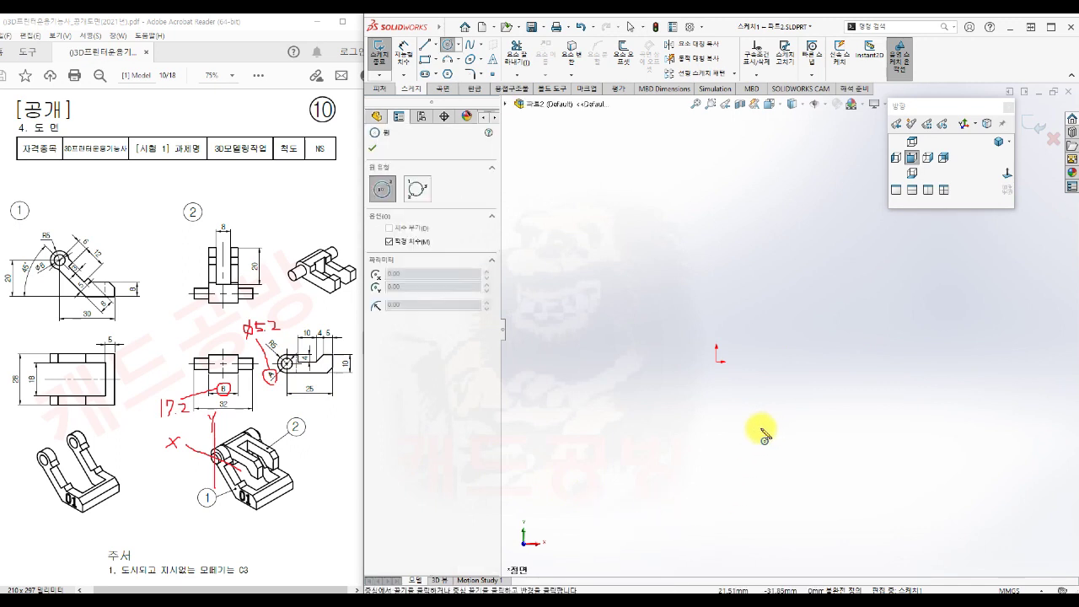
{"action": "left_click", "coordinate": [715, 360]}
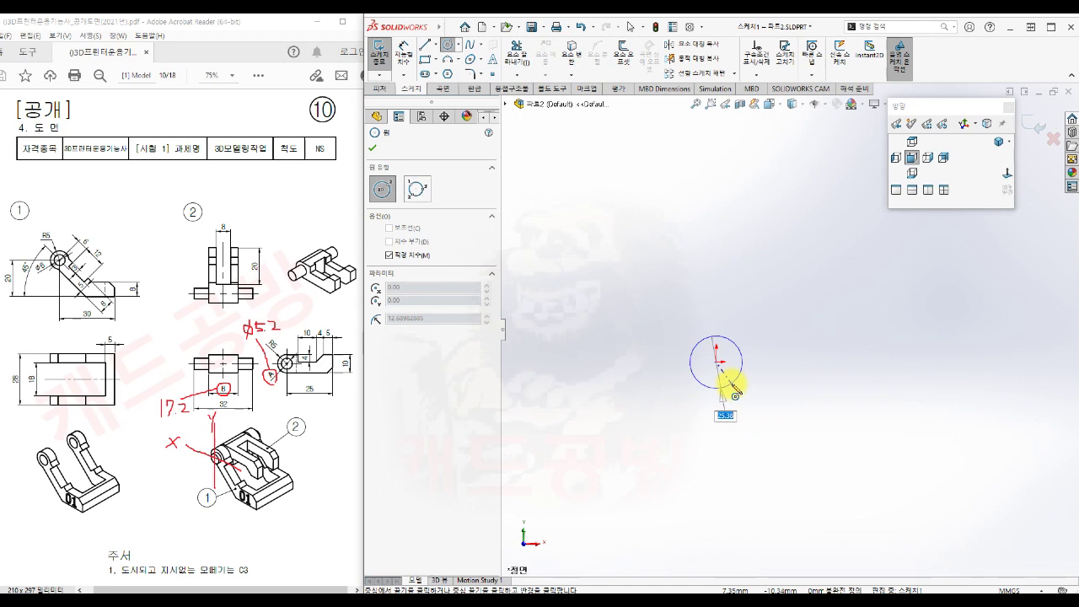
{"action": "left_click", "coordinate": [722, 374]}
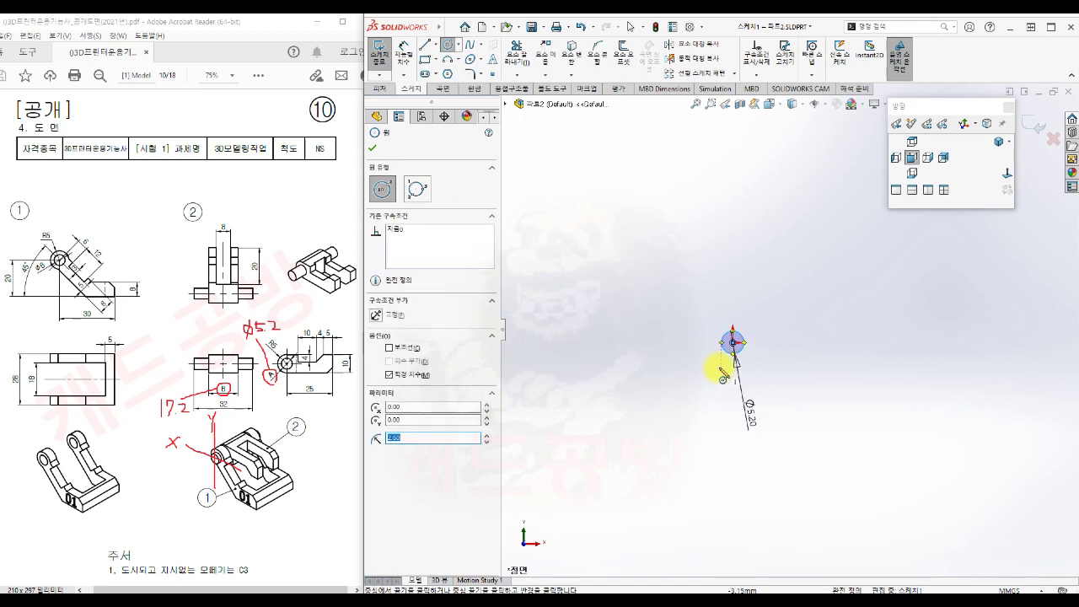
{"action": "scroll", "coordinate": [745, 354], "scroll_direction": "down", "scroll_amount": 1}
{"action": "key", "text": "Escape"}
{"action": "left_click_drag", "start_coordinate": [800, 484], "coordinate": [783, 360]}
{"action": "left_click", "coordinate": [832, 405]}
{"action": "middle_click_drag", "start_coordinate": [848, 381], "coordinate": [776, 409], "text": "ctrl"}
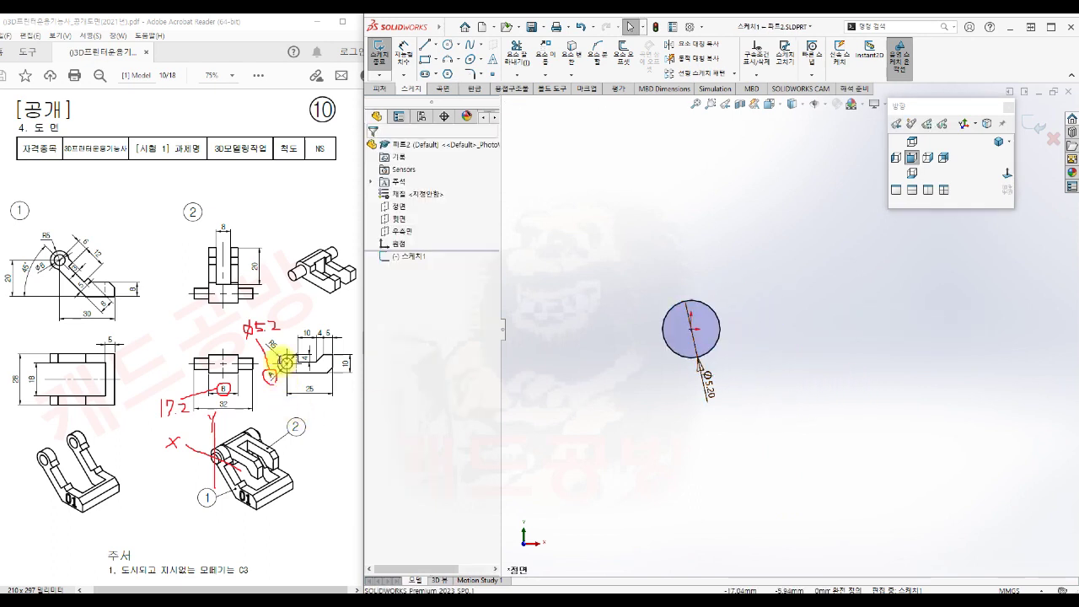
Step: Draw a corner rectangle 10 mm high and 30 mm wide enclosing the circle, with more of its length to the circle's right
{"action": "key", "text": "s"}
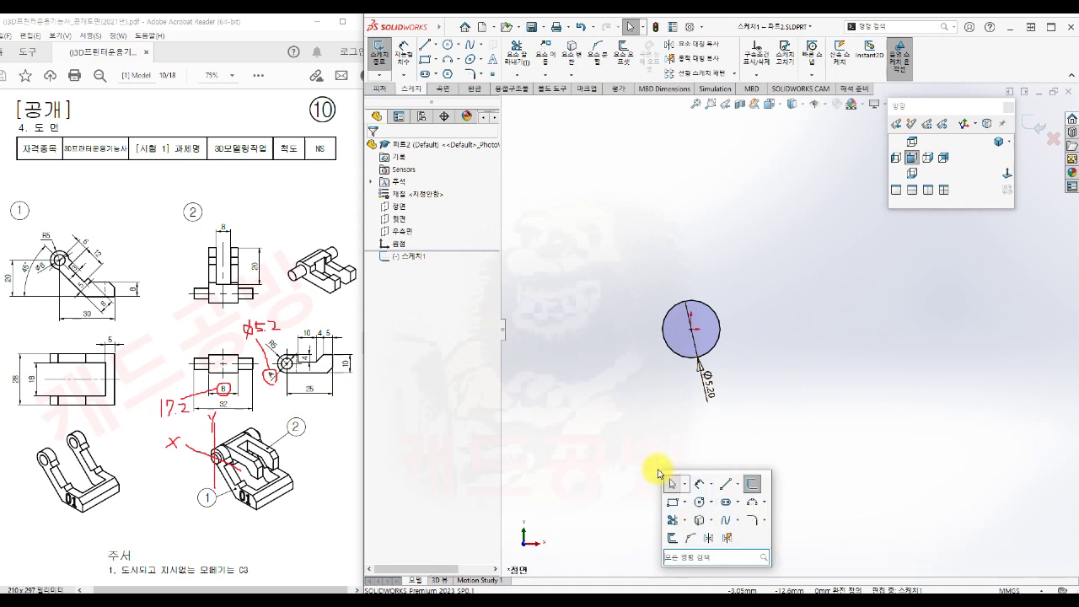
{"action": "left_click", "coordinate": [671, 504]}
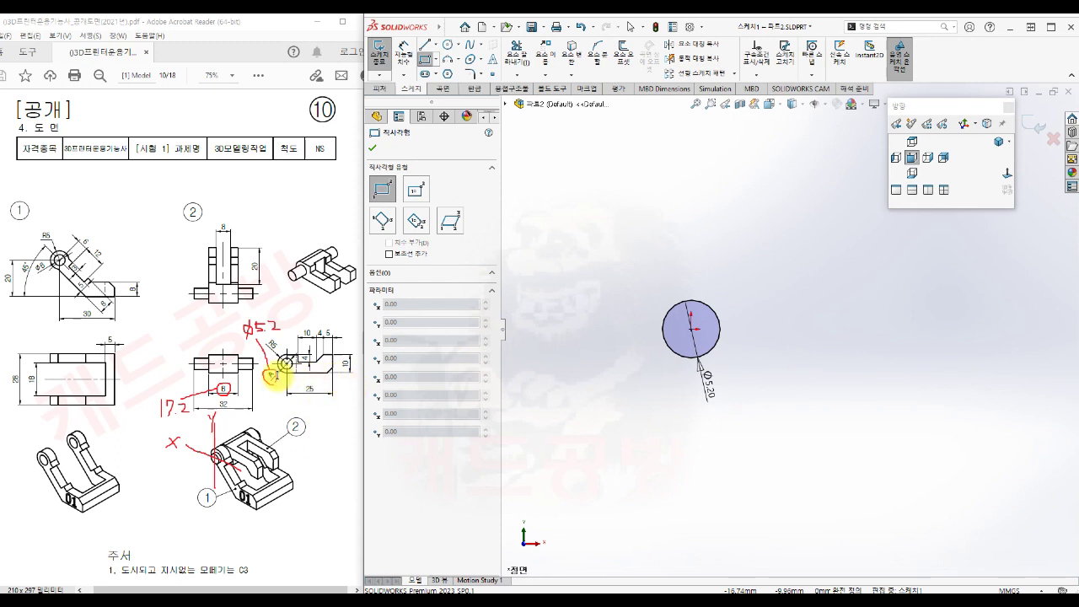
{"action": "left_click", "coordinate": [632, 383]}
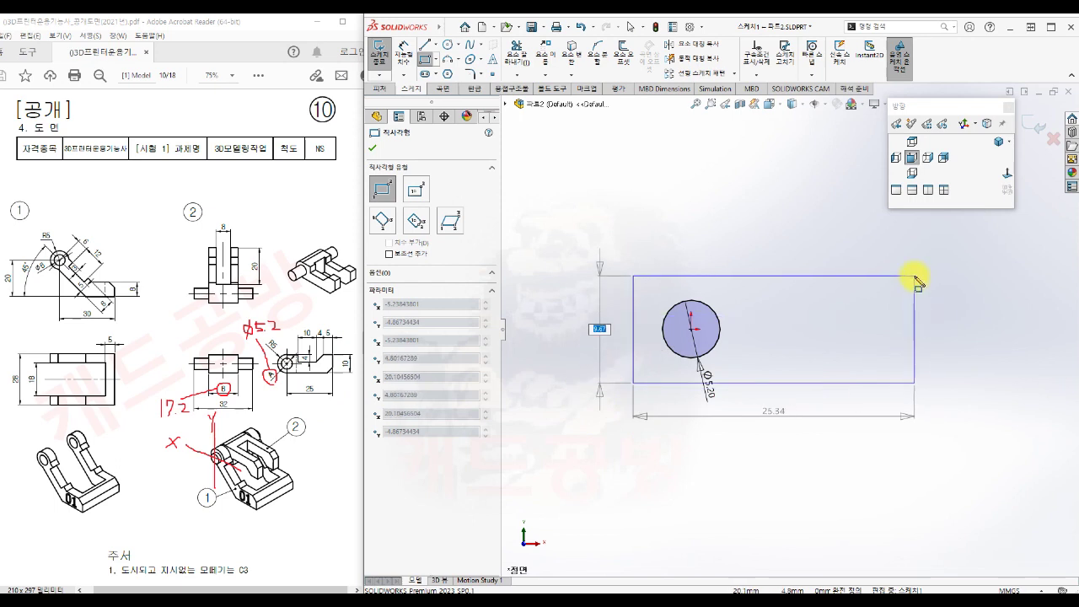
{"action": "type", "text": "10"}
{"action": "key", "text": "Tab"}
{"action": "type", "text": "3"}
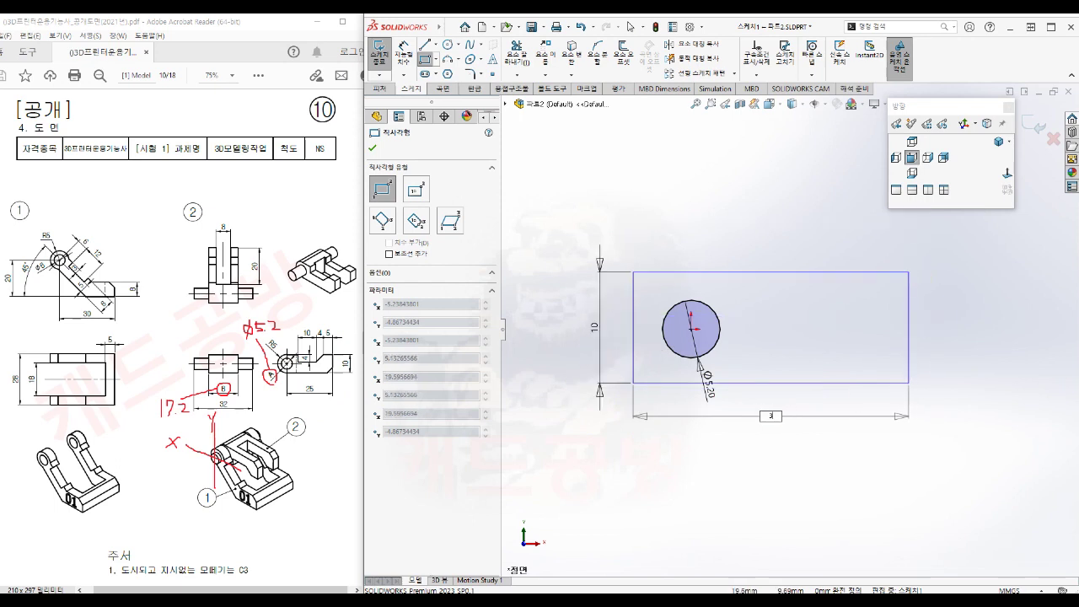
{"action": "type", "text": "0"}
{"action": "key", "text": "Return"}
{"action": "key", "text": "Escape"}
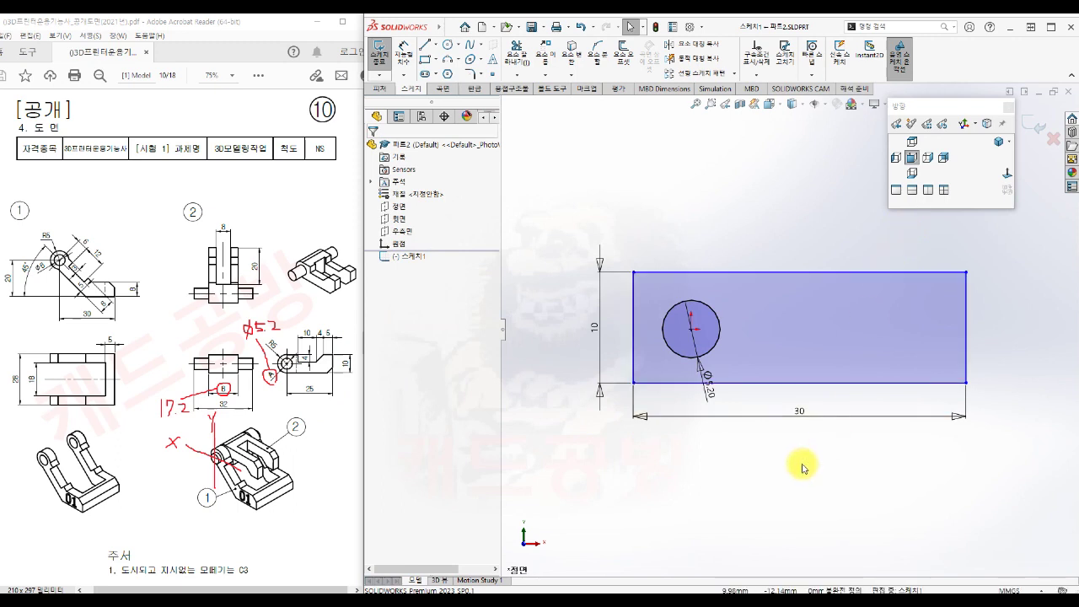
Step: Align the midpoint of the rectangle's left edge with the circle's centre using a horizontal relation
{"action": "left_click", "coordinate": [634, 328]}
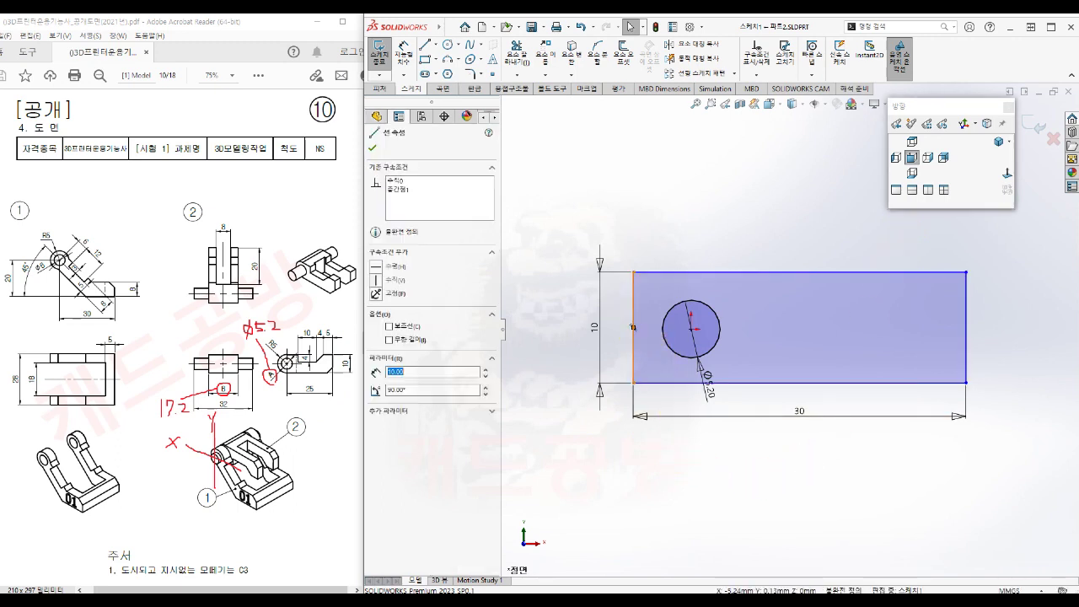
{"action": "left_click", "coordinate": [691, 332]}
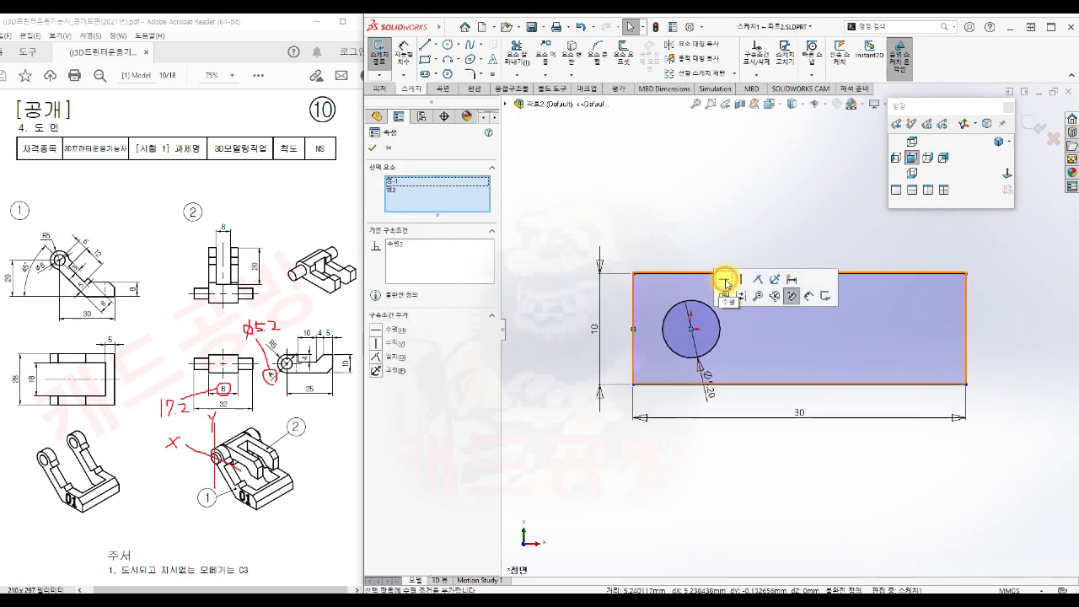
{"action": "left_click", "coordinate": [673, 456]}
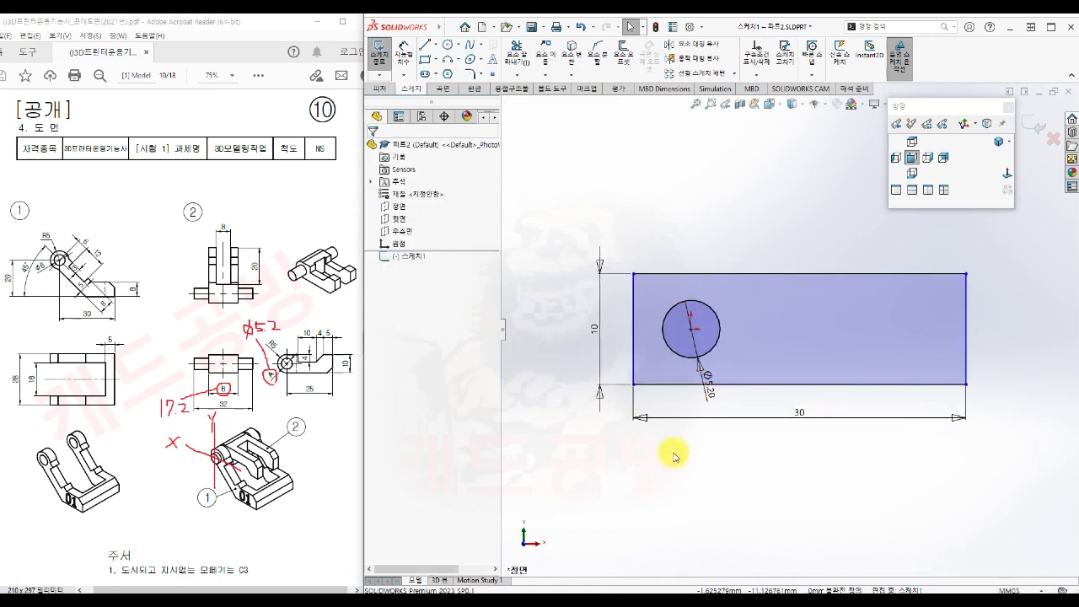
Step: Dimension the distance from the circle's centre to the rectangle's left edge as 5 mm
{"action": "key", "text": "s"}
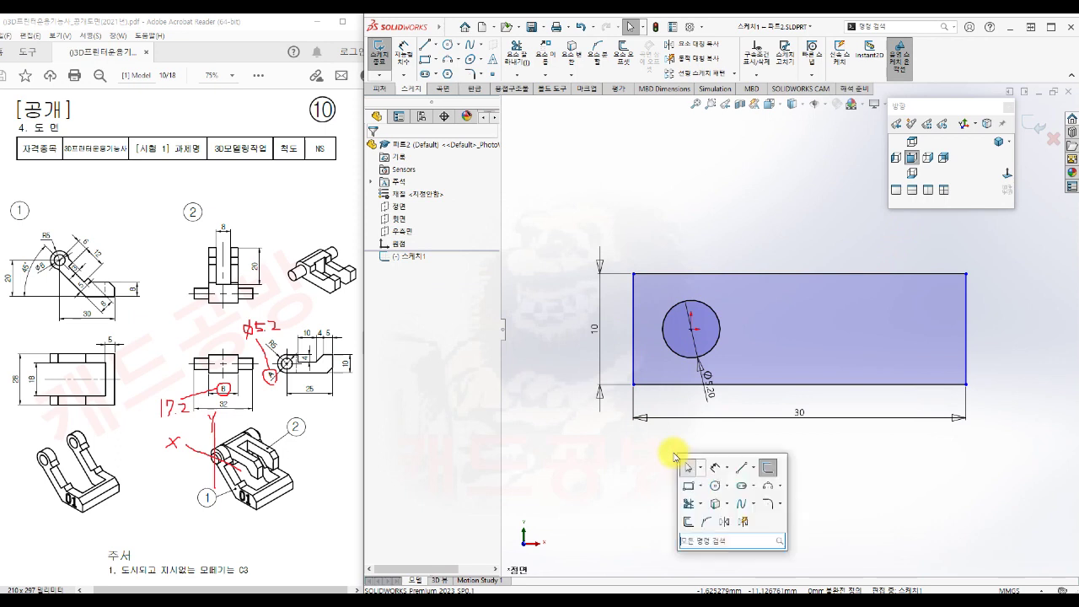
{"action": "left_click", "coordinate": [717, 473]}
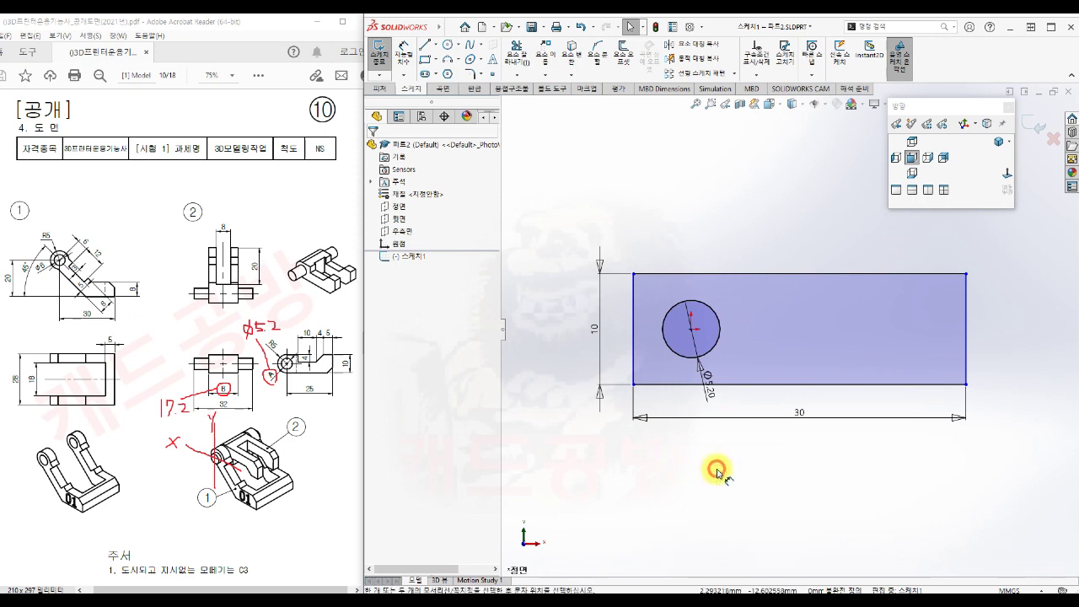
{"action": "left_click", "coordinate": [691, 328]}
{"action": "left_click", "coordinate": [632, 342]}
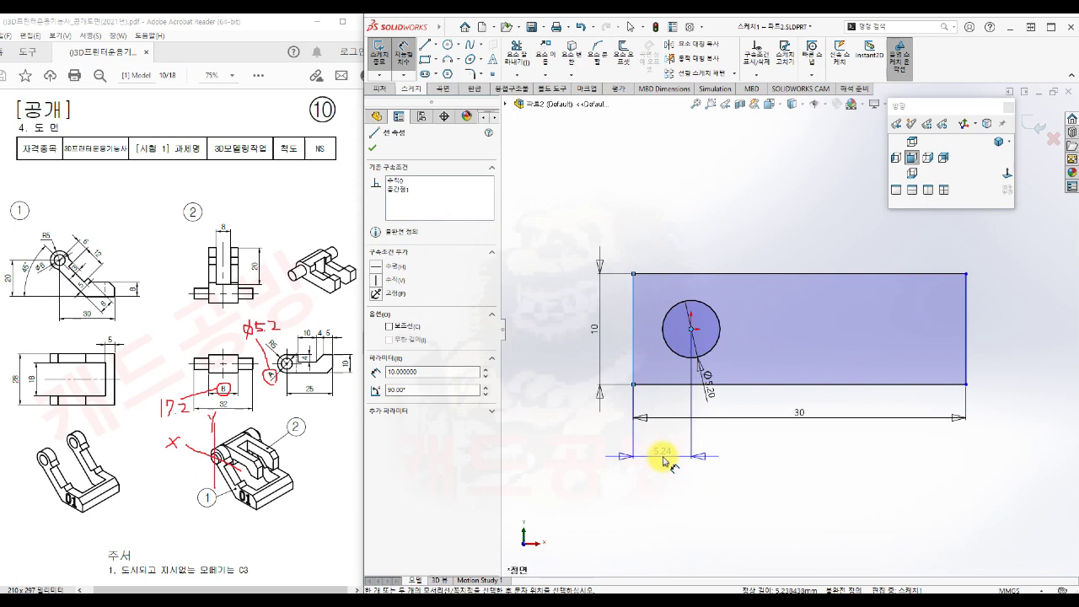
{"action": "left_click", "coordinate": [662, 456]}
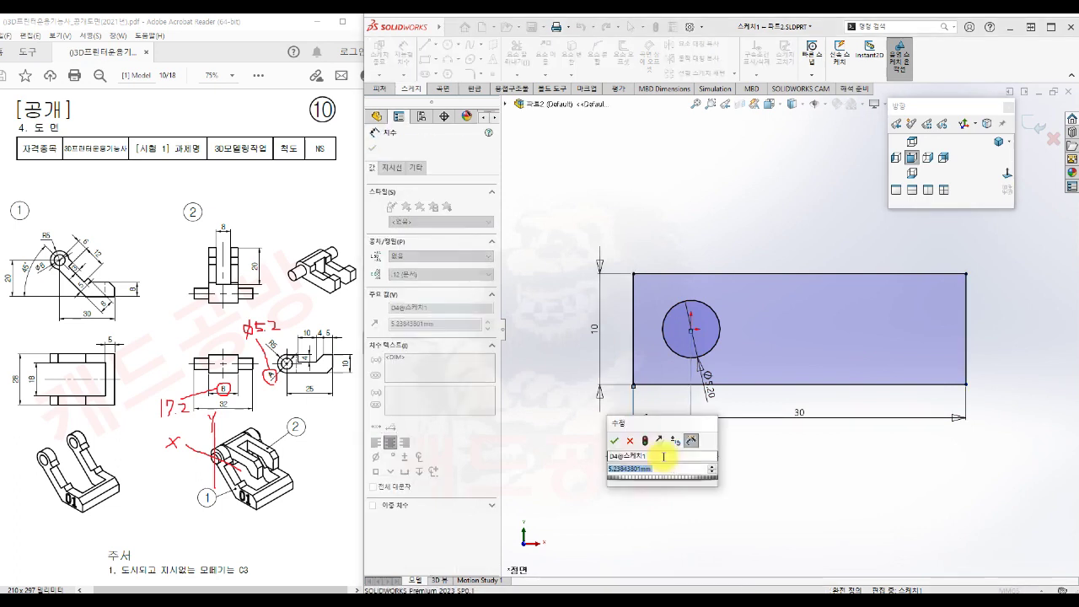
{"action": "type", "text": "5"}
{"action": "key", "text": "Return"}
{"action": "key", "text": "Escape"}
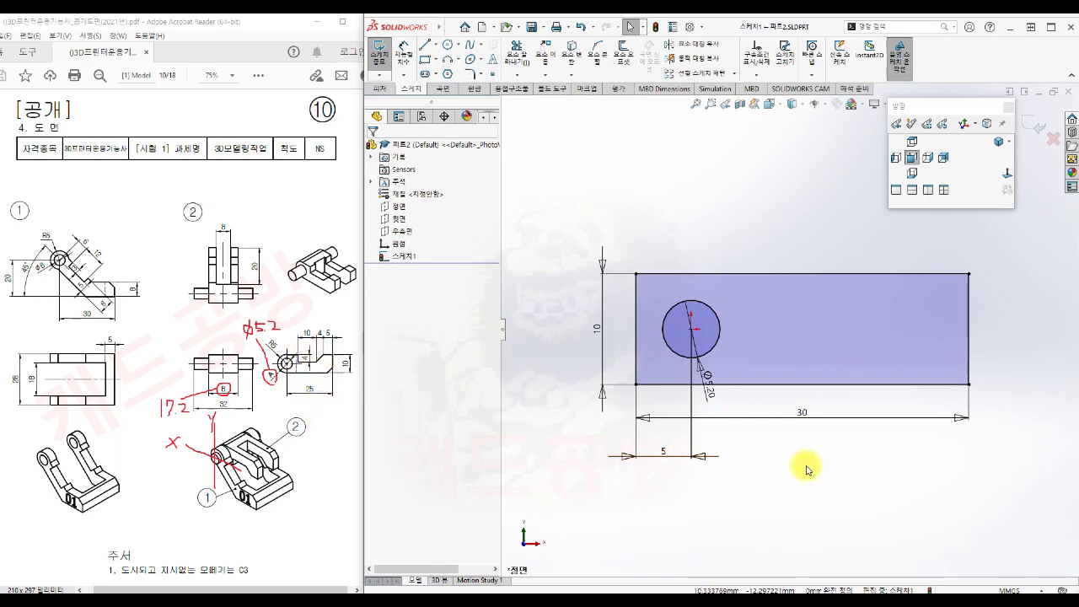
Step: Draw a corner rectangle about 11.7 mm wide across the profile's upper edge and make its top line collinear with that edge
{"action": "key", "text": "s"}
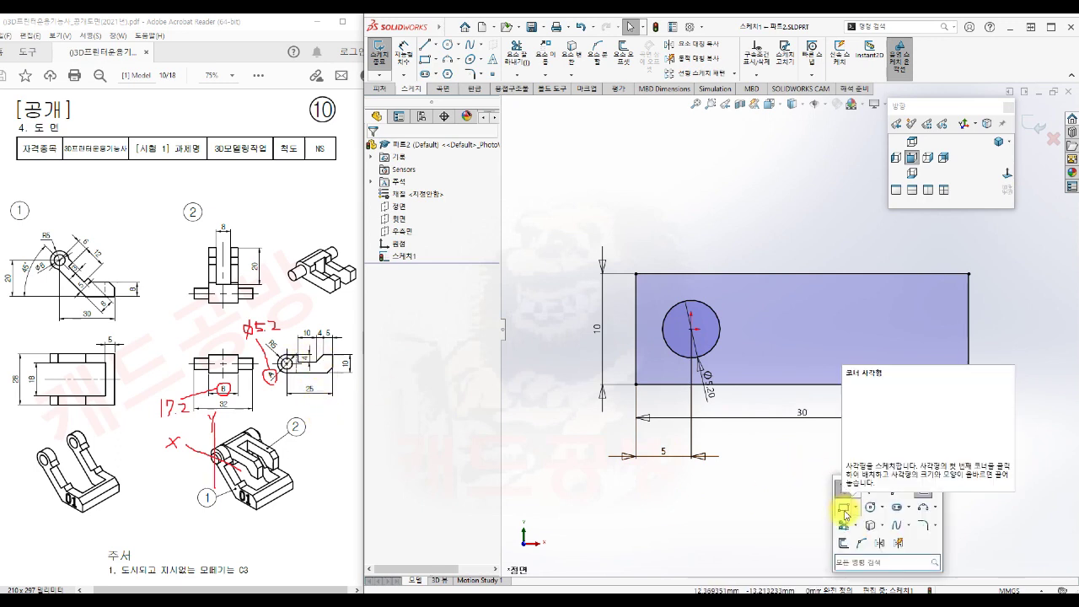
{"action": "left_click", "coordinate": [844, 508]}
{"action": "left_click_drag", "start_coordinate": [746, 259], "coordinate": [875, 309]}
{"action": "key", "text": "Escape"}
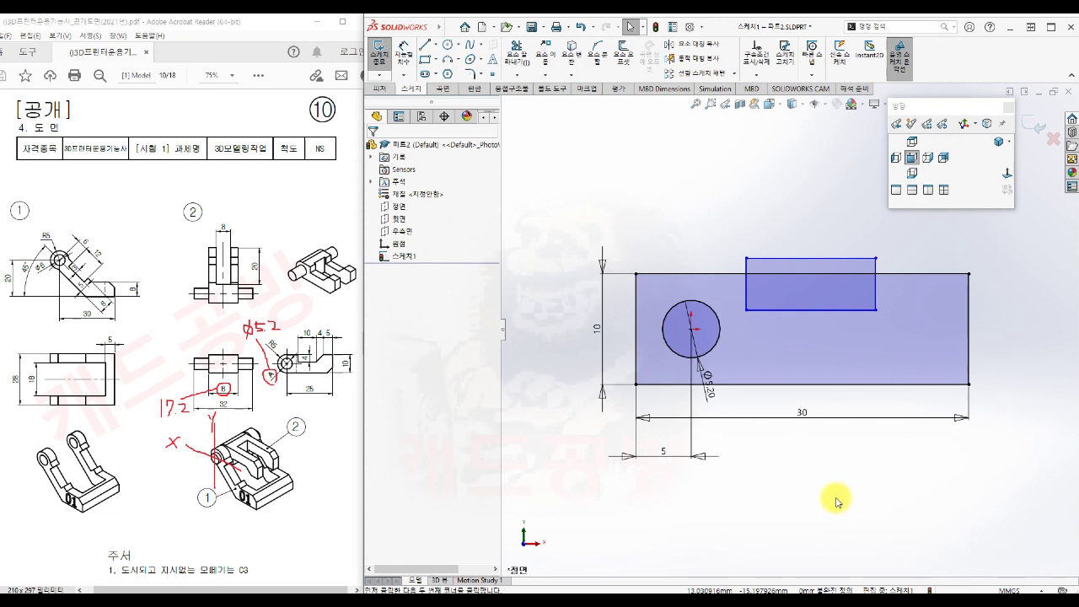
{"action": "left_click", "coordinate": [820, 260]}
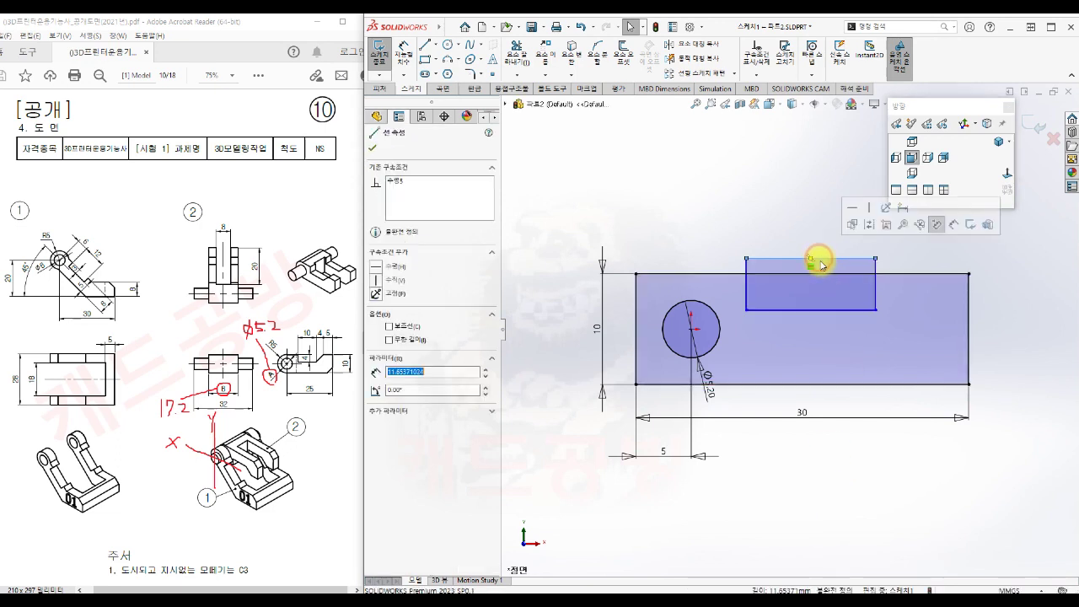
{"action": "left_click", "coordinate": [823, 273], "text": "ctrl"}
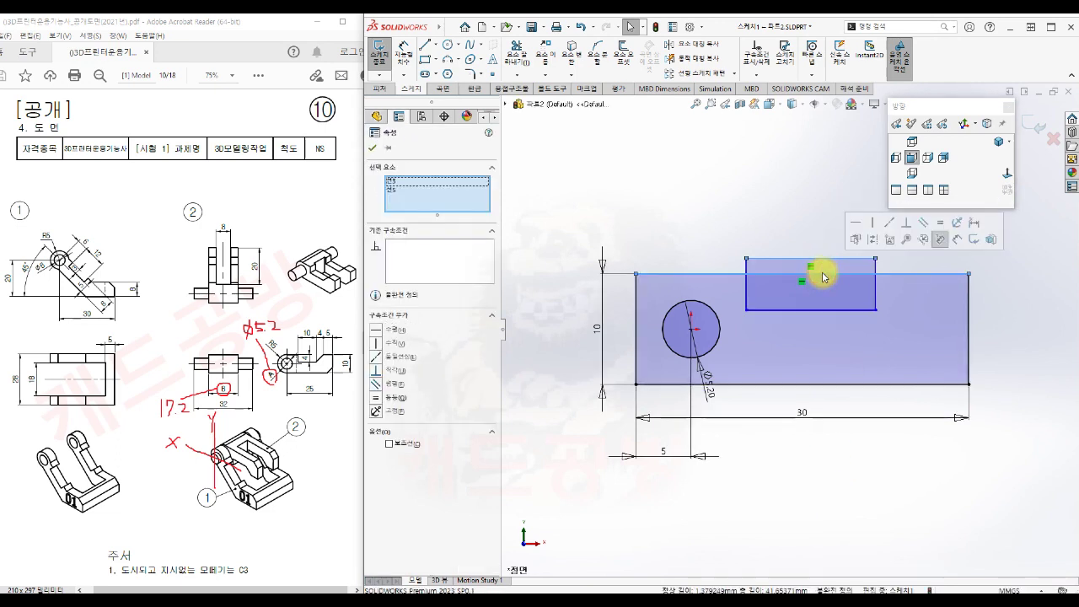
{"action": "left_click", "coordinate": [873, 224]}
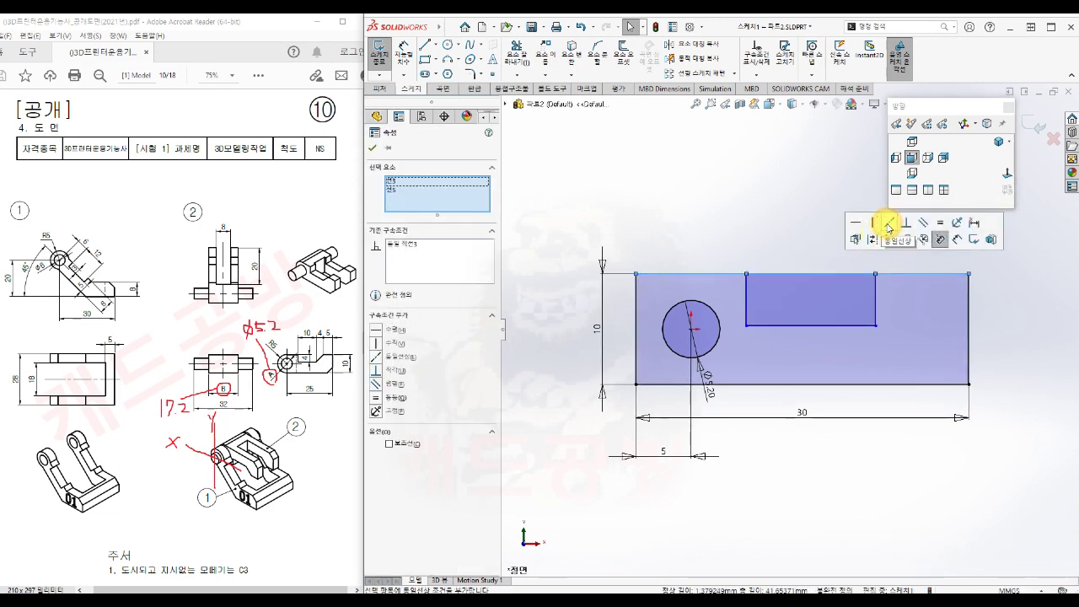
{"action": "left_click", "coordinate": [773, 237]}
Step: Dimension the notch rectangle 10 mm wide, with its left side 19 mm from the profile's right edge
{"action": "key", "text": "s"}
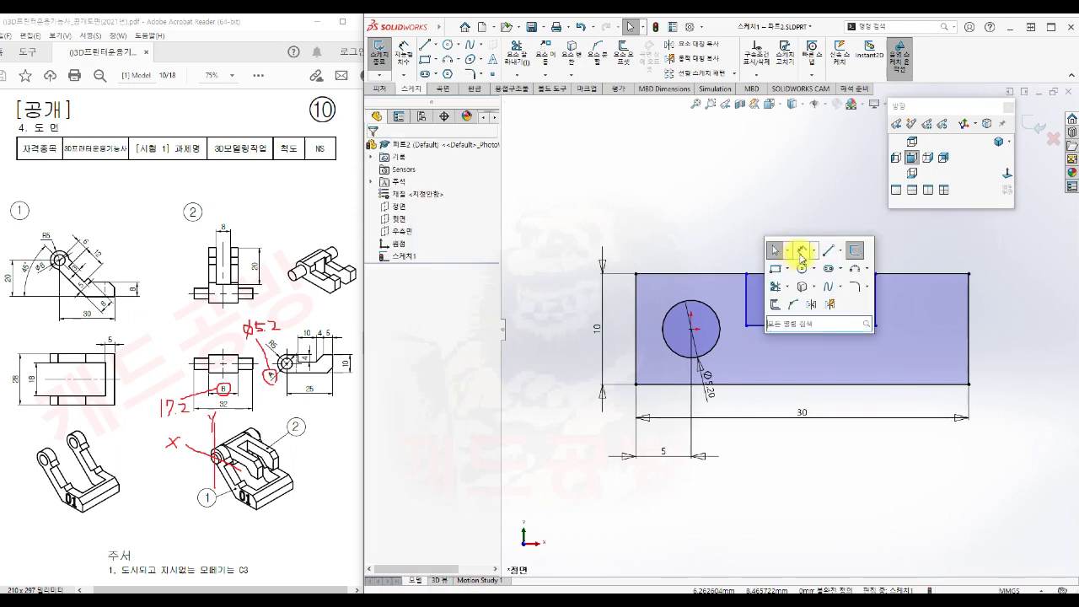
{"action": "left_click", "coordinate": [796, 249]}
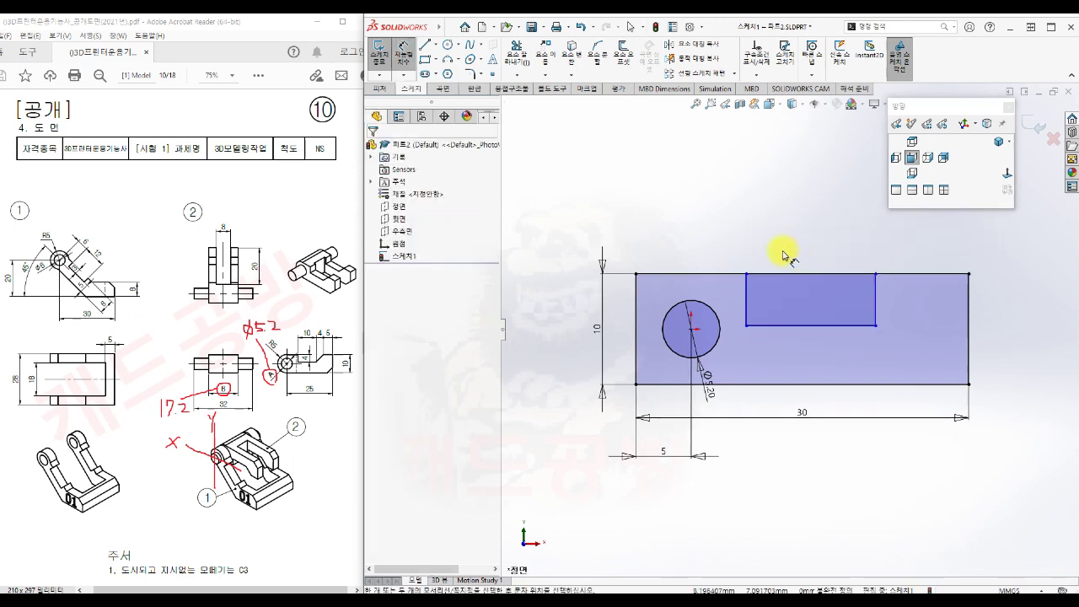
{"action": "left_click", "coordinate": [746, 309]}
{"action": "left_click", "coordinate": [873, 306]}
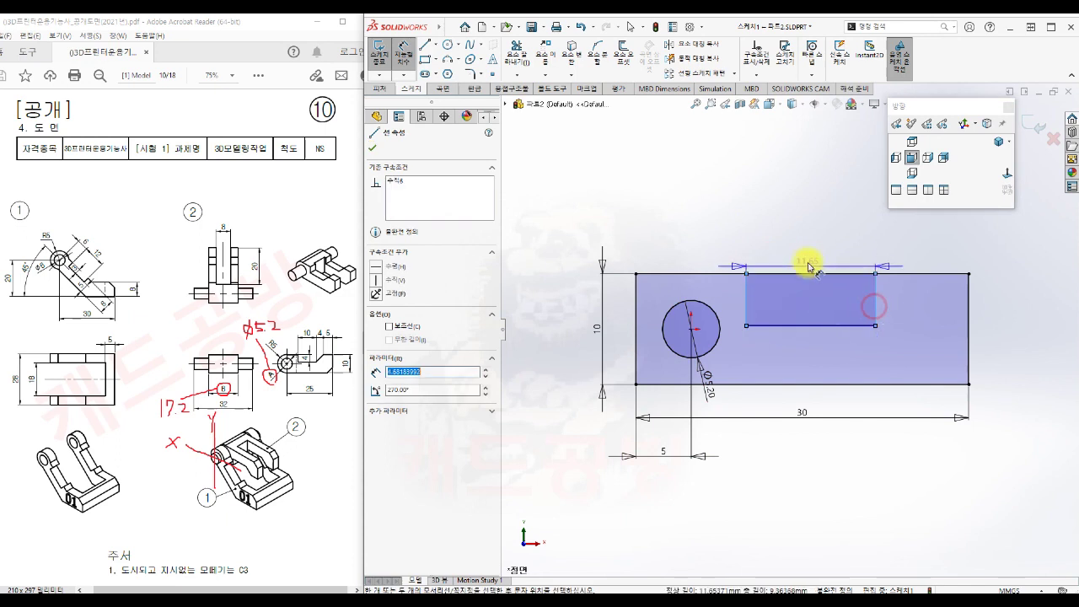
{"action": "left_click", "coordinate": [806, 250]}
{"action": "key", "text": "Return"}
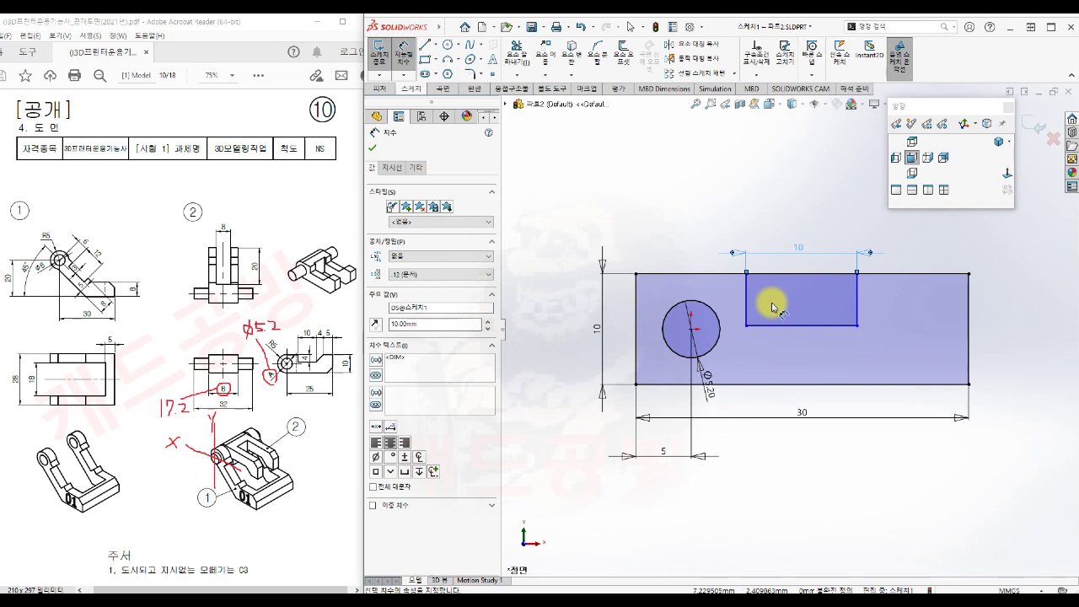
{"action": "left_click", "coordinate": [745, 298]}
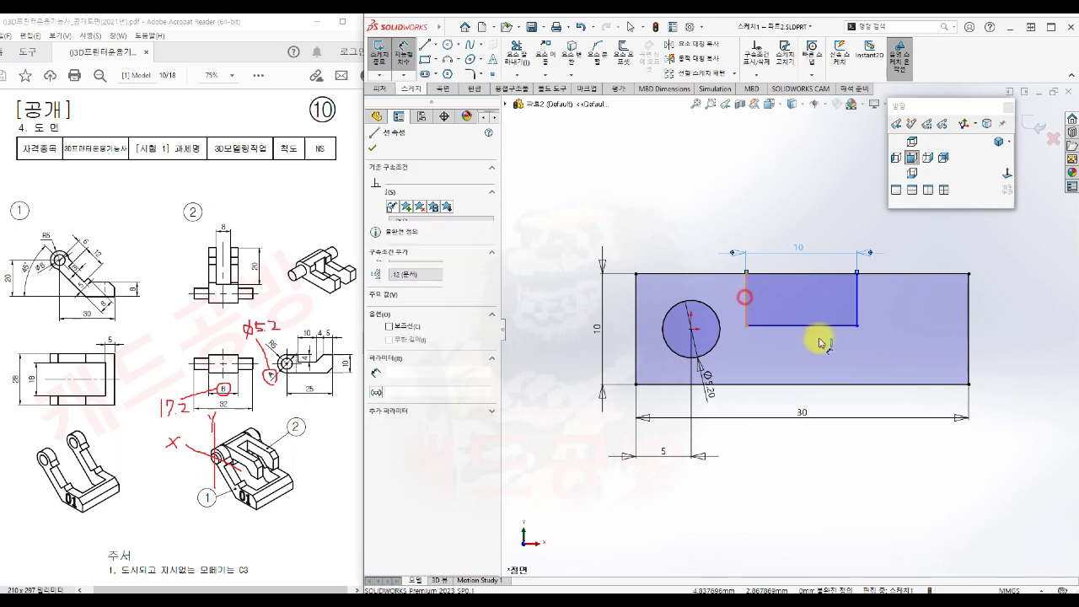
{"action": "left_click", "coordinate": [969, 335]}
{"action": "left_click", "coordinate": [874, 221]}
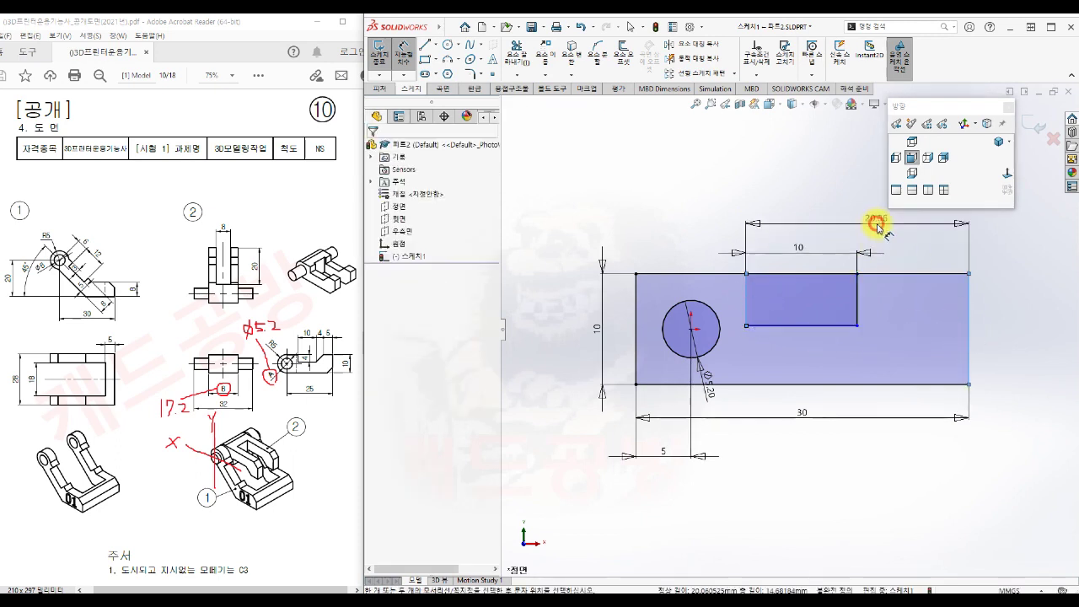
{"action": "type", "text": "19"}
{"action": "key", "text": "Return"}
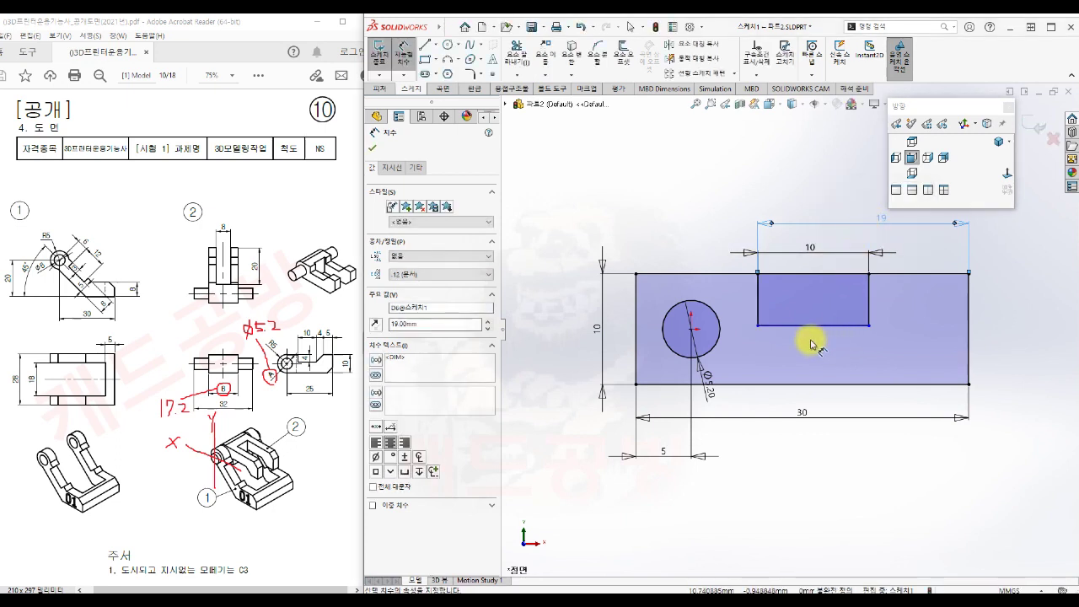
Step: Set the notch rectangle's depth to 4 mm below the profile's upper edge
{"action": "left_click", "coordinate": [796, 274]}
{"action": "left_click", "coordinate": [795, 324]}
{"action": "left_click", "coordinate": [897, 309]}
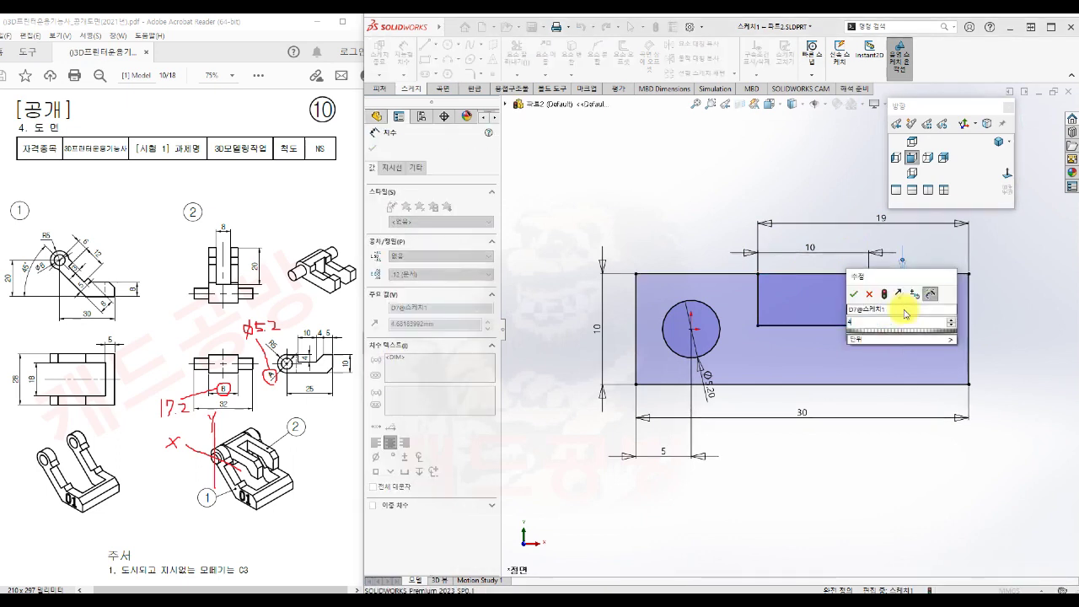
{"action": "type", "text": "4"}
{"action": "key", "text": "Return"}
{"action": "key", "text": "Escape"}
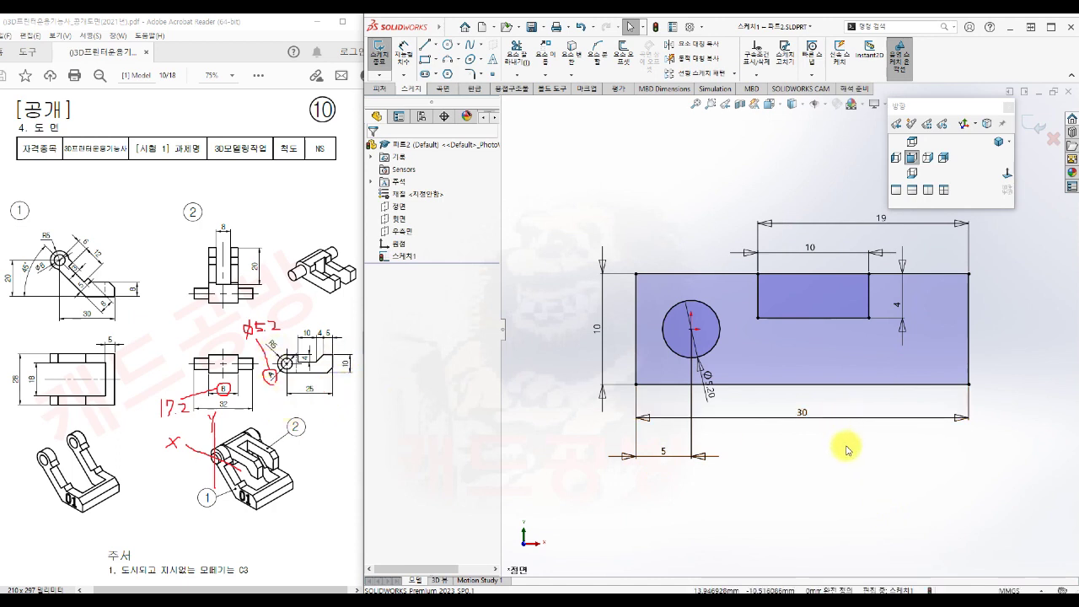
Step: Exit the sketch and extrude only its circle region as a boss, 32 mm with the mid-plane (중간 평면) end condition
{"action": "key", "text": "s"}
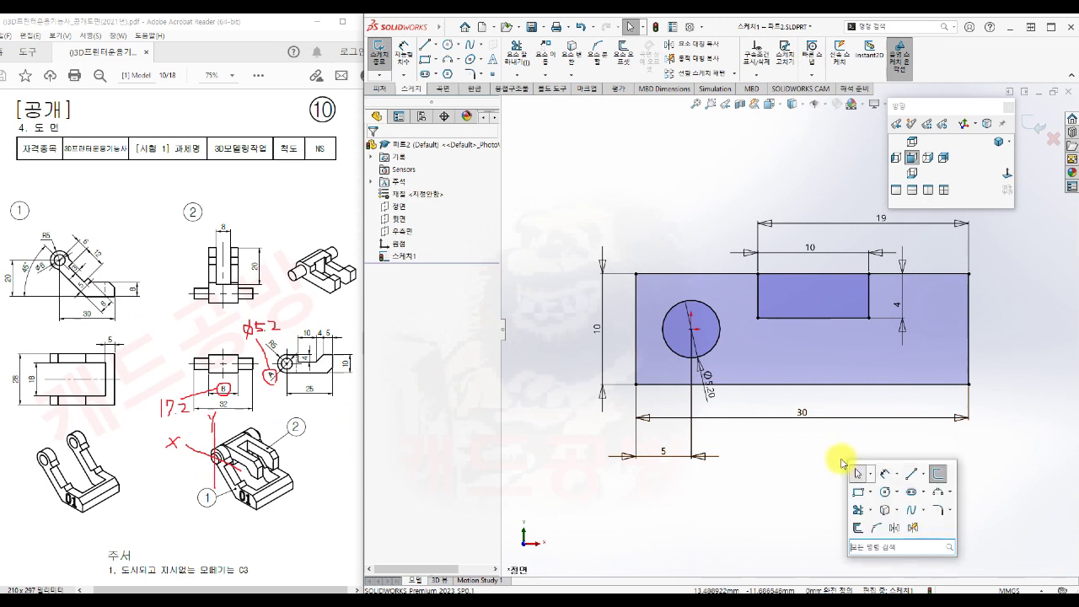
{"action": "left_click", "coordinate": [935, 477]}
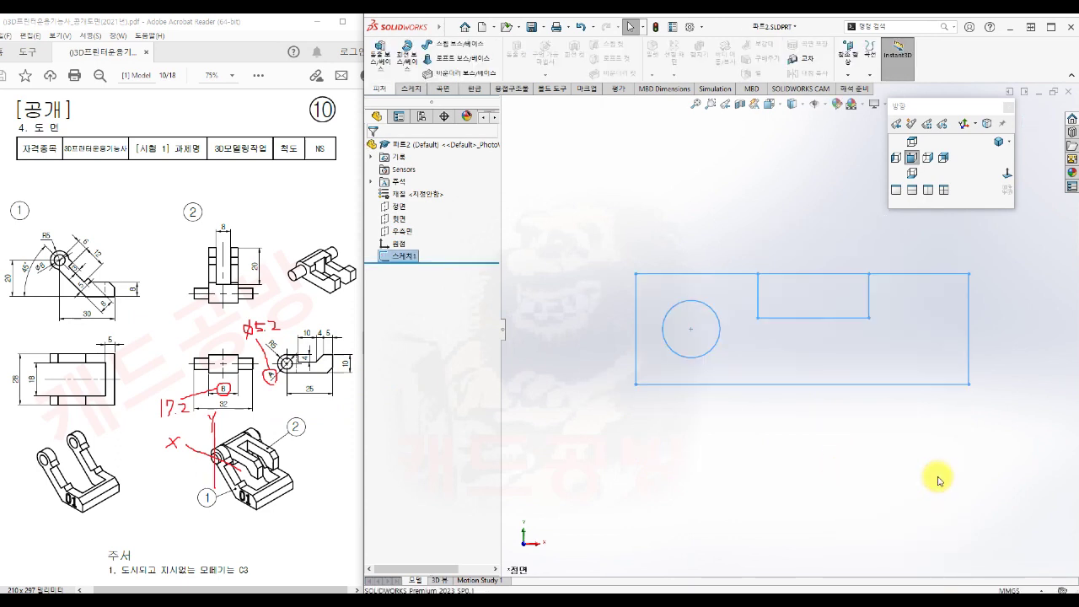
{"action": "left_click", "coordinate": [938, 480]}
{"action": "key", "text": "s"}
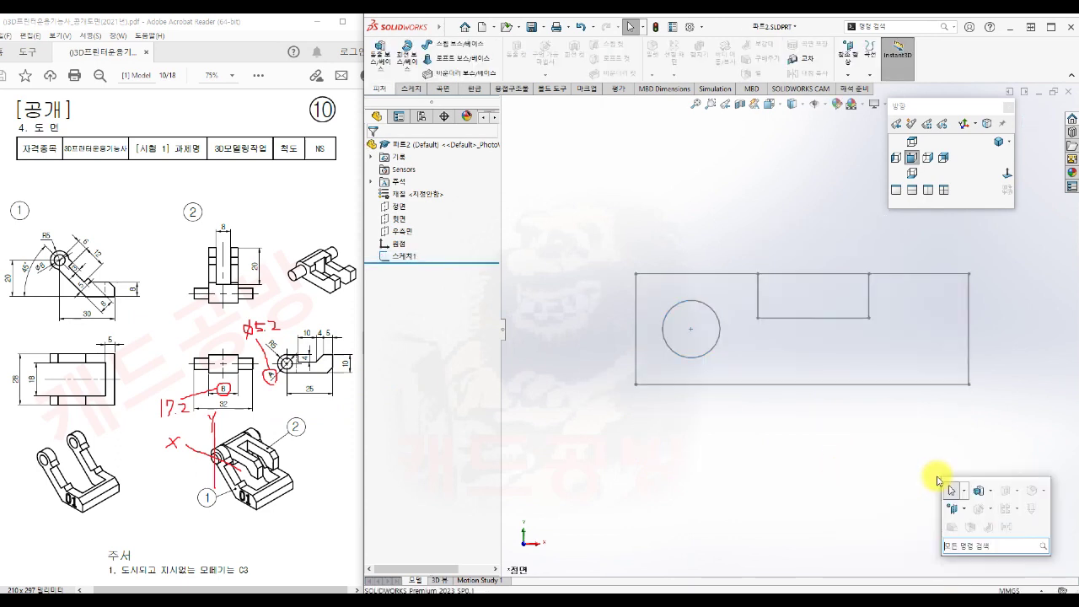
{"action": "left_click", "coordinate": [983, 497]}
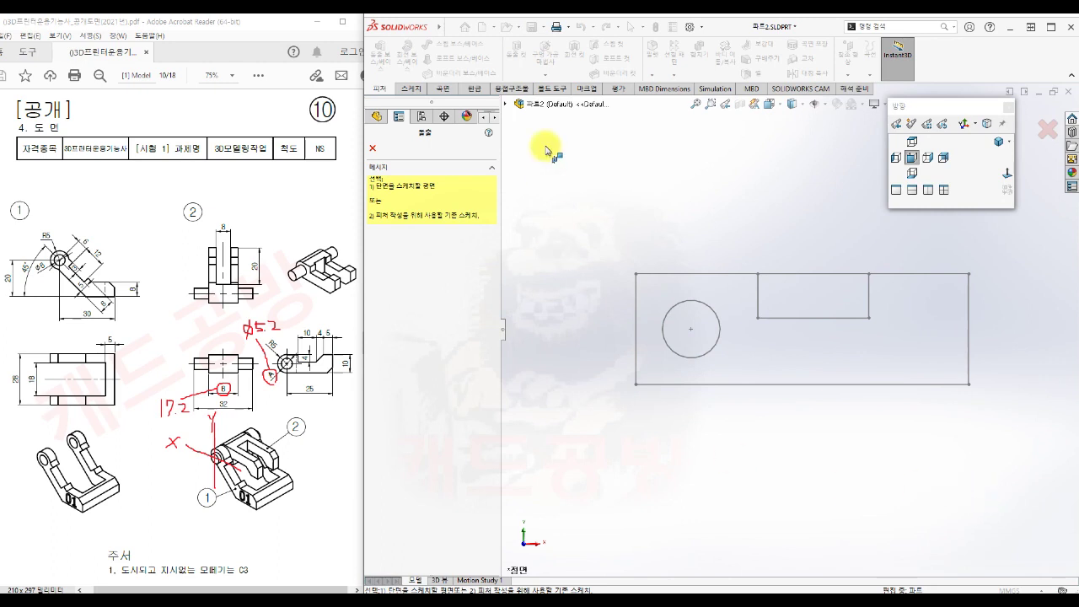
{"action": "left_click", "coordinate": [504, 104]}
{"action": "left_click", "coordinate": [547, 215]}
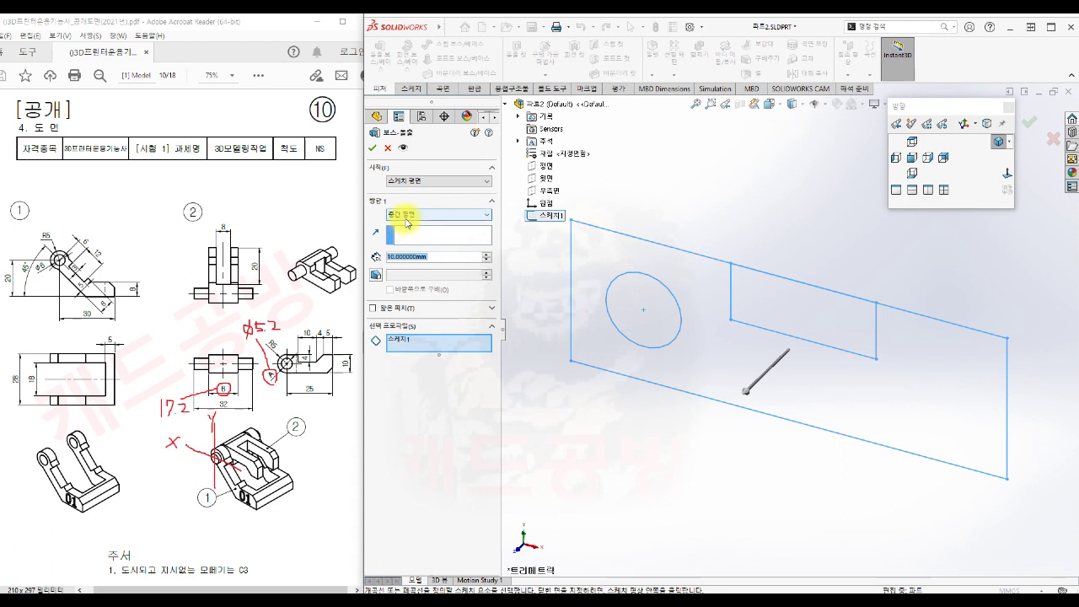
{"action": "type", "text": "32"}
{"action": "left_click", "coordinate": [636, 316]}
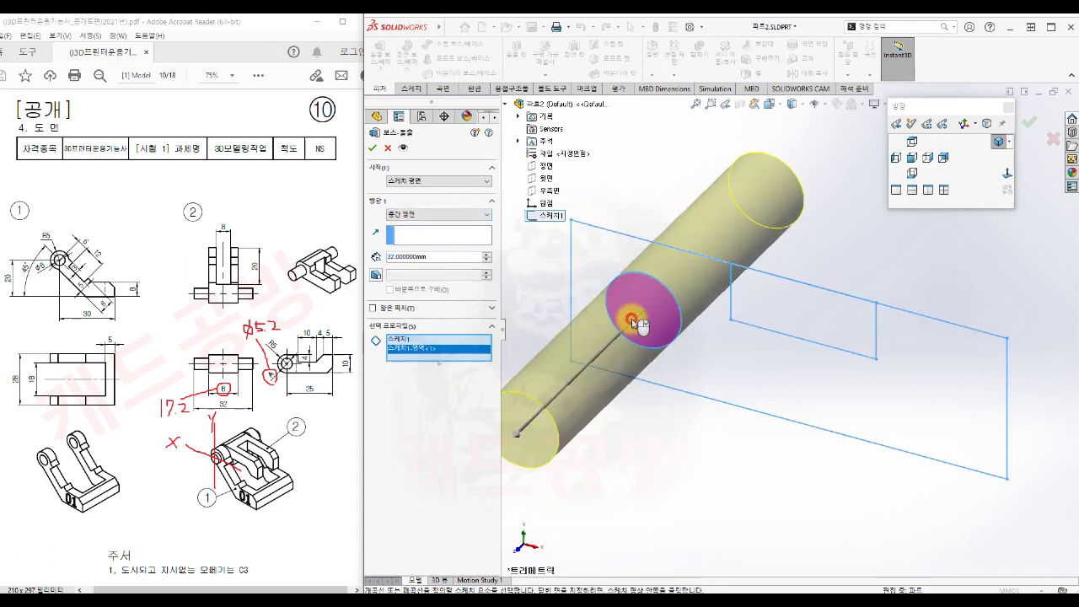
{"action": "middle_click_drag", "start_coordinate": [665, 469], "coordinate": [681, 354]}
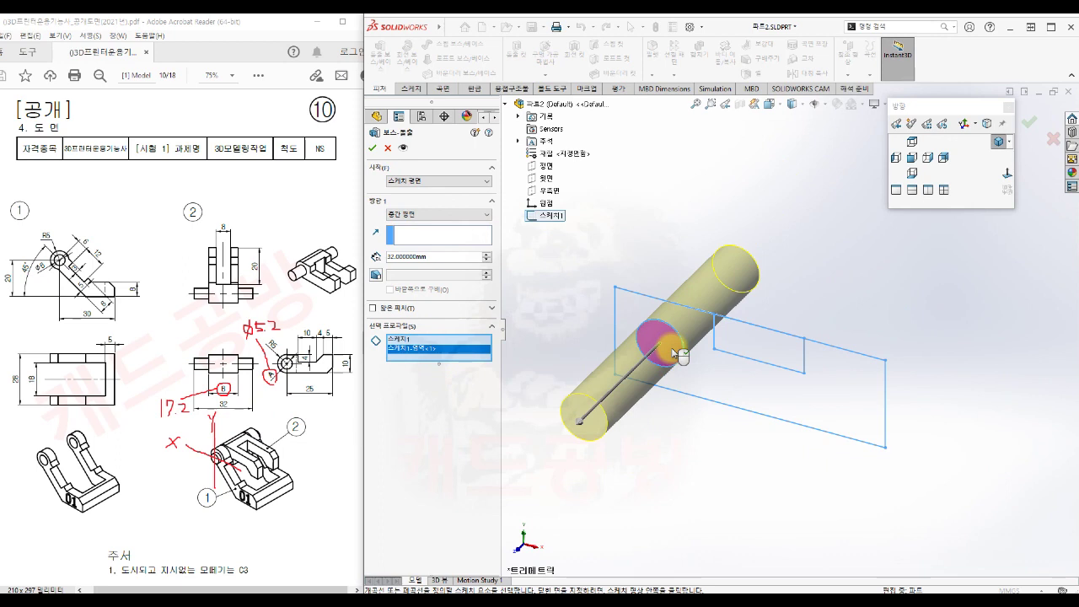
{"action": "left_click", "coordinate": [373, 149]}
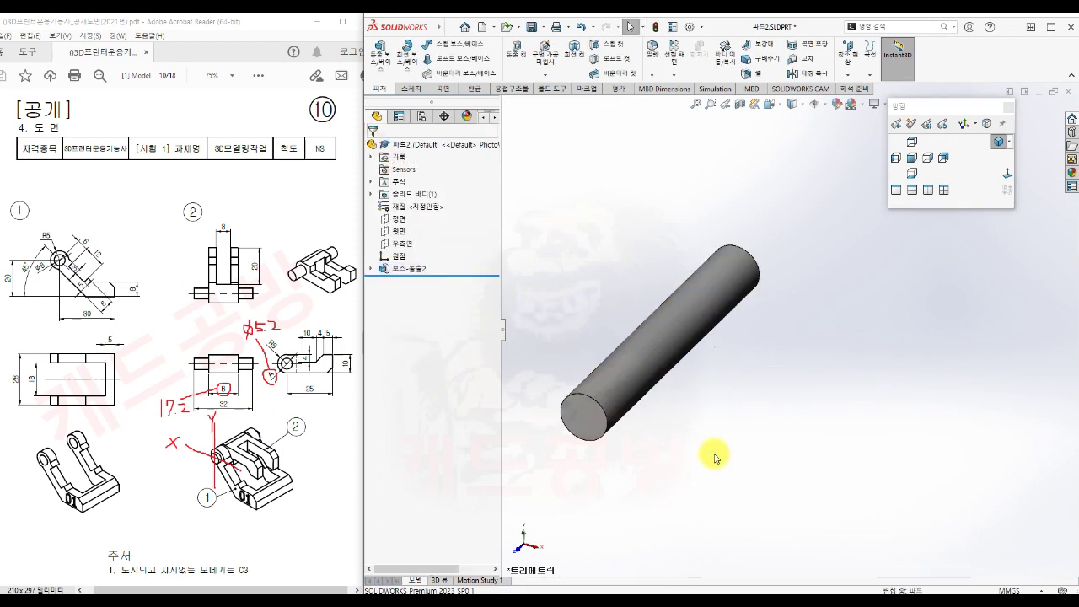
Step: Reuse the same sketch to extrude the notched profile region 17.2 mm about the mid plane, merged with the pin
{"action": "key", "text": "s"}
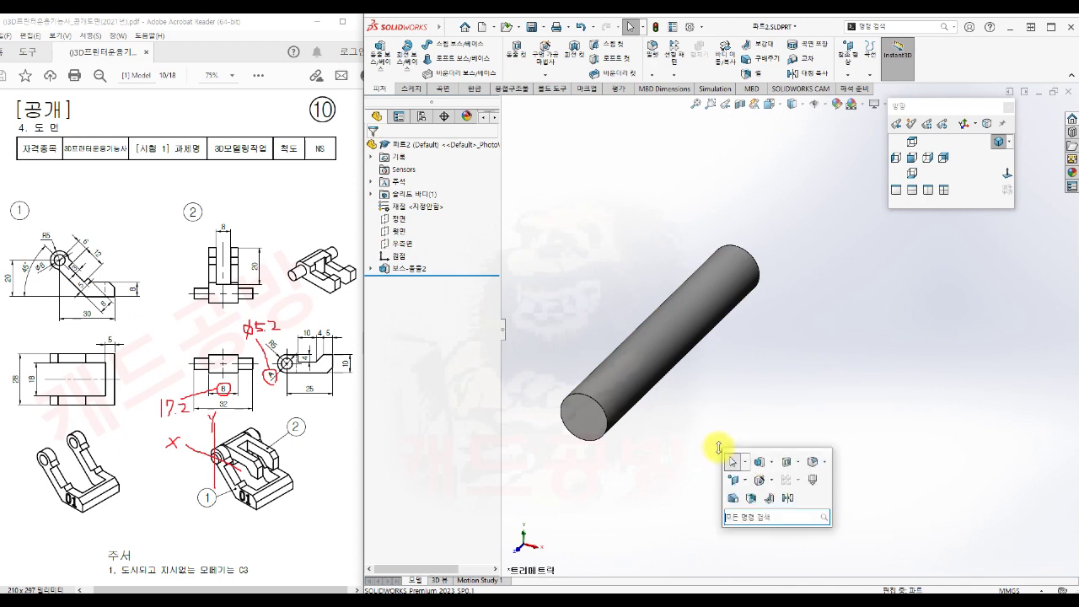
{"action": "left_click", "coordinate": [762, 461]}
{"action": "left_click", "coordinate": [518, 228]}
{"action": "left_click", "coordinate": [562, 243]}
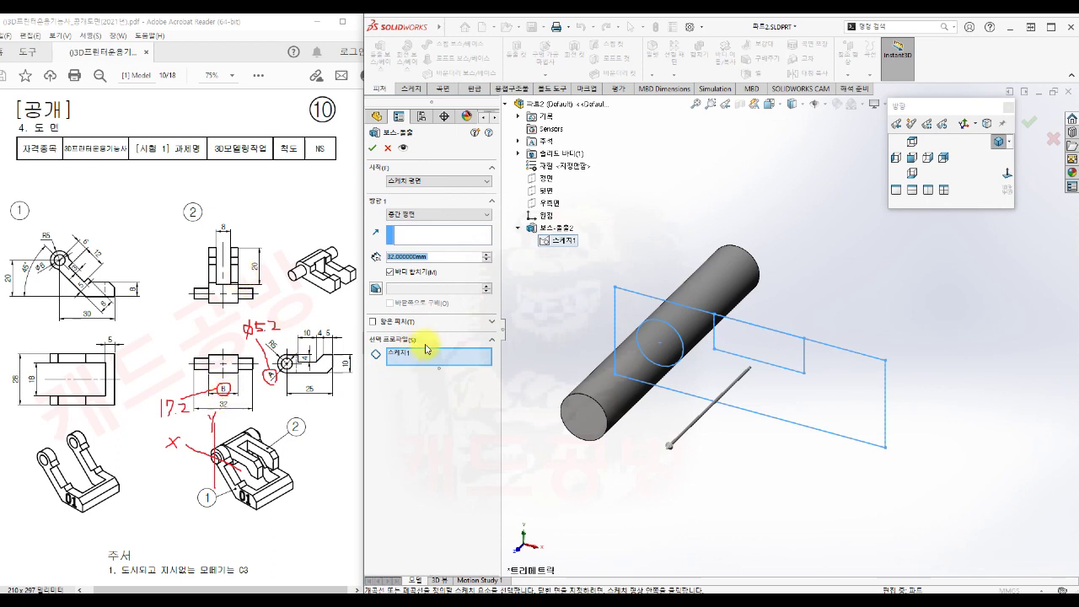
{"action": "type", "text": "17.2"}
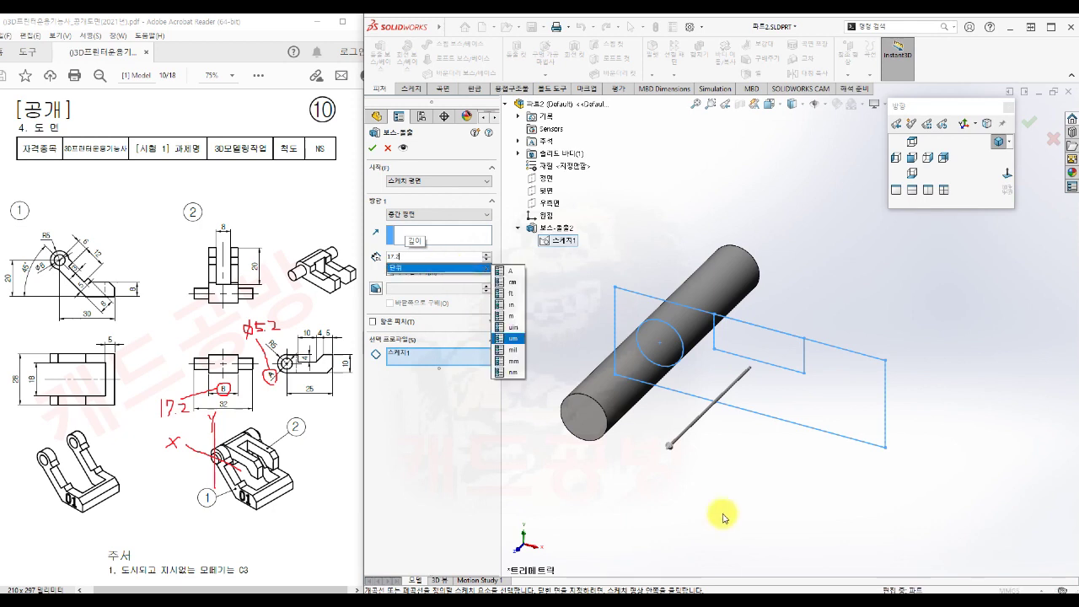
{"action": "left_click", "coordinate": [751, 520]}
{"action": "left_click", "coordinate": [830, 403]}
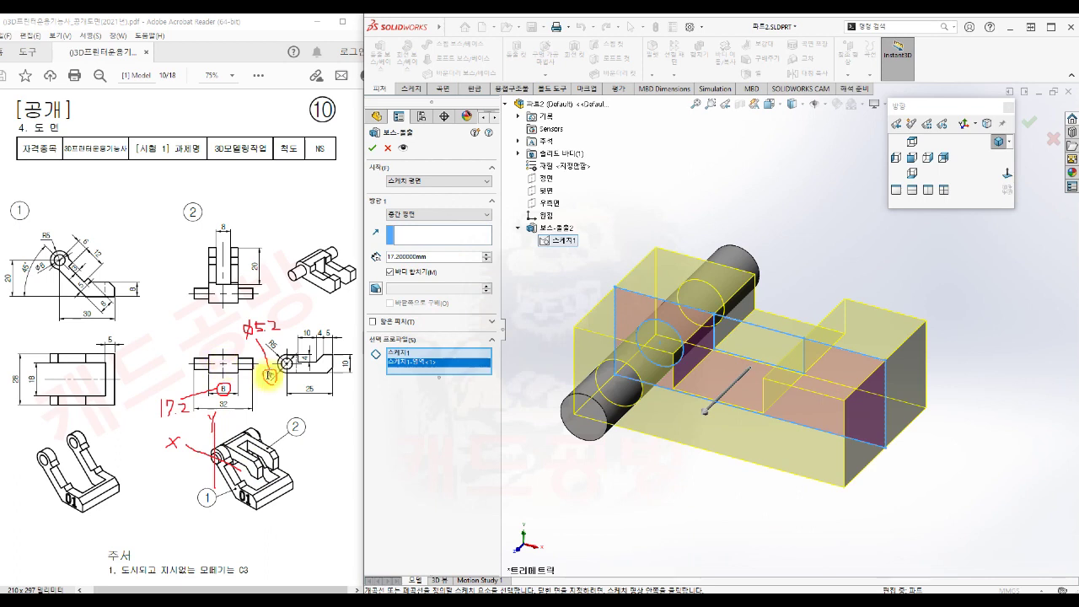
{"action": "left_click", "coordinate": [376, 149]}
{"action": "scroll", "coordinate": [766, 506], "scroll_direction": "up", "scroll_amount": 2}
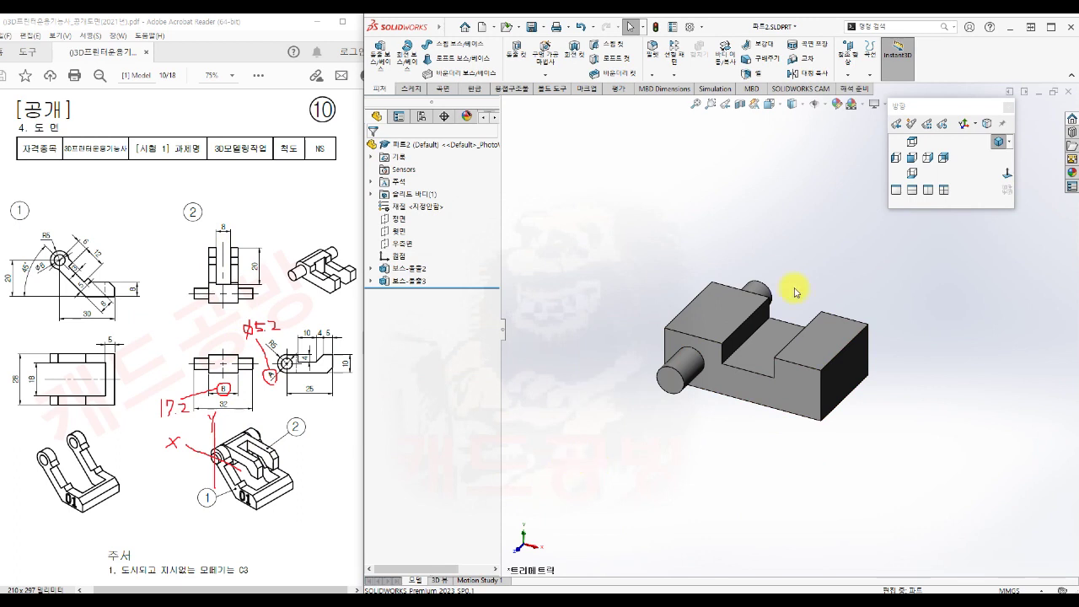
Step: Sketch a corner rectangle about 24.25 mm by 8.3 mm on the body's upper end face, running past its end edge
{"action": "left_click", "coordinate": [814, 342]}
{"action": "left_click", "coordinate": [868, 310]}
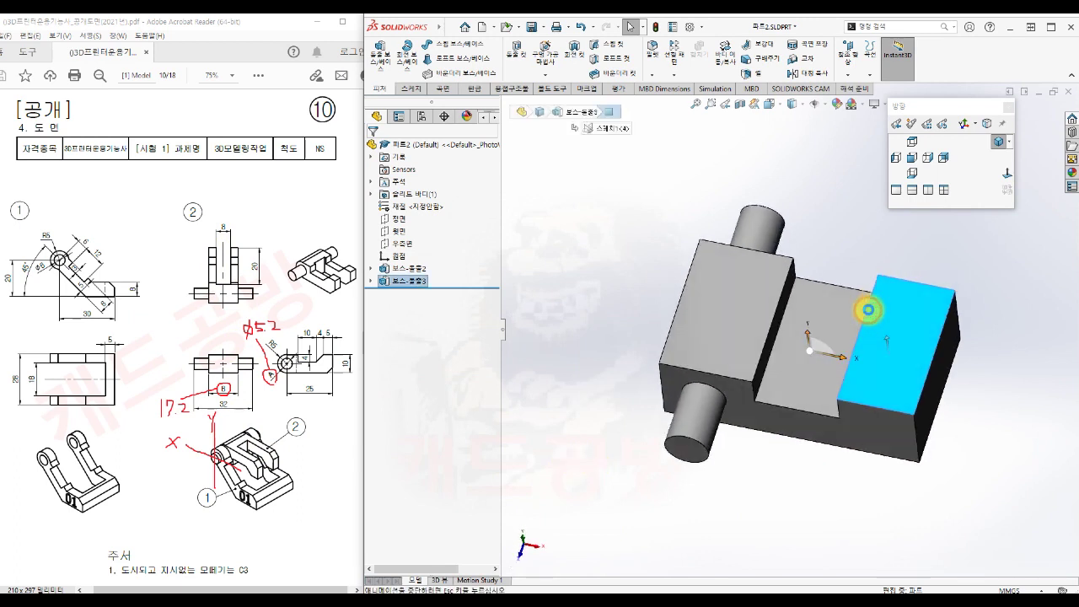
{"action": "key", "text": "s"}
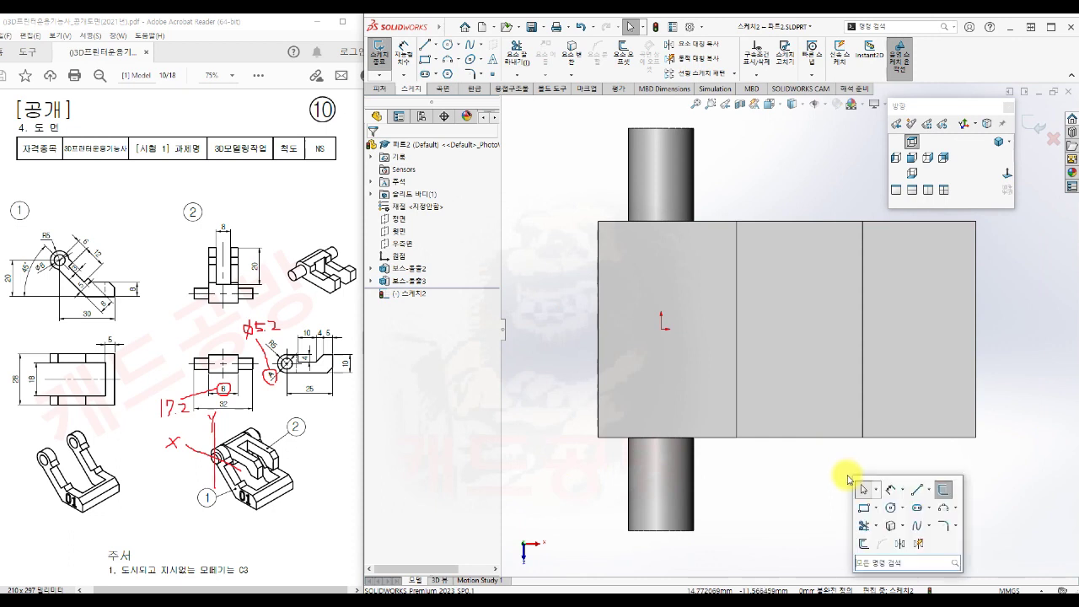
{"action": "left_click", "coordinate": [861, 499]}
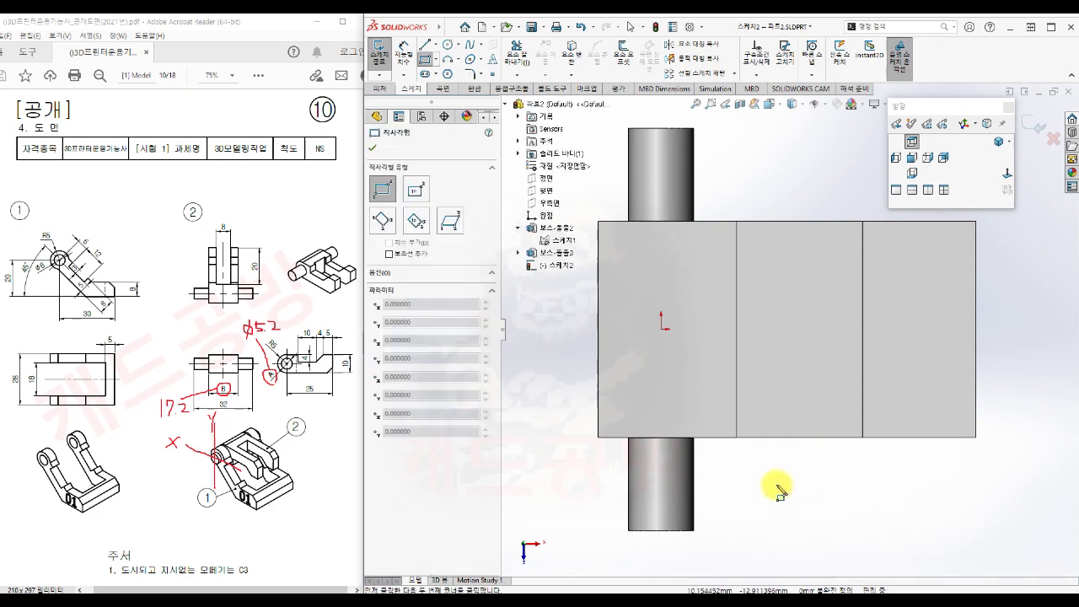
{"action": "left_click", "coordinate": [687, 282]}
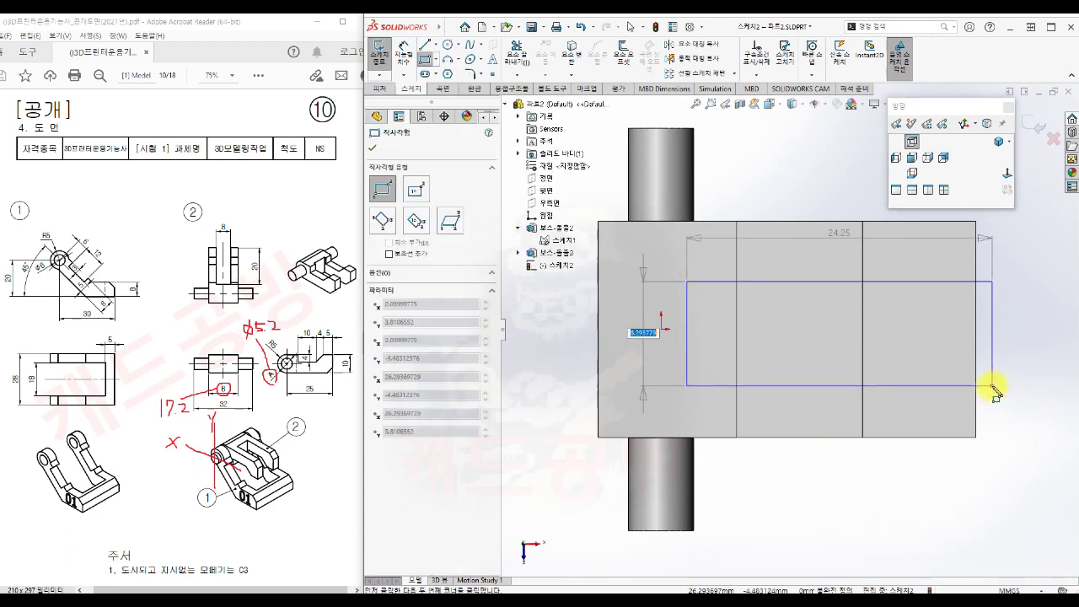
{"action": "left_click", "coordinate": [992, 386]}
{"action": "key", "text": "Escape"}
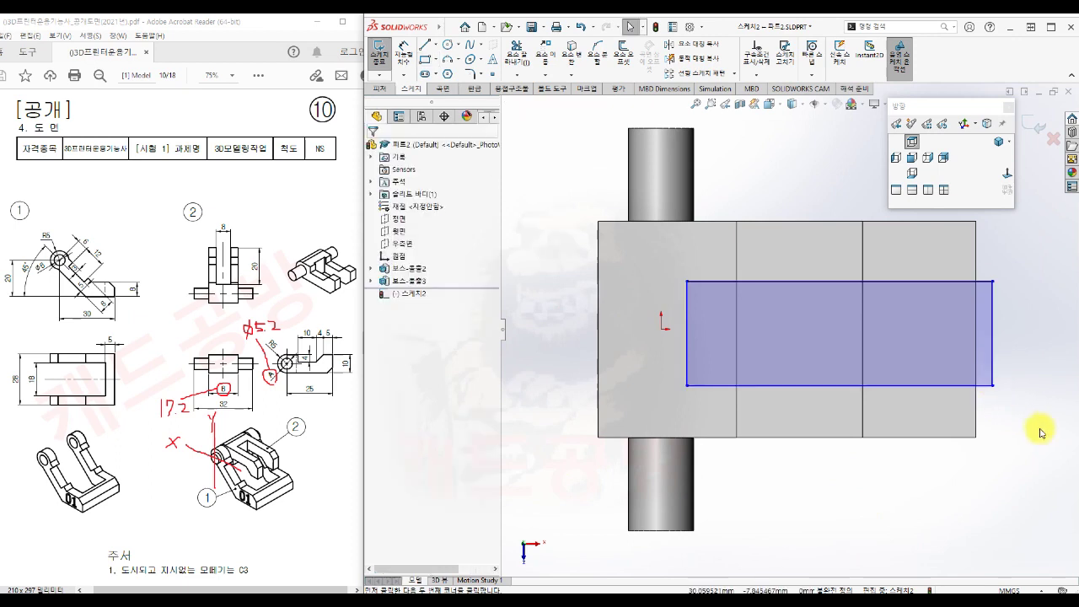
Step: Align the midpoint of the rectangle's outer side horizontally with the origin, and make that side collinear with the body's end edge
{"action": "left_click", "coordinate": [992, 334]}
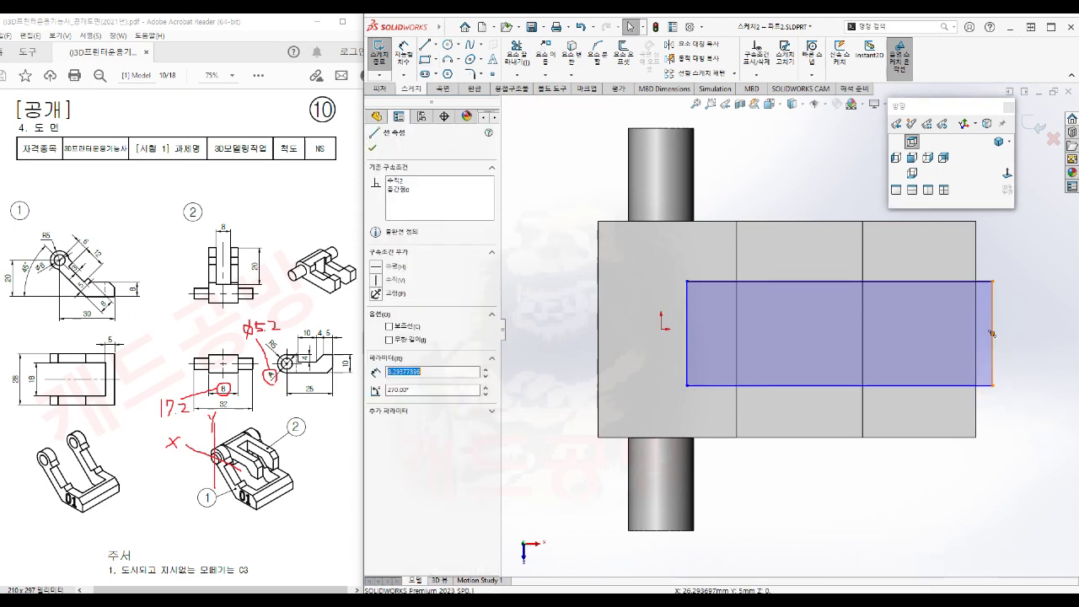
{"action": "left_click", "coordinate": [662, 327], "text": "ctrl"}
{"action": "left_click", "coordinate": [692, 276]}
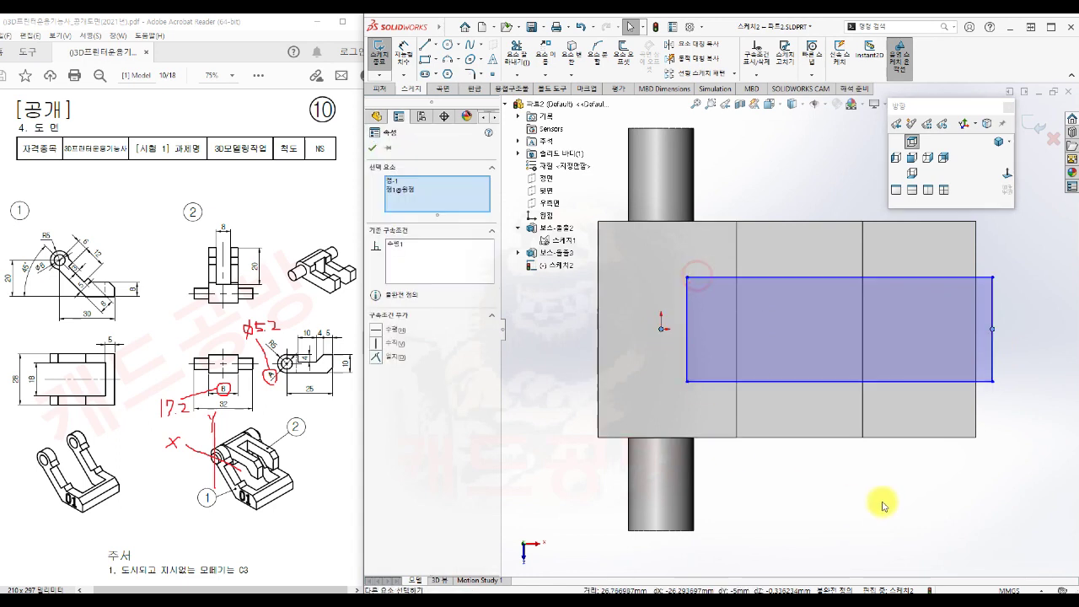
{"action": "left_click", "coordinate": [885, 504]}
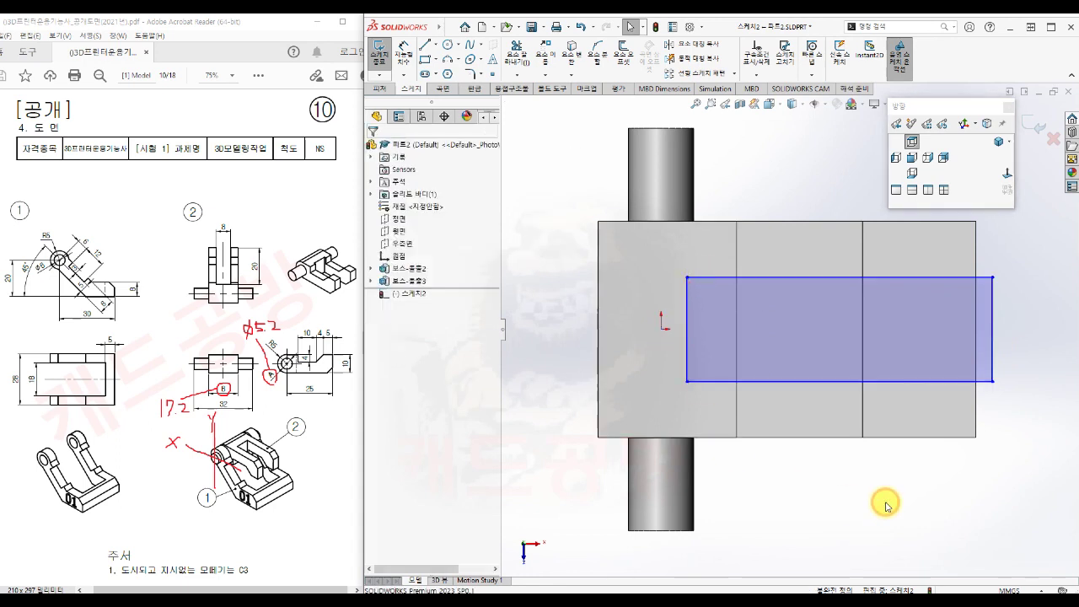
{"action": "left_click", "coordinate": [993, 346]}
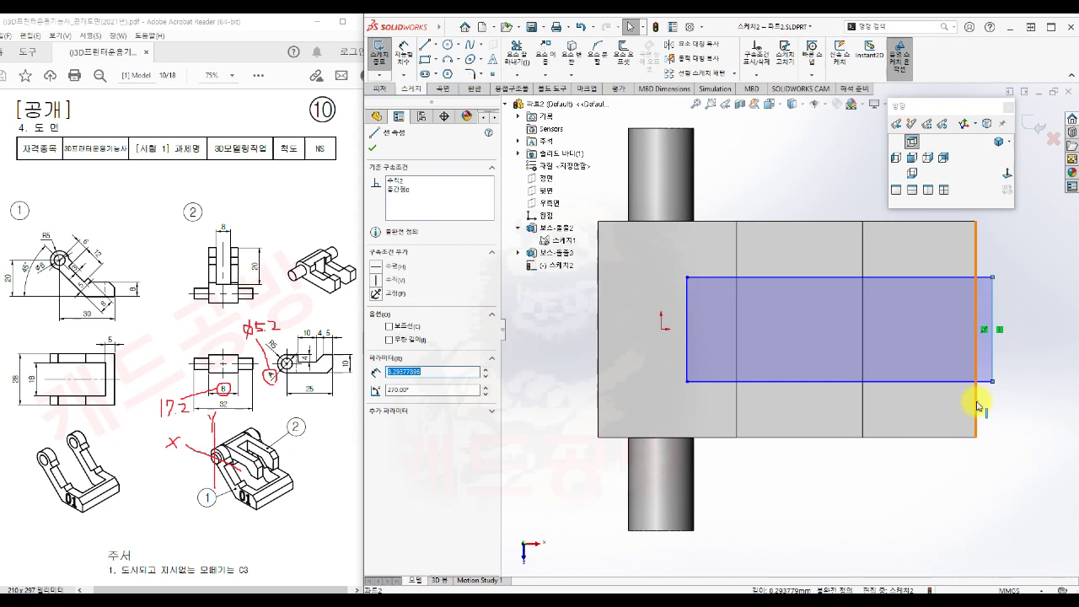
{"action": "left_click", "coordinate": [978, 407], "text": "ctrl"}
{"action": "left_click", "coordinate": [934, 351]}
{"action": "key", "text": "Escape"}
Step: Dimension the slot rectangle's width as 8 mm
{"action": "key", "text": "s"}
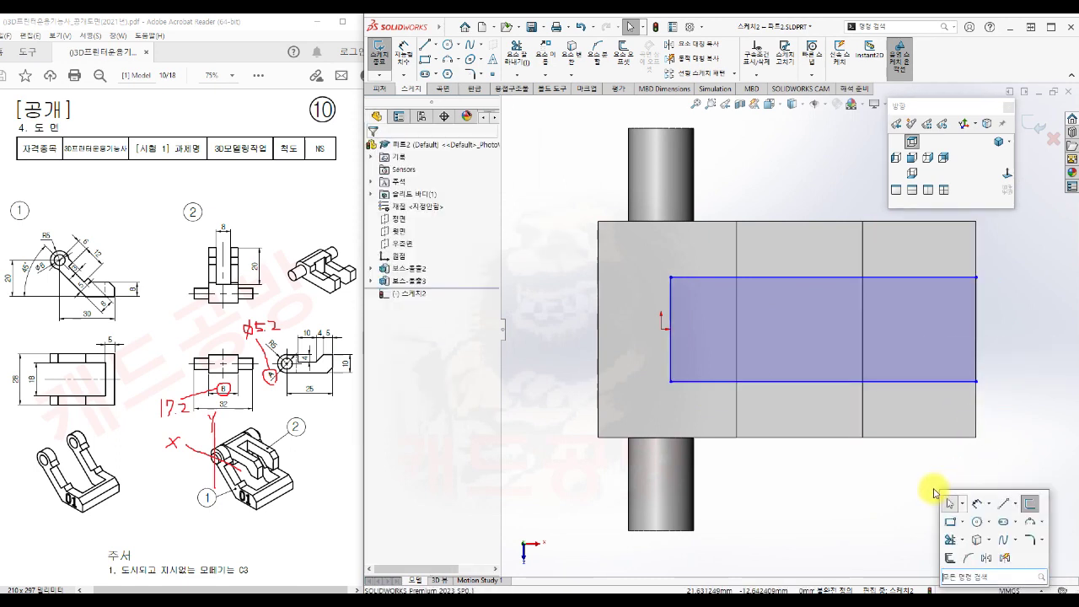
{"action": "left_click", "coordinate": [974, 504]}
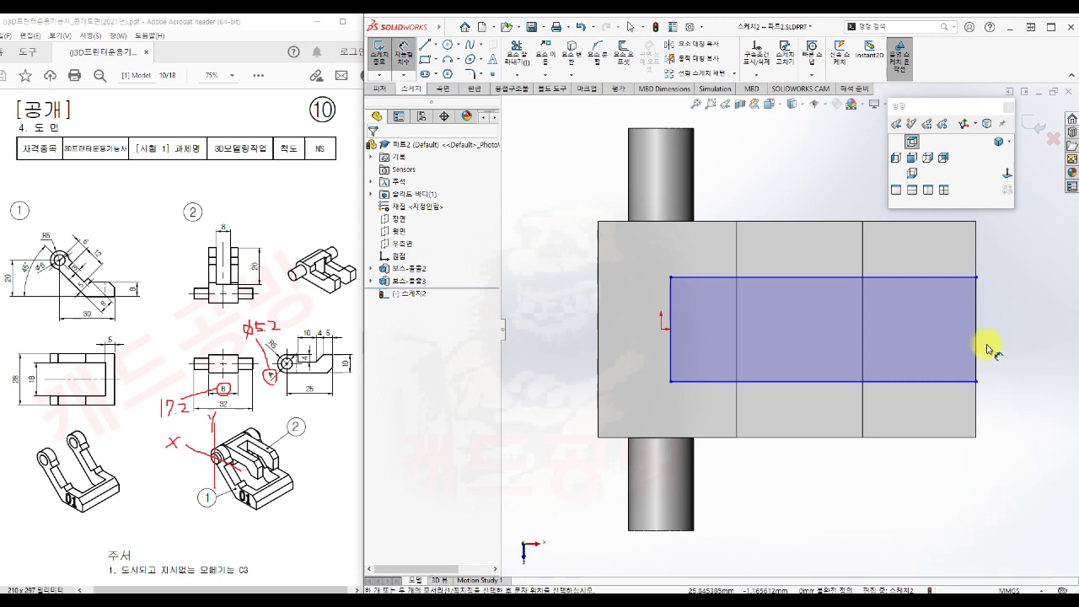
{"action": "left_click", "coordinate": [940, 382]}
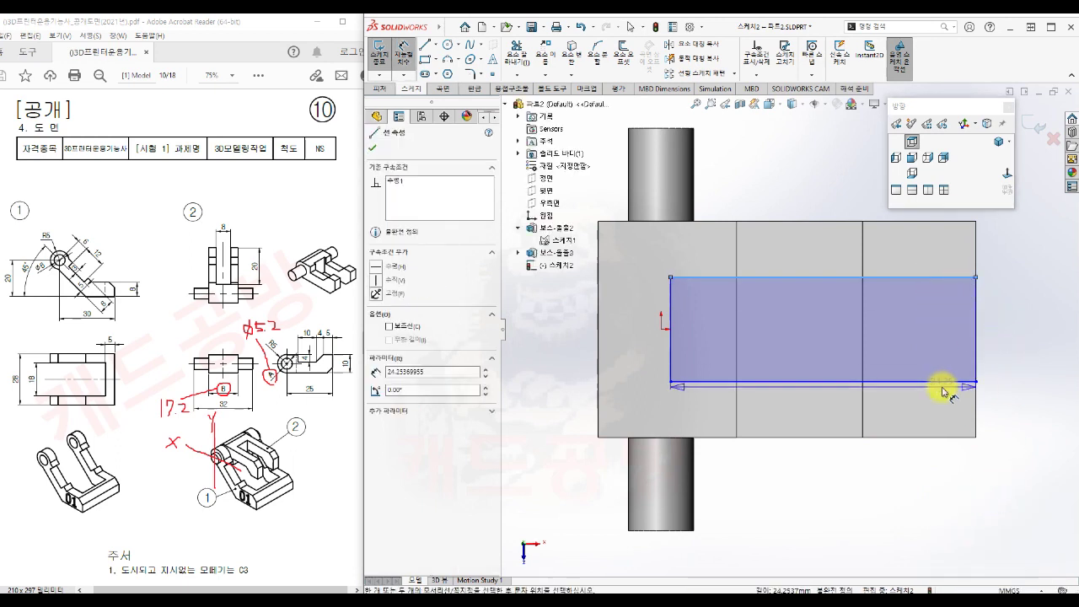
{"action": "left_click", "coordinate": [943, 382]}
{"action": "left_click", "coordinate": [1013, 335]}
{"action": "type", "text": "8"}
{"action": "key", "text": "Return"}
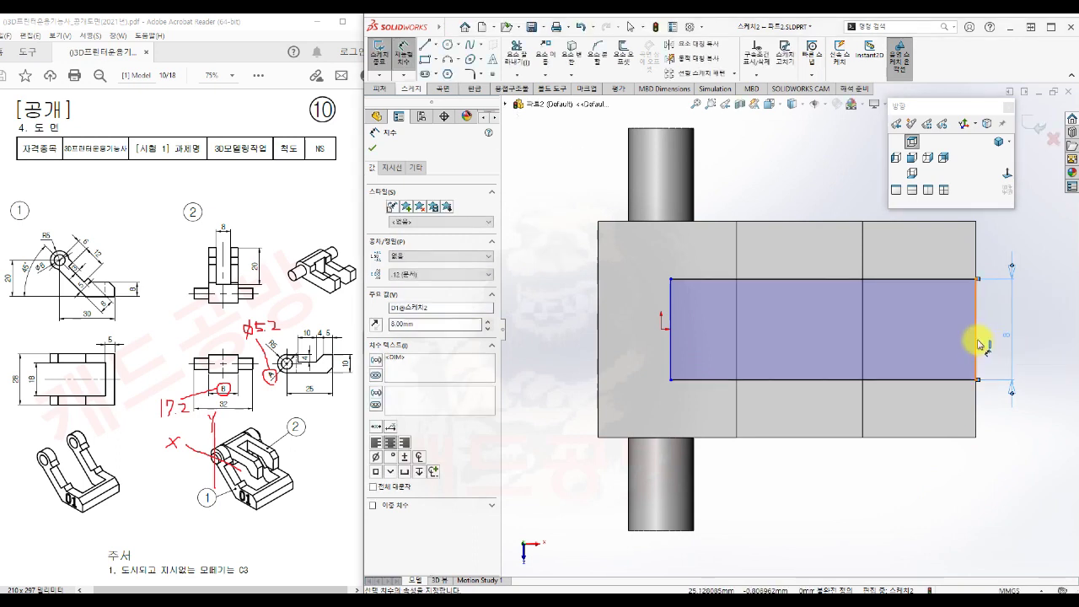
Step: Dimension the slot rectangle's length as 20 mm between its inner and outer sides
{"action": "left_click", "coordinate": [976, 341]}
{"action": "left_click", "coordinate": [674, 348]}
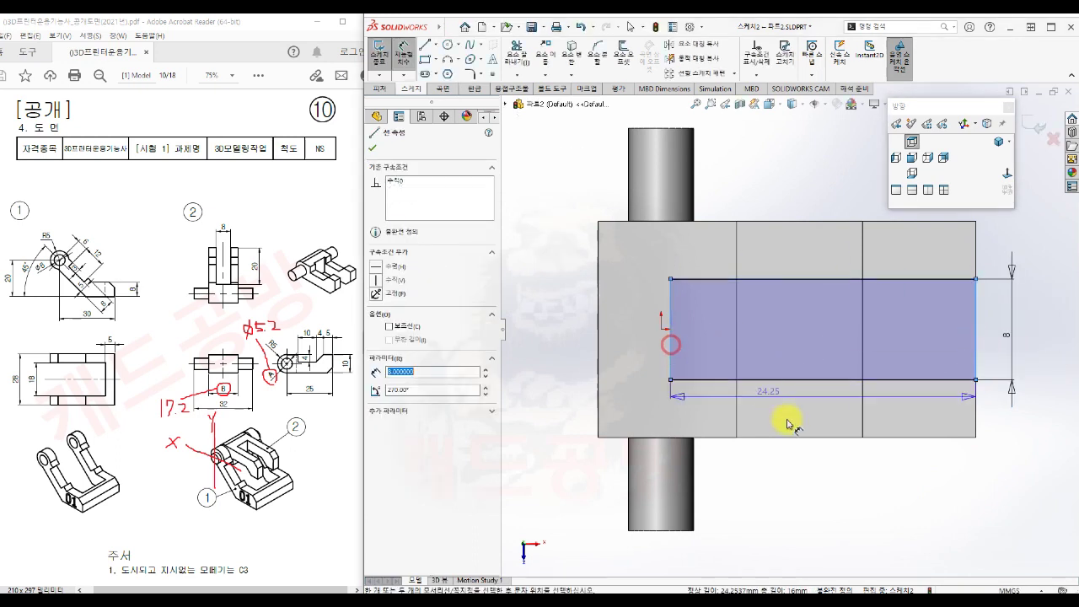
{"action": "left_click", "coordinate": [837, 465]}
{"action": "type", "text": "20"}
{"action": "key", "text": "Return"}
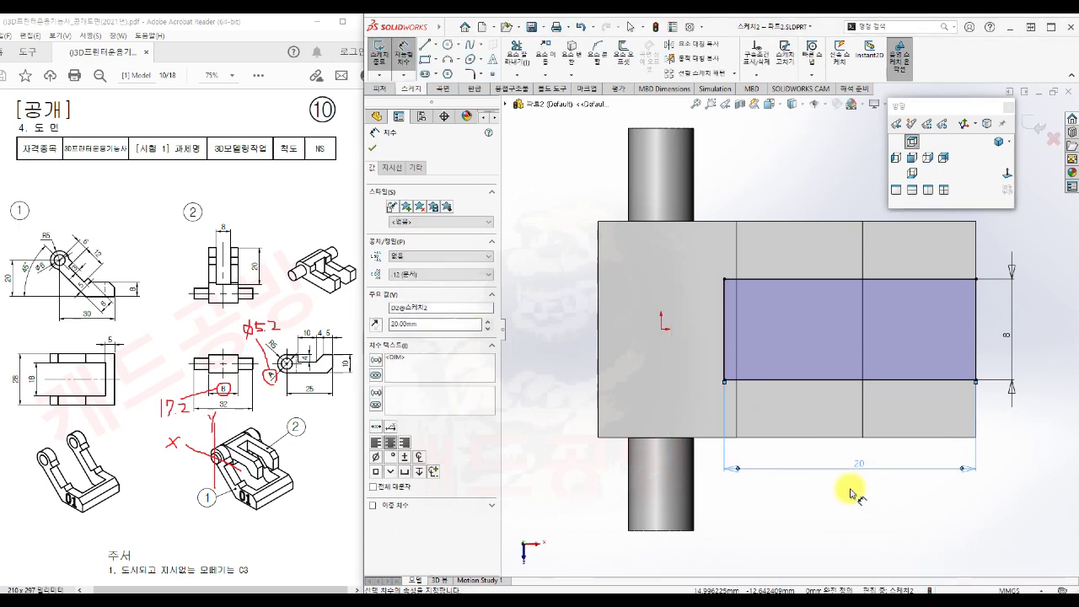
{"action": "key", "text": "Escape"}
Step: Exit the sketch and extrude-cut the slot rectangle with the through-all (관통) end condition to fork the body
{"action": "key", "text": "s"}
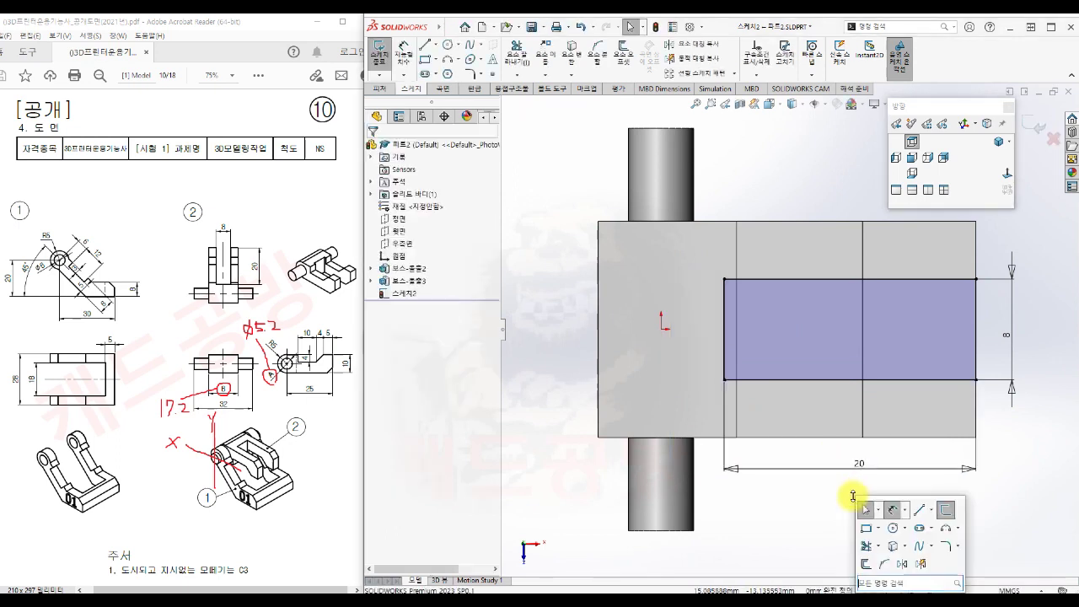
{"action": "left_click", "coordinate": [946, 513]}
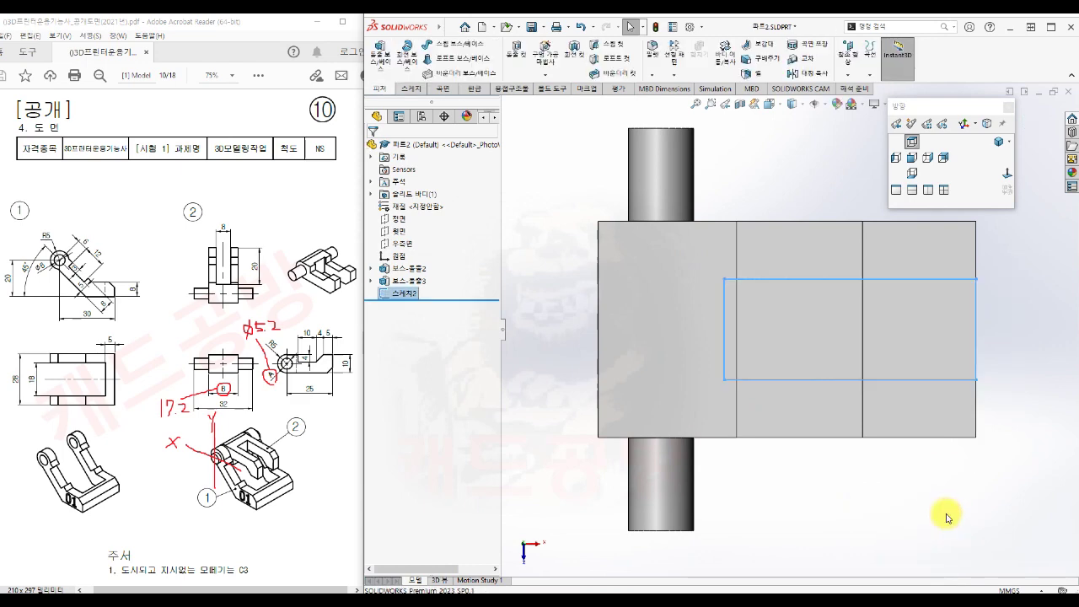
{"action": "key", "text": "s"}
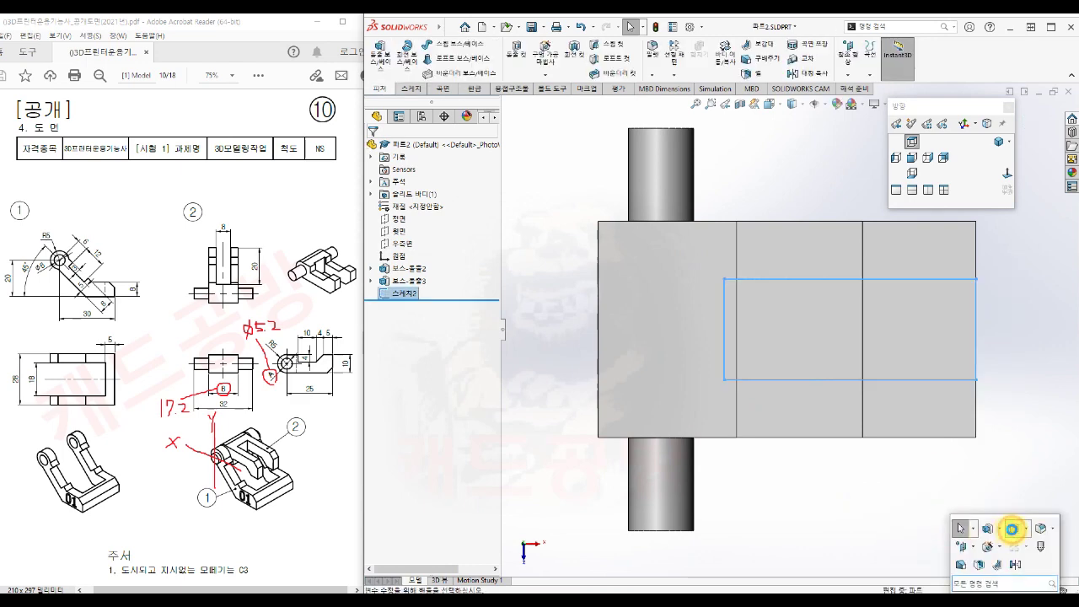
{"action": "left_click", "coordinate": [1011, 529]}
{"action": "left_click", "coordinate": [997, 141]}
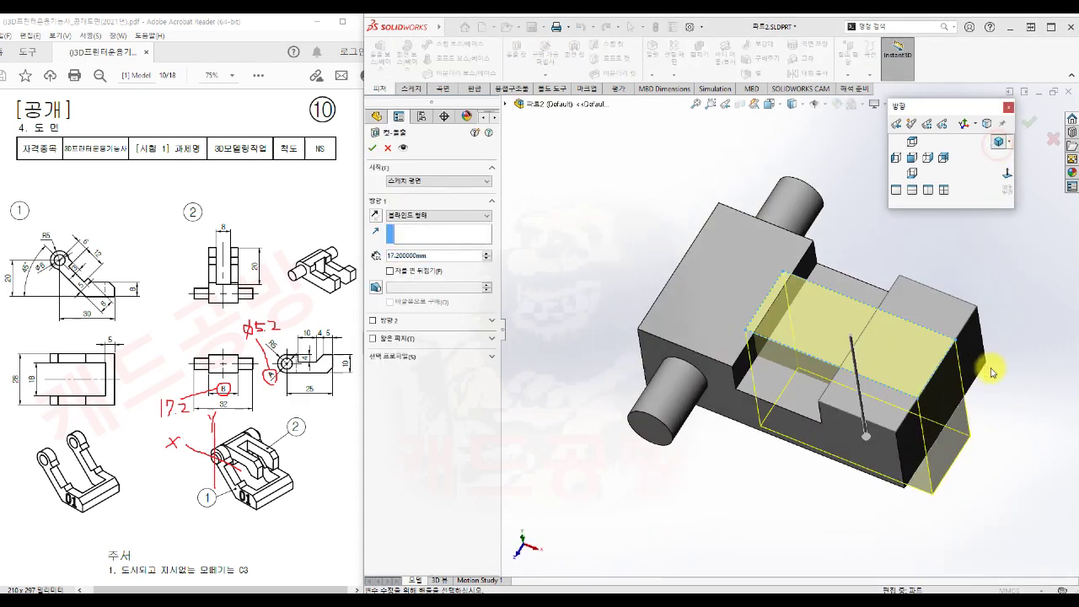
{"action": "left_click", "coordinate": [461, 216]}
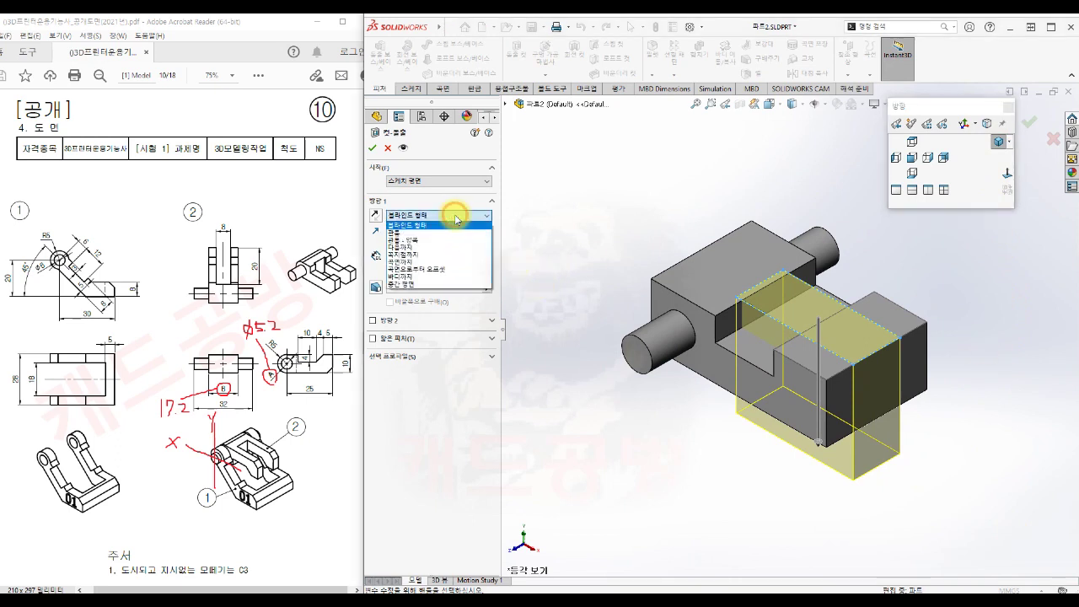
{"action": "left_click", "coordinate": [453, 236]}
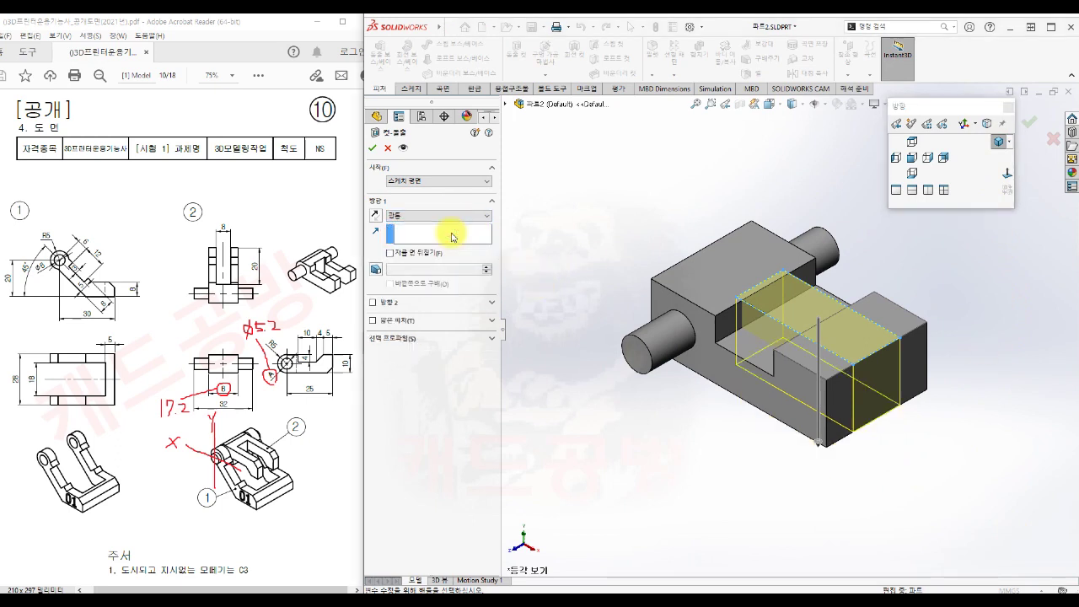
{"action": "left_click", "coordinate": [371, 147]}
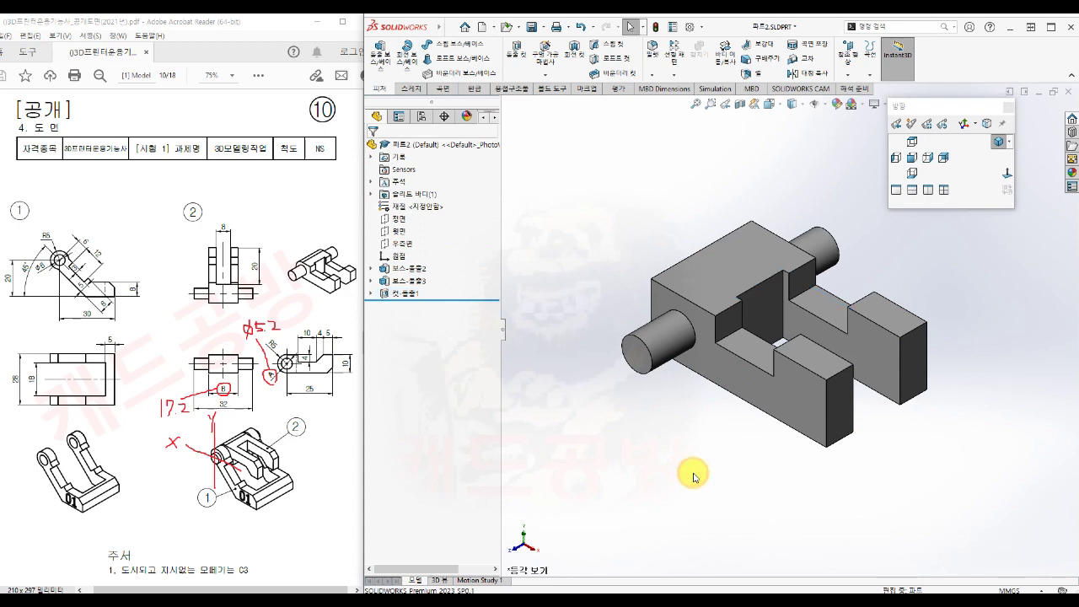
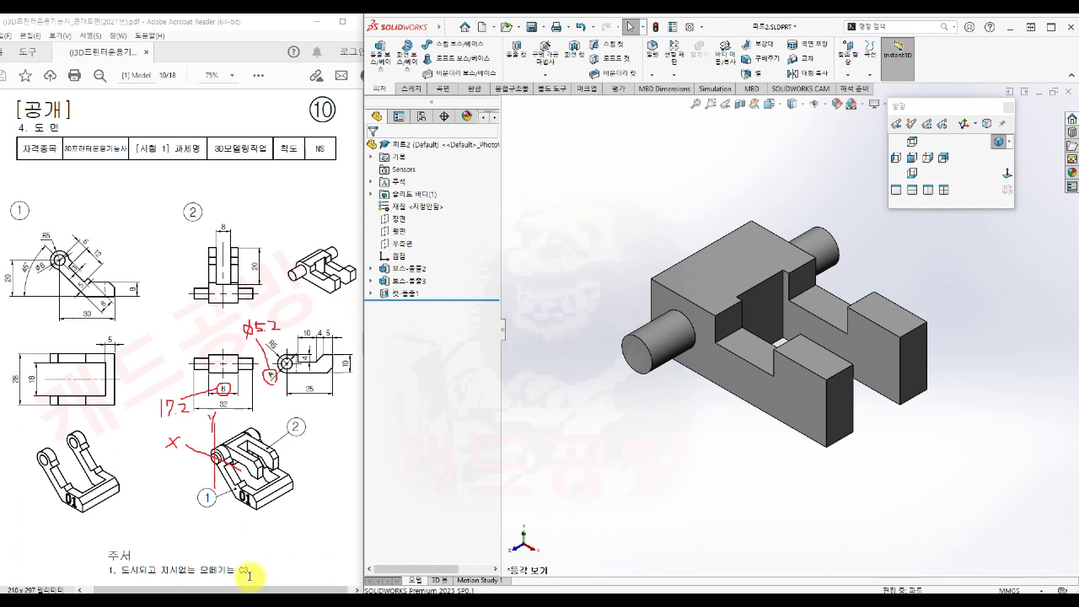
Step: Chamfer the notch-side upper edges of both prong end blocks with the distance-distance type at 4 mm
{"action": "key", "text": "s"}
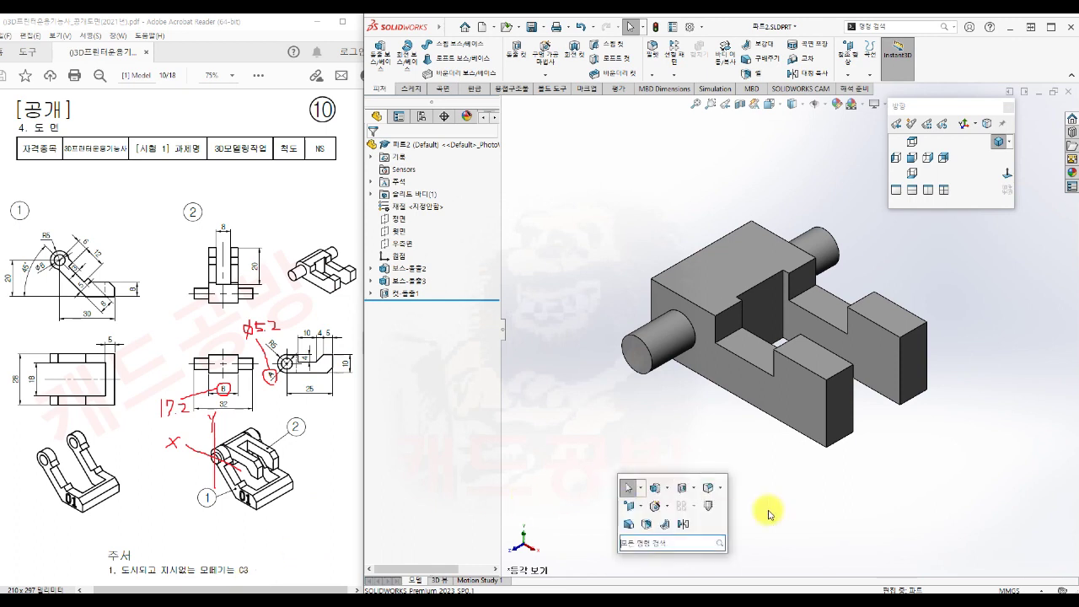
{"action": "left_click", "coordinate": [719, 487]}
{"action": "left_click", "coordinate": [730, 523]}
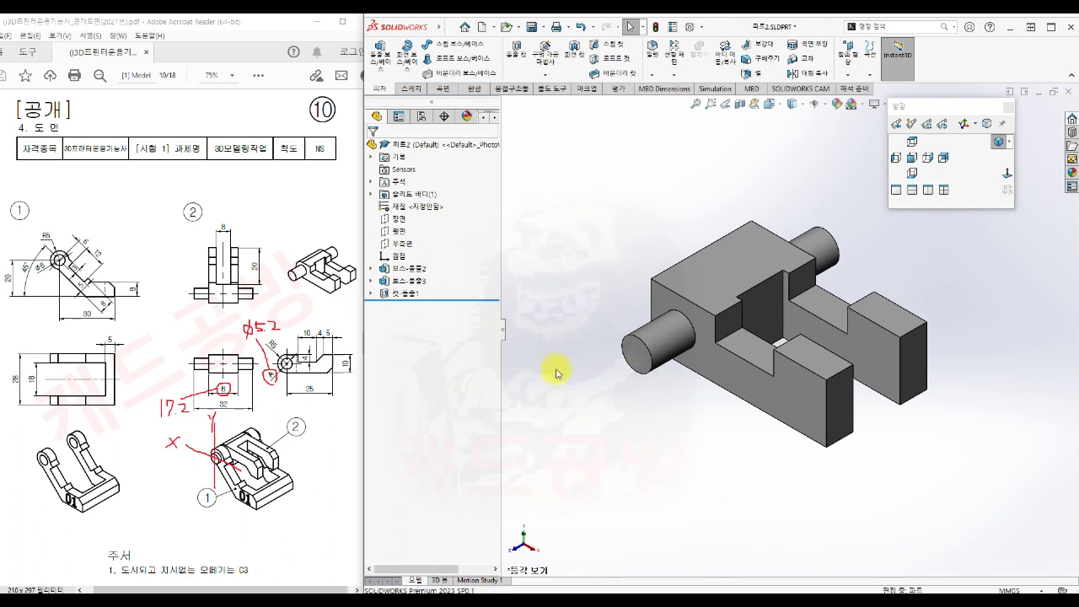
{"action": "left_click", "coordinate": [423, 187]}
{"action": "left_click_drag", "start_coordinate": [432, 378], "coordinate": [384, 378]}
{"action": "type", "text": "4"}
{"action": "key", "text": "Return"}
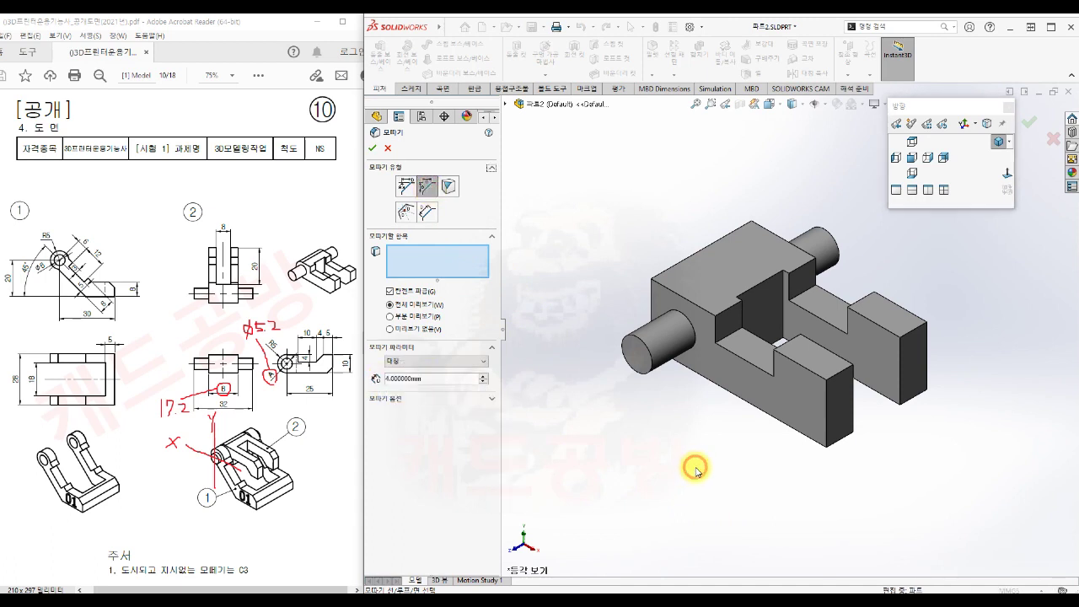
{"action": "left_click", "coordinate": [858, 304]}
{"action": "left_click", "coordinate": [785, 340]}
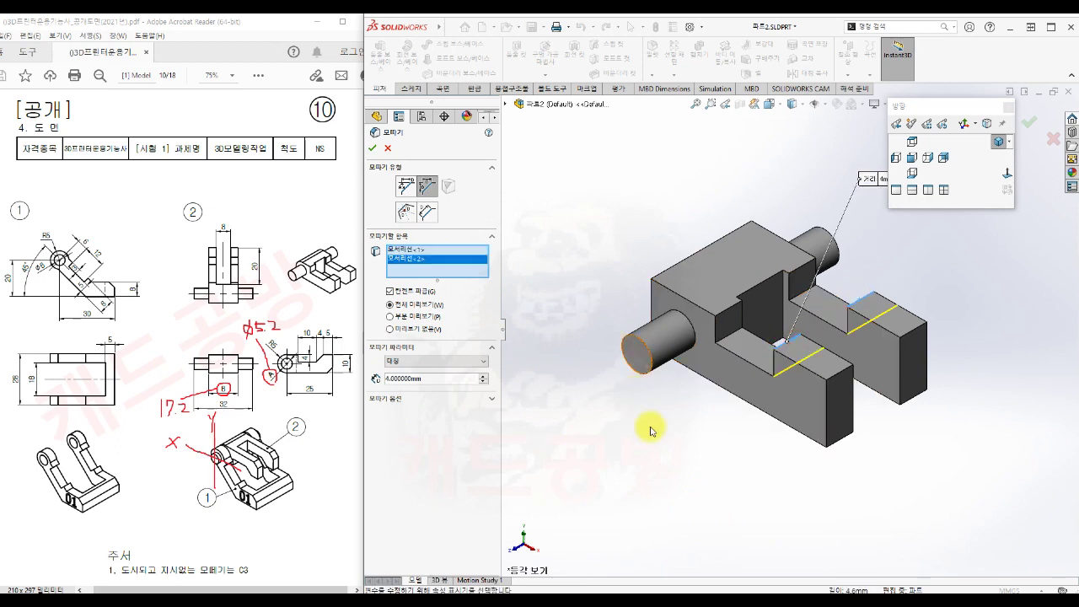
{"action": "left_click", "coordinate": [371, 149]}
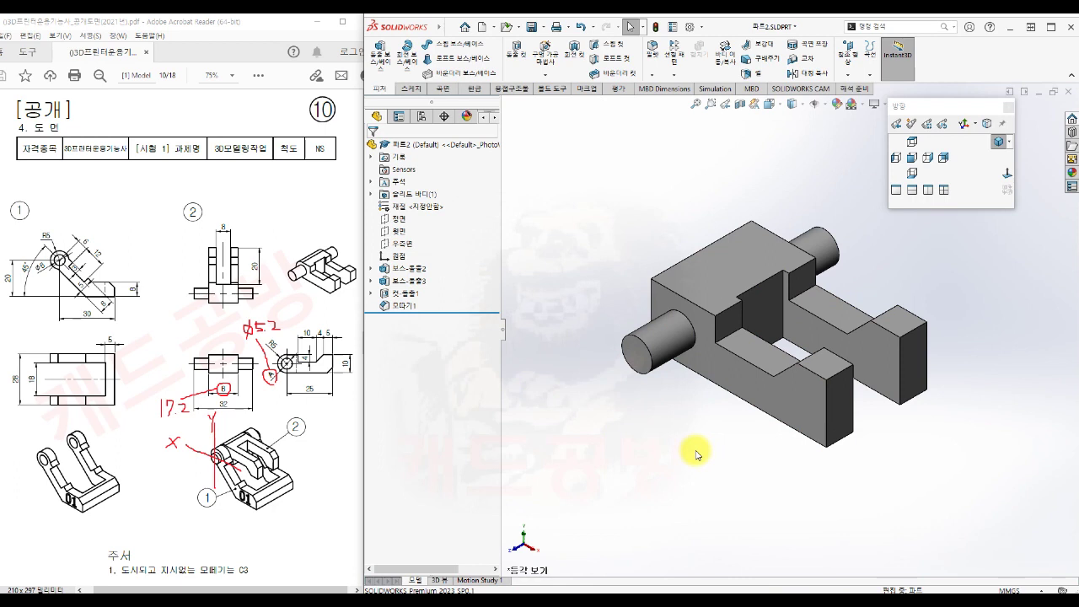
Step: Chamfer the lower end edges of both prongs with the distance-distance type at 3 mm
{"action": "key", "text": "s"}
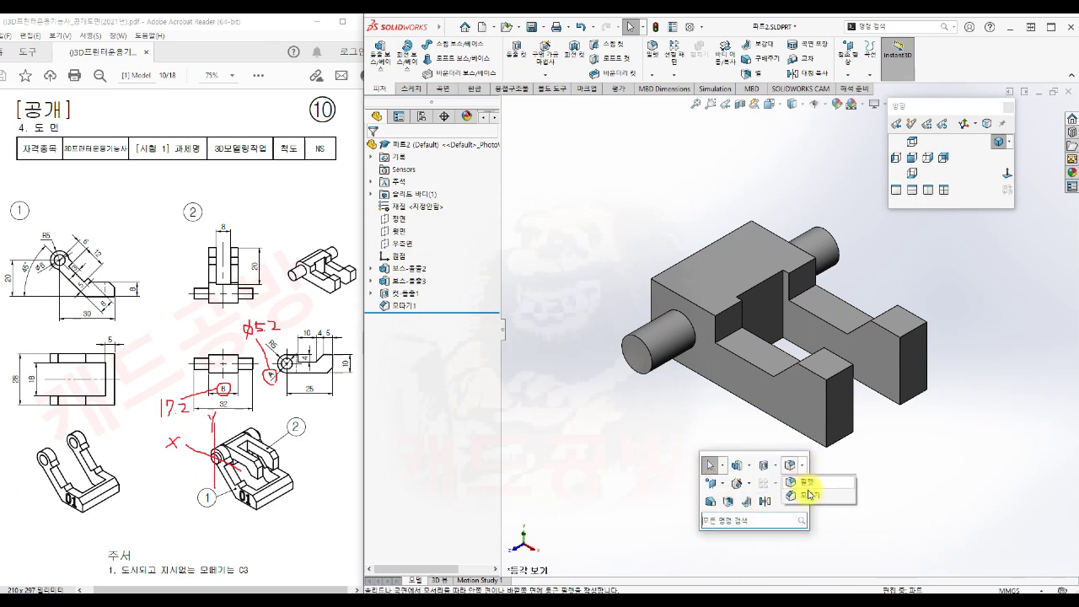
{"action": "left_click", "coordinate": [804, 465]}
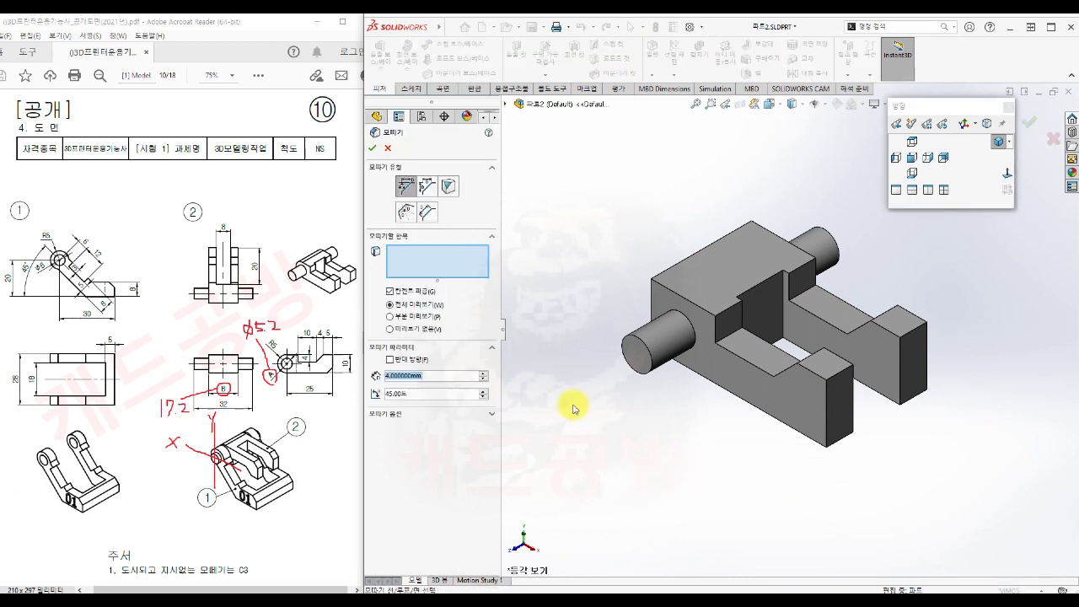
{"action": "left_click", "coordinate": [426, 187]}
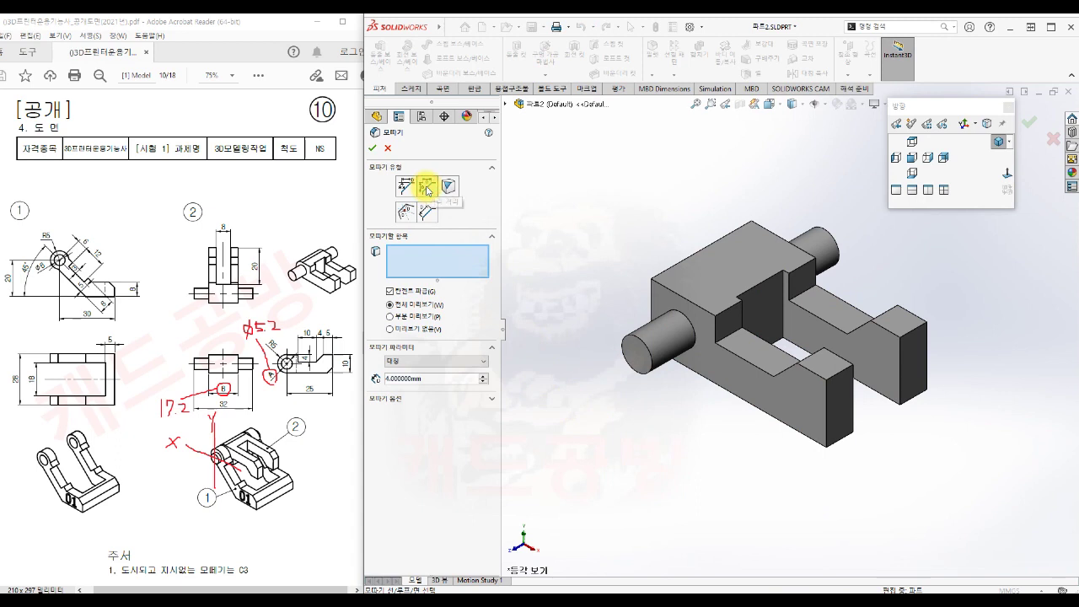
{"action": "double_click", "coordinate": [444, 376]}
{"action": "type", "text": "3"}
{"action": "key", "text": "Return"}
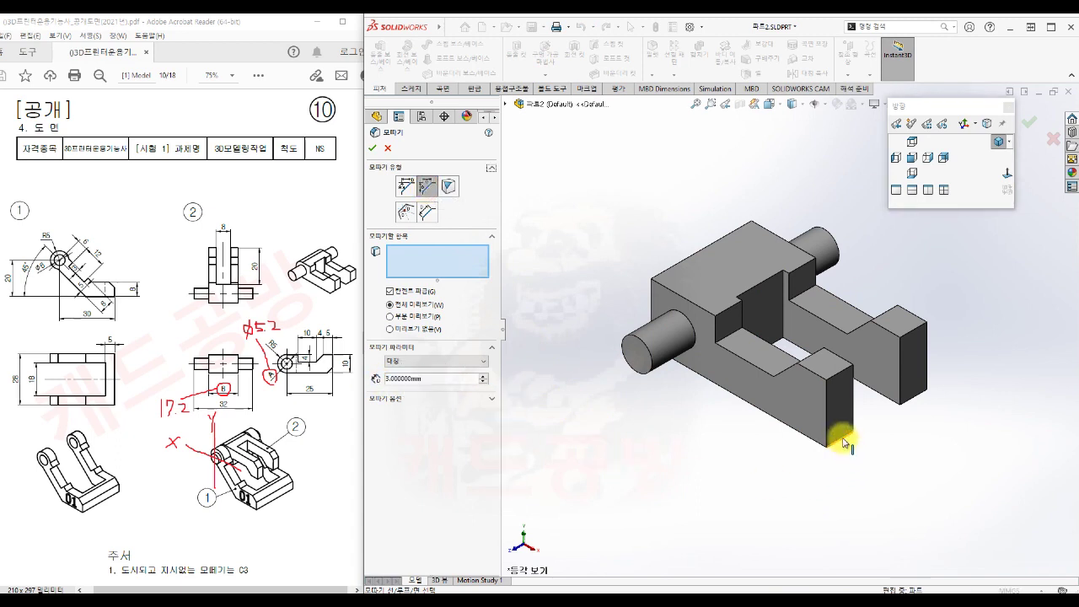
{"action": "left_click", "coordinate": [842, 440]}
{"action": "left_click", "coordinate": [921, 394]}
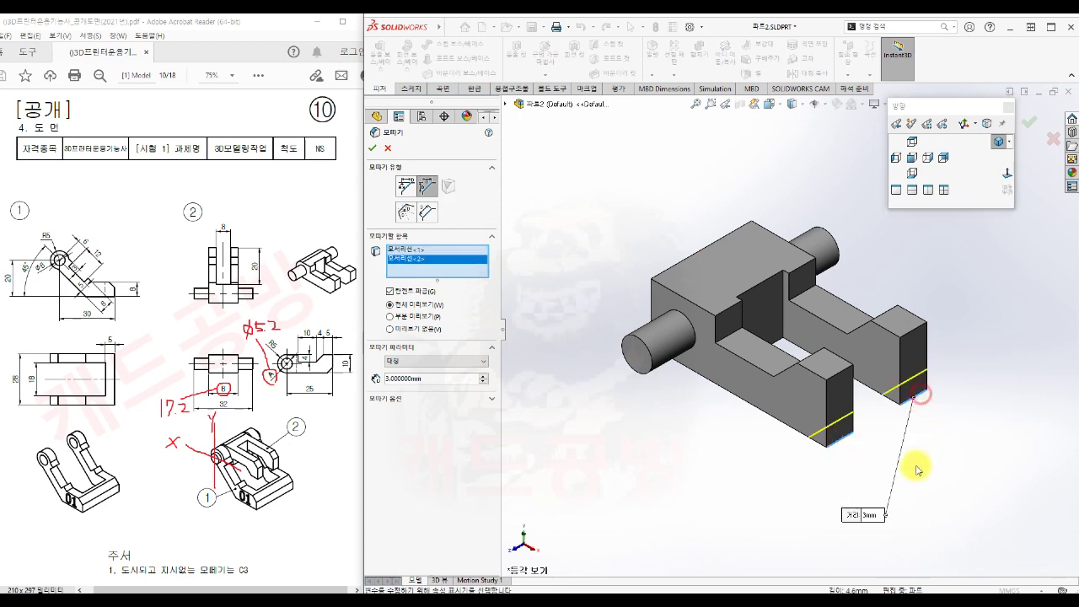
{"action": "left_click", "coordinate": [372, 147]}
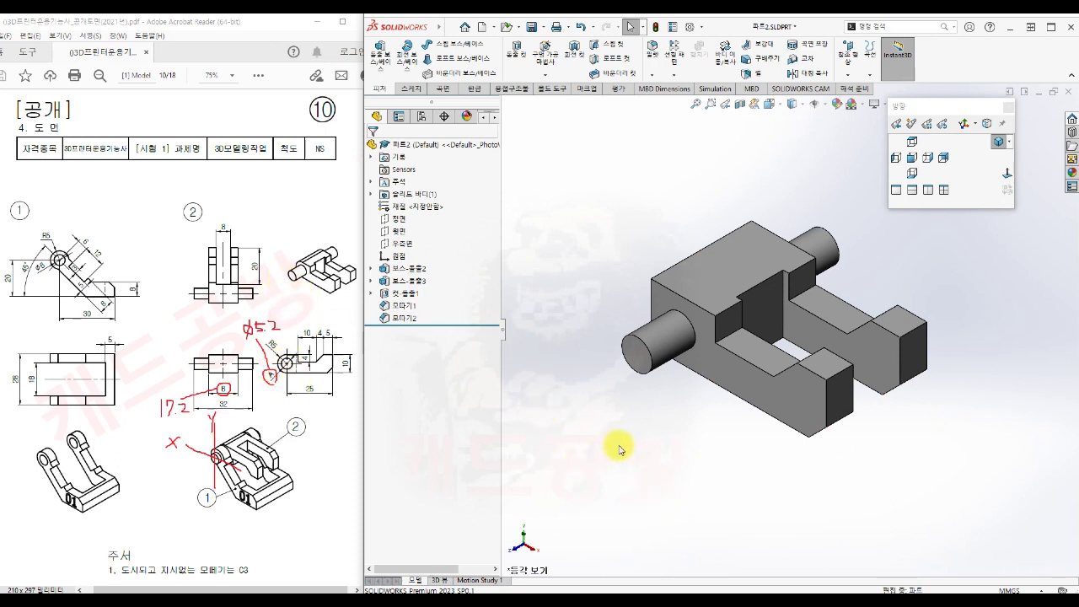
Step: Round the pin end of the body with a full round fillet across its top, end and bottom faces
{"action": "key", "text": "s"}
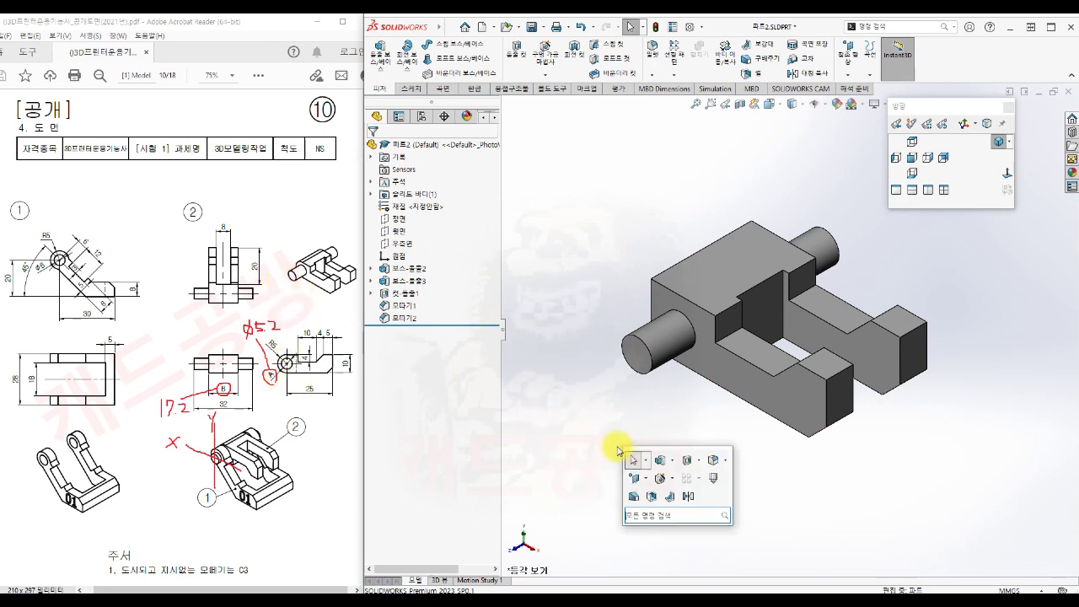
{"action": "left_click", "coordinate": [712, 462]}
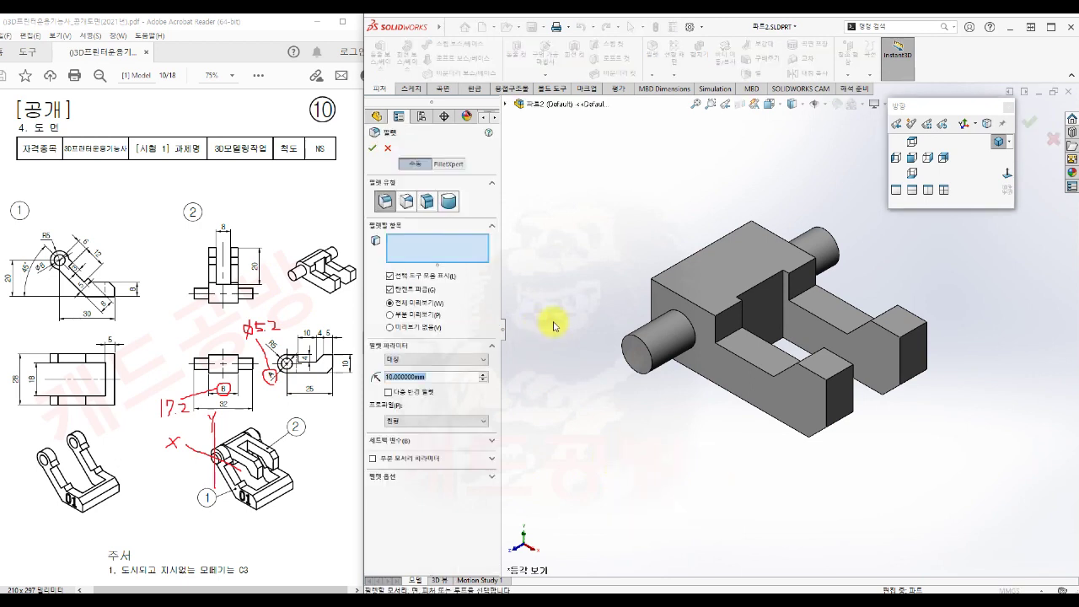
{"action": "left_click", "coordinate": [449, 203]}
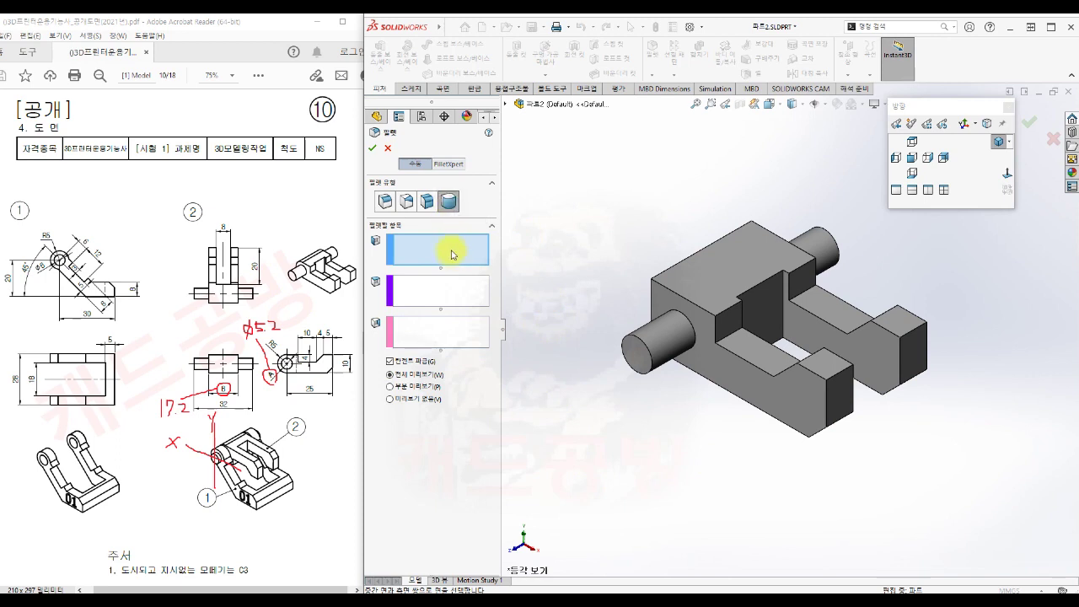
{"action": "scroll", "coordinate": [618, 363], "scroll_direction": "up", "scroll_amount": 2}
{"action": "left_click", "coordinate": [712, 268]}
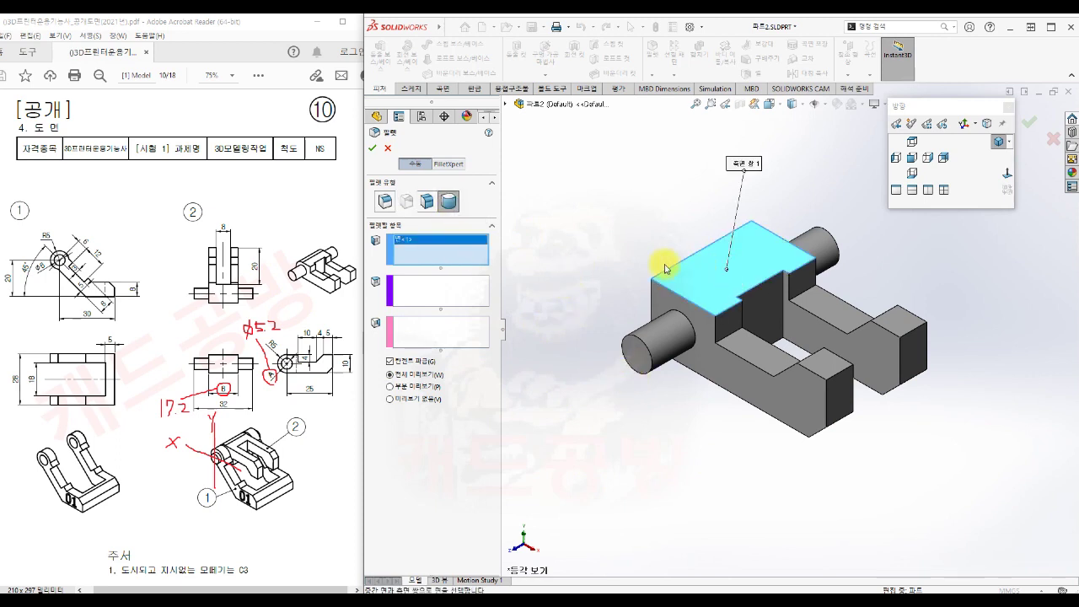
{"action": "middle_click_drag", "start_coordinate": [681, 489], "coordinate": [828, 450]}
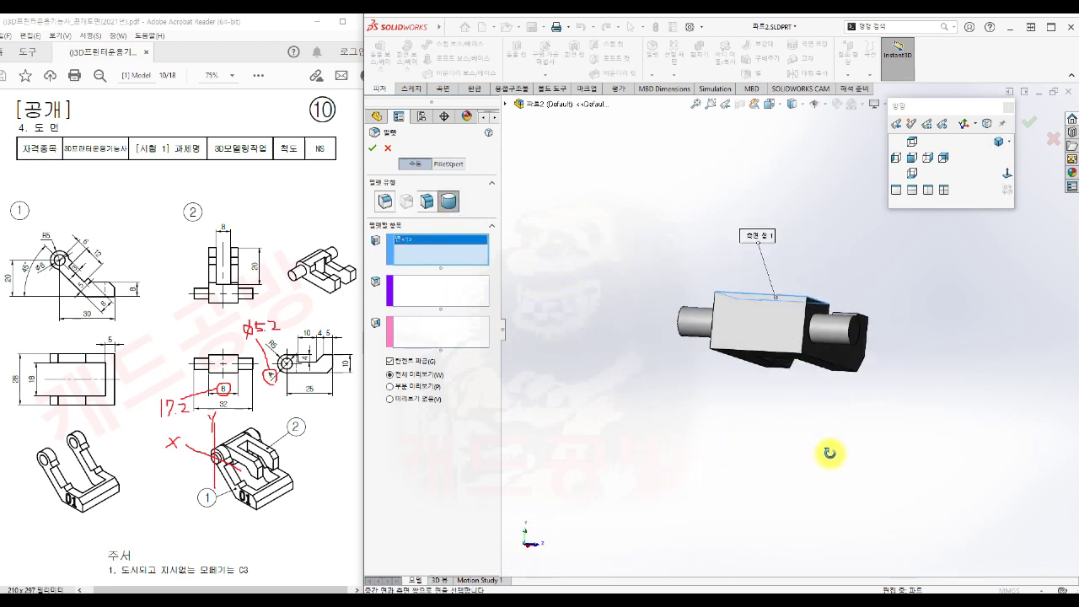
{"action": "left_click", "coordinate": [430, 288]}
{"action": "left_click", "coordinate": [744, 336]}
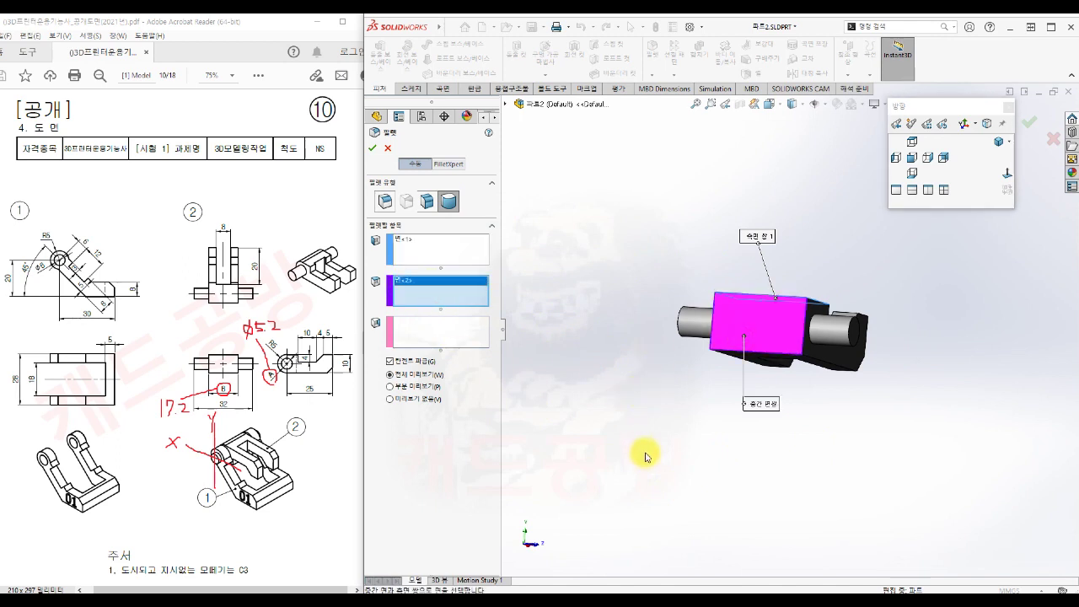
{"action": "left_click", "coordinate": [426, 338]}
{"action": "middle_click_drag", "start_coordinate": [753, 511], "coordinate": [764, 402]}
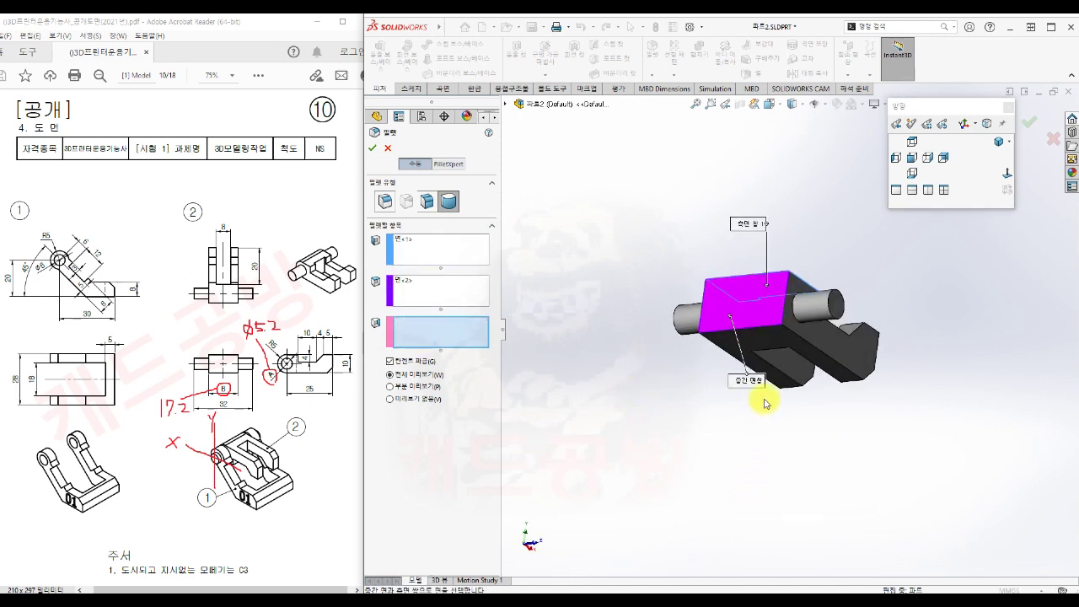
{"action": "left_click", "coordinate": [762, 342]}
{"action": "middle_click_drag", "start_coordinate": [801, 484], "coordinate": [824, 499]}
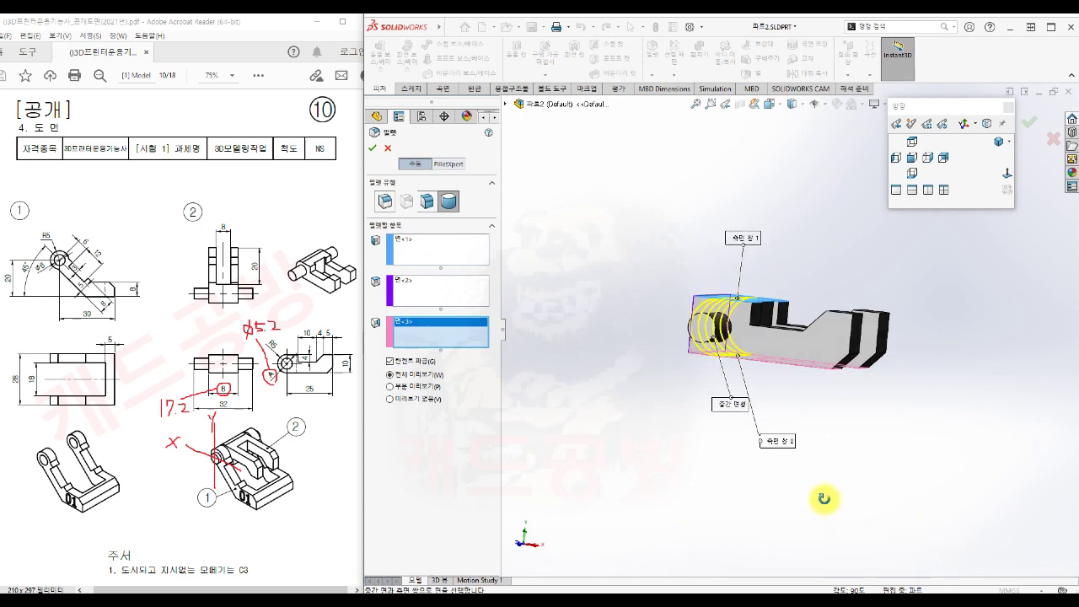
{"action": "middle_click_drag", "start_coordinate": [717, 313], "coordinate": [643, 549]}
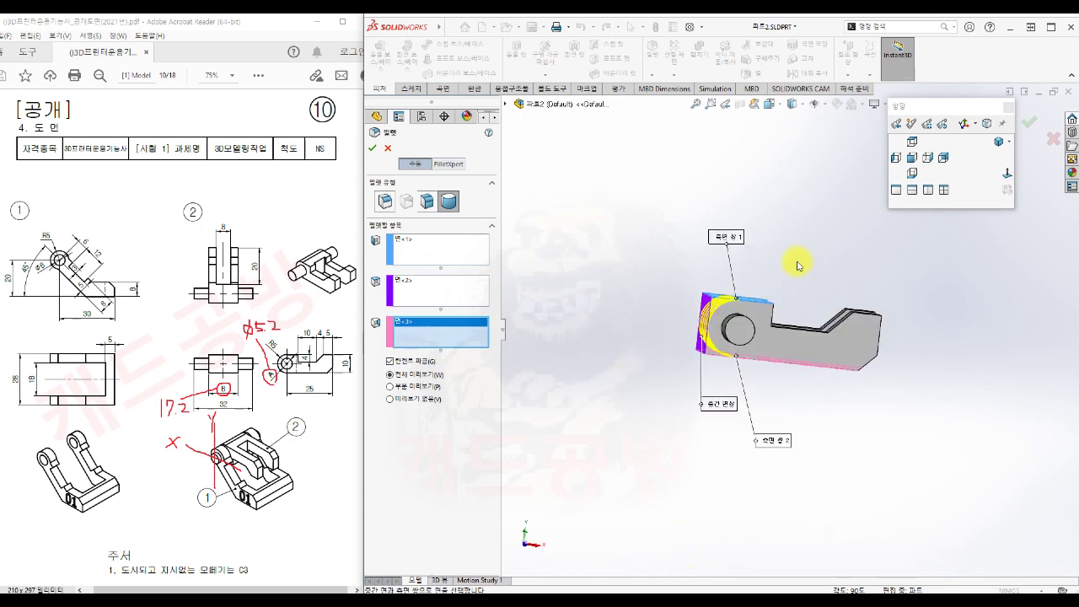
{"action": "left_click", "coordinate": [373, 149]}
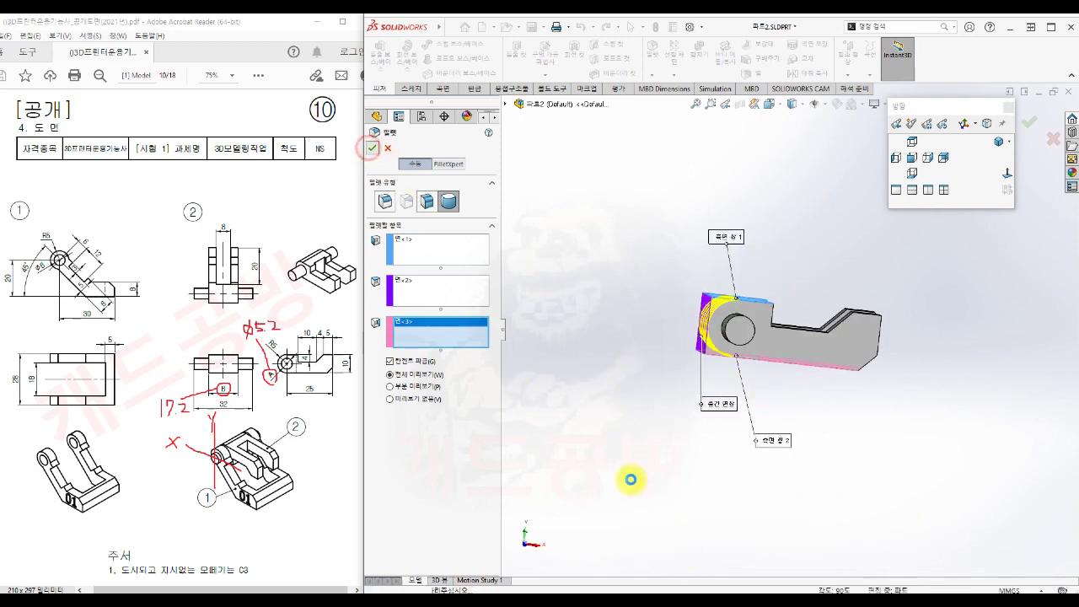
{"action": "middle_click_drag", "start_coordinate": [657, 477], "coordinate": [1001, 304]}
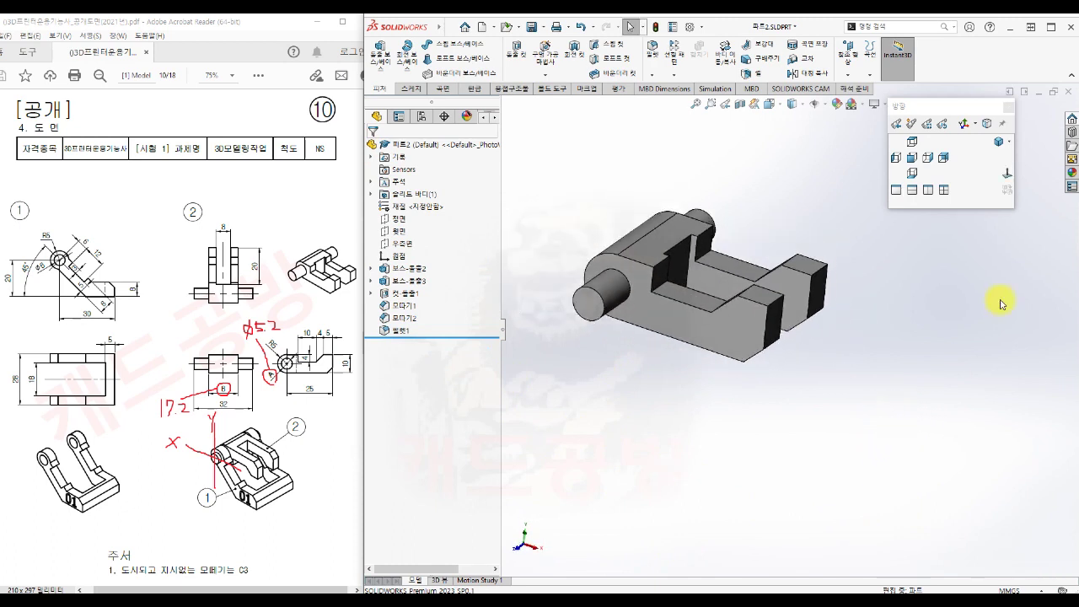
Step: Save part 2 in isometric view and close its document
{"action": "left_click", "coordinate": [999, 142]}
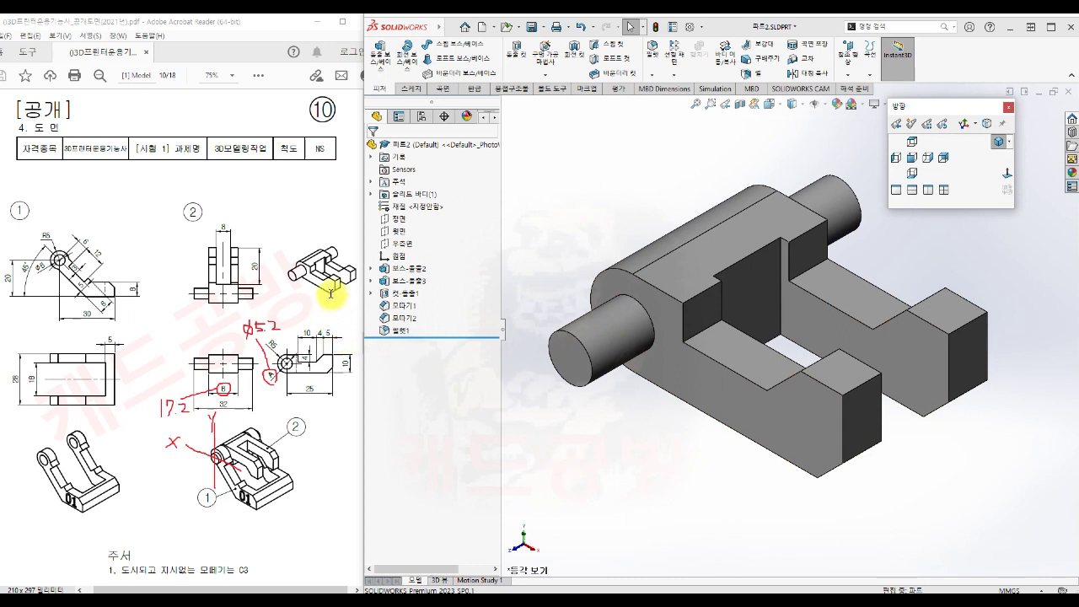
{"action": "scroll", "coordinate": [638, 168], "scroll_direction": "up", "scroll_amount": 1}
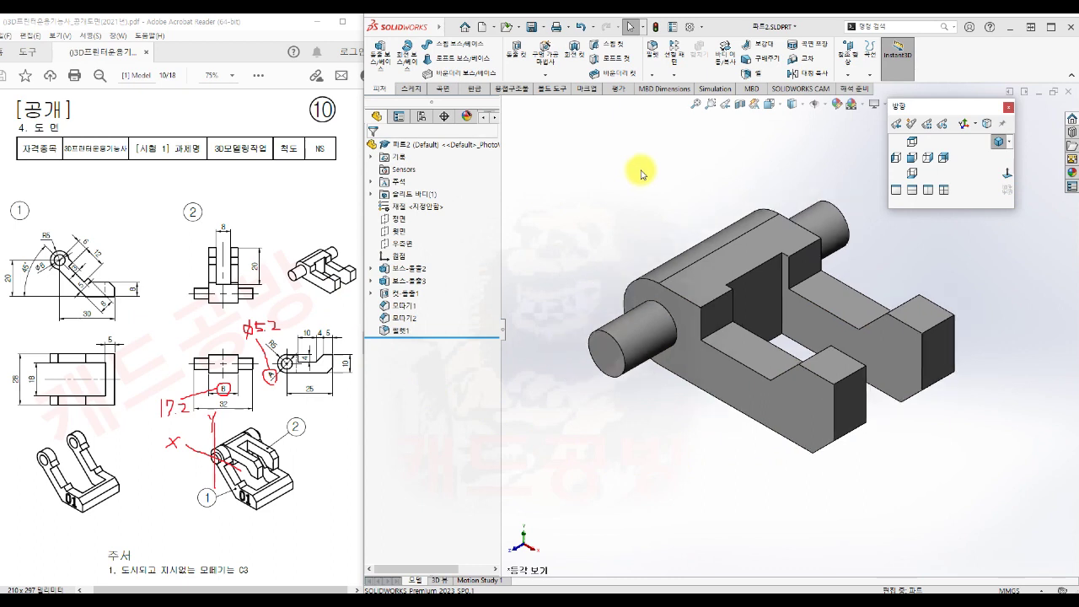
{"action": "left_click", "coordinate": [531, 30]}
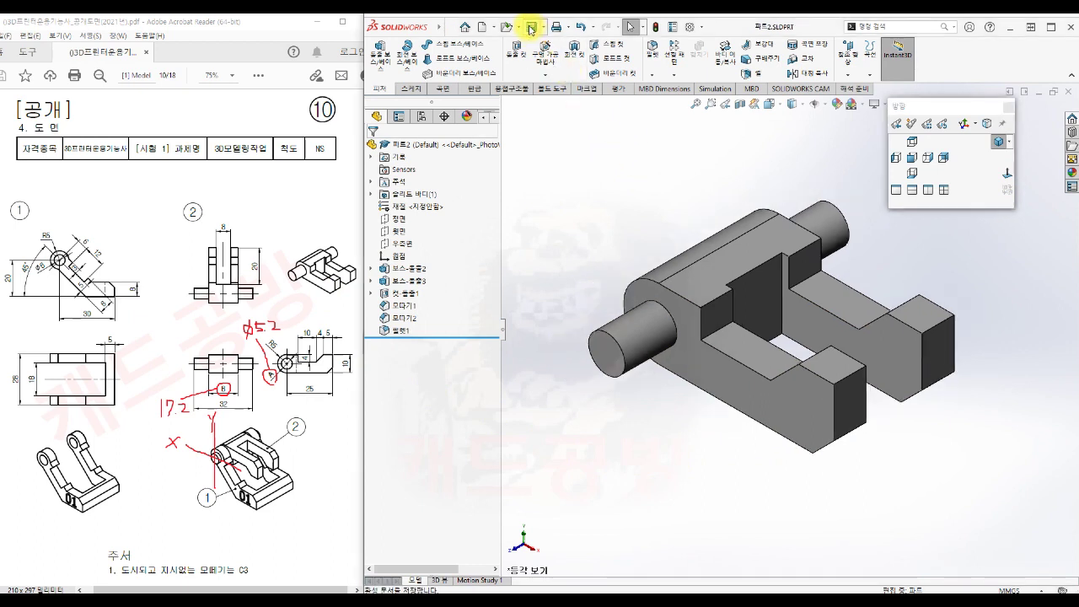
{"action": "left_click", "coordinate": [1067, 91]}
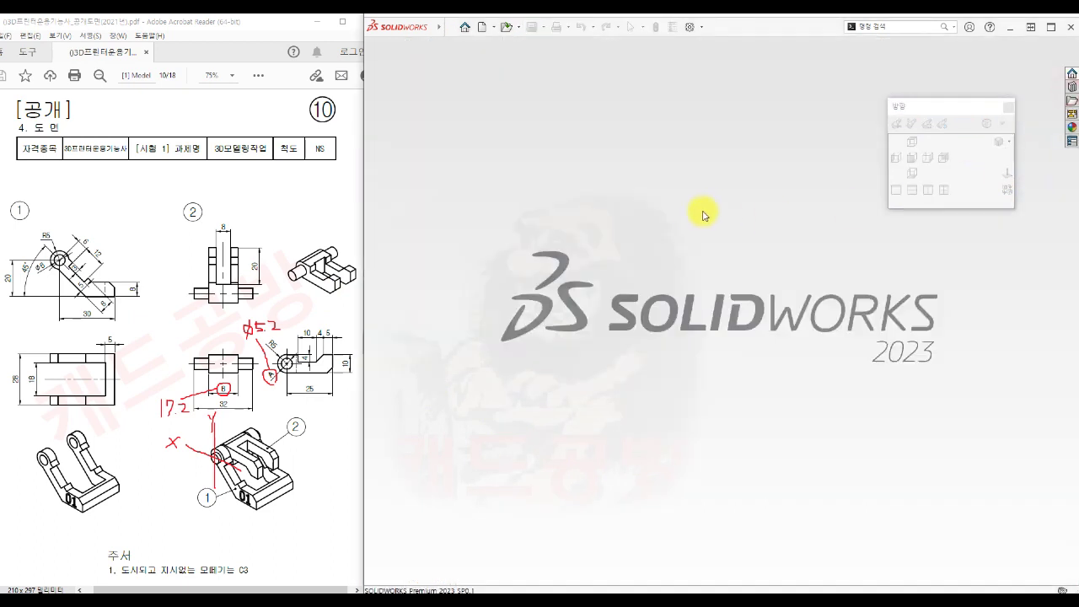
Step: Create a new assembly and insert 파트1.SLDPRT at its origin as the first component
{"action": "left_click", "coordinate": [483, 28]}
{"action": "left_click", "coordinate": [568, 184]}
{"action": "left_click", "coordinate": [738, 408]}
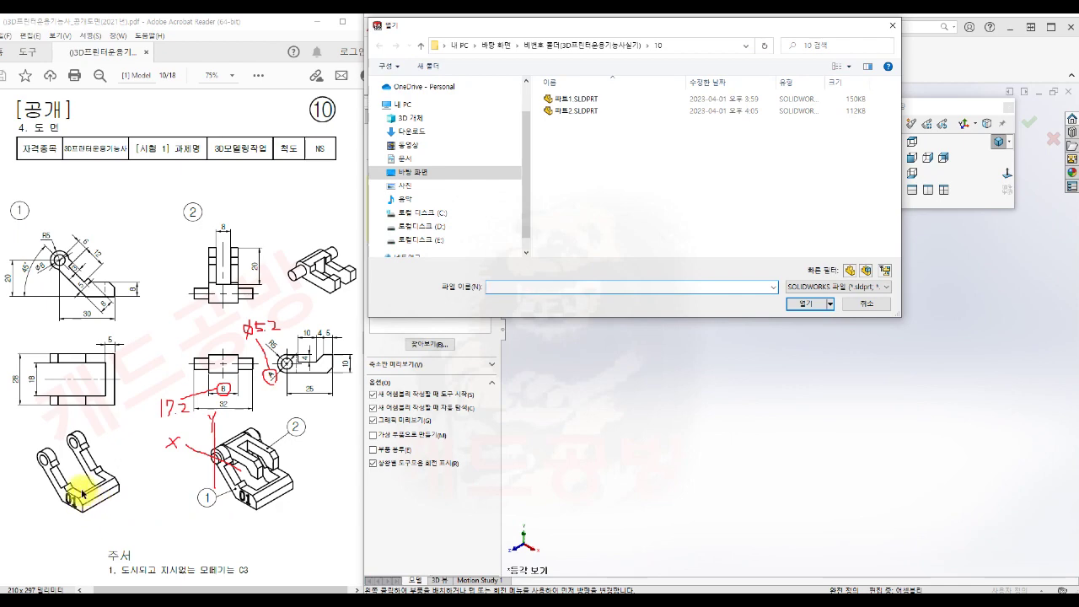
{"action": "left_click", "coordinate": [580, 100]}
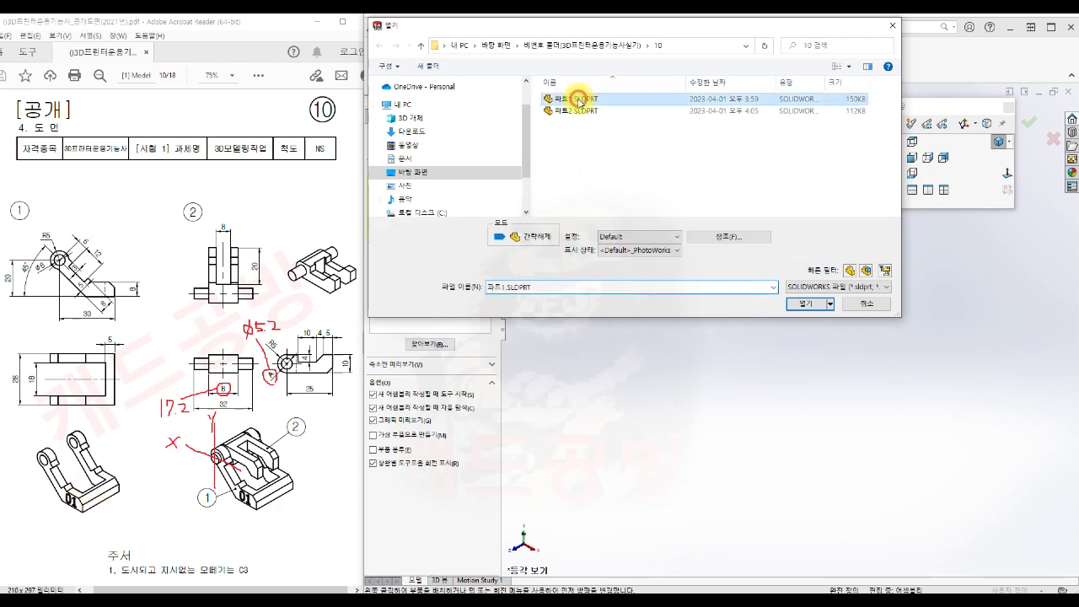
{"action": "left_click", "coordinate": [803, 305]}
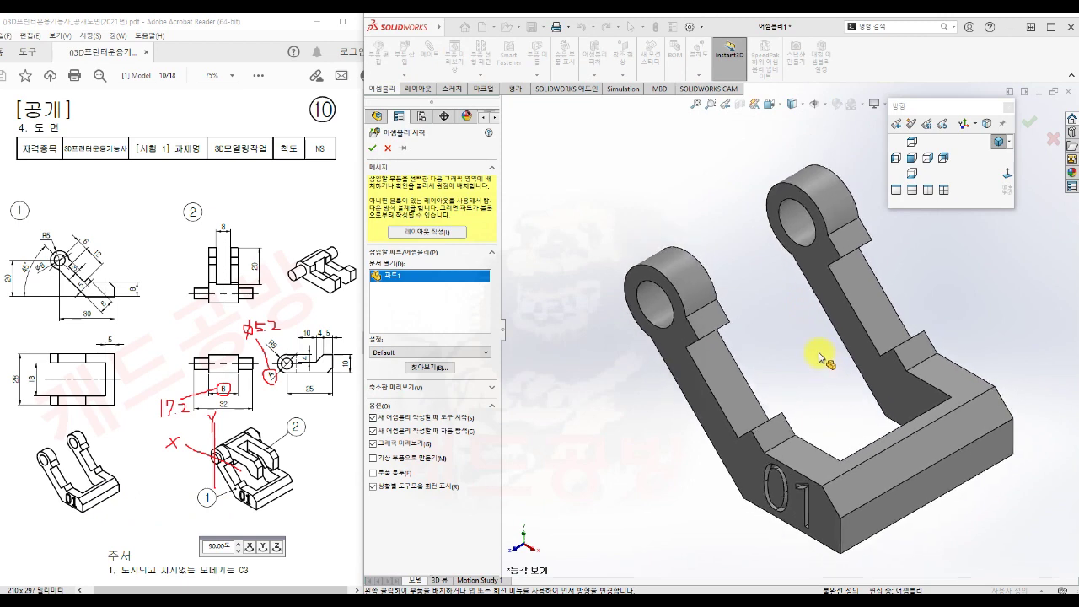
{"action": "scroll", "coordinate": [822, 358], "scroll_direction": "up", "scroll_amount": 3}
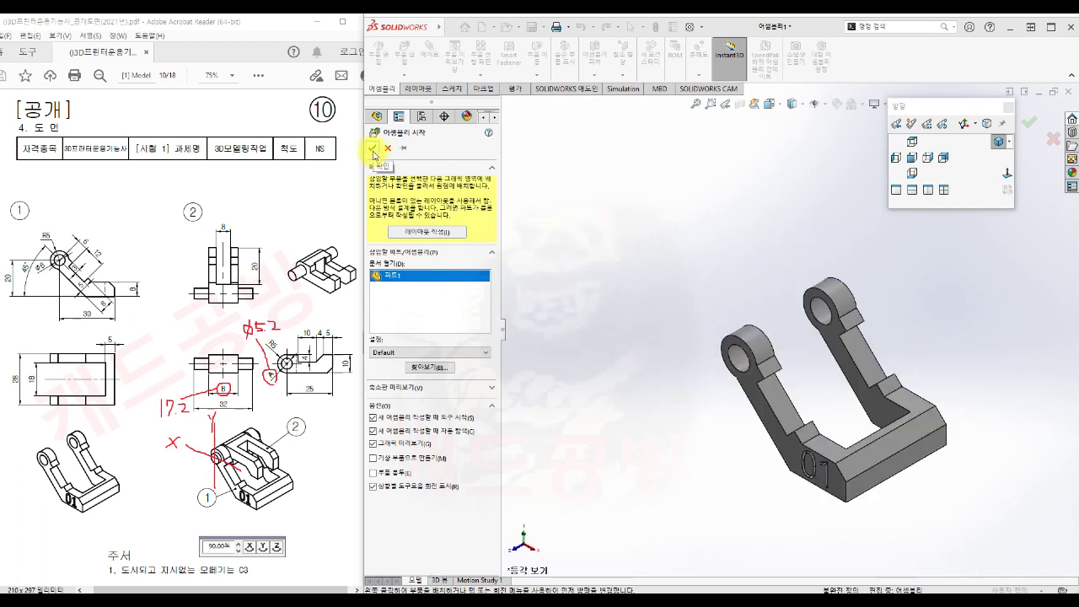
{"action": "left_click", "coordinate": [373, 149]}
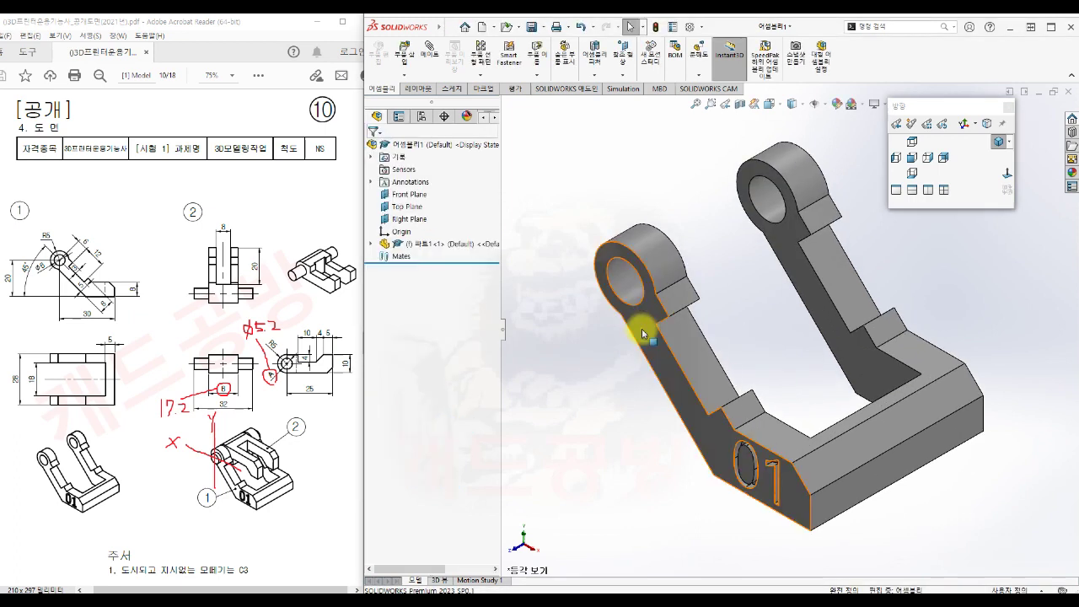
Step: Insert 파트2.SLDPRT into the assembly and place it above the arms of part 1
{"action": "scroll", "coordinate": [811, 344], "scroll_direction": "up", "scroll_amount": 4}
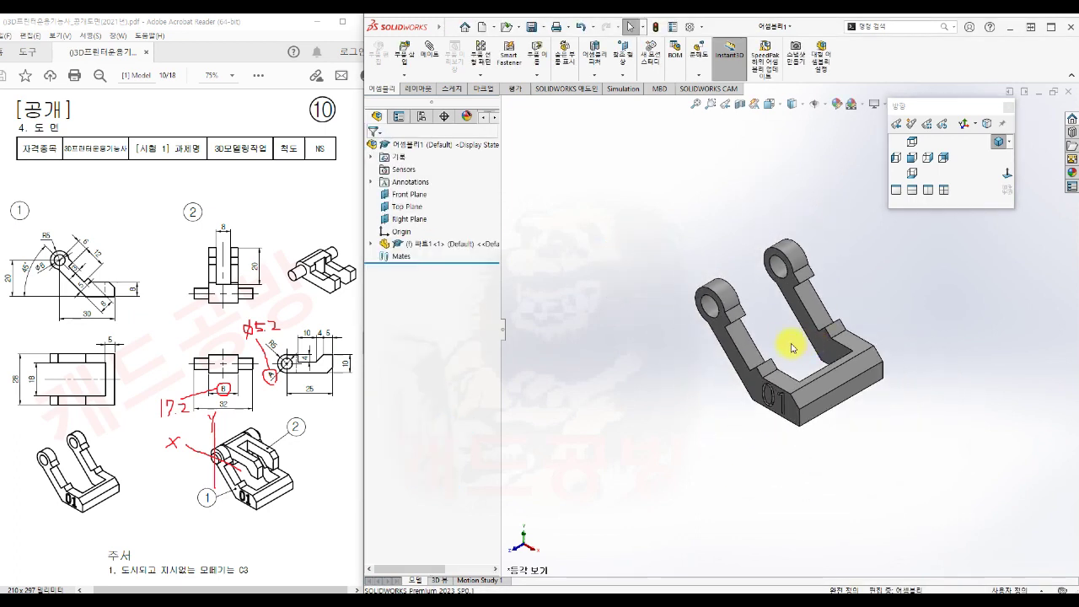
{"action": "left_click", "coordinate": [790, 343]}
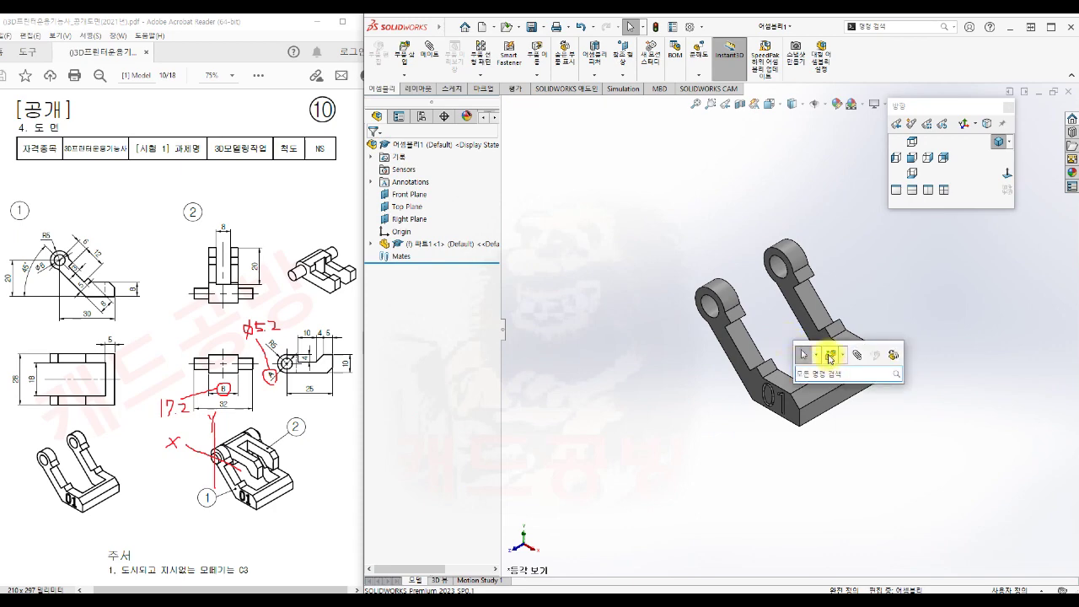
{"action": "left_click", "coordinate": [827, 355]}
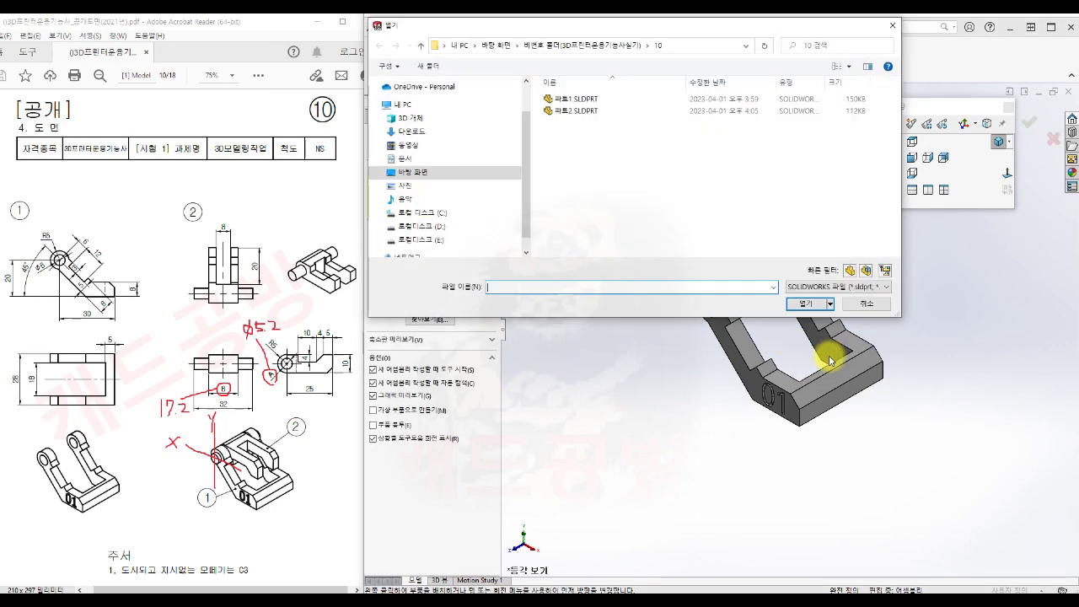
{"action": "left_click", "coordinate": [574, 110]}
{"action": "left_click", "coordinate": [807, 304]}
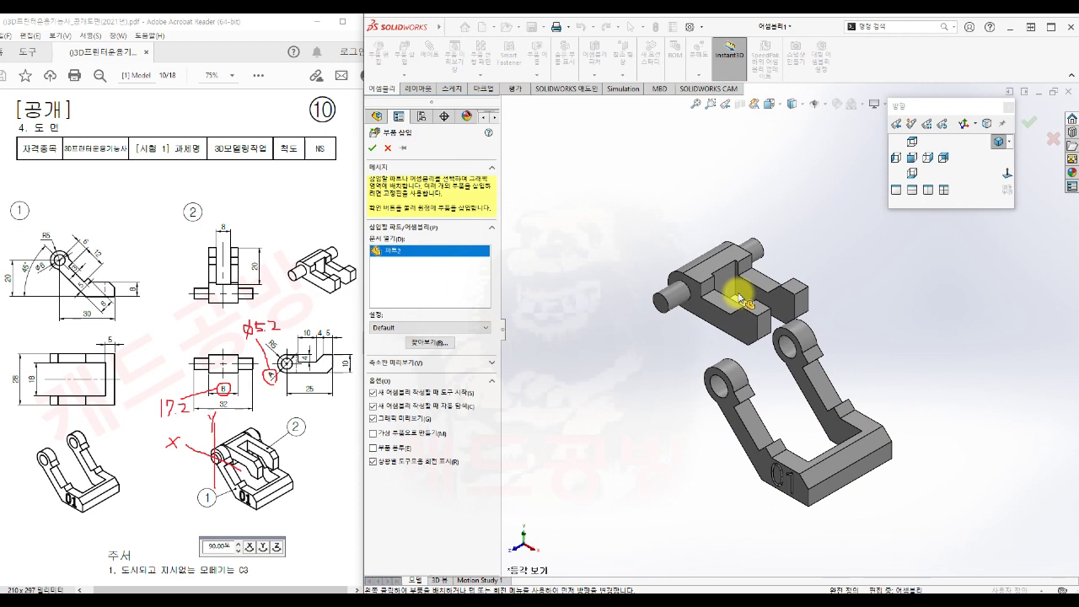
{"action": "left_click", "coordinate": [740, 300]}
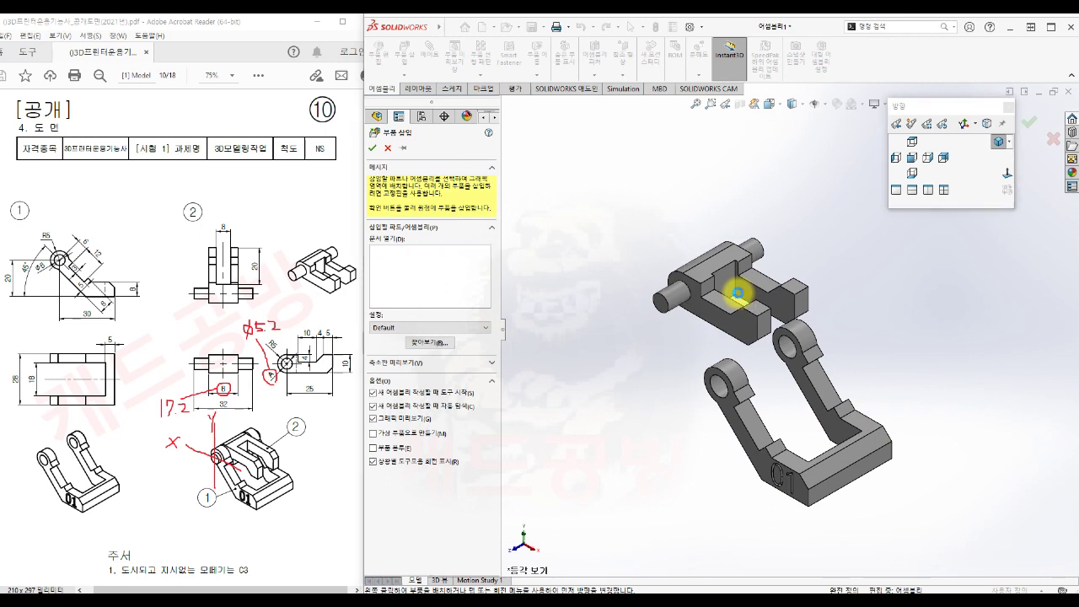
Step: Add a concentric mate between the near arm hole of part 1 and part 2's near pin, with the mate alignment flipped
{"action": "left_click", "coordinate": [614, 323]}
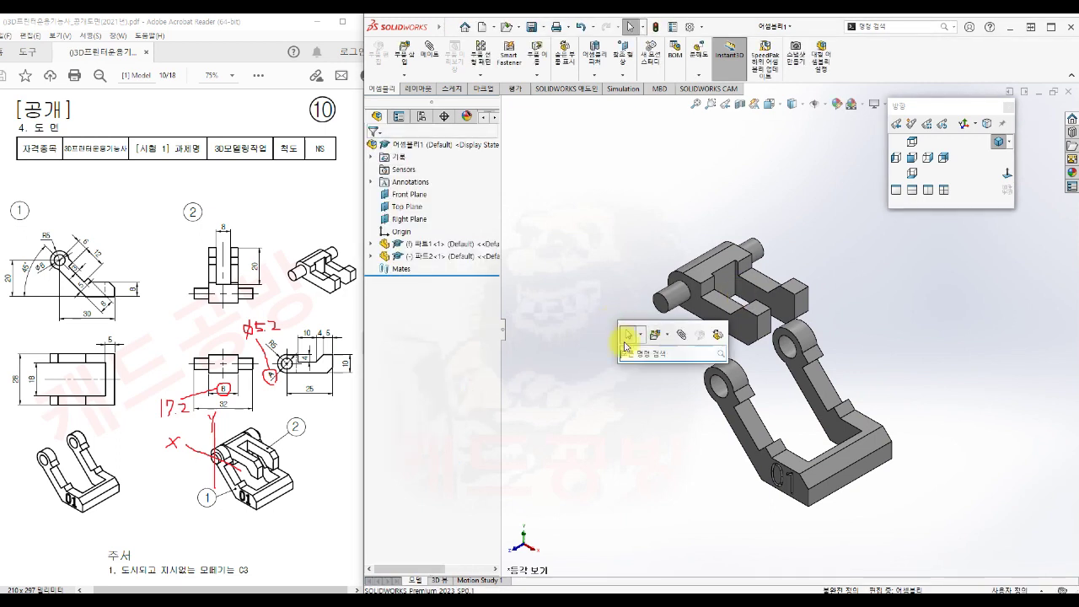
{"action": "key", "text": "m"}
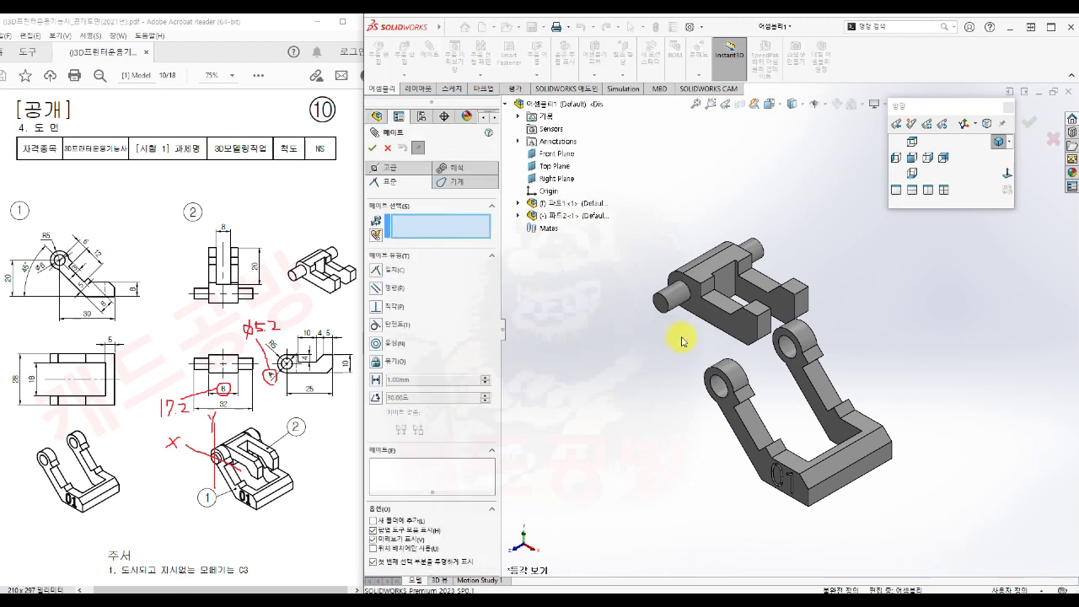
{"action": "left_click", "coordinate": [518, 216]}
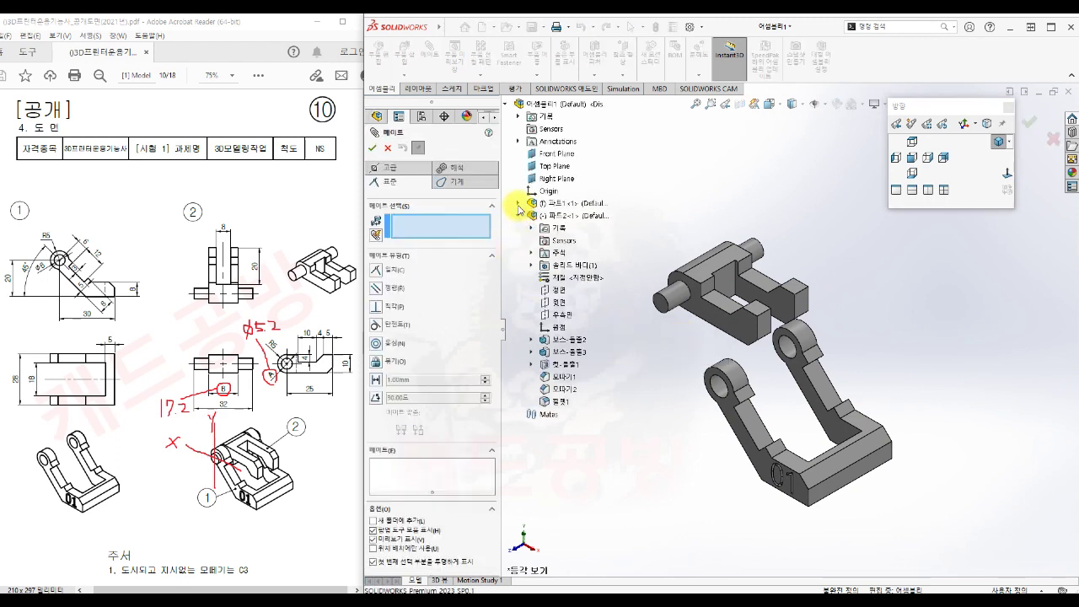
{"action": "left_click", "coordinate": [517, 205]}
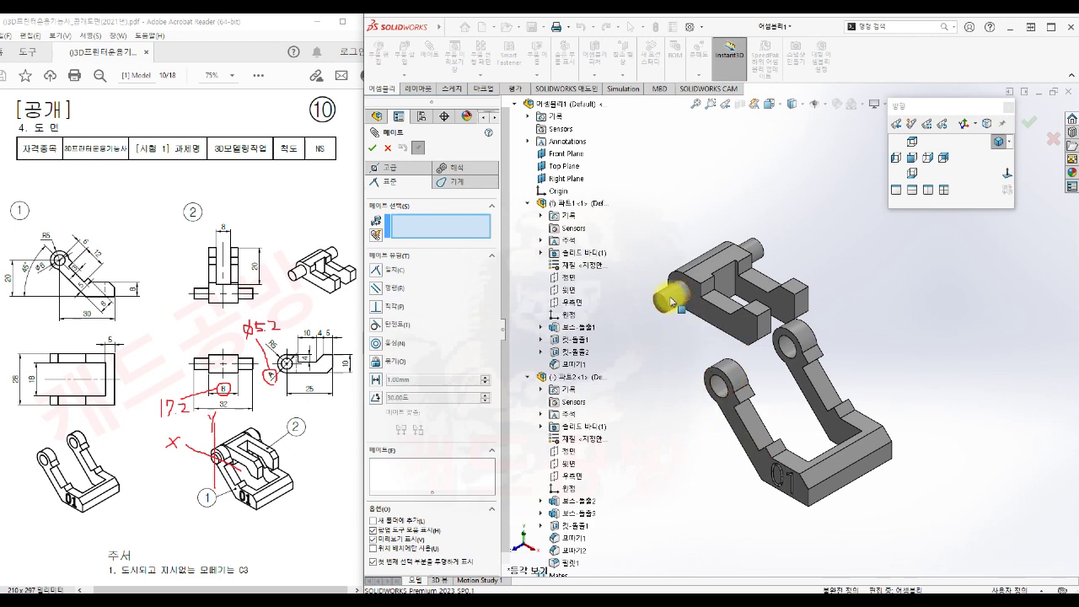
{"action": "left_click", "coordinate": [716, 380]}
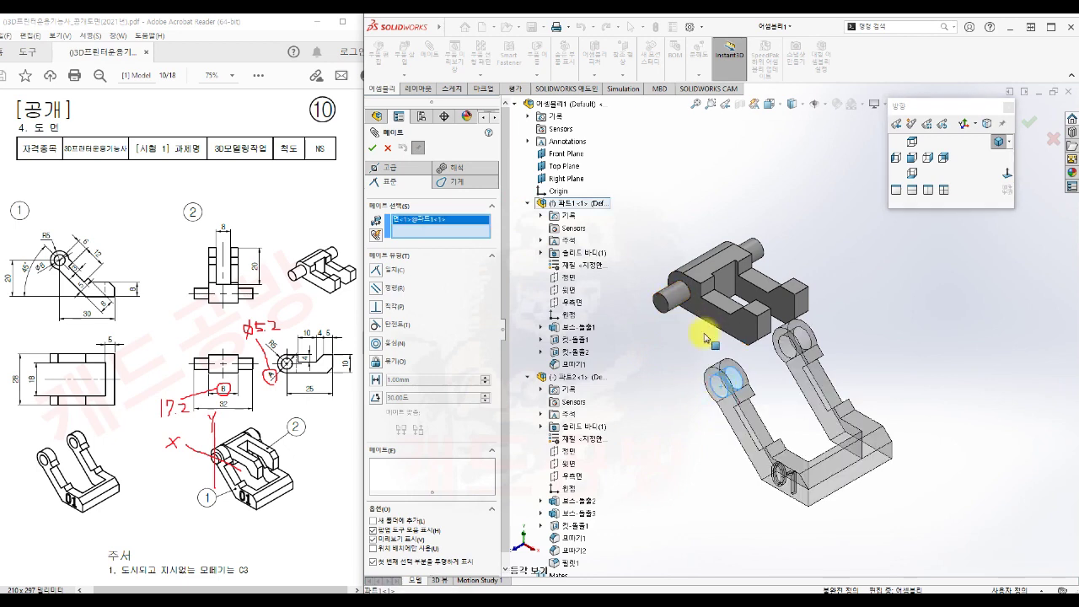
{"action": "left_click", "coordinate": [674, 302]}
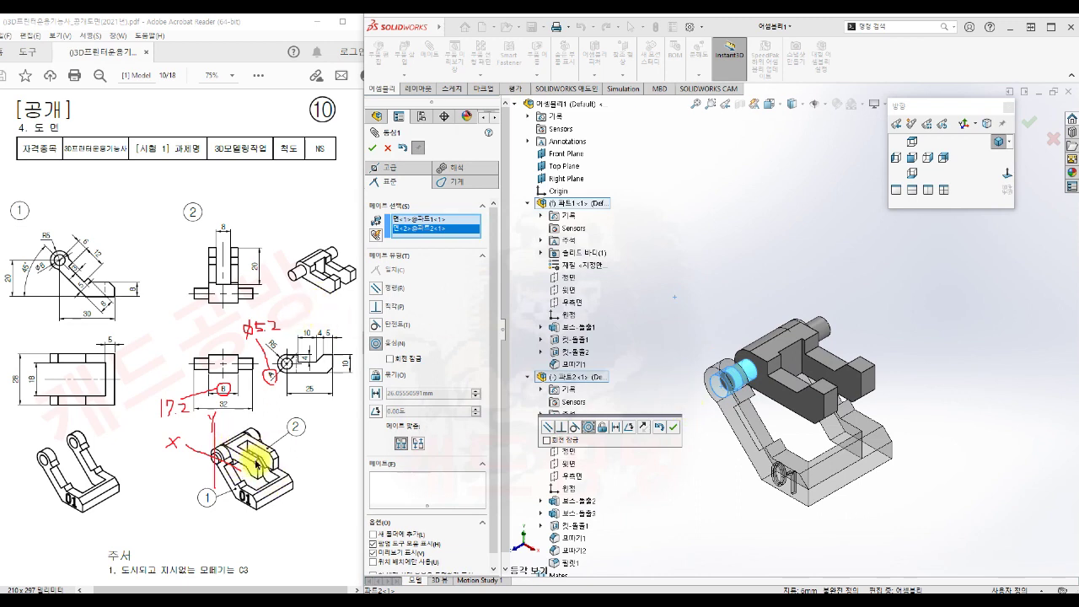
{"action": "left_click", "coordinate": [645, 429]}
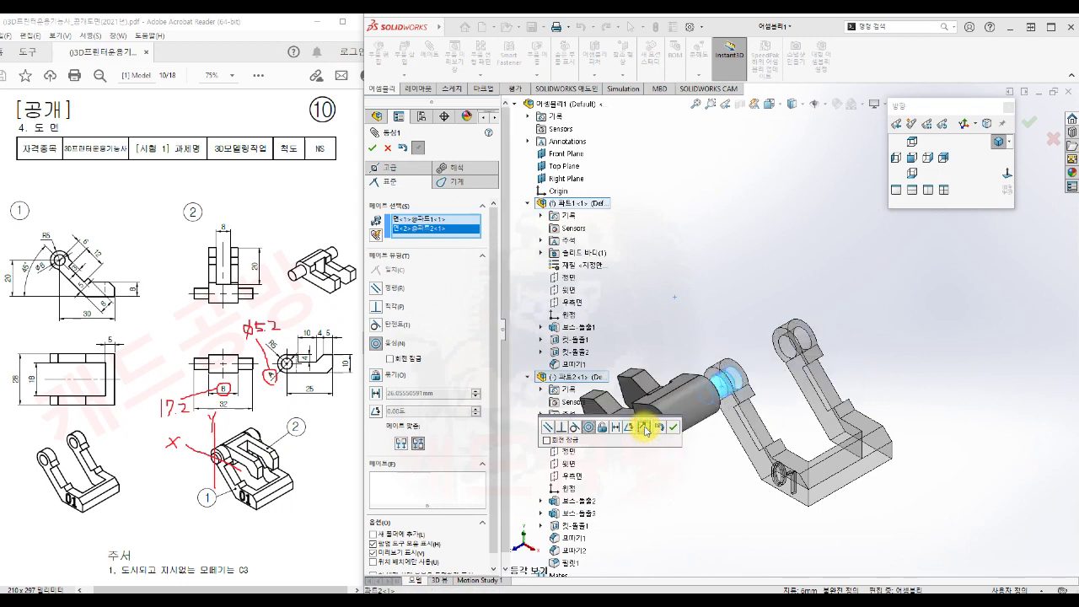
{"action": "left_click", "coordinate": [673, 427]}
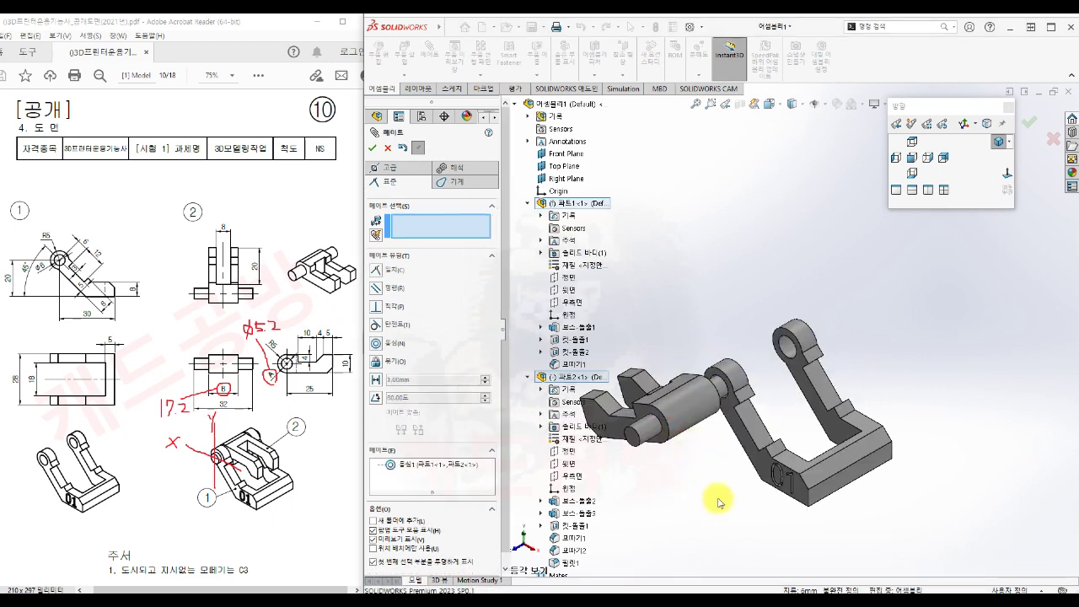
Step: Centre part 2 between the arms of part 1 with a coincident mate between the front planes (정면) of both parts
{"action": "scroll", "coordinate": [726, 446], "scroll_direction": "up", "scroll_amount": 5}
{"action": "middle_click_drag", "start_coordinate": [853, 453], "coordinate": [787, 481]}
{"action": "scroll", "coordinate": [785, 354], "scroll_direction": "down", "scroll_amount": 5}
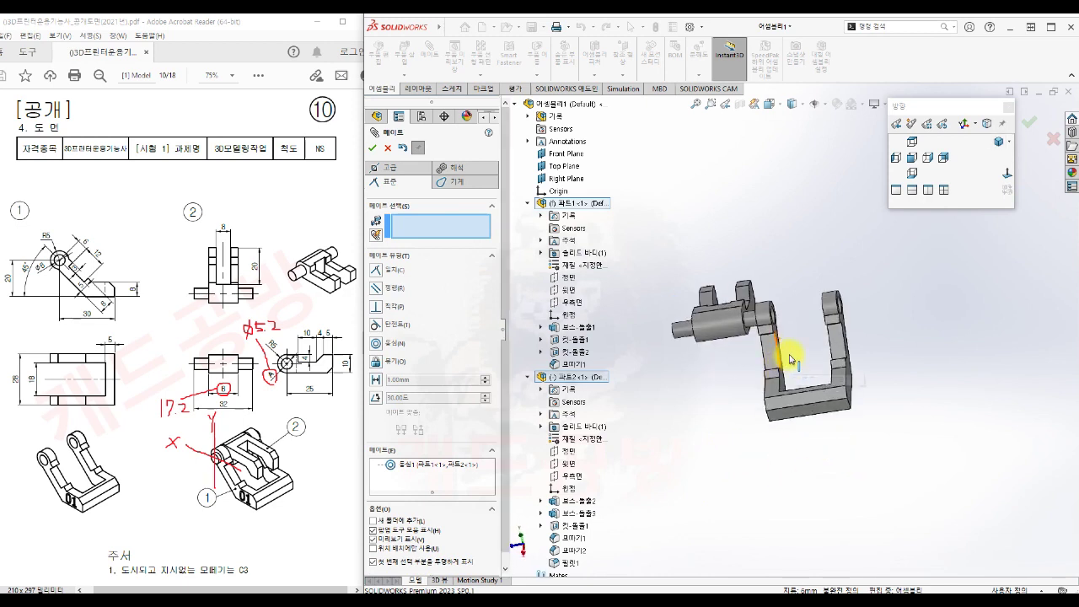
{"action": "scroll", "coordinate": [790, 361], "scroll_direction": "down", "scroll_amount": 2}
{"action": "left_click", "coordinate": [927, 158]}
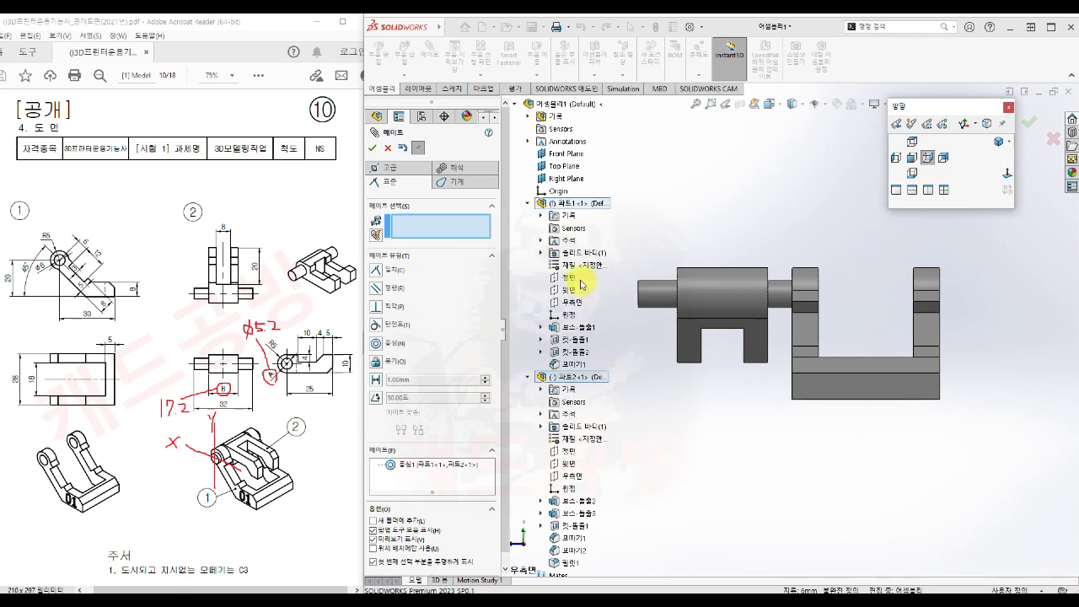
{"action": "left_click", "coordinate": [570, 278]}
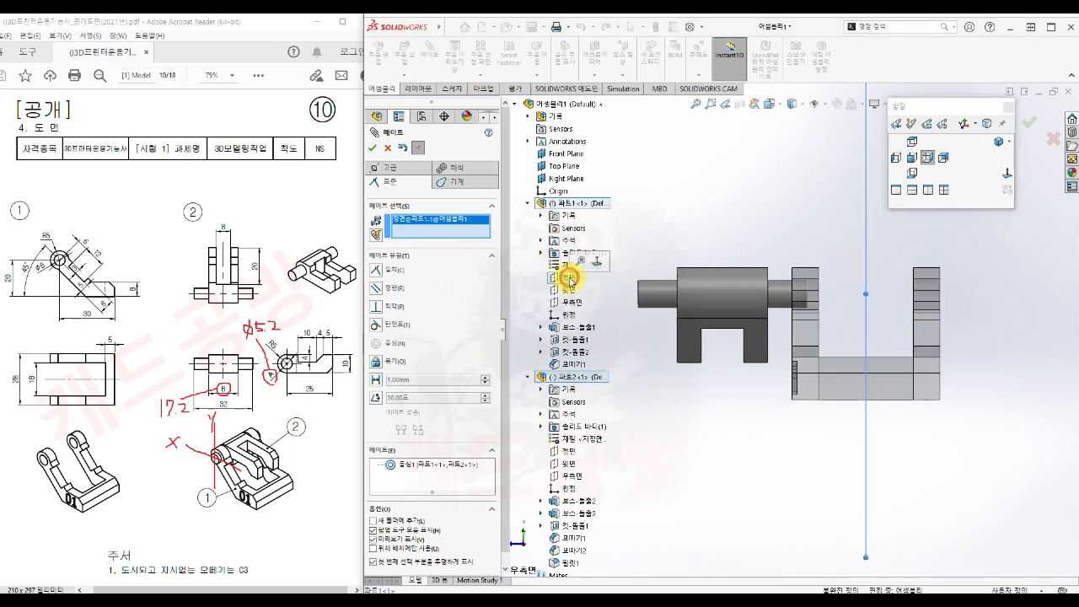
{"action": "left_click", "coordinate": [570, 451]}
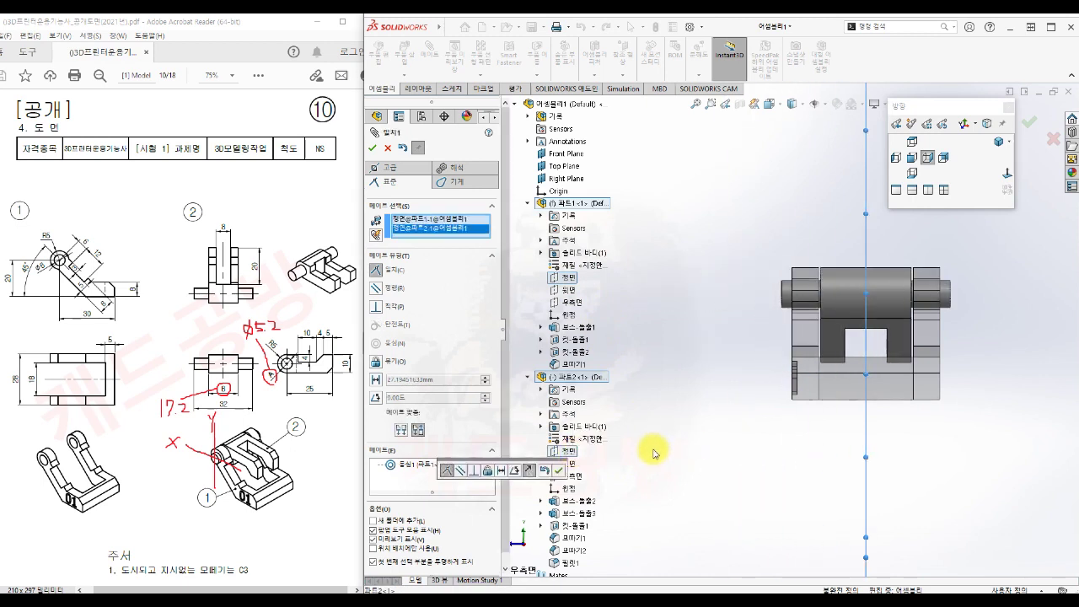
{"action": "left_click", "coordinate": [558, 470]}
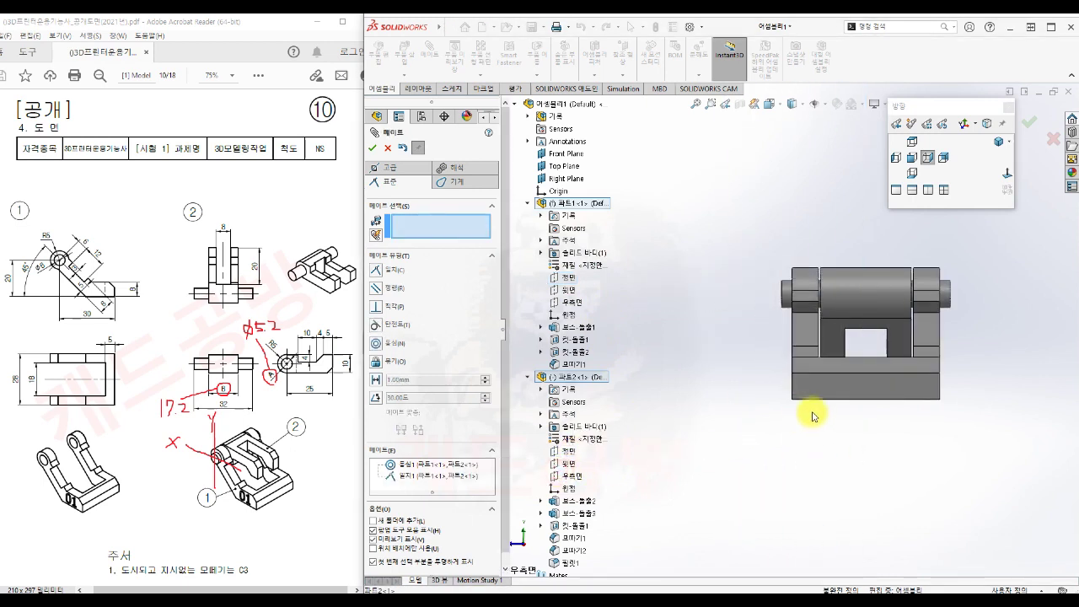
Step: In front view, swing part 2 about its pin until its fork lies above the base of part 1, angled slightly upward
{"action": "scroll", "coordinate": [826, 404], "scroll_direction": "down", "scroll_amount": 2}
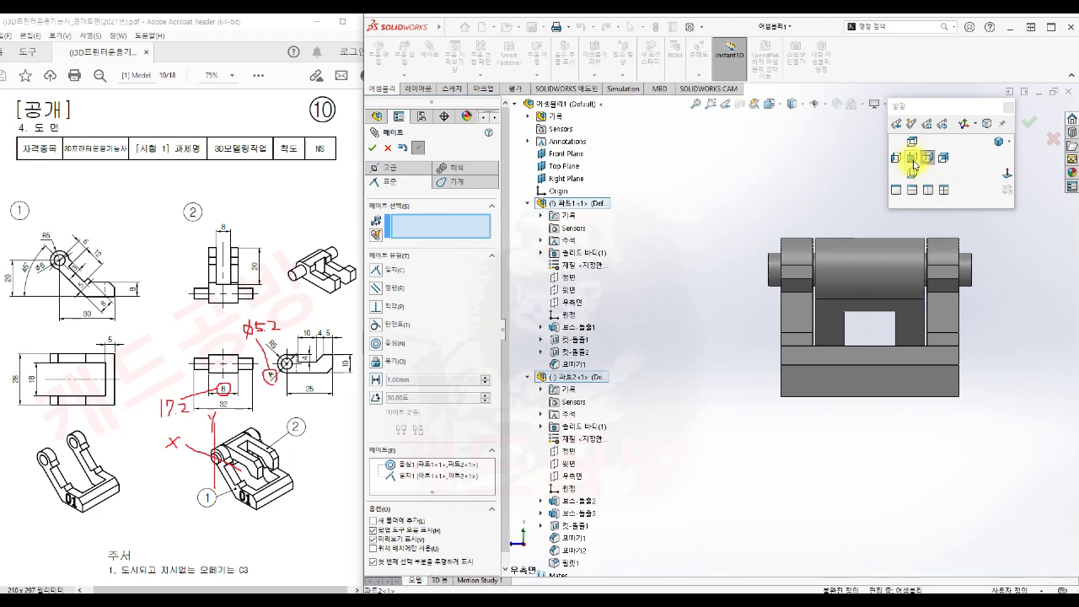
{"action": "left_click", "coordinate": [913, 160]}
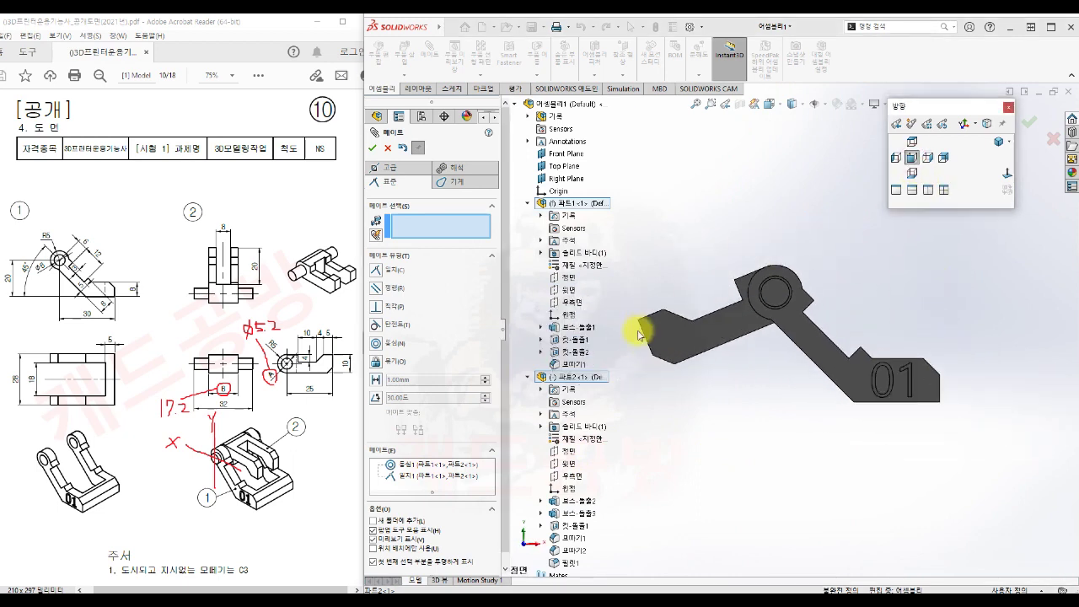
{"action": "left_click_drag", "start_coordinate": [655, 342], "coordinate": [883, 284]}
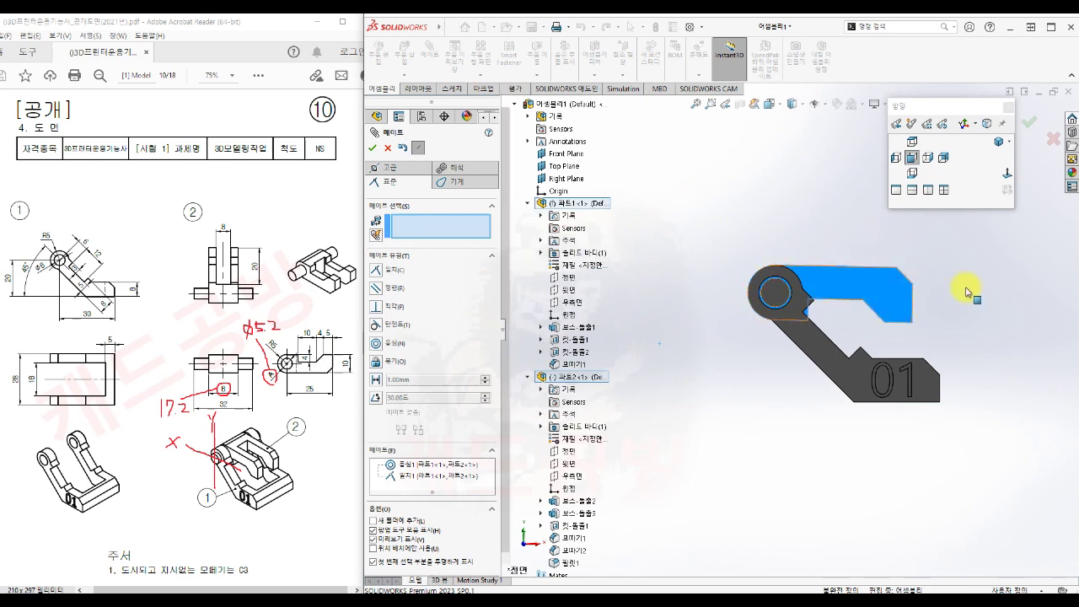
{"action": "left_click", "coordinate": [972, 288]}
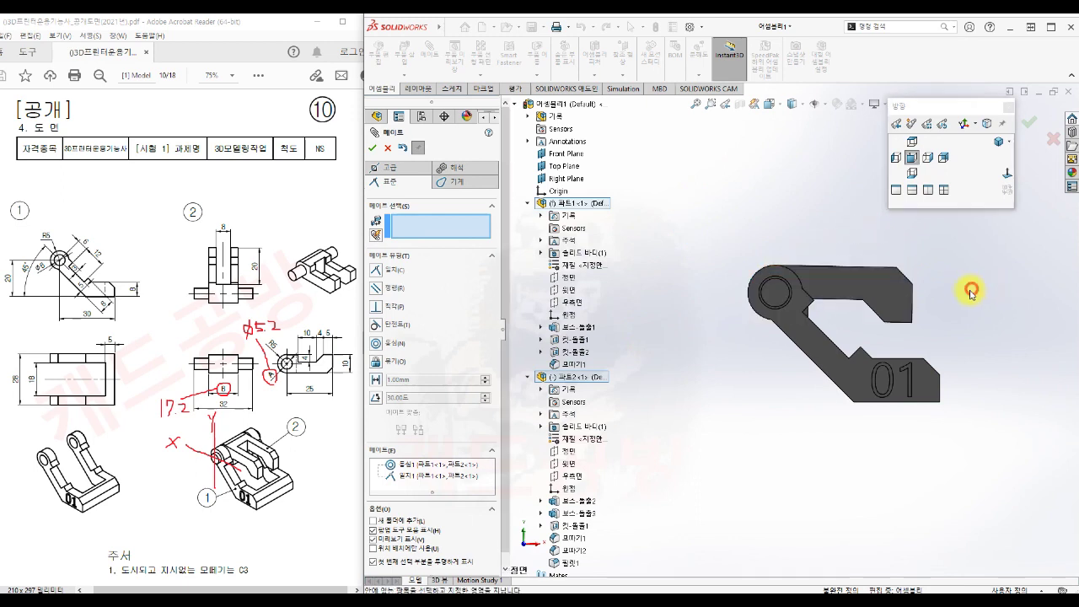
{"action": "left_click_drag", "start_coordinate": [892, 305], "coordinate": [893, 230]}
{"action": "left_click", "coordinate": [874, 316]}
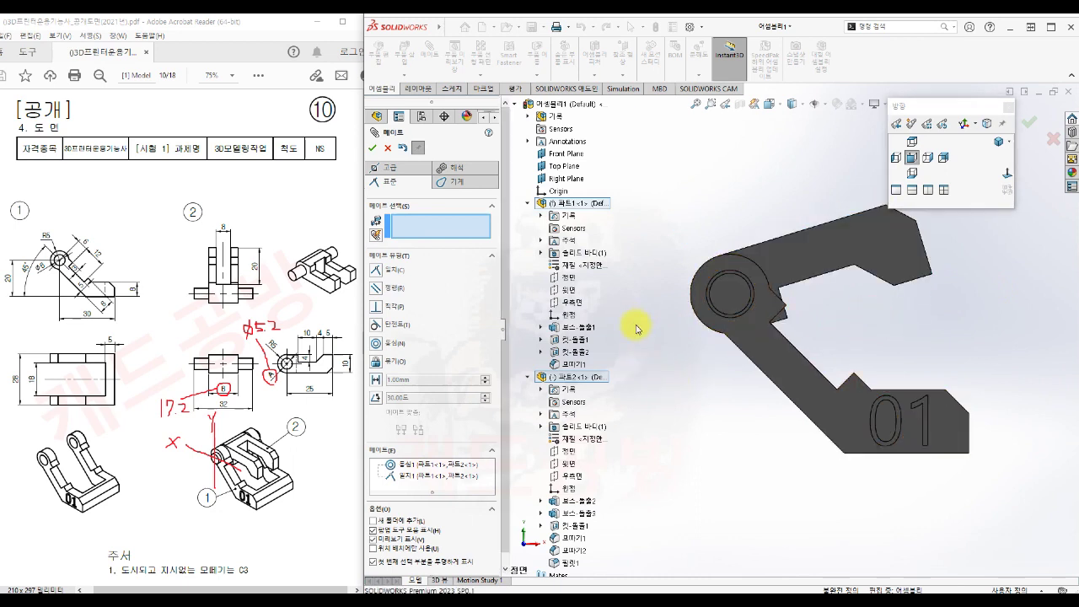
Step: Add a coincident mate between the top planes (윗면) of part 1 and part 2, and finish mating
{"action": "left_click", "coordinate": [569, 288]}
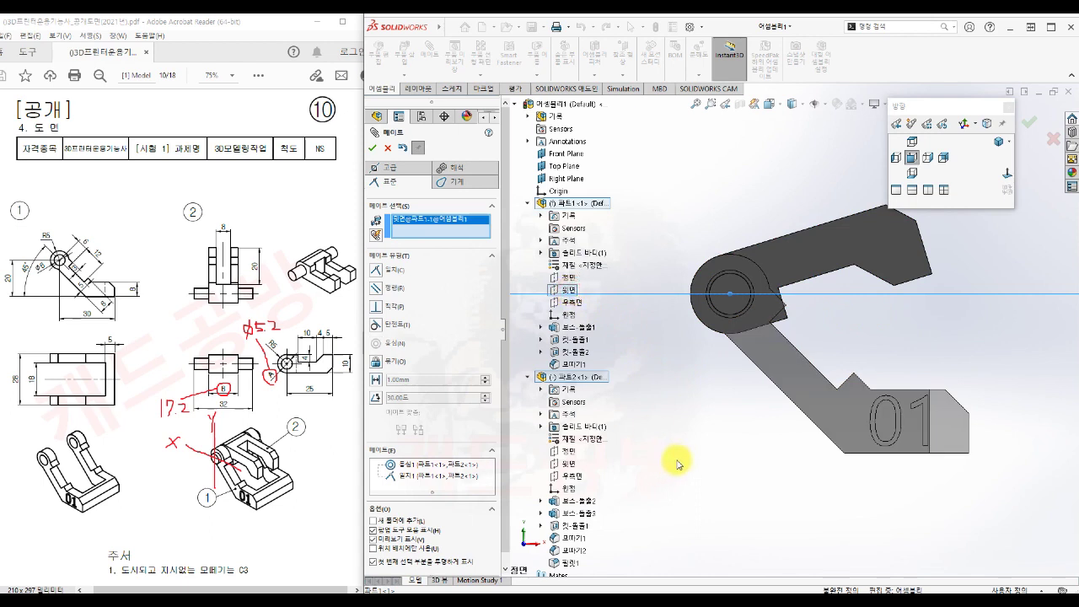
{"action": "left_click", "coordinate": [569, 464]}
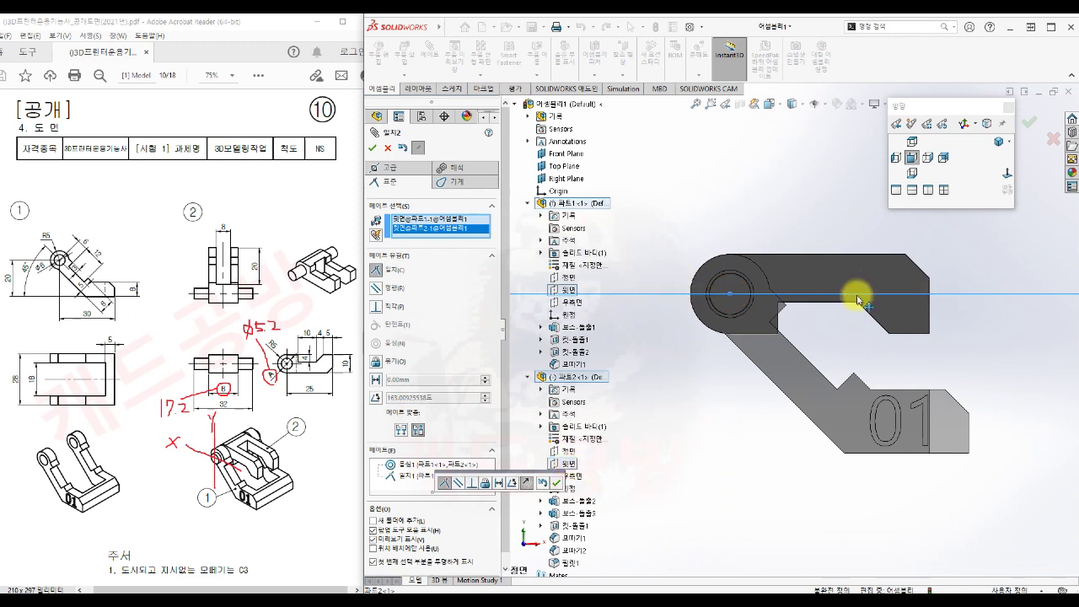
{"action": "left_click", "coordinate": [556, 483]}
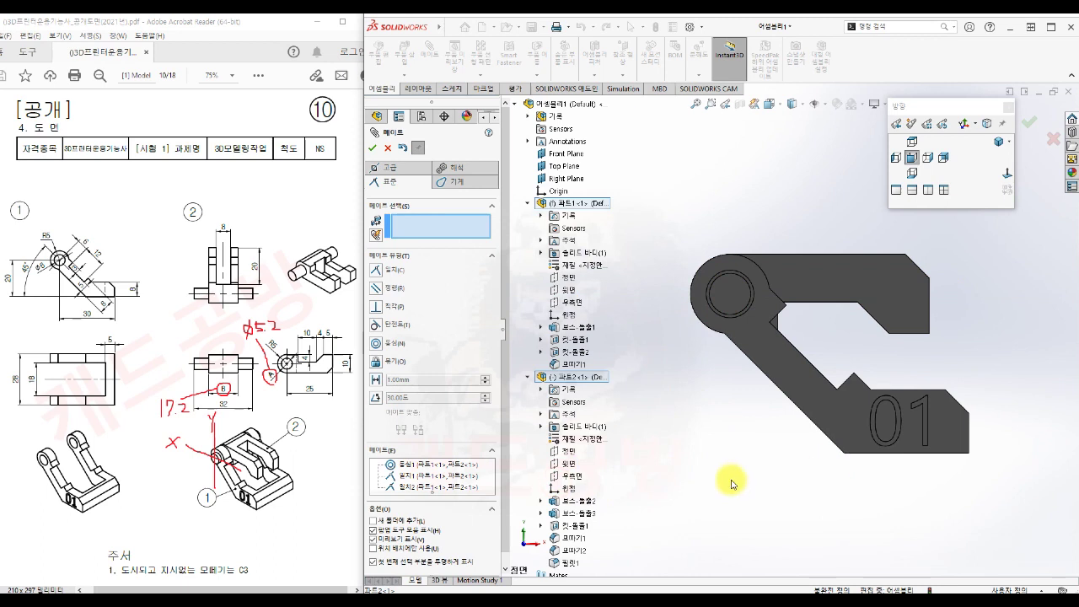
{"action": "scroll", "coordinate": [750, 447], "scroll_direction": "up", "scroll_amount": 2}
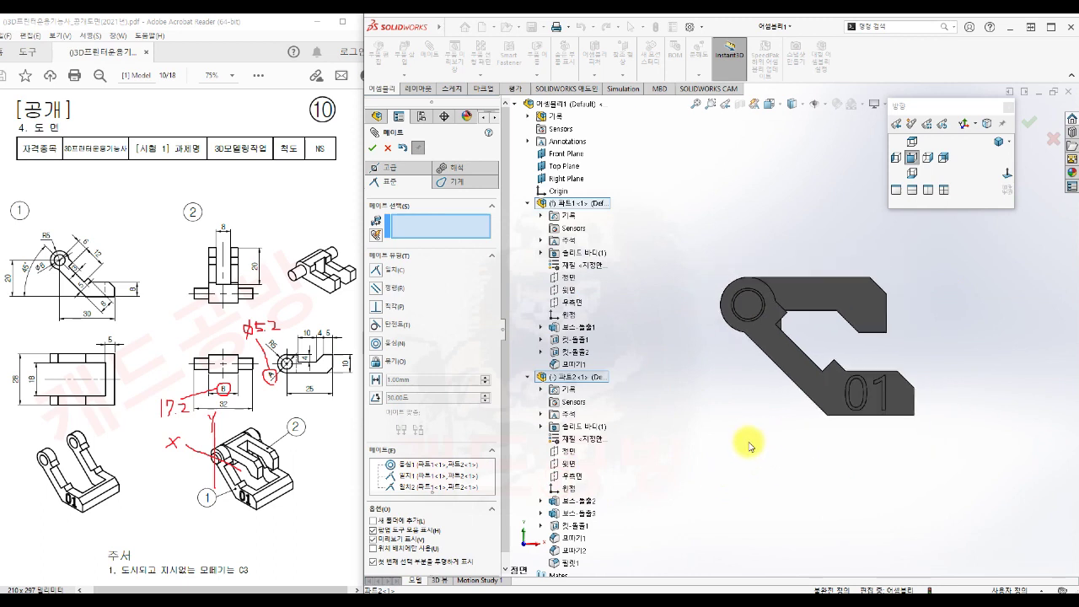
{"action": "left_click", "coordinate": [372, 147]}
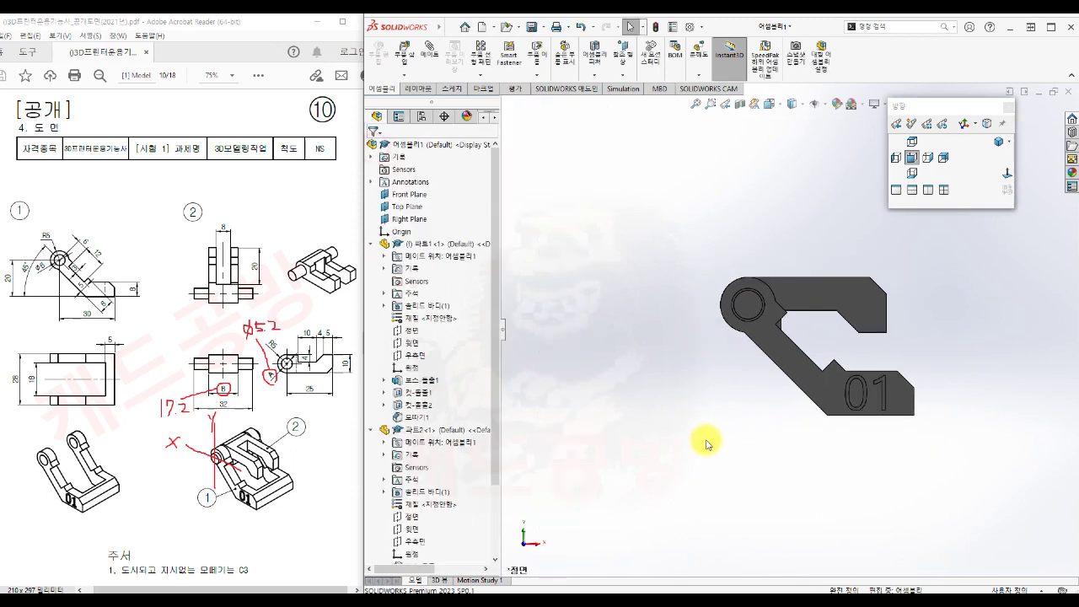
Step: Collapse both component trees, set the assembly to isometric view and save it as 비번호_10.SLDASM in folder 10
{"action": "left_click", "coordinate": [370, 243]}
{"action": "left_click", "coordinate": [371, 255]}
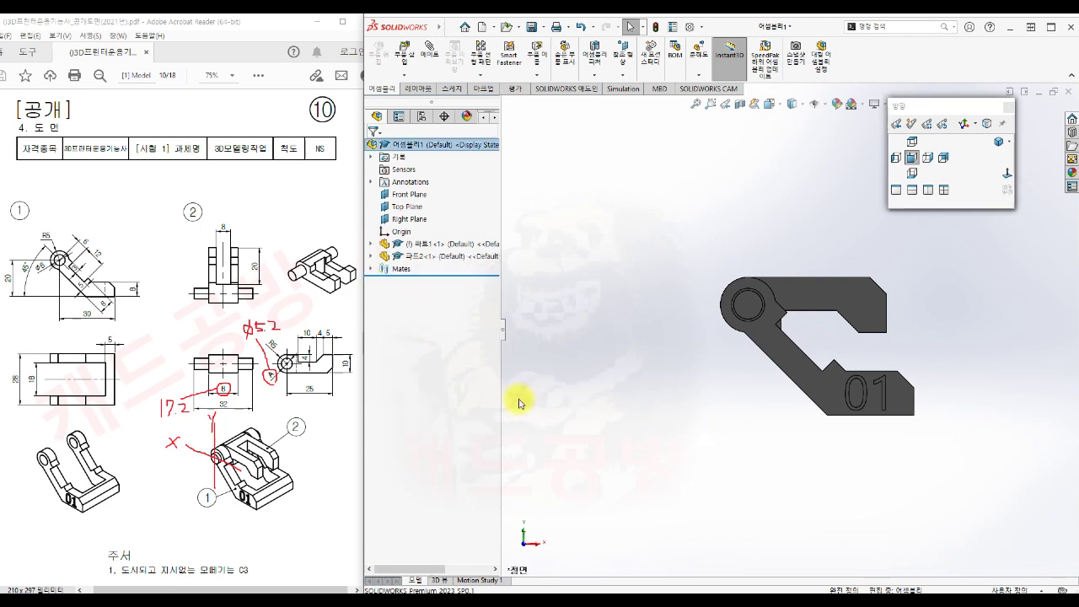
{"action": "left_click", "coordinate": [998, 142]}
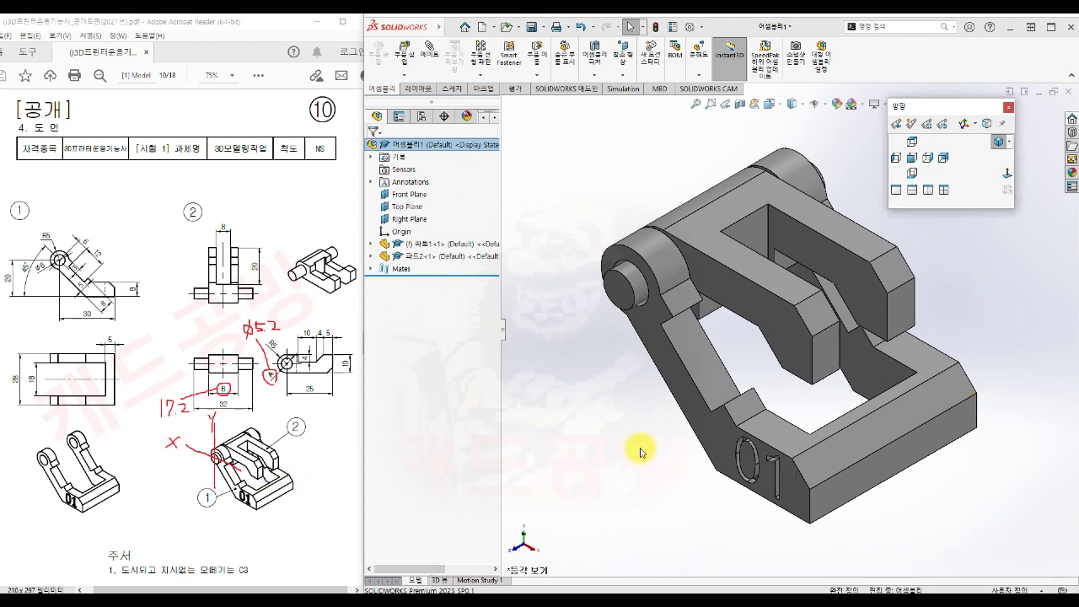
{"action": "middle_click_drag", "start_coordinate": [715, 515], "coordinate": [746, 487]}
{"action": "left_click", "coordinate": [998, 141]}
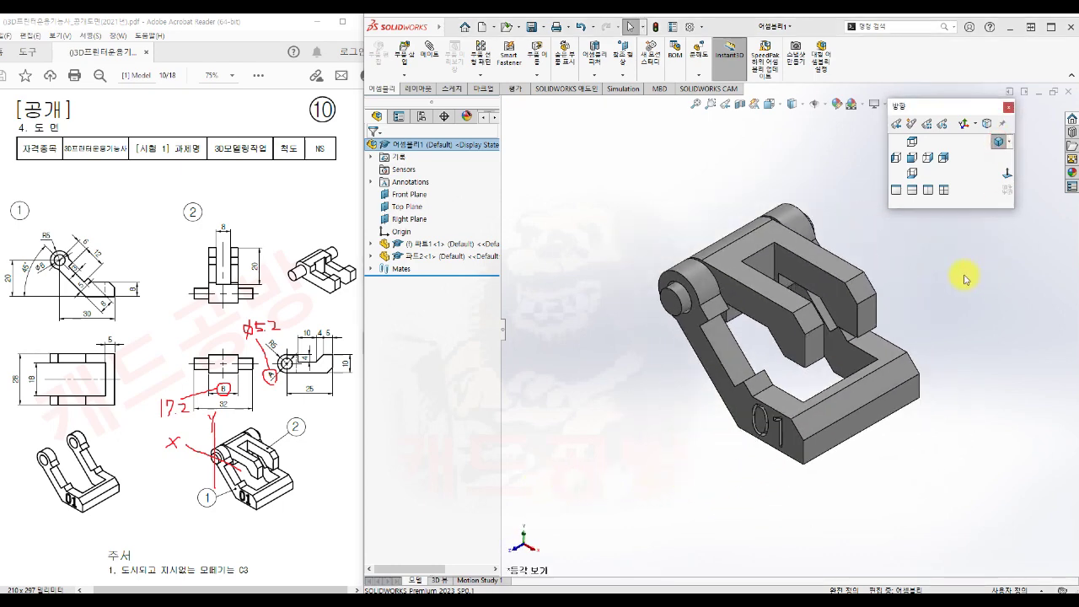
{"action": "left_click", "coordinate": [532, 27]}
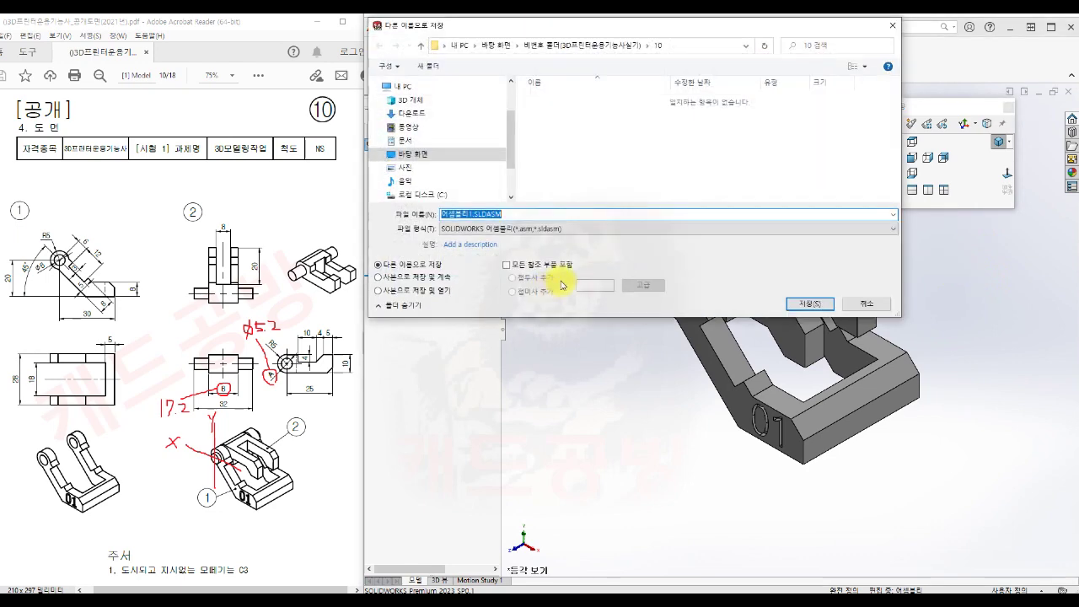
{"action": "type", "text": "비"}
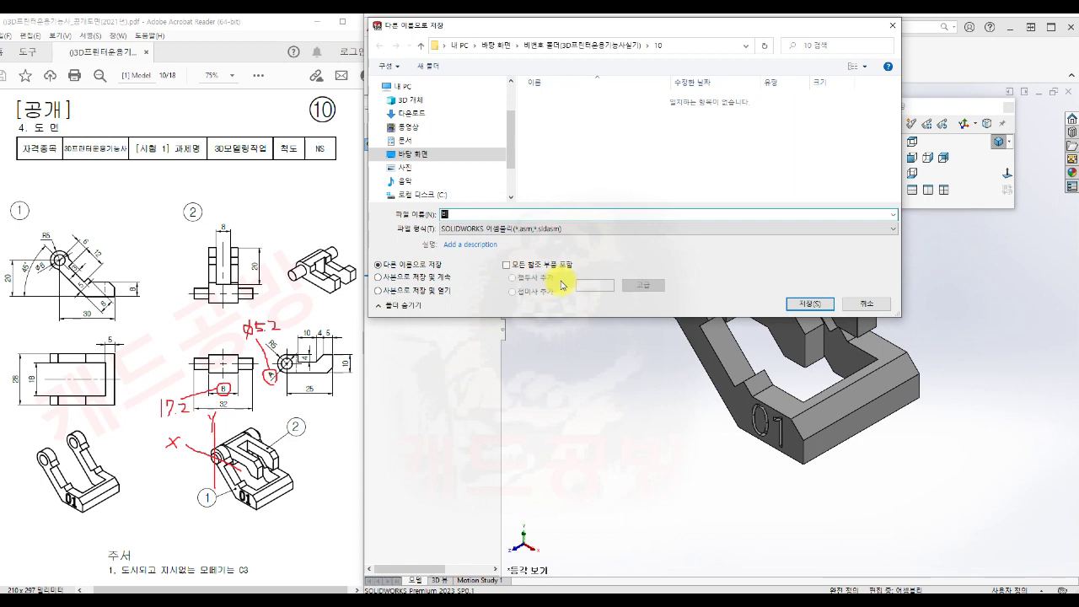
{"action": "type", "text": "번호_10"}
{"action": "left_click", "coordinate": [807, 303]}
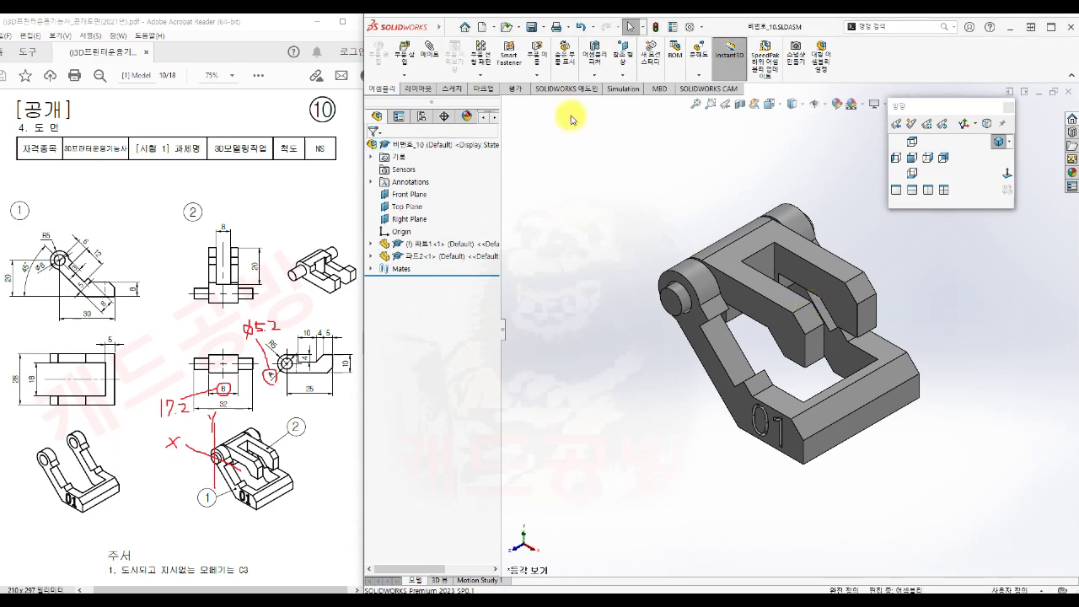
Step: Export the assembly to folder 10 as 비번호_10.STEP in STEP AP214 format, accepting the existing export options
{"action": "left_click", "coordinate": [543, 27]}
{"action": "left_click", "coordinate": [563, 55]}
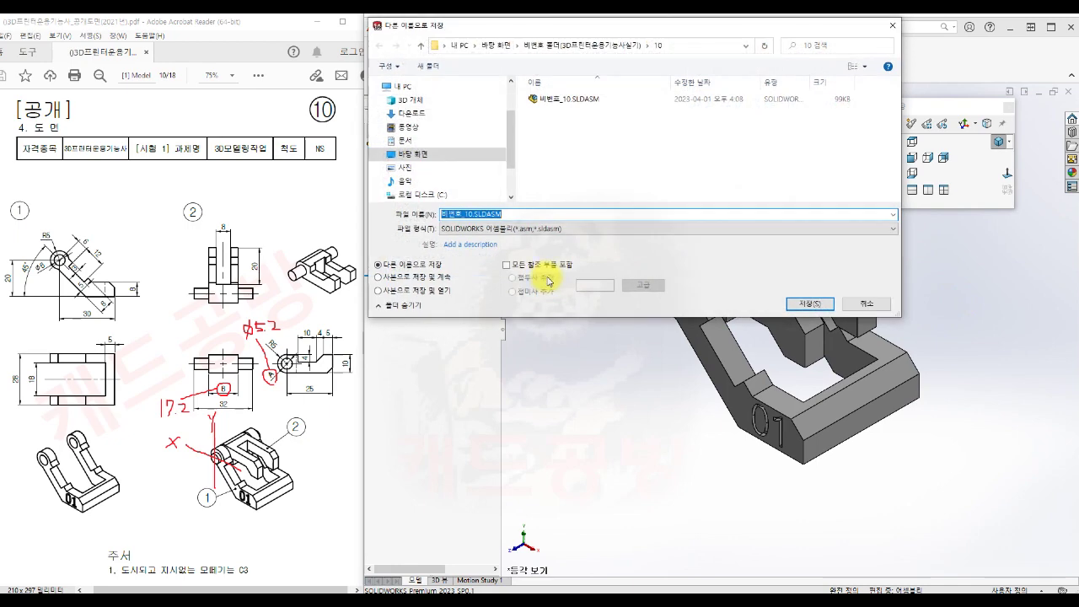
{"action": "left_click", "coordinate": [514, 228]}
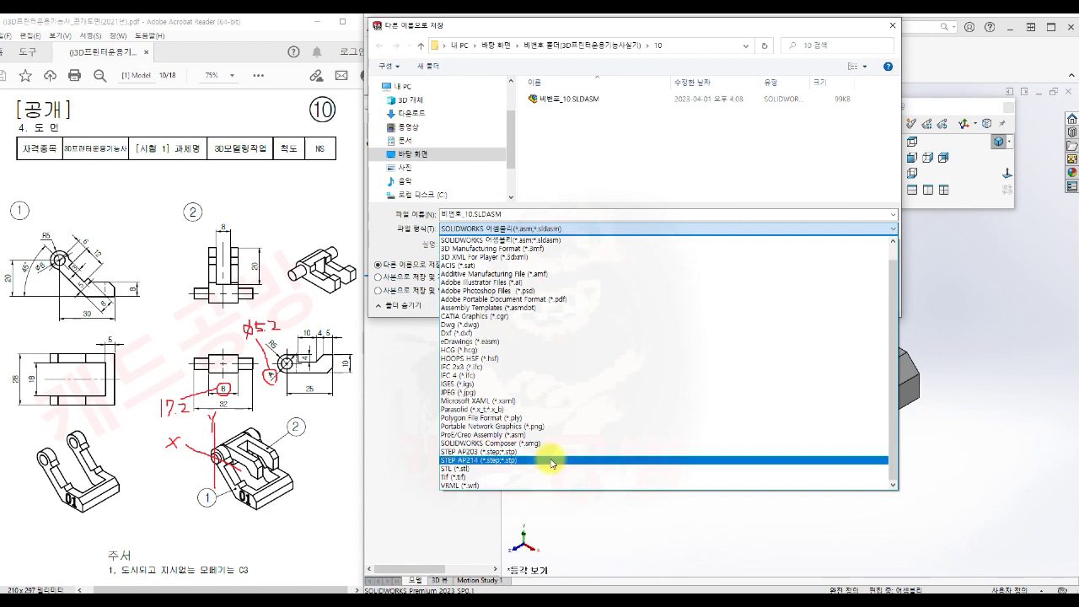
{"action": "left_click", "coordinate": [552, 461]}
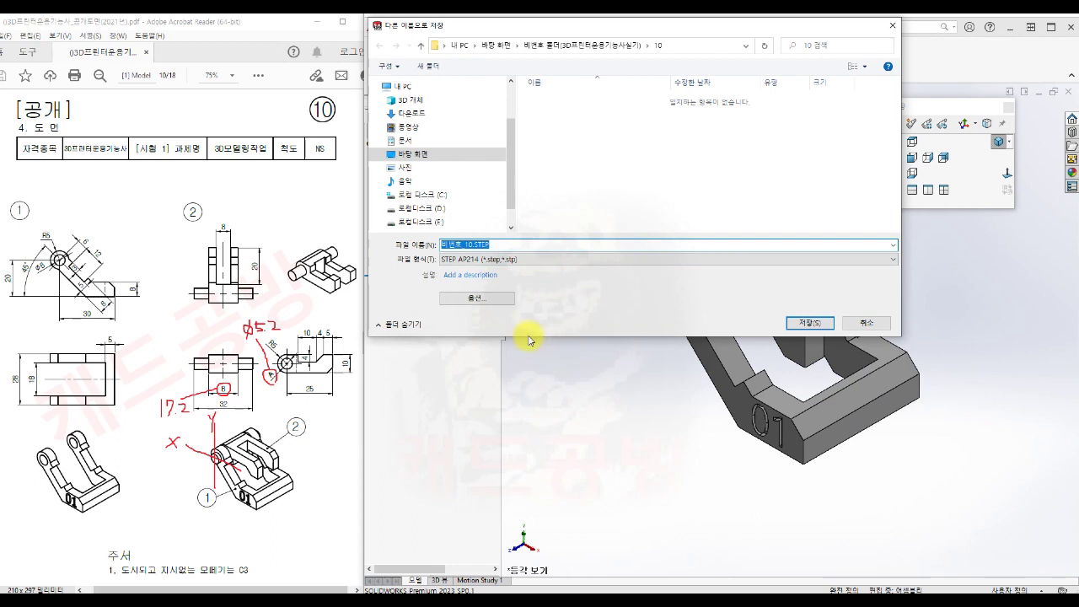
{"action": "left_click", "coordinate": [494, 300]}
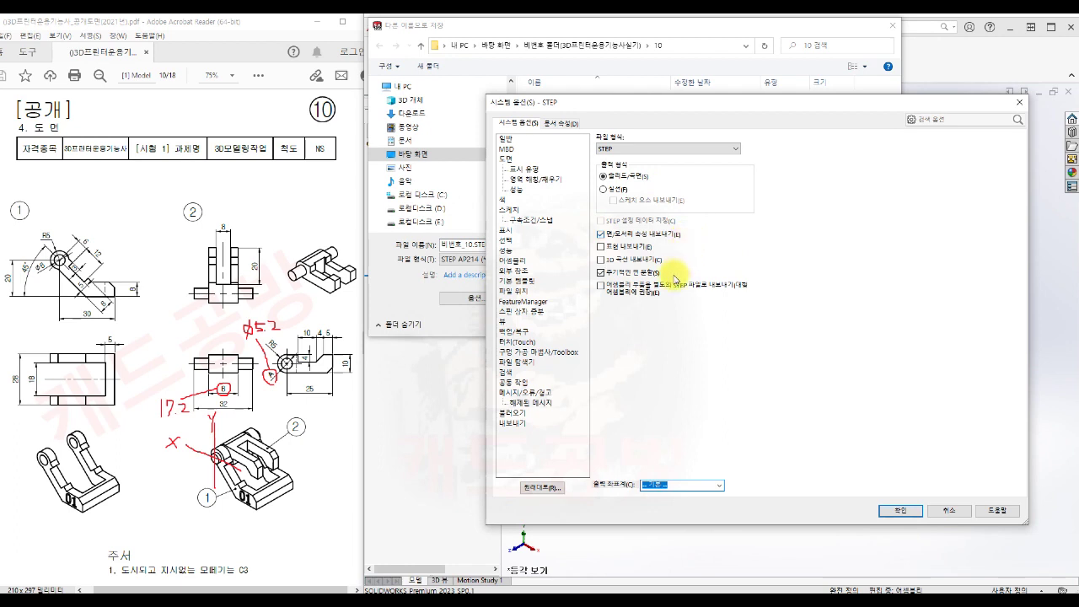
{"action": "left_click", "coordinate": [894, 511]}
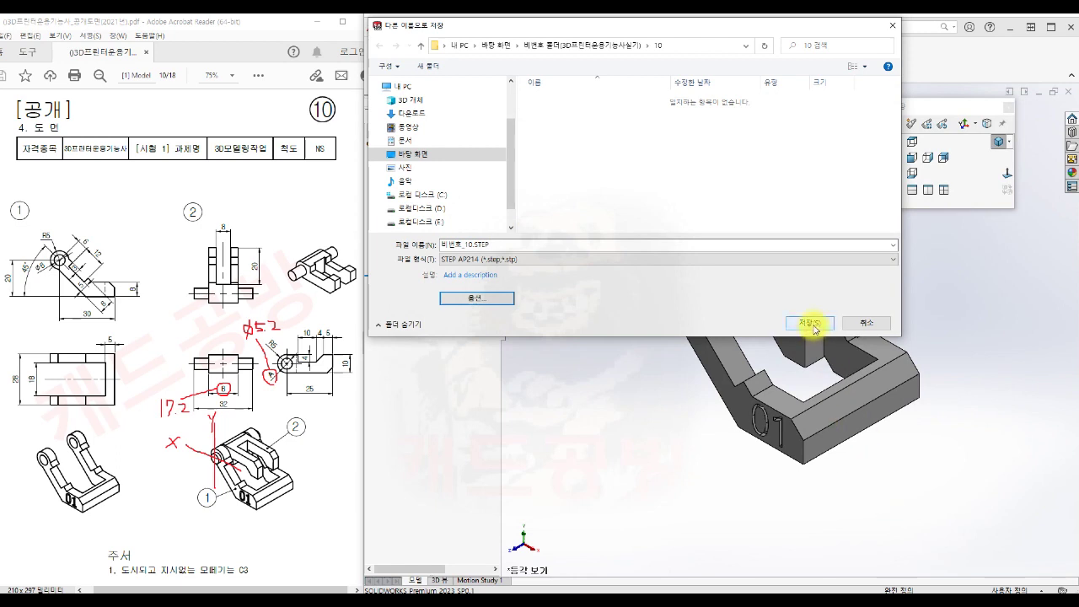
{"action": "left_click", "coordinate": [811, 325]}
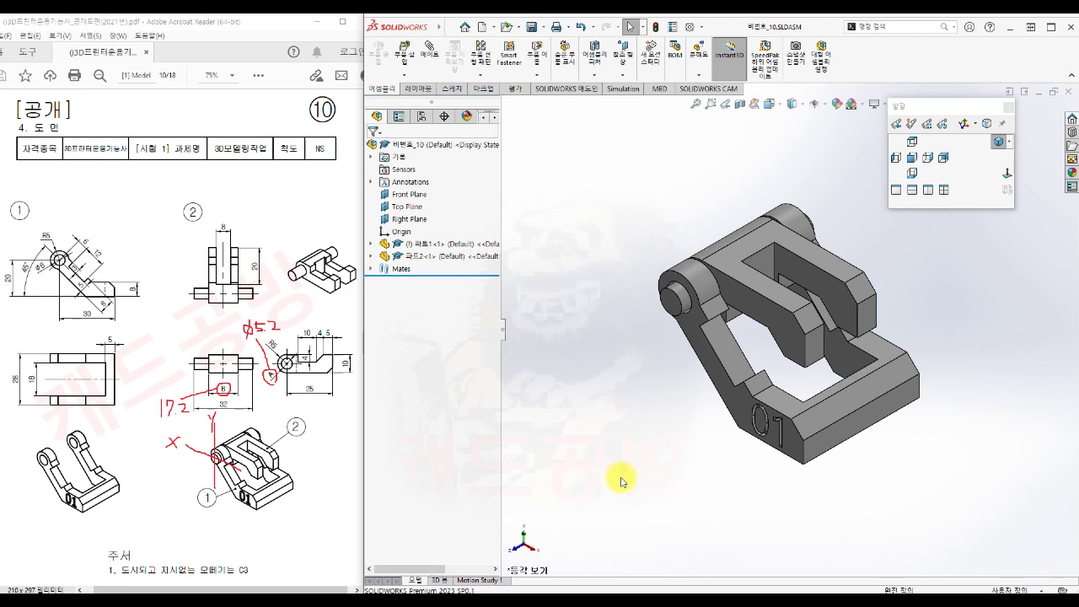
Step: Suppress the coincident mate 일치2 that holds the top planes of part 1 and part 2 together
{"action": "left_click", "coordinate": [911, 160]}
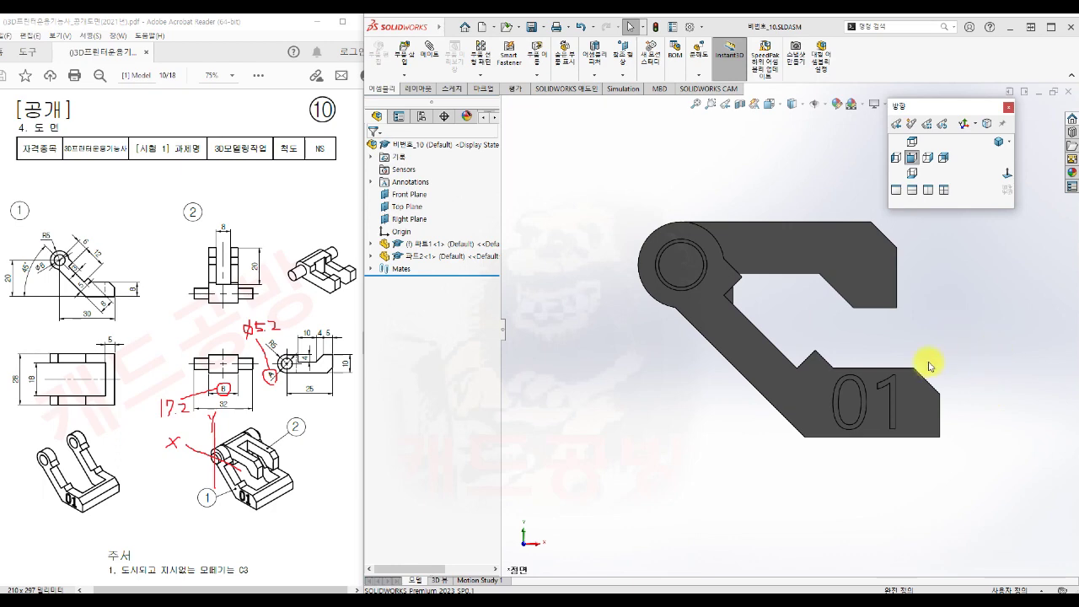
{"action": "middle_click_drag", "start_coordinate": [970, 373], "coordinate": [969, 402]}
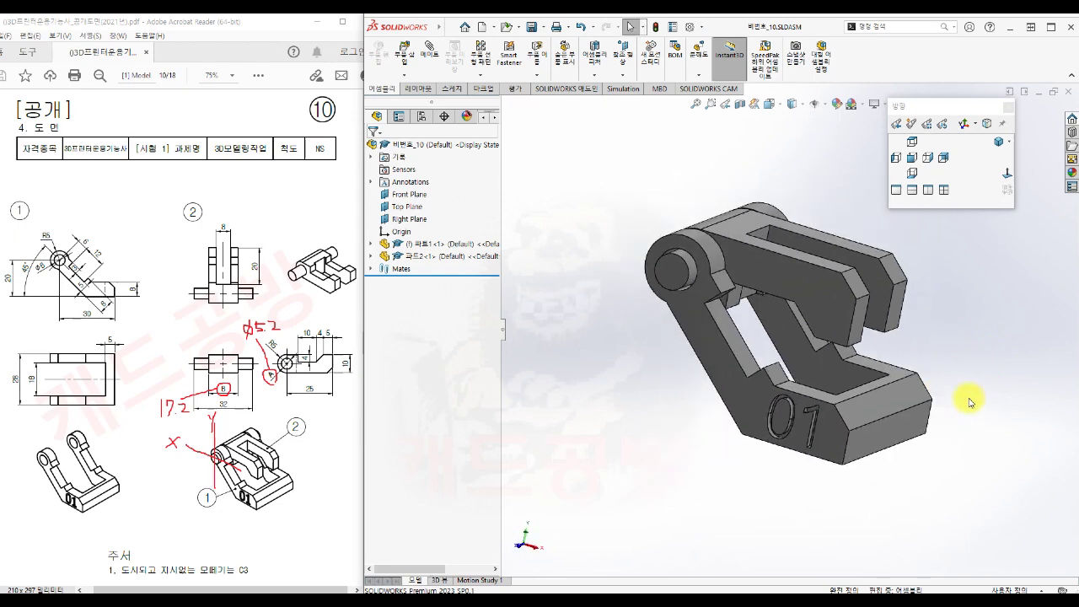
{"action": "scroll", "coordinate": [969, 402], "scroll_direction": "up", "scroll_amount": 3}
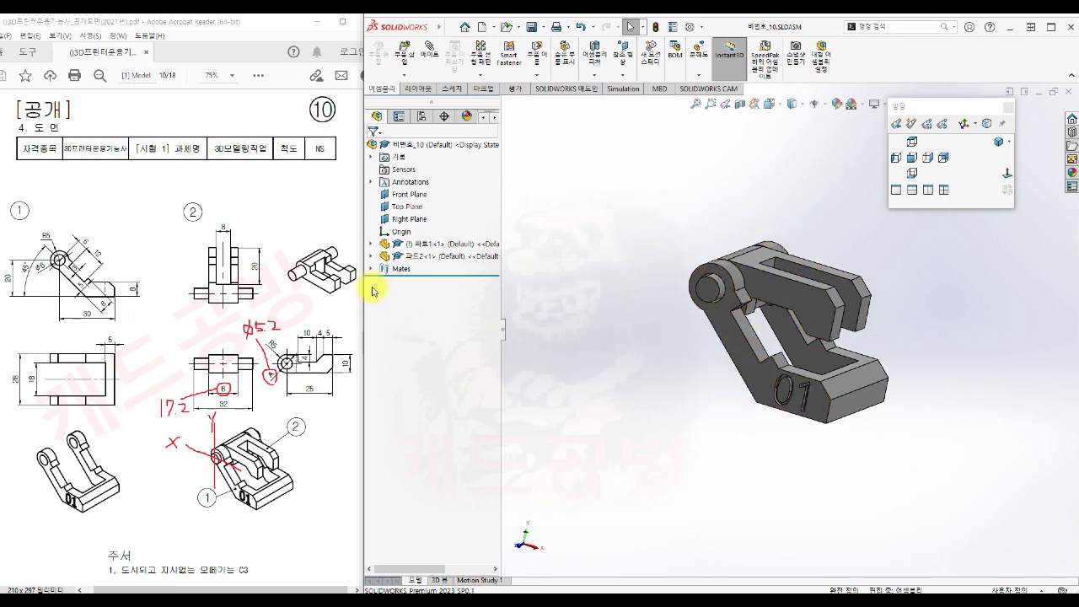
{"action": "left_click", "coordinate": [371, 269]}
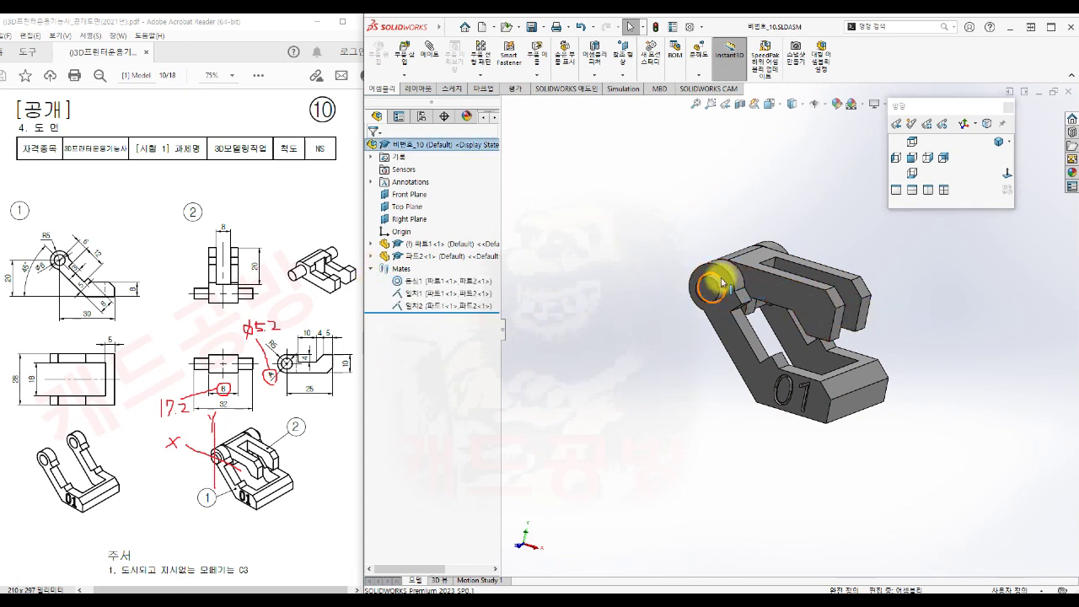
{"action": "left_click", "coordinate": [467, 307]}
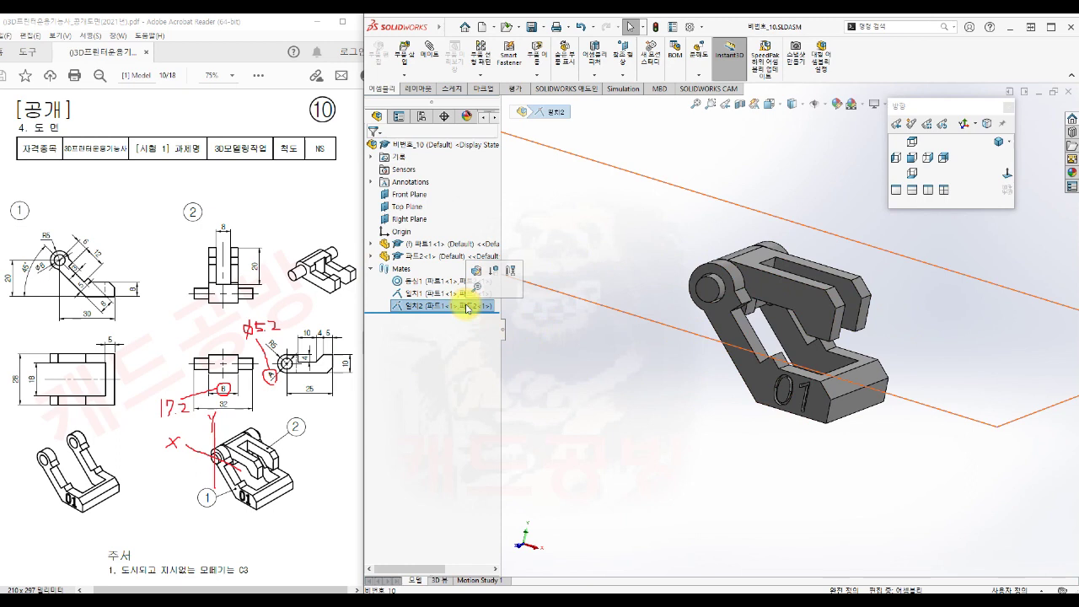
{"action": "left_click", "coordinate": [493, 270]}
Step: In front view, swing part 2 about its pin until its fork points up and away from the base of part 1
{"action": "middle_click_drag", "start_coordinate": [693, 462], "coordinate": [761, 448]}
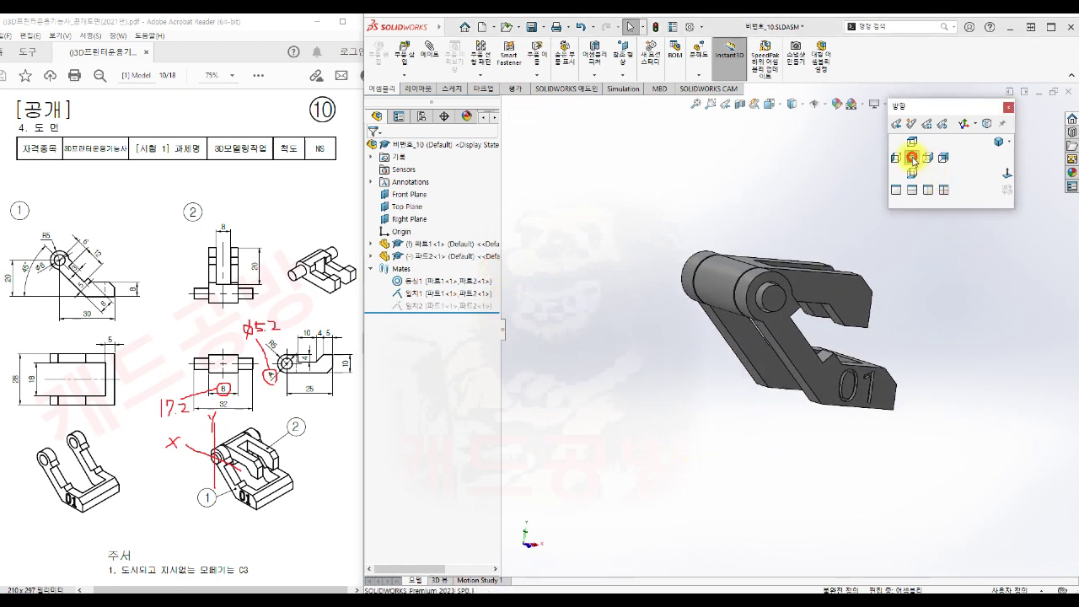
{"action": "left_click", "coordinate": [912, 159]}
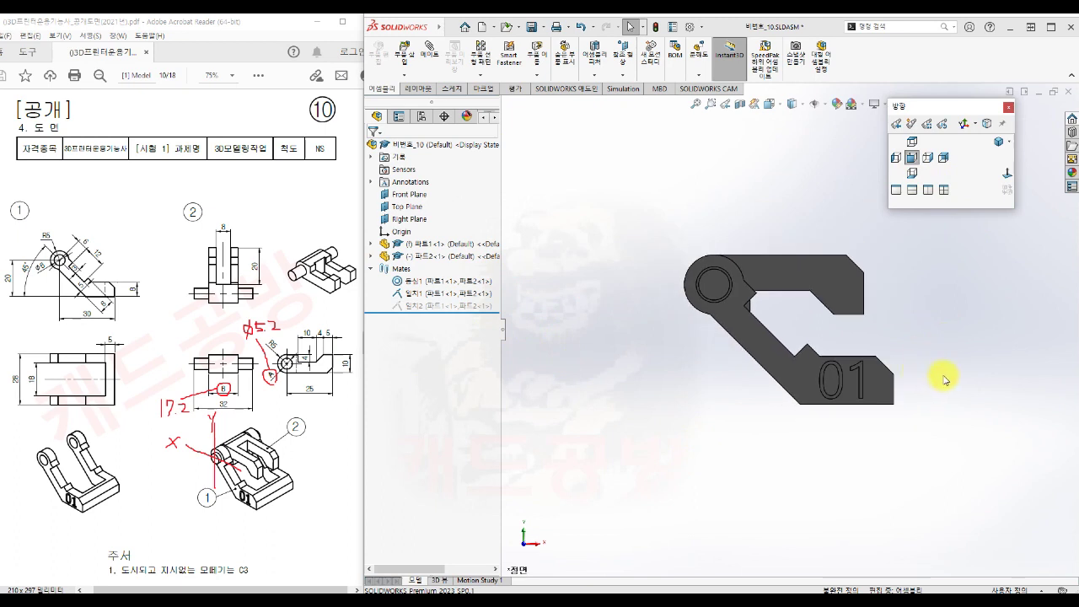
{"action": "left_click", "coordinate": [904, 291]}
{"action": "left_click_drag", "start_coordinate": [904, 291], "coordinate": [722, 241]}
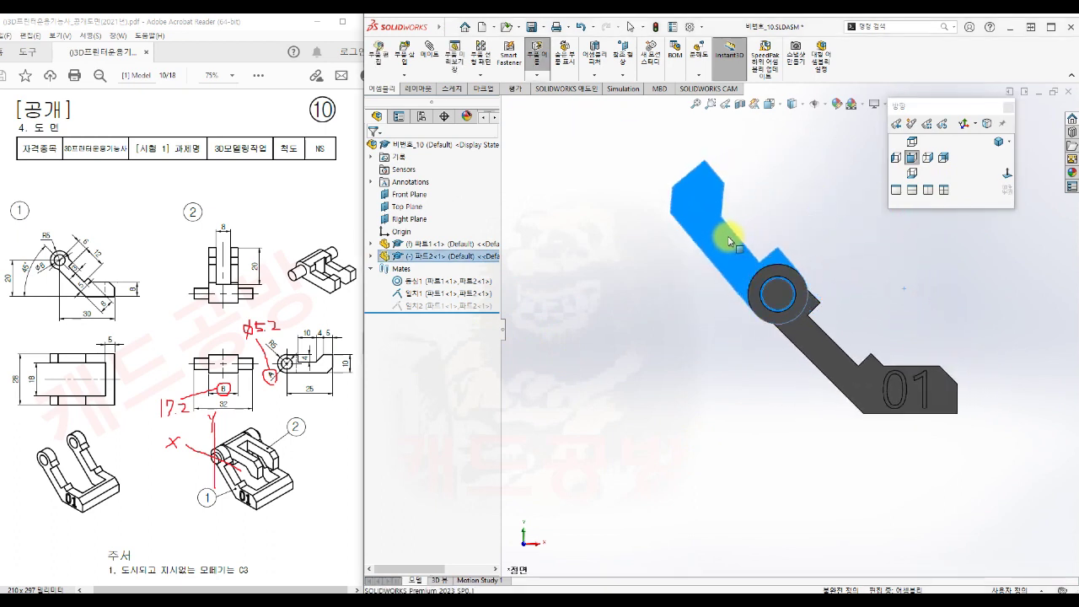
Step: Add a parallel mate between the underside face of part 2's fork and the underside face of part 1's arm
{"action": "left_click", "coordinate": [706, 388]}
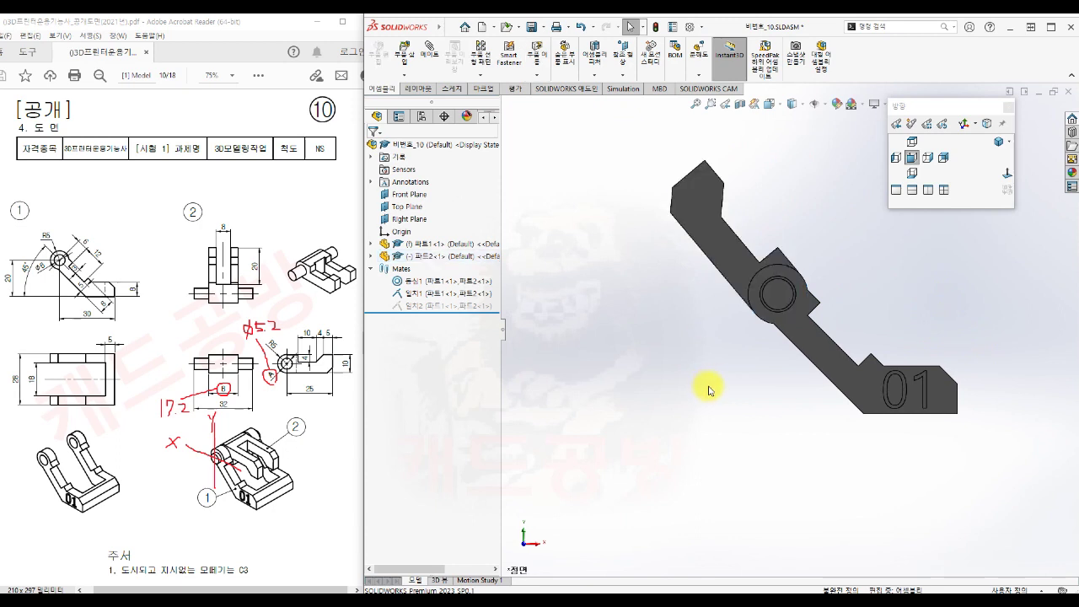
{"action": "middle_click_drag", "start_coordinate": [706, 385], "coordinate": [742, 405]}
{"action": "left_click_drag", "start_coordinate": [719, 241], "coordinate": [858, 366]}
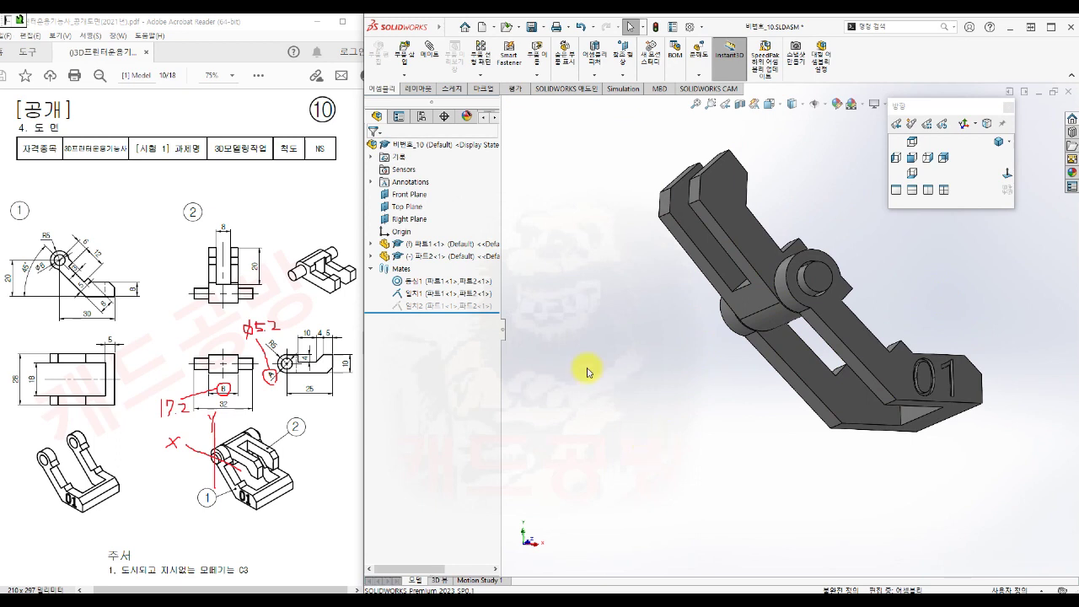
{"action": "left_click", "coordinate": [431, 52]}
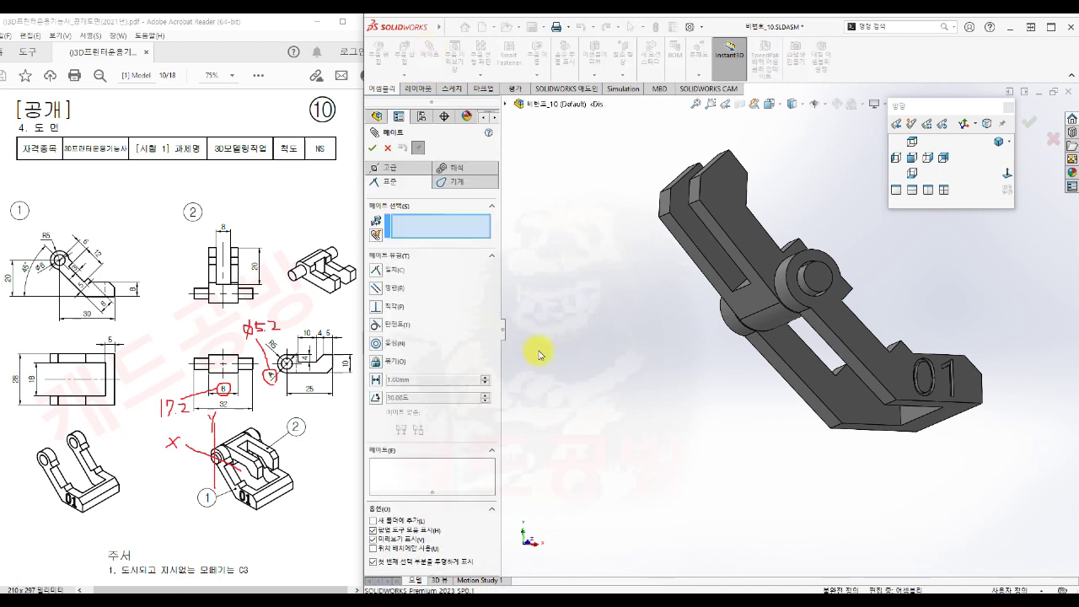
{"action": "left_click", "coordinate": [754, 299]}
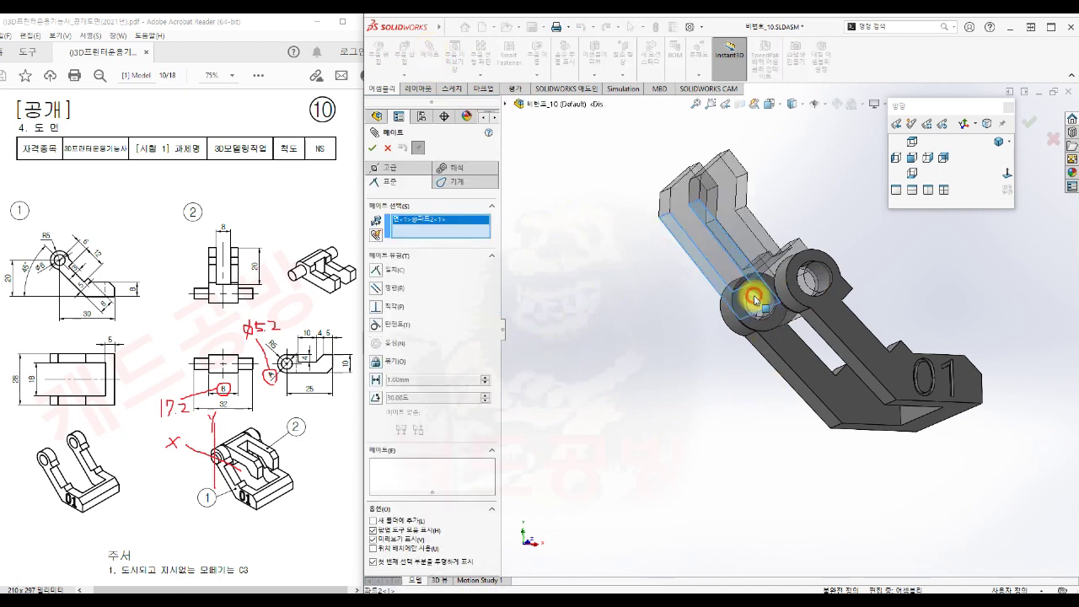
{"action": "left_click", "coordinate": [848, 362]}
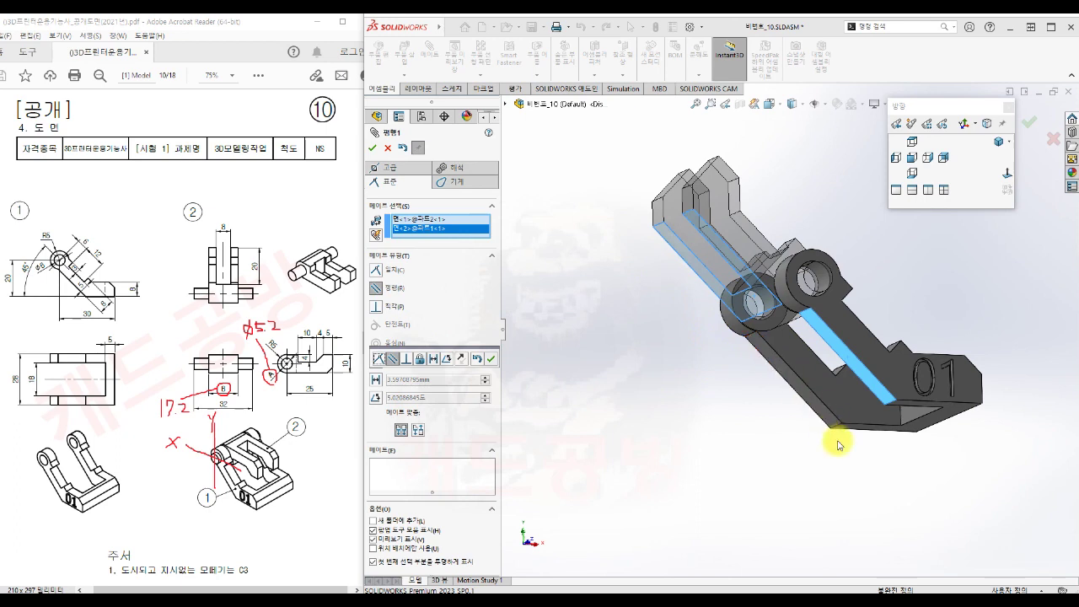
{"action": "left_click", "coordinate": [372, 148]}
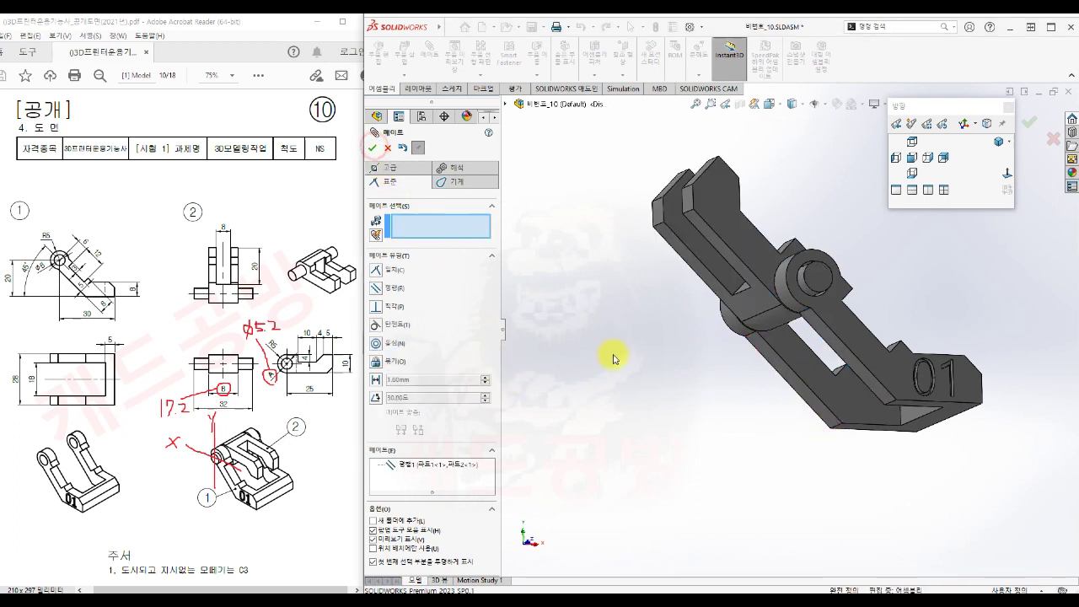
{"action": "left_click", "coordinate": [373, 148]}
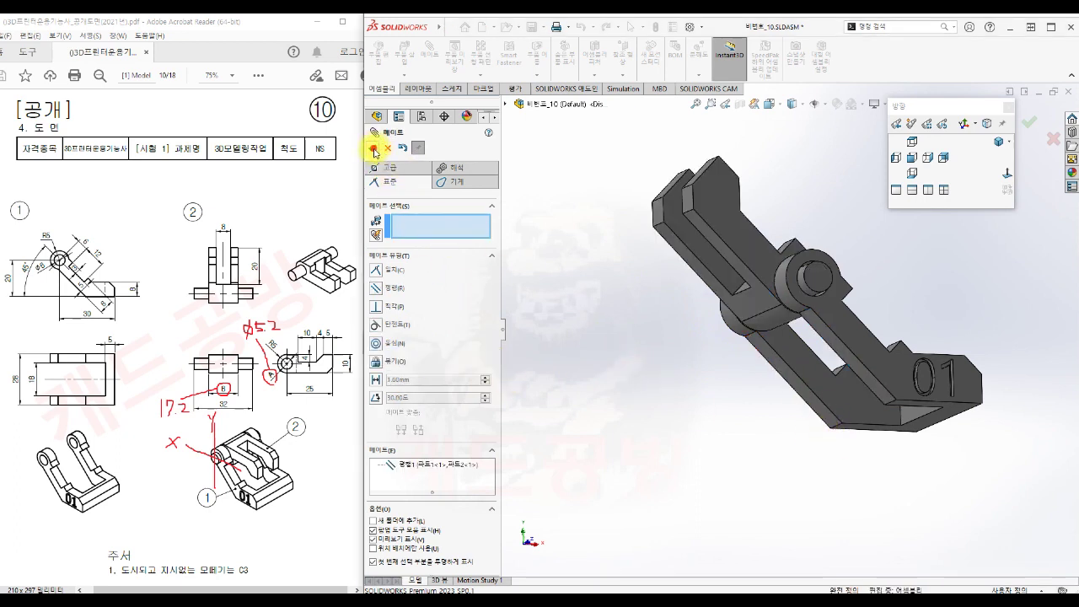
Step: Examine from the side and from above how the two unfolded parts line up, dismissing the save reminder
{"action": "middle_click_drag", "start_coordinate": [686, 339], "coordinate": [655, 362]}
{"action": "scroll", "coordinate": [895, 243], "scroll_direction": "down", "scroll_amount": 2}
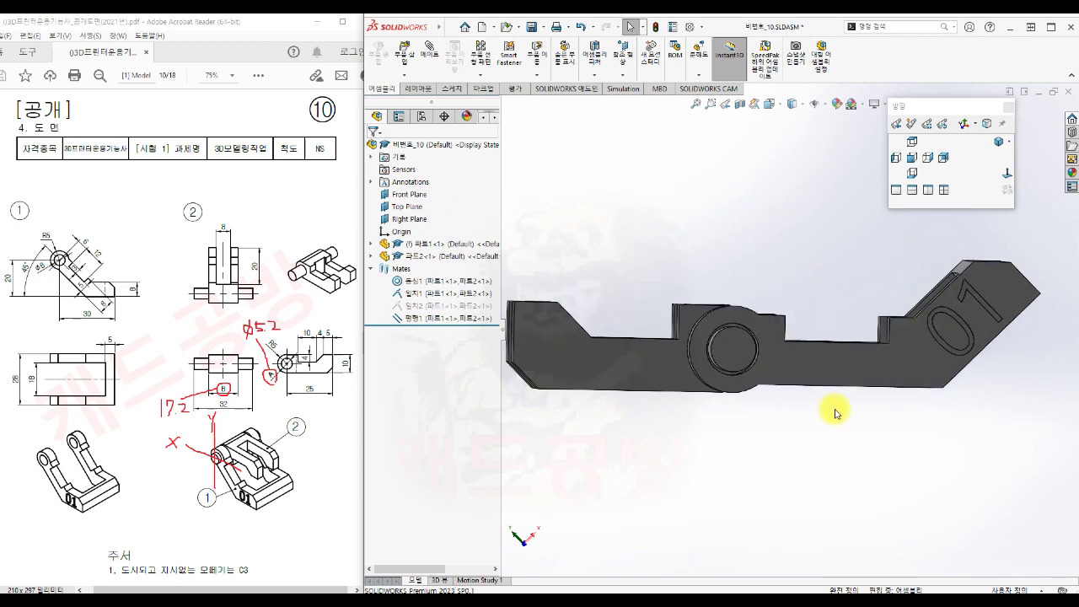
{"action": "middle_click_drag", "start_coordinate": [826, 422], "coordinate": [655, 441]}
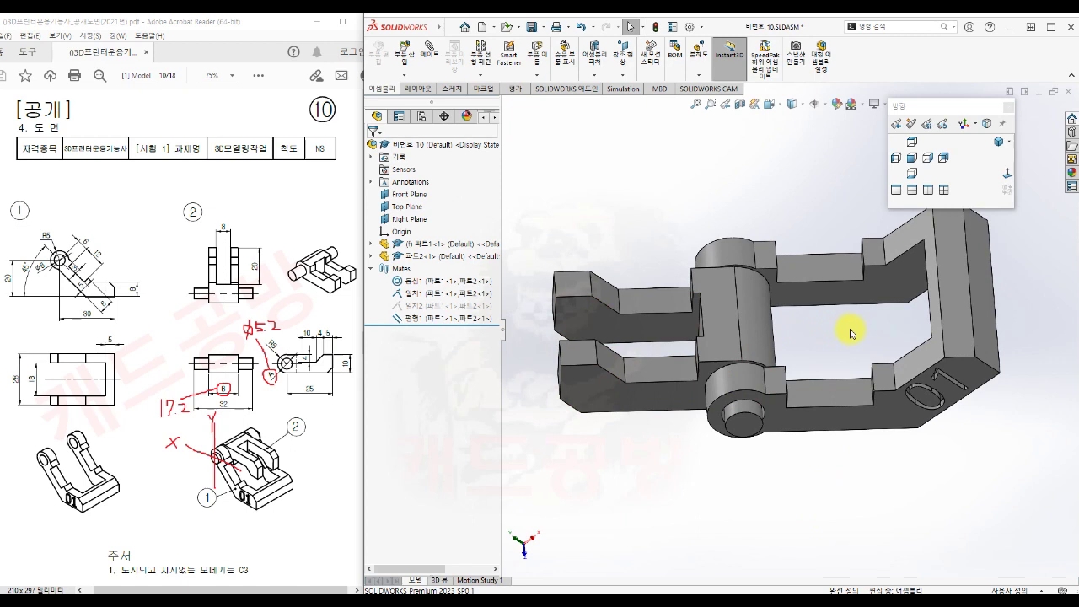
{"action": "middle_click_drag", "start_coordinate": [964, 516], "coordinate": [947, 443]}
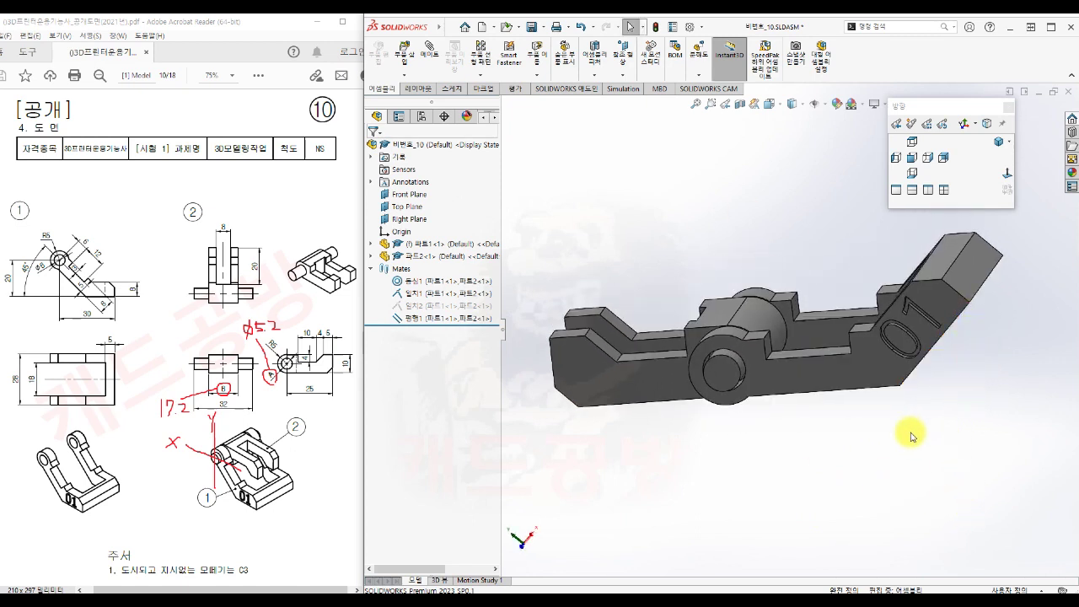
{"action": "middle_click_drag", "start_coordinate": [783, 463], "coordinate": [818, 520]}
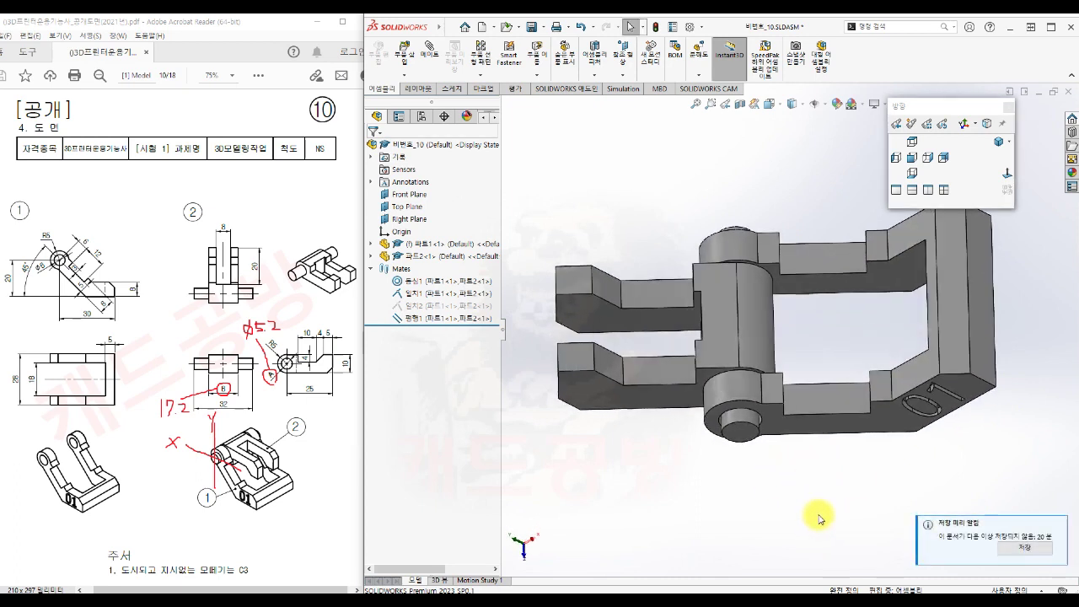
{"action": "left_click", "coordinate": [1057, 525]}
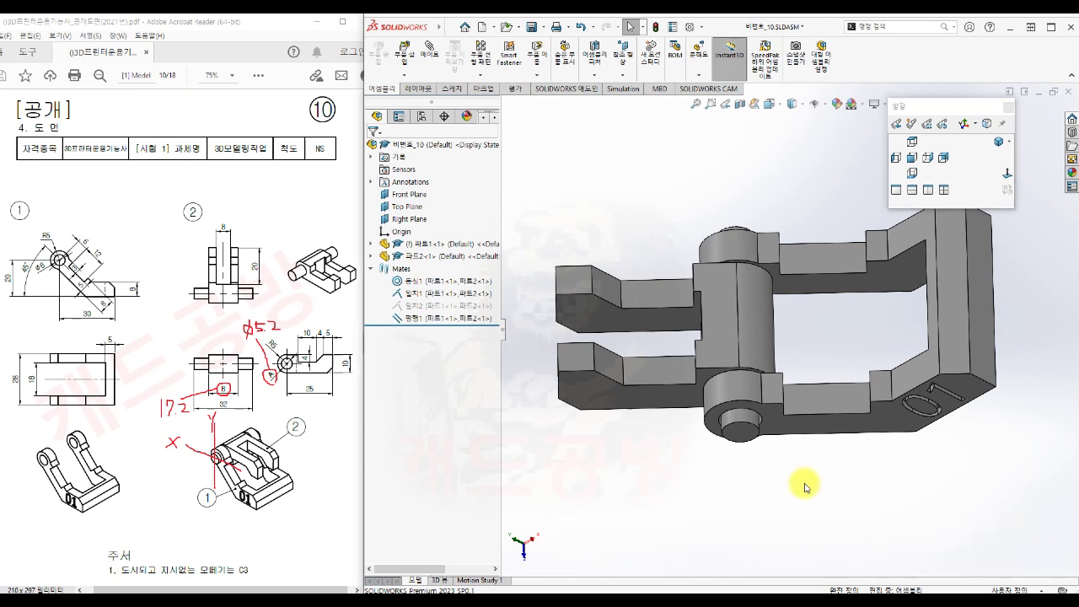
{"action": "middle_click_drag", "start_coordinate": [807, 494], "coordinate": [807, 390]}
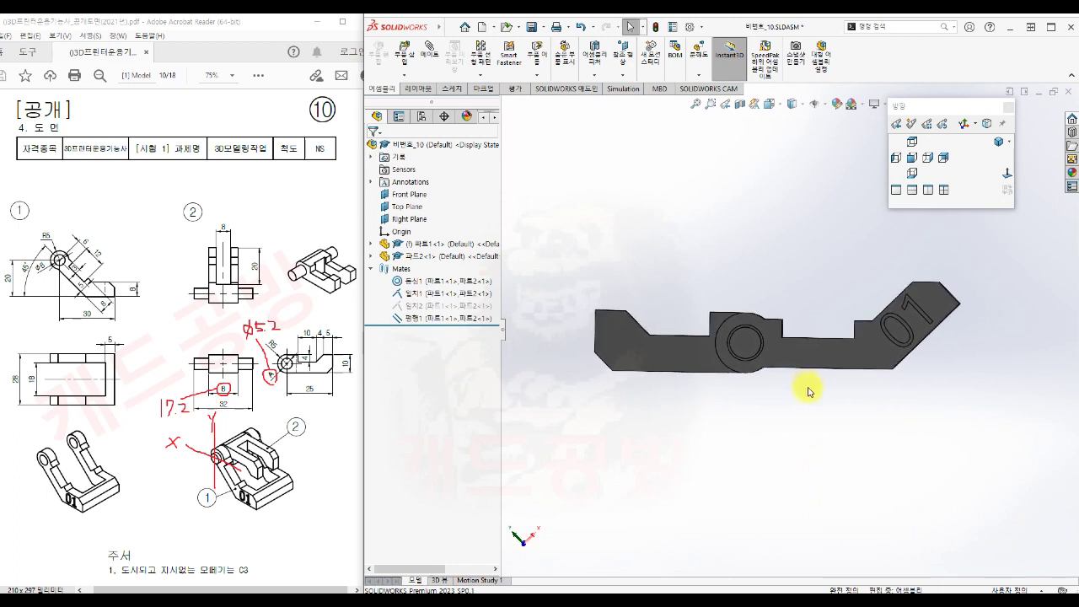
Step: Export the assembly to folder 10 as 비번호_10.STL, using binary output in mm, custom resolution and all components in a single file
{"action": "left_click", "coordinate": [542, 27]}
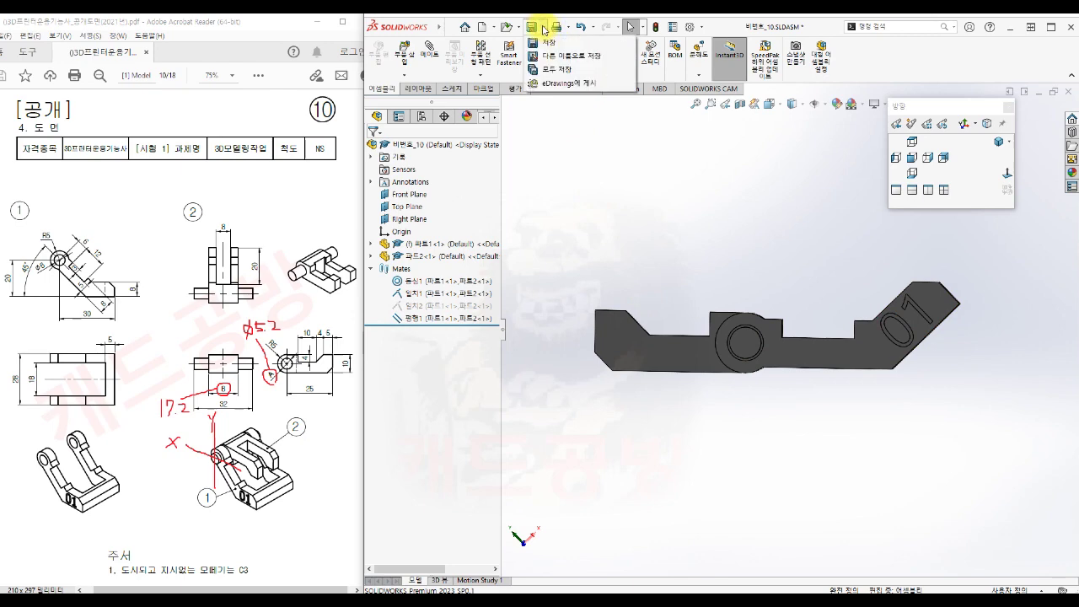
{"action": "left_click", "coordinate": [546, 57]}
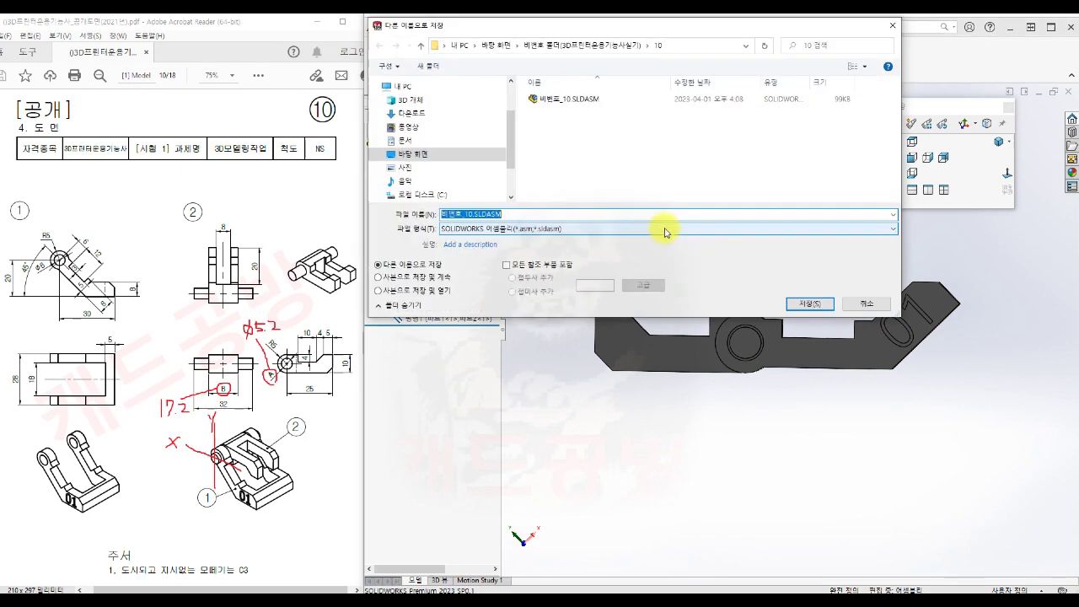
{"action": "left_click", "coordinate": [613, 230]}
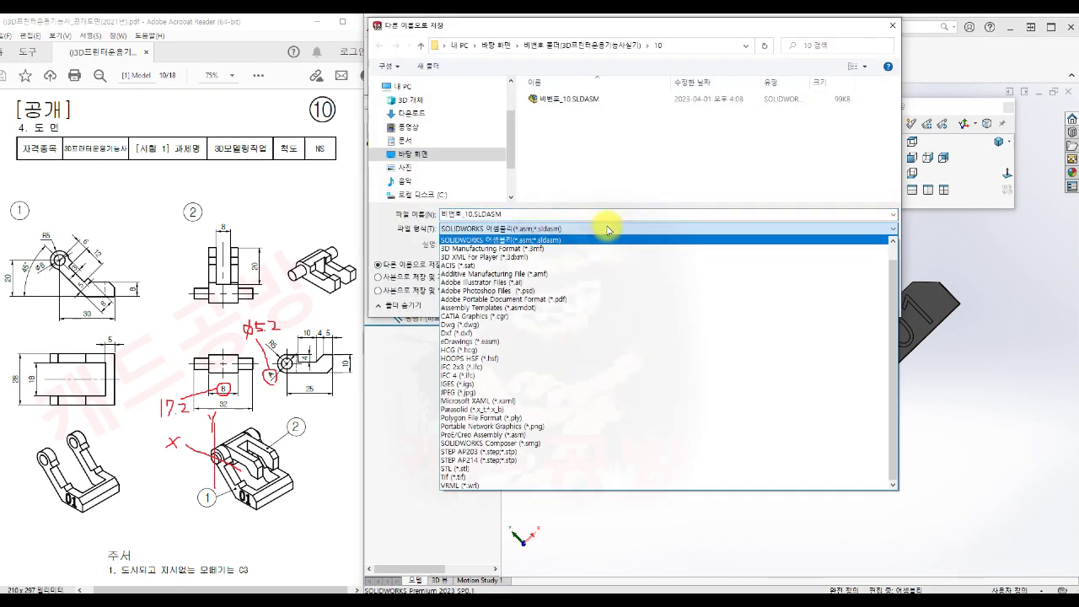
{"action": "left_click", "coordinate": [580, 468]}
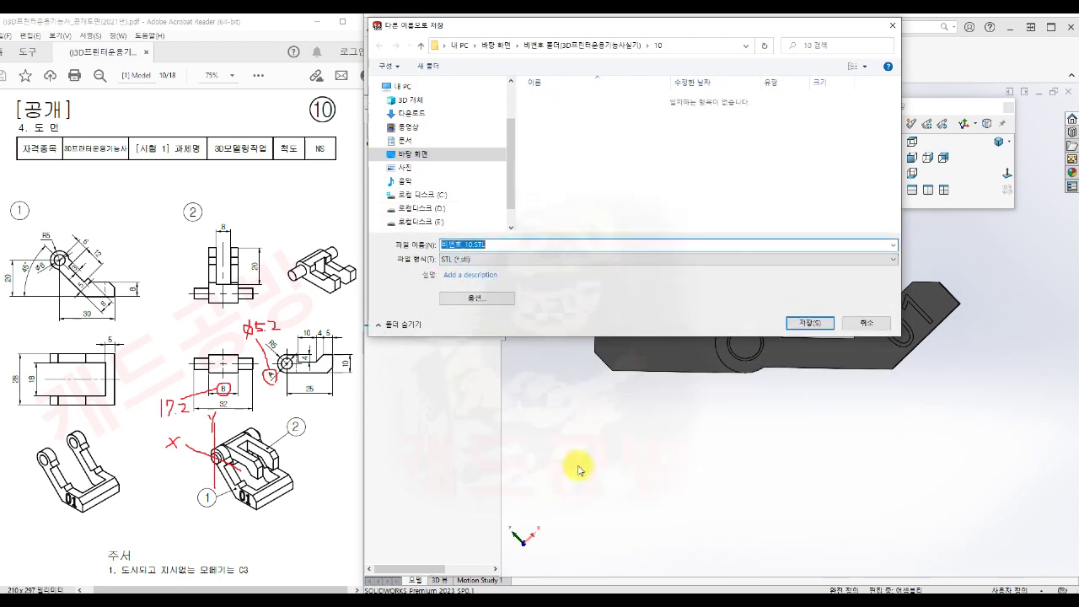
{"action": "left_click", "coordinate": [492, 297]}
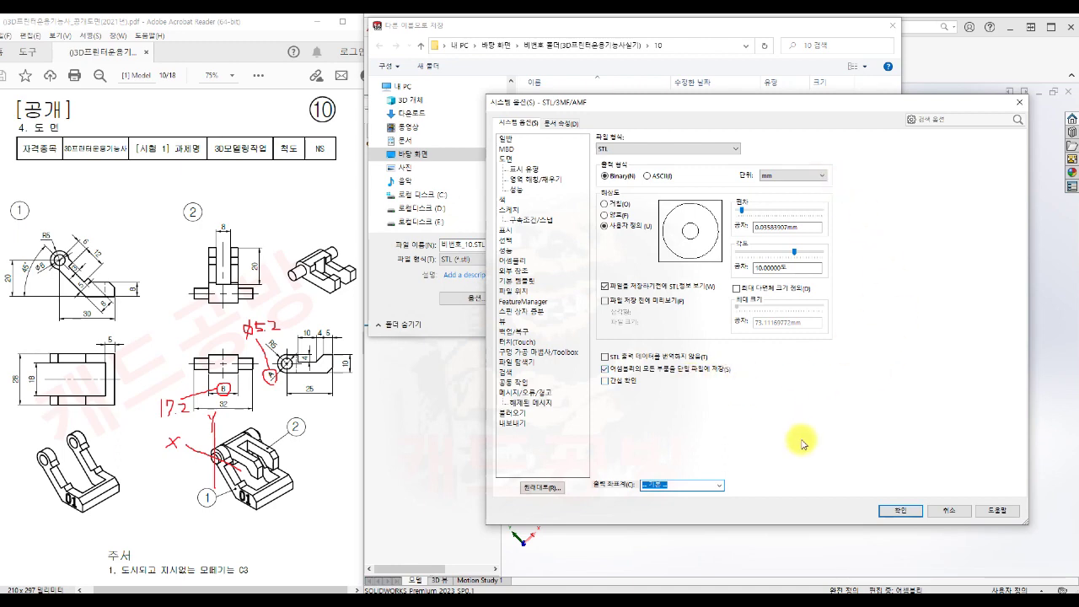
{"action": "left_click", "coordinate": [895, 512]}
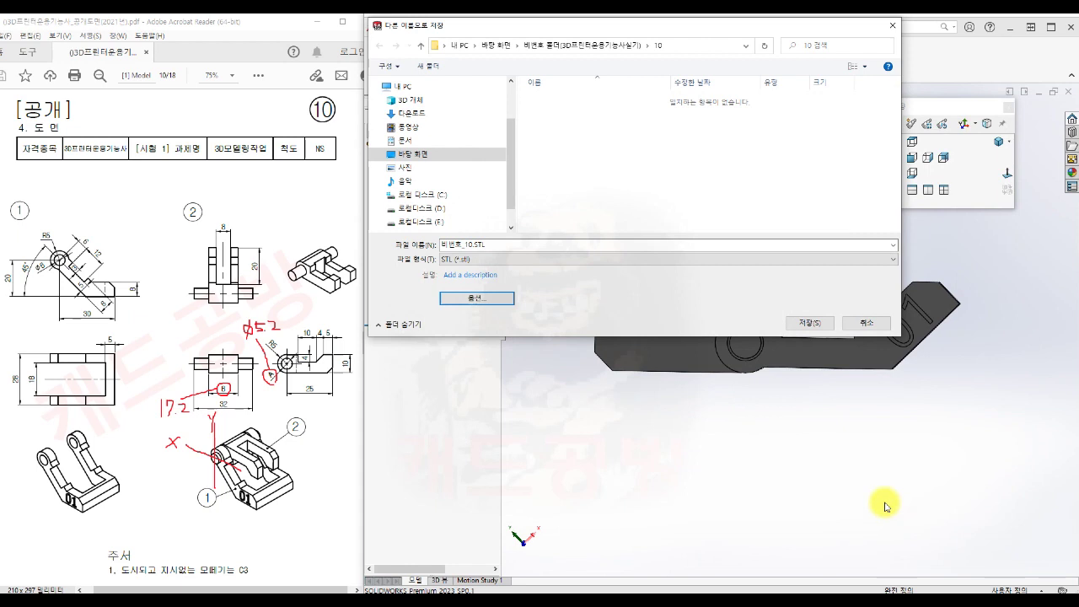
{"action": "left_click", "coordinate": [808, 323]}
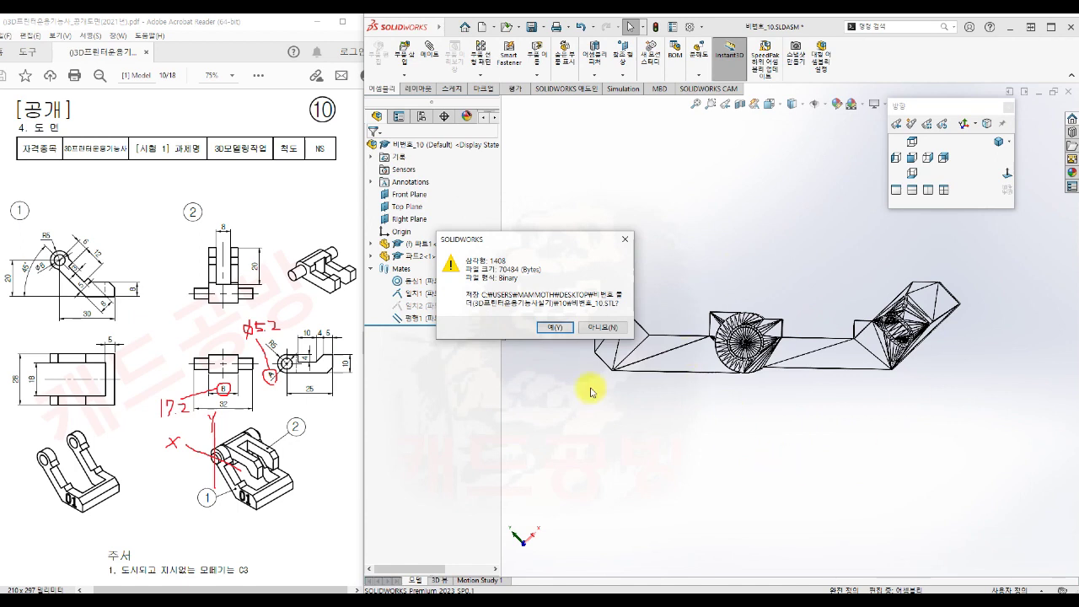
{"action": "left_click", "coordinate": [555, 328]}
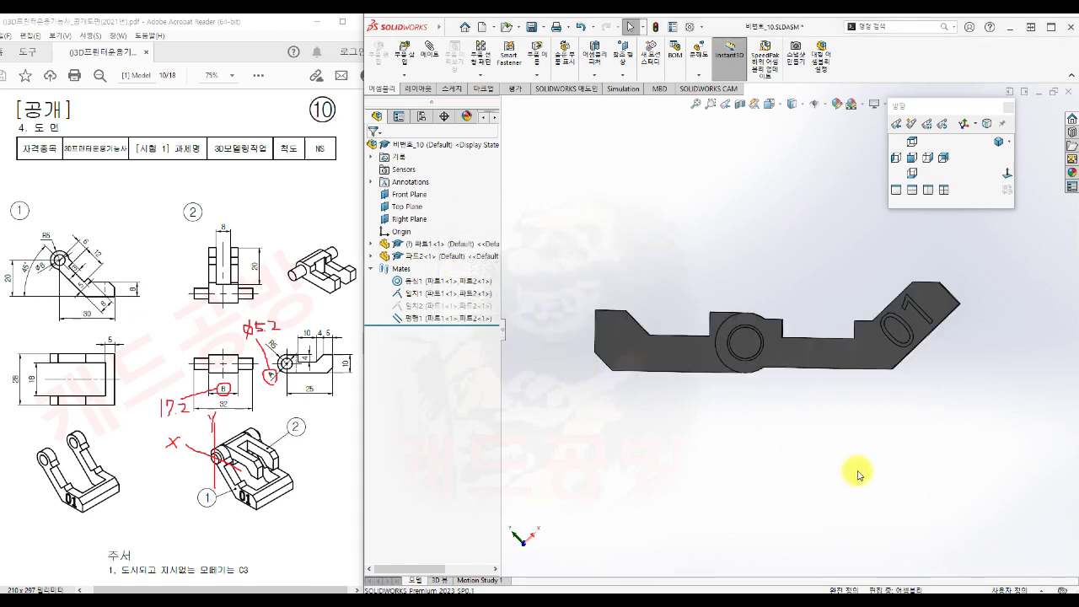